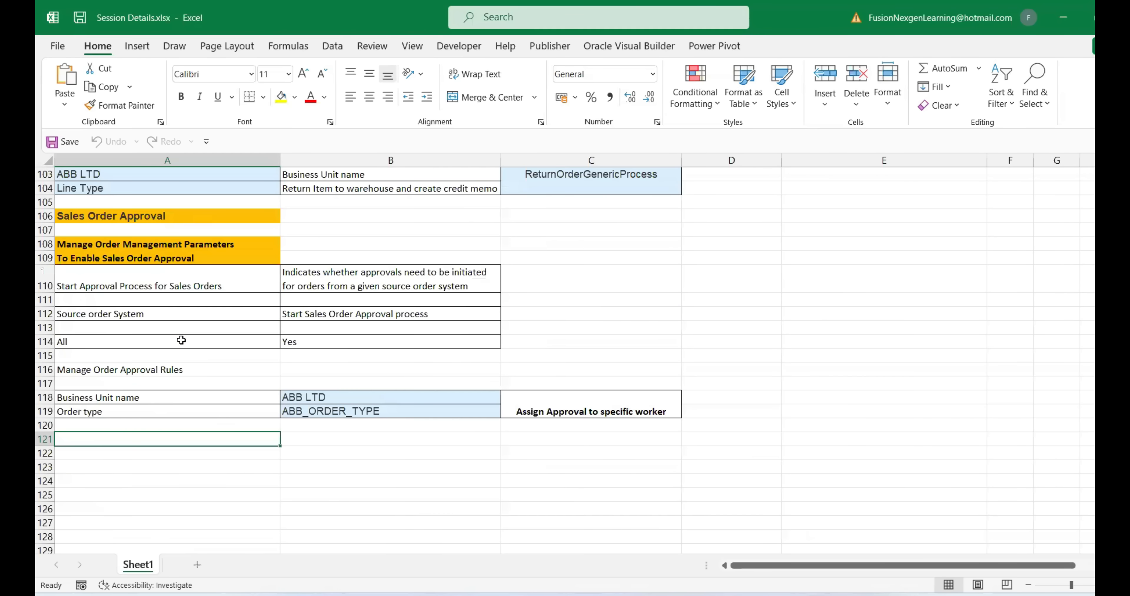
scroll(181, 335, "up", 8)
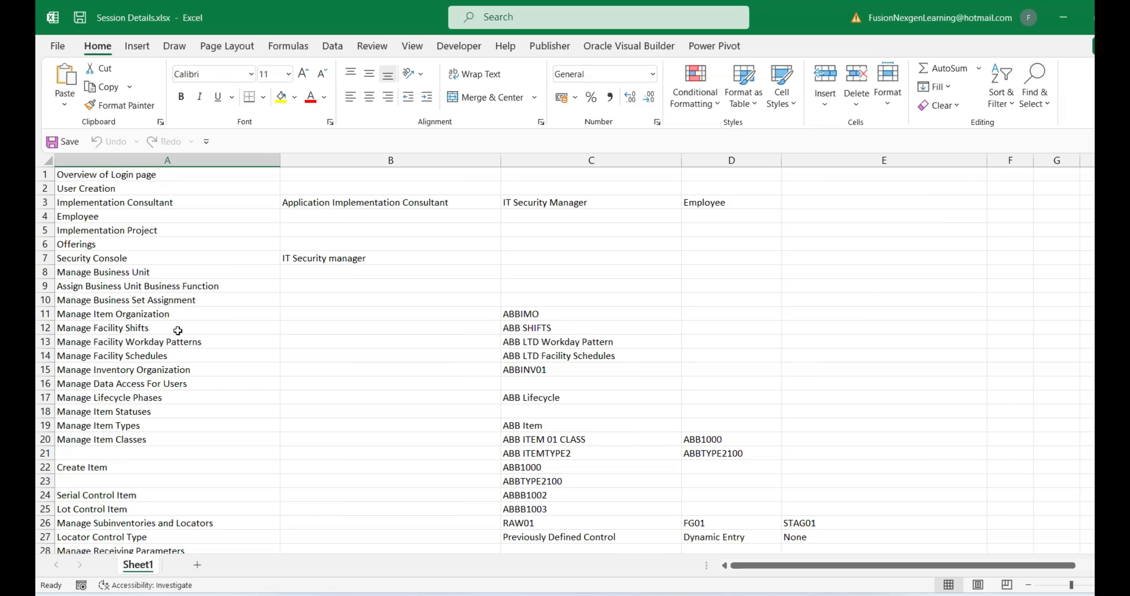
Bring up Oracle Fusion and open the Settings and Actions panel from the user avatar
scroll(178, 328, "down", 20)
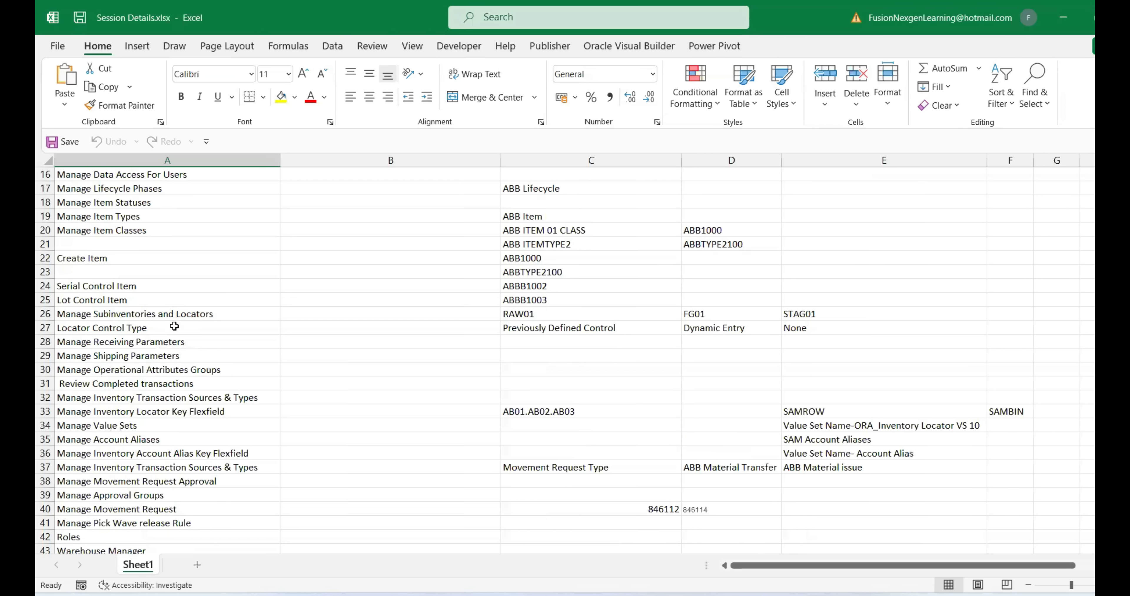
scroll(191, 445, "down", 15)
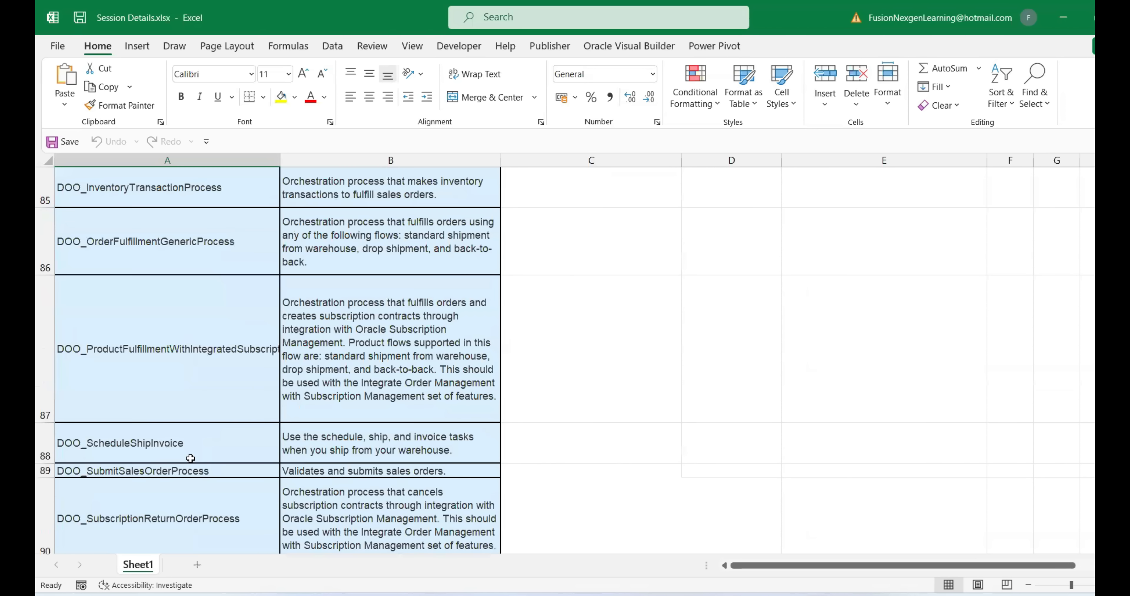
scroll(115, 307, "up", 3)
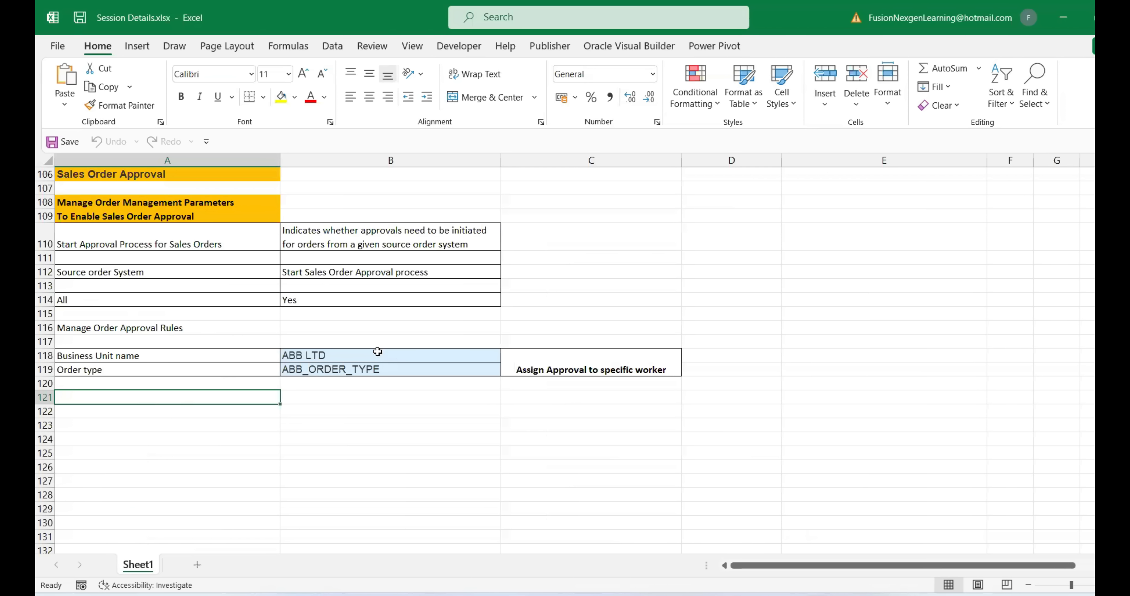
scroll(377, 351, "up", 20)
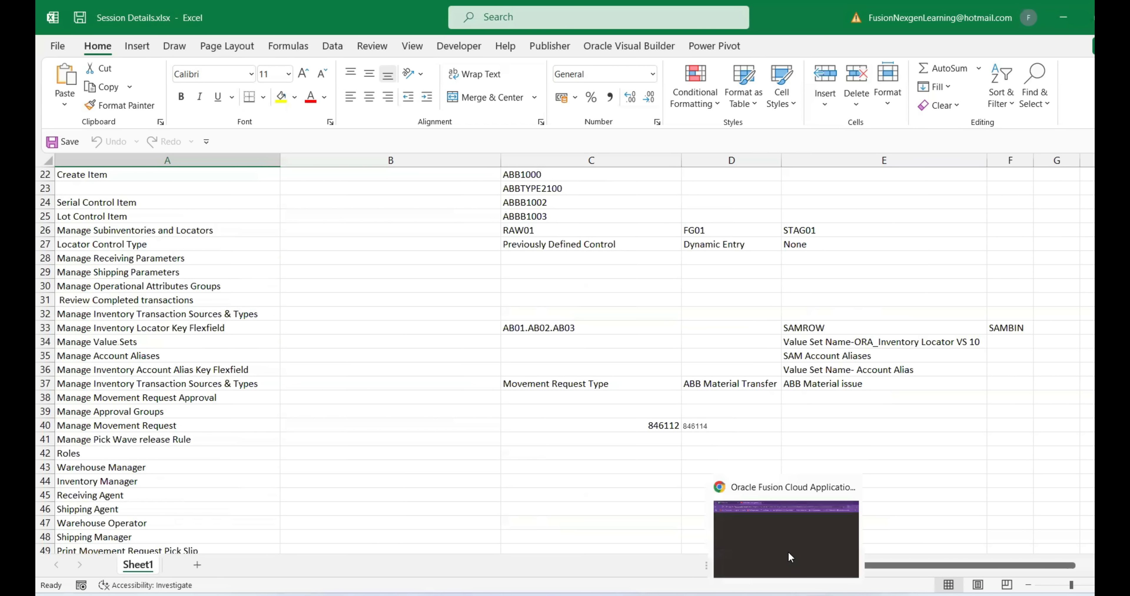
left_click(788, 552)
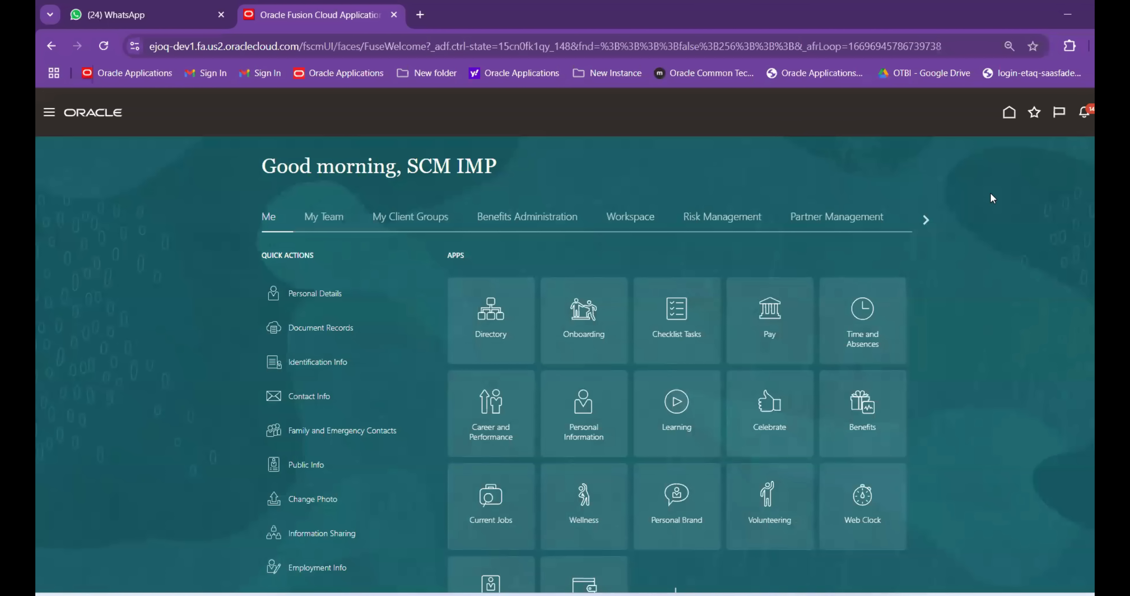
left_click(1113, 112)
Check the Session Details workbook, then go back to Oracle Fusion
mouse_move(836, 590)
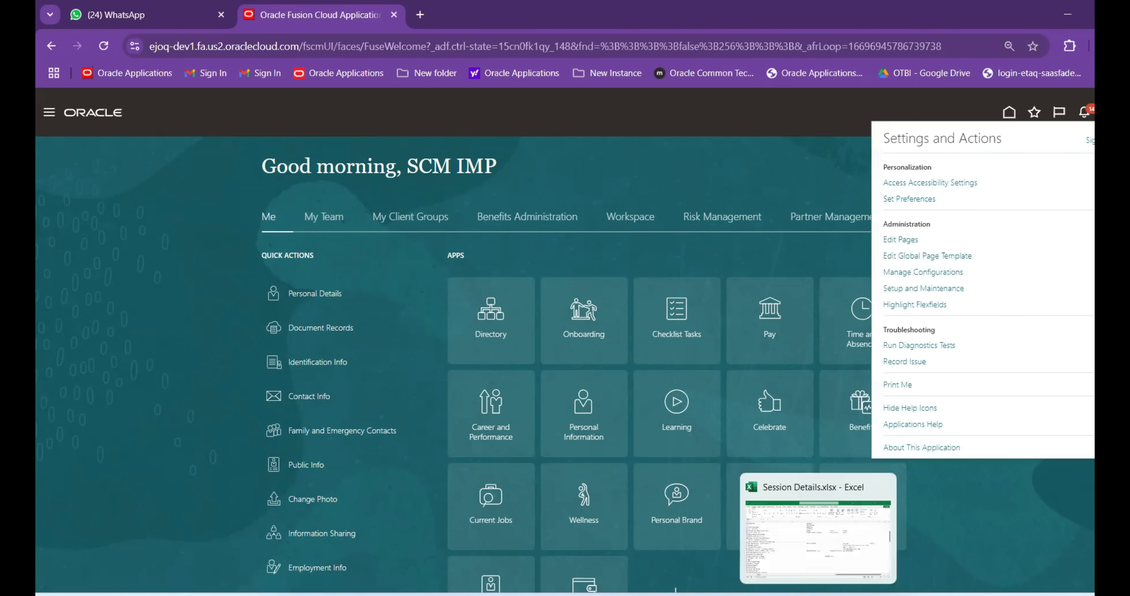
left_click(819, 558)
scroll(103, 195, "up", 7)
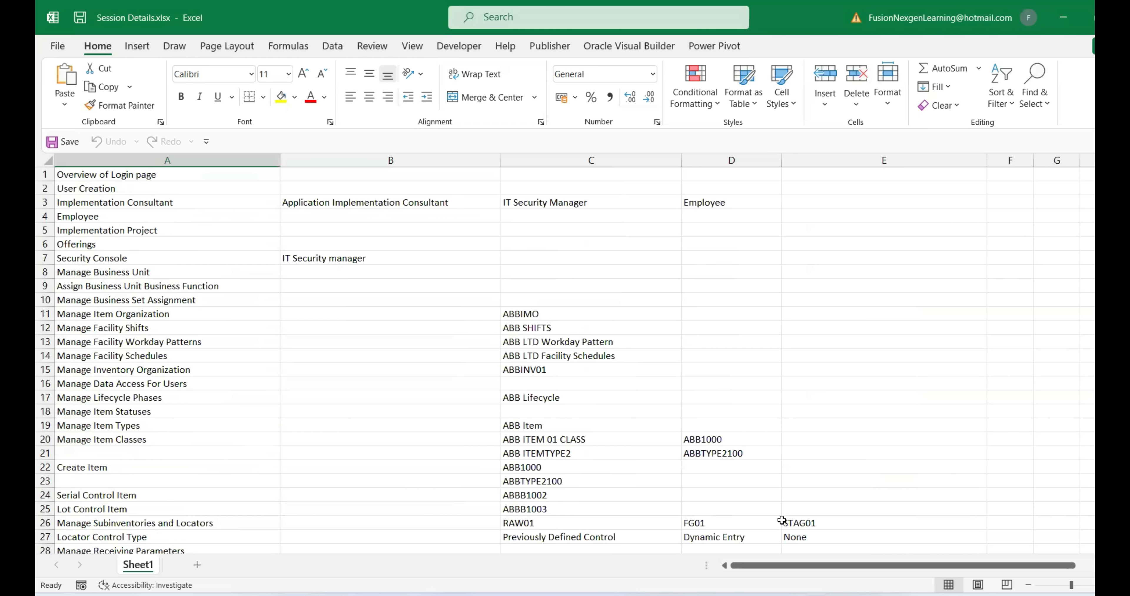
mouse_move(786, 595)
left_click(787, 508)
Go to Setup and Maintenance, choose the Financials offering, and open Organization Structures' Manage Business Unit task
left_click(917, 290)
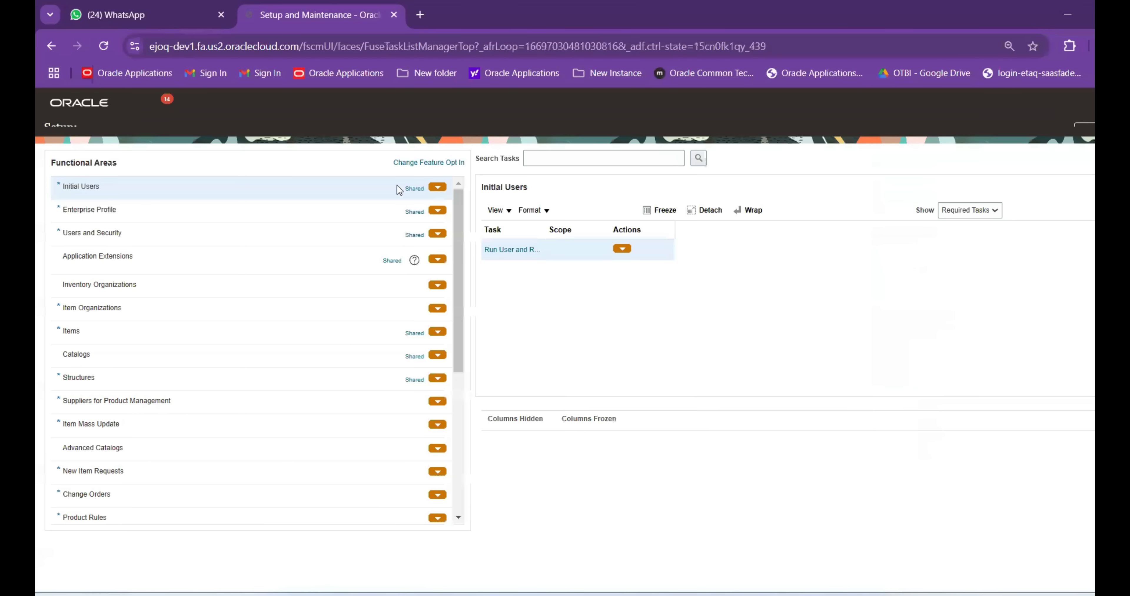
left_click(200, 130)
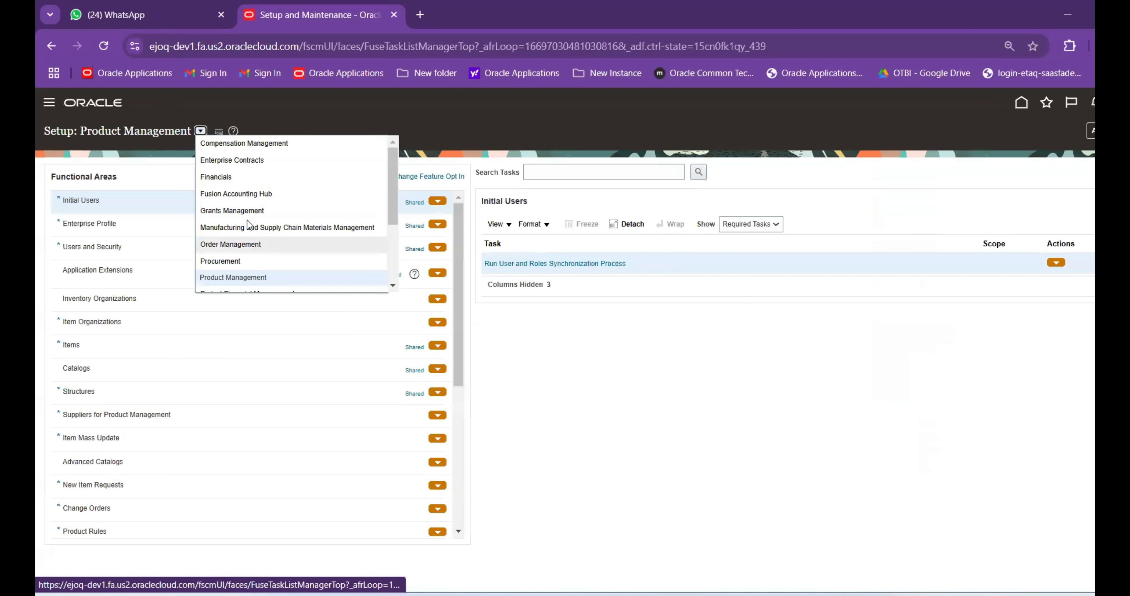
left_click(263, 175)
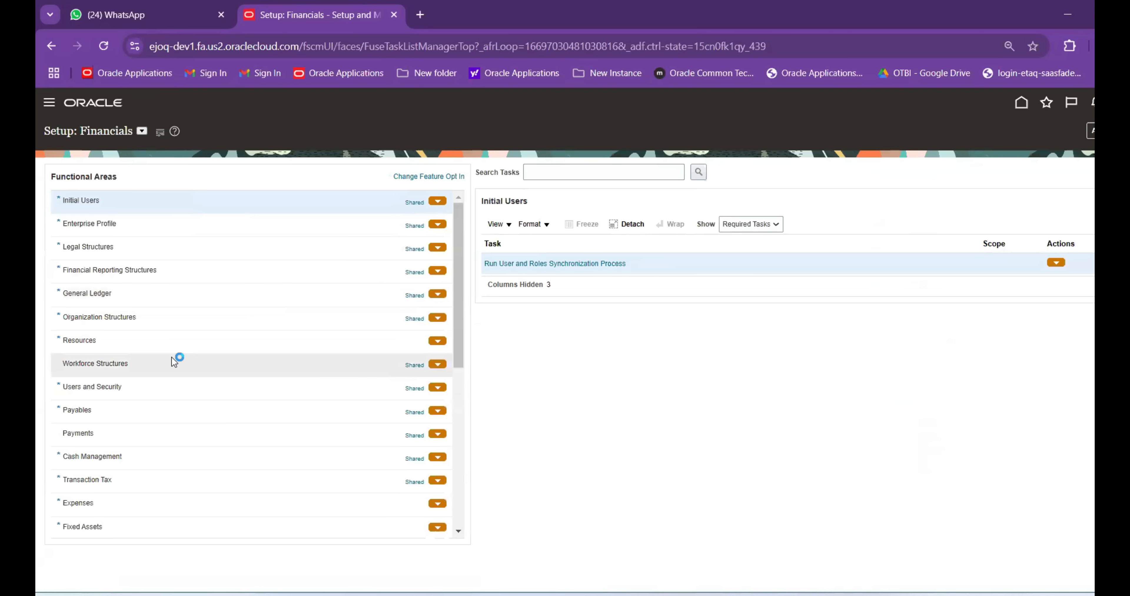
left_click(208, 316)
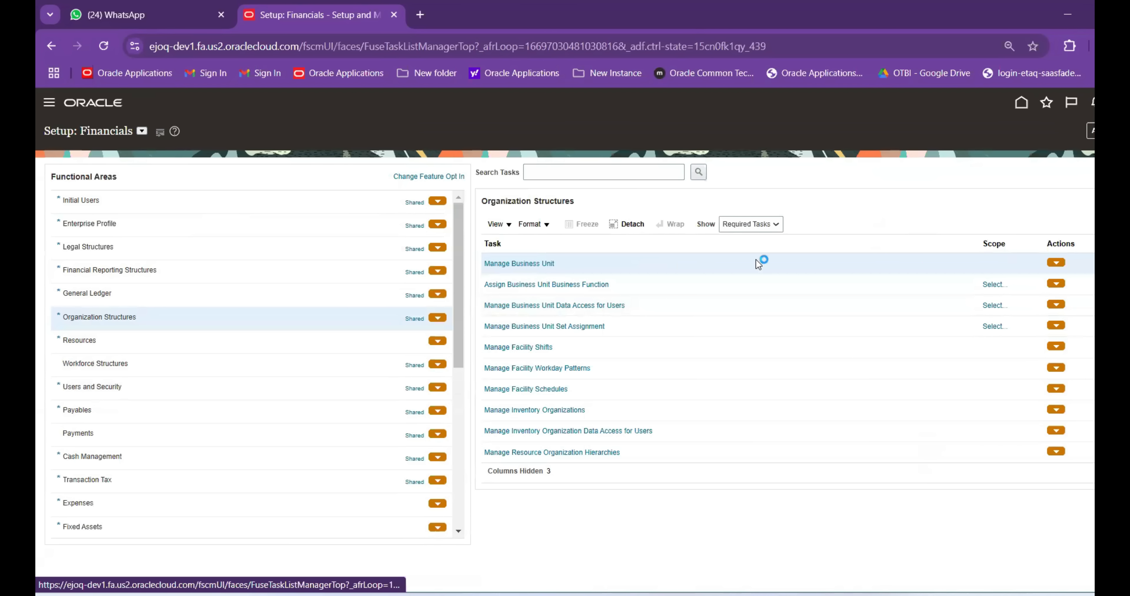
left_click(513, 263)
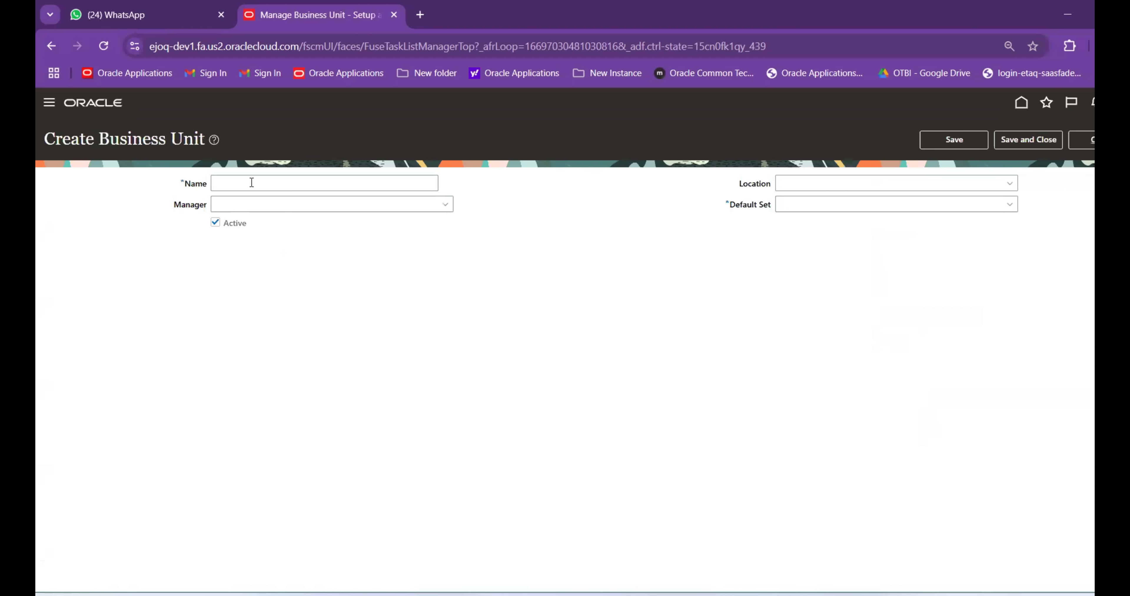
Name the new business unit ABB LTD and set its location to XX_IND_BU_LOCATION via an XX search
left_click(252, 183)
type("ABB LTD")
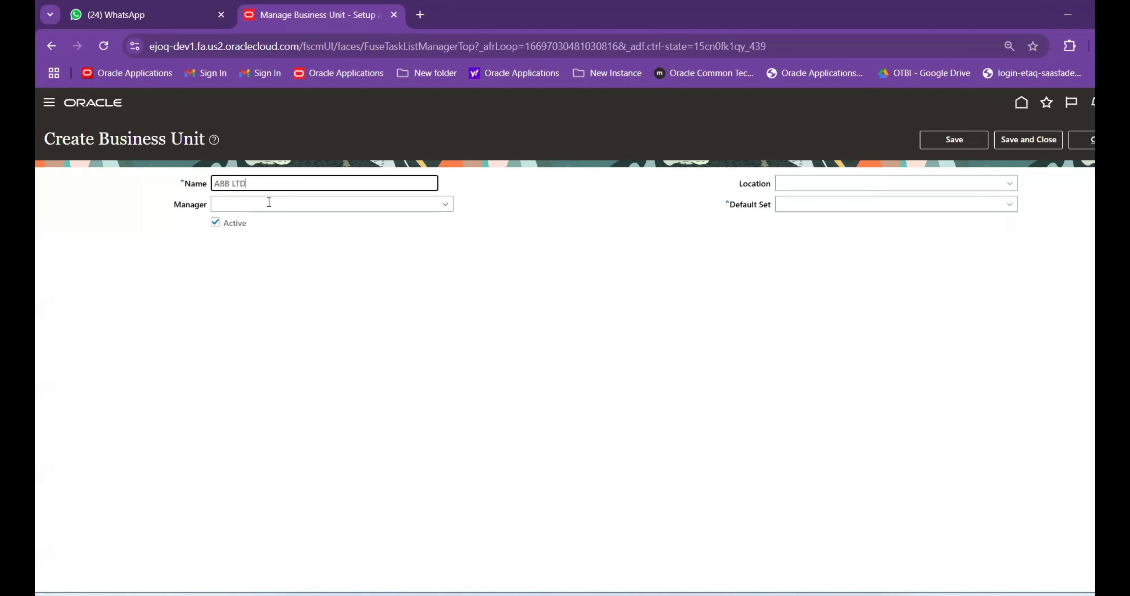
left_click(945, 181)
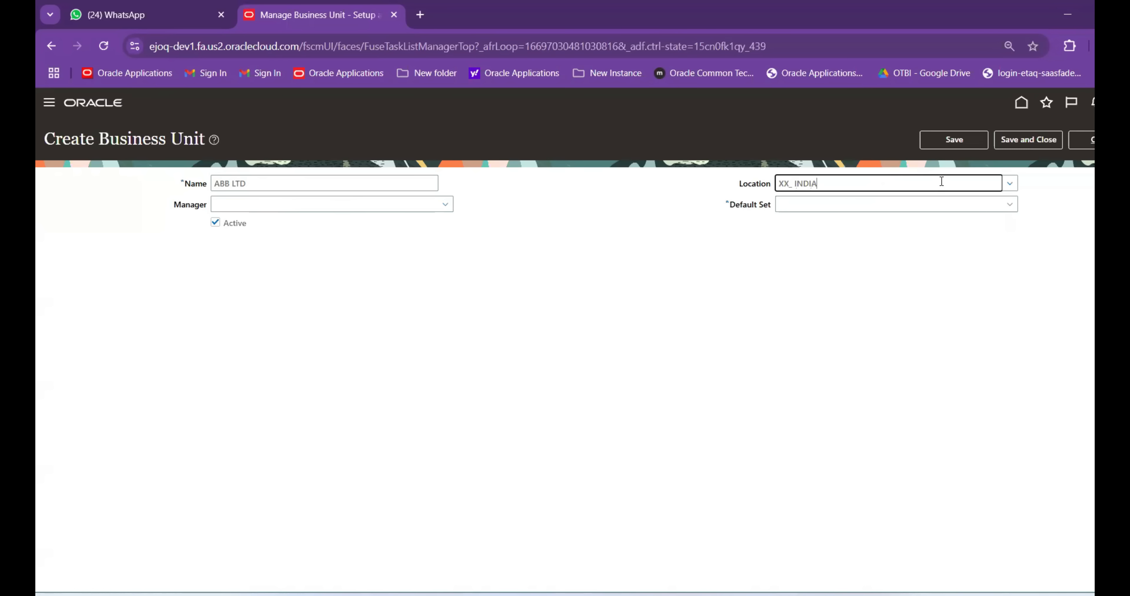
key("Tab")
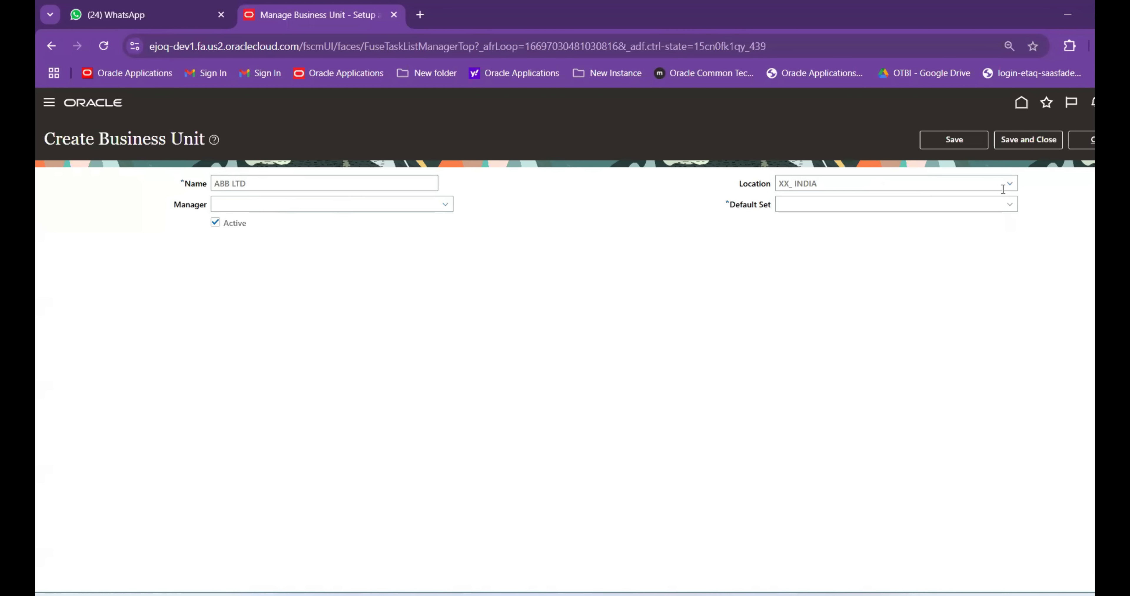
left_click(1010, 183)
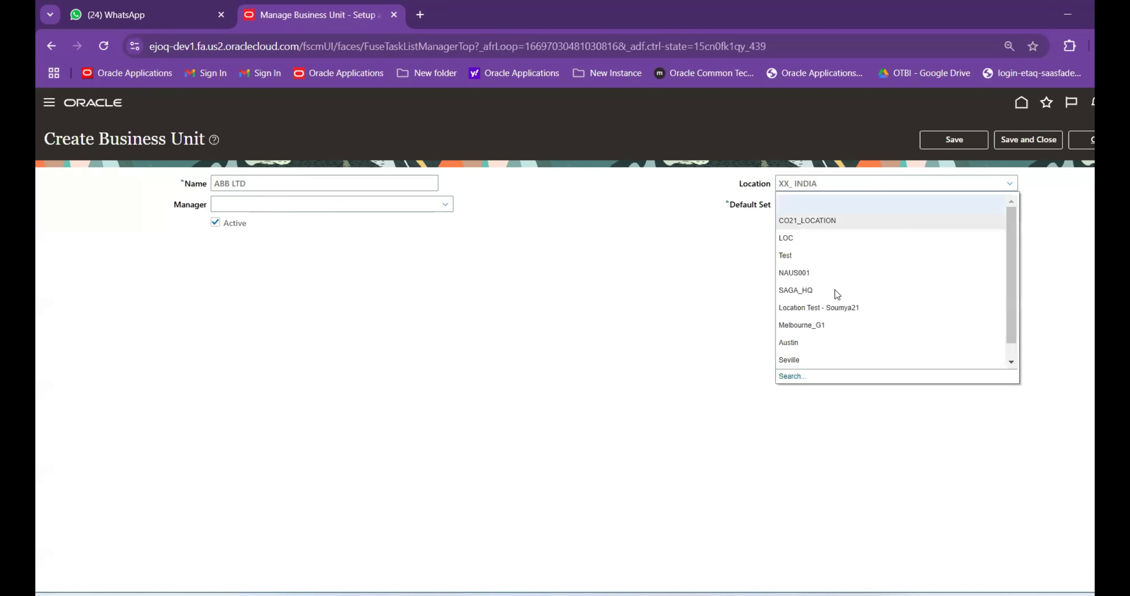
left_click(791, 376)
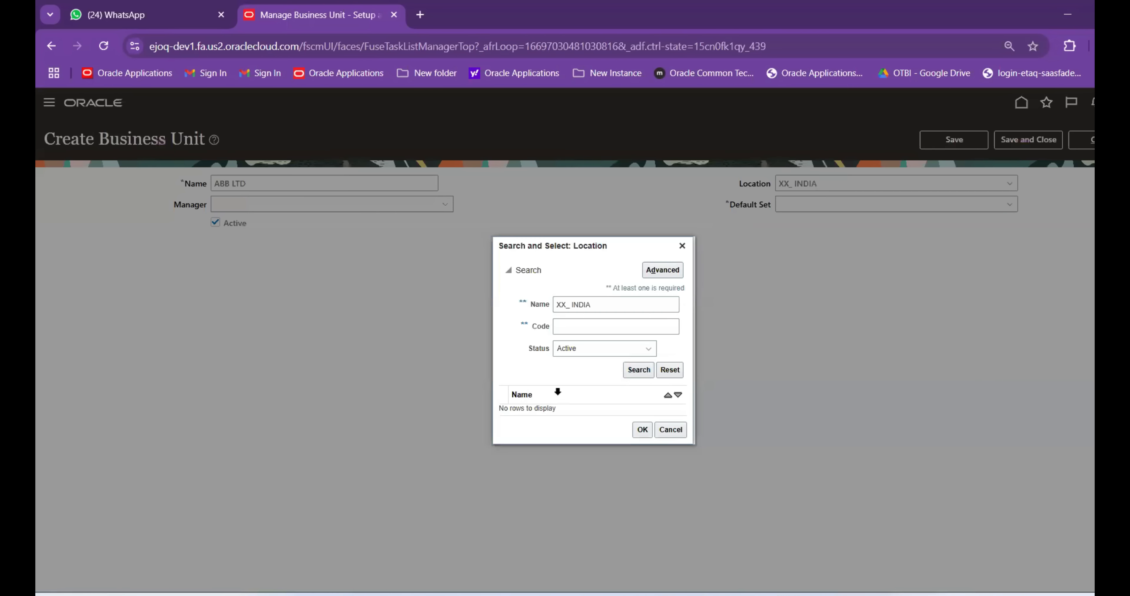
left_click(601, 306)
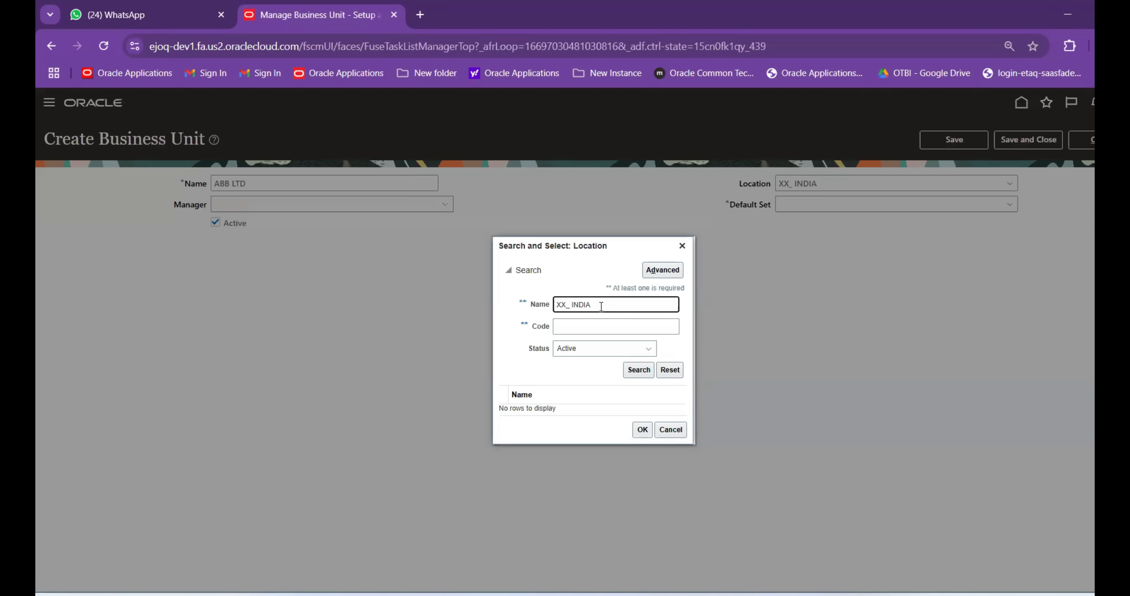
key("BackSpace")
left_click(629, 374)
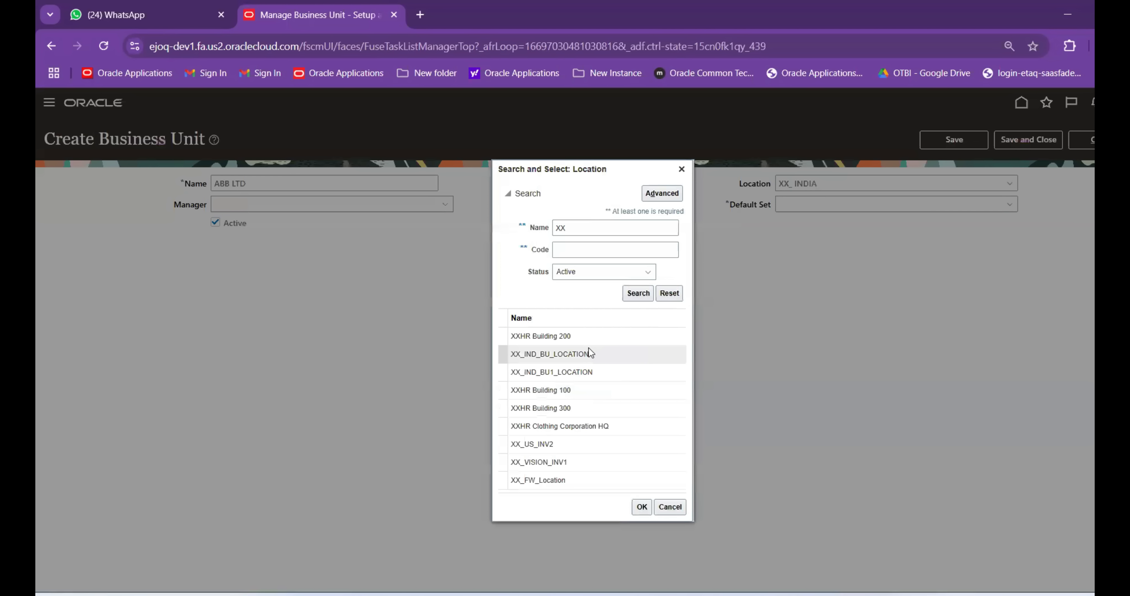
left_click(588, 354)
left_click(640, 508)
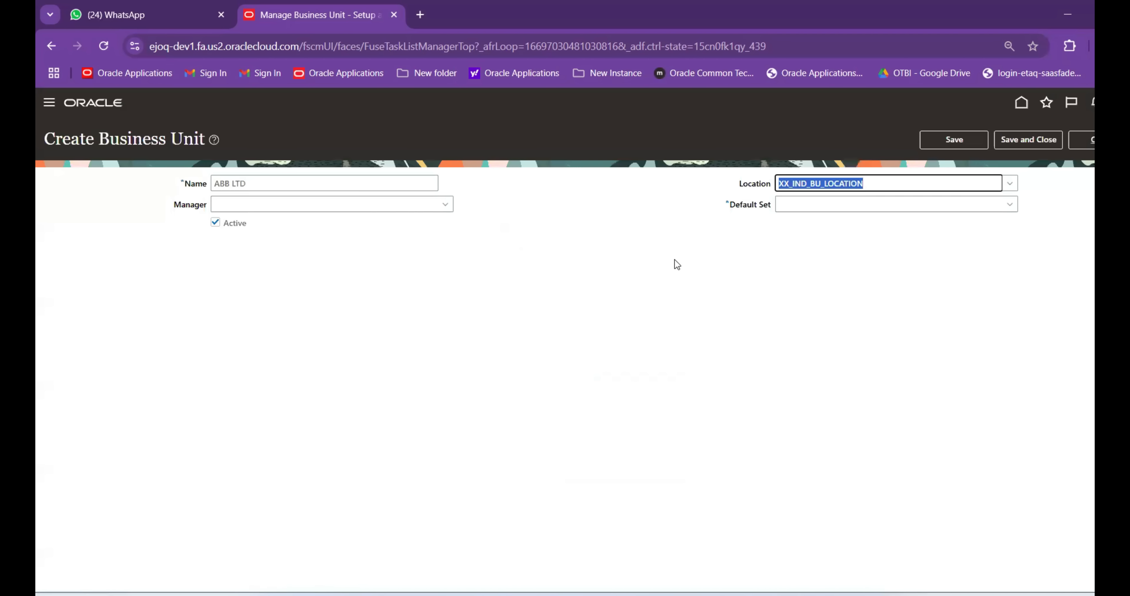
On a new Sheet2, enter ABB LTD in B2 and XX_IND_BU_LOCATION in C2, widening column C
mouse_move(819, 594)
left_click(816, 547)
left_click(197, 565)
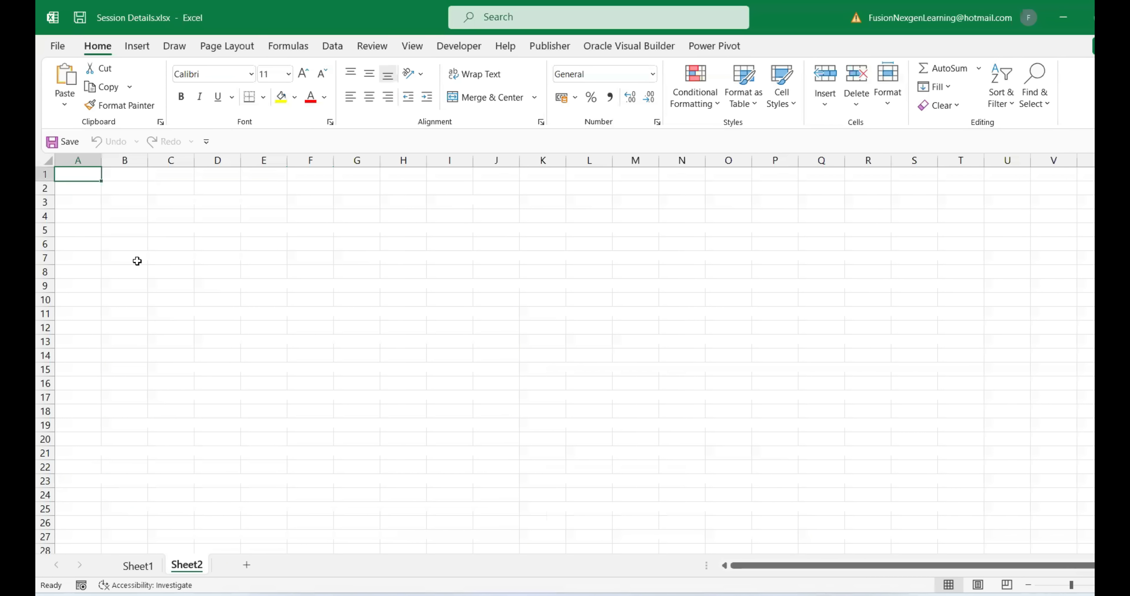
left_click(89, 196)
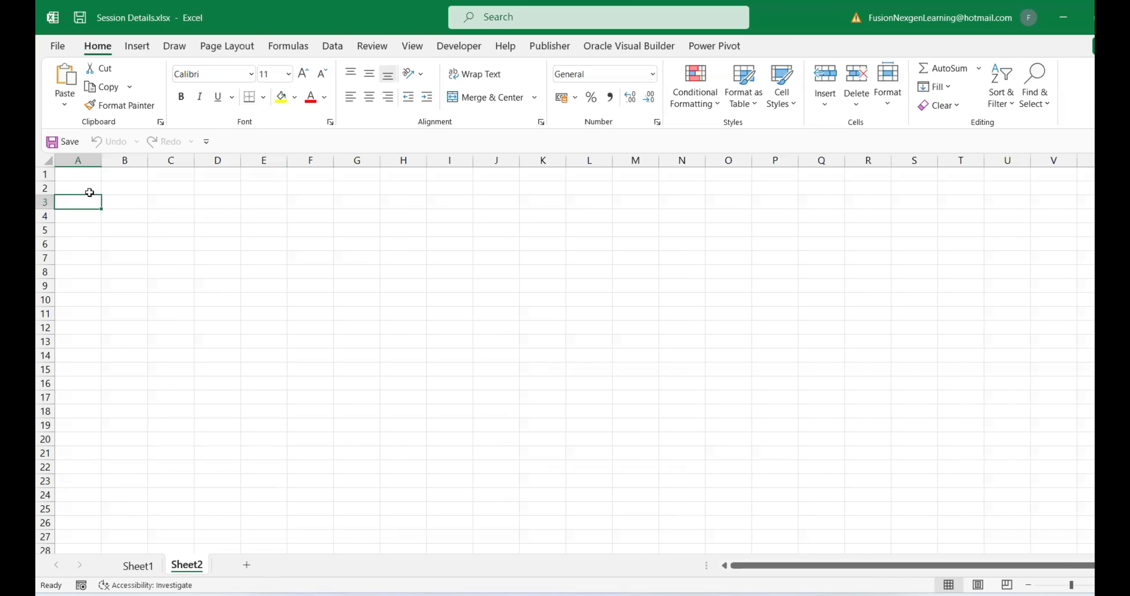
left_click(122, 188)
type("ABB")
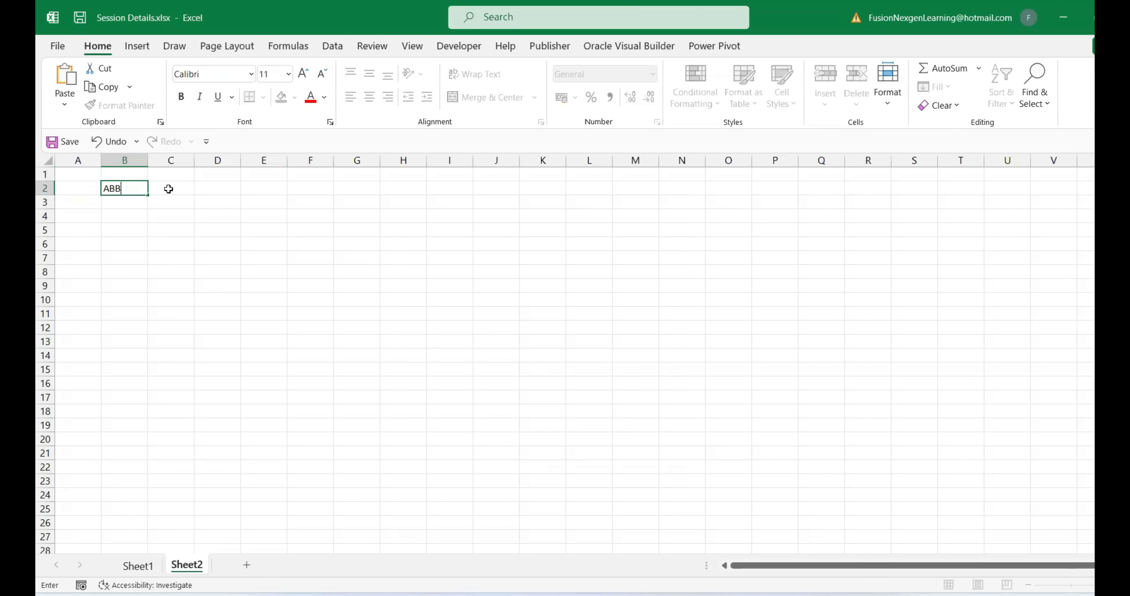
type(" LTD")
left_click(168, 189)
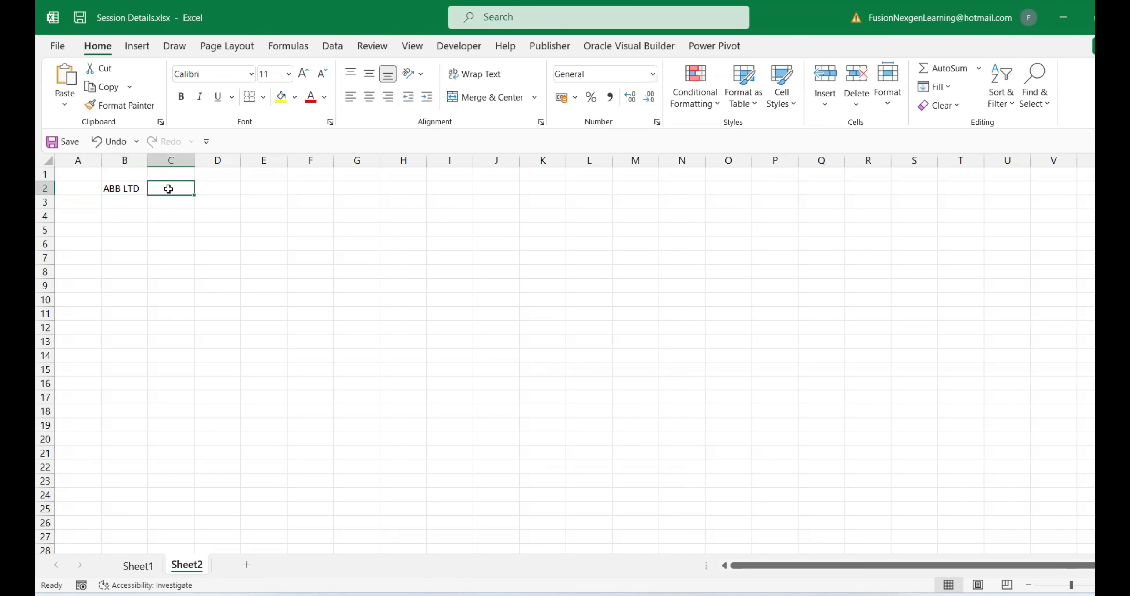
type("XX_IND_BU_LOCATION")
double_click(194, 160)
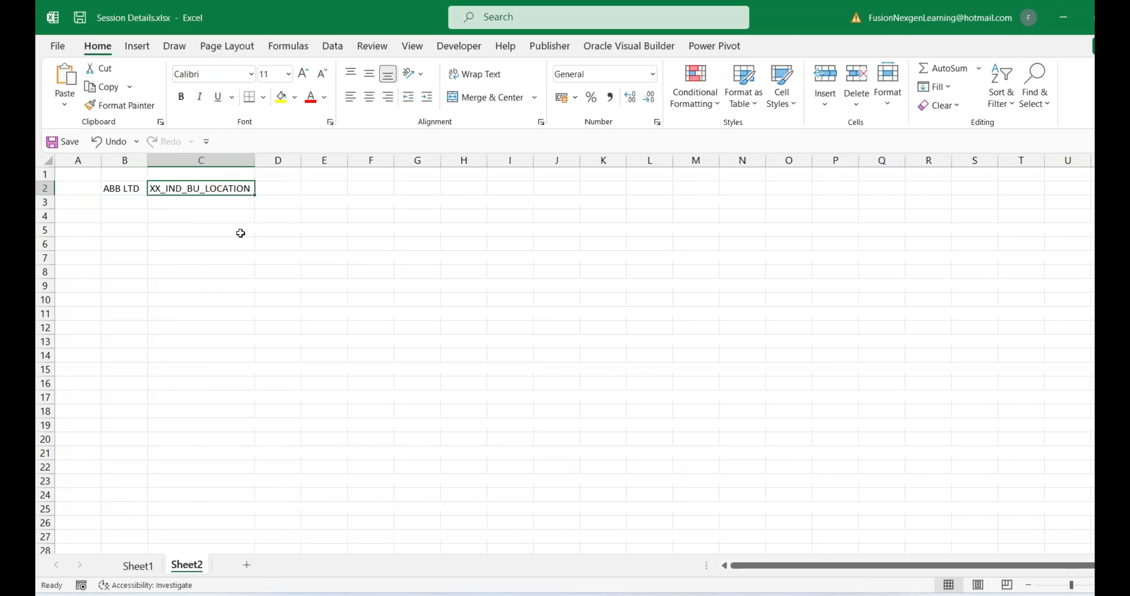
left_click(222, 259)
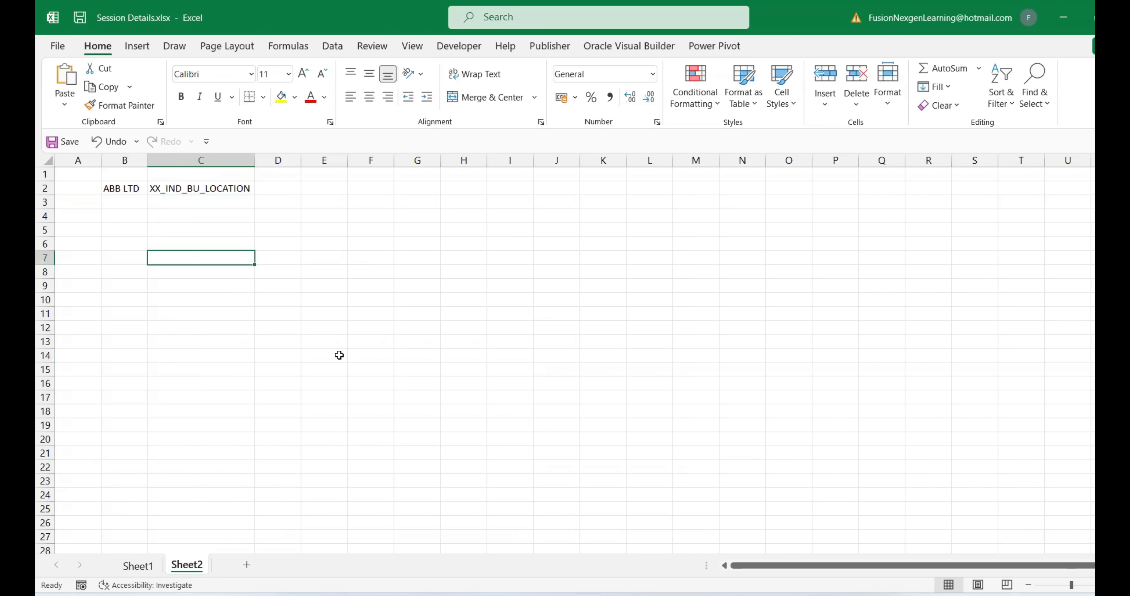
Label the row BU in cell A2, then return to the Create Business Unit page
left_click(68, 191)
type("BU")
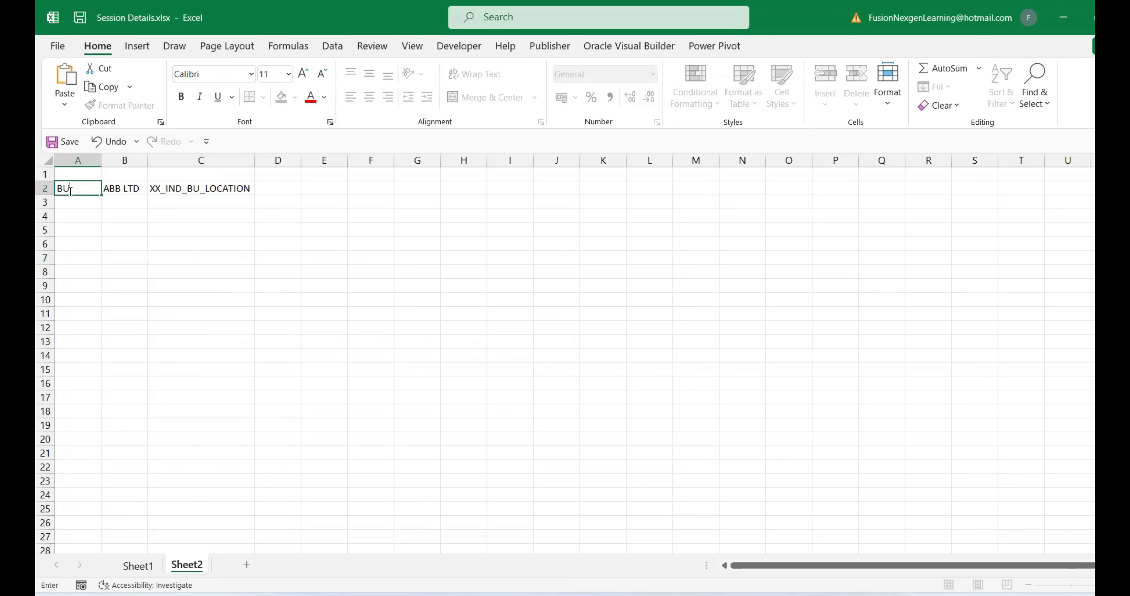
left_click(477, 281)
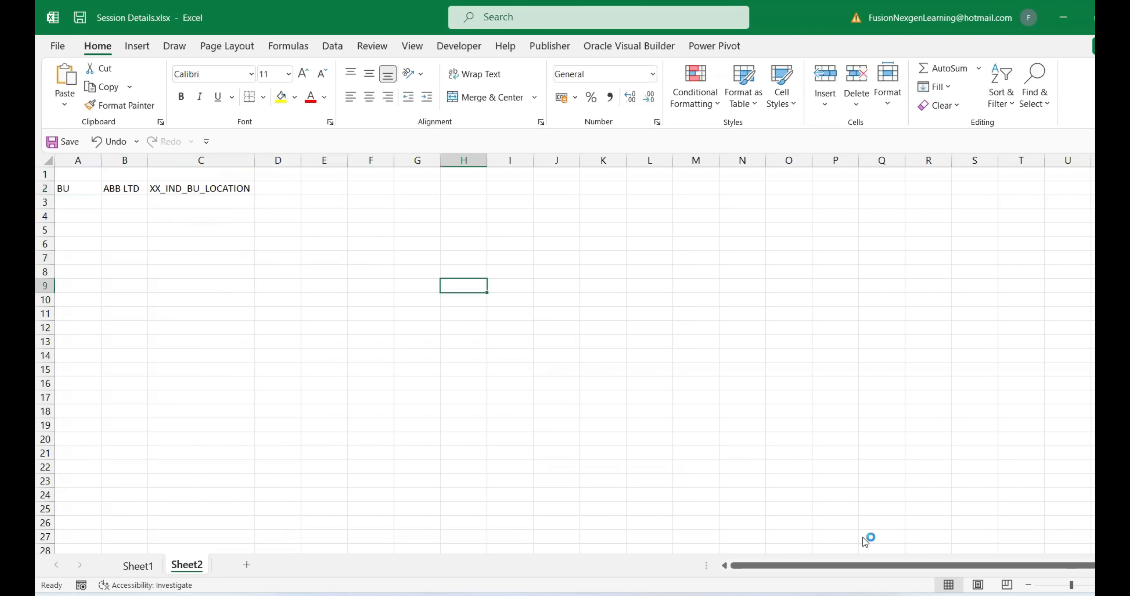
mouse_move(787, 595)
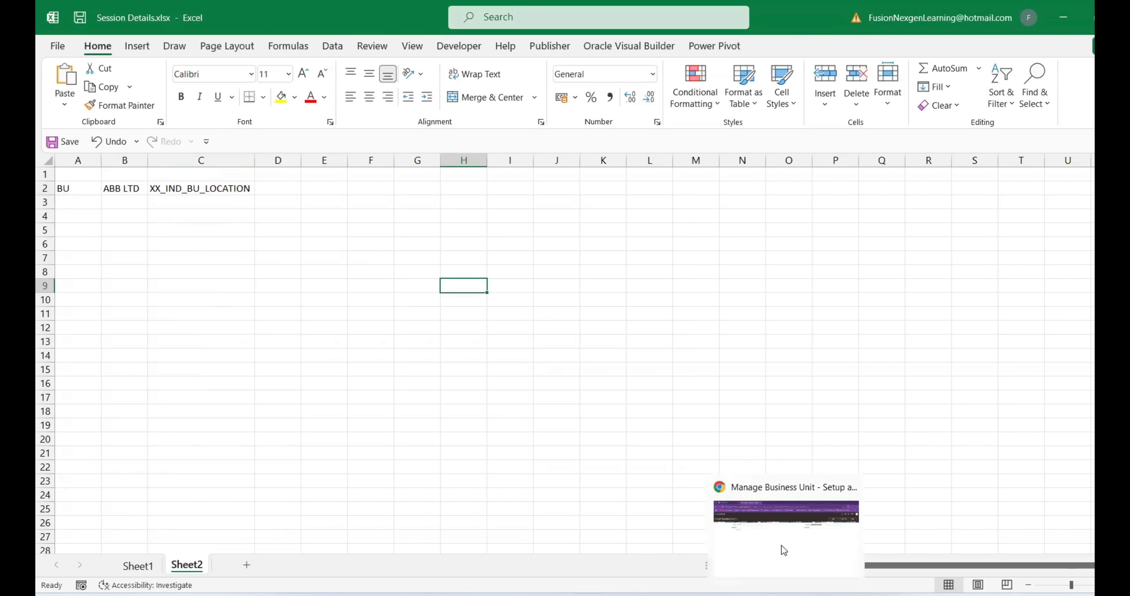
left_click(781, 547)
Fix the invalid Default Set by choosing COMMON, then save and close ABB LTD
left_click(1008, 204)
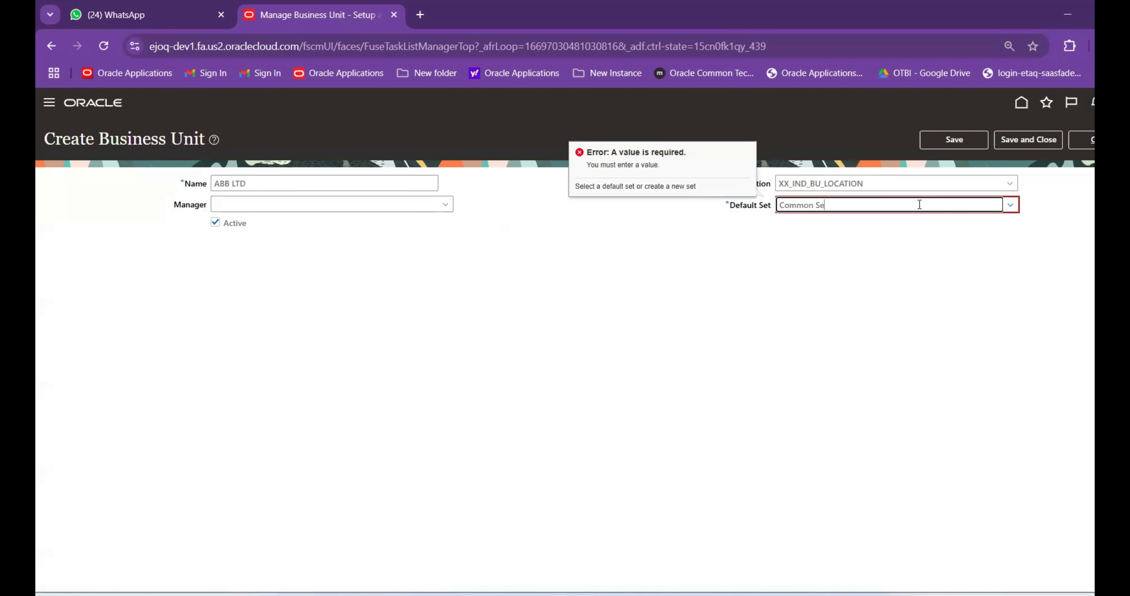
left_click(976, 218)
left_click(1022, 140)
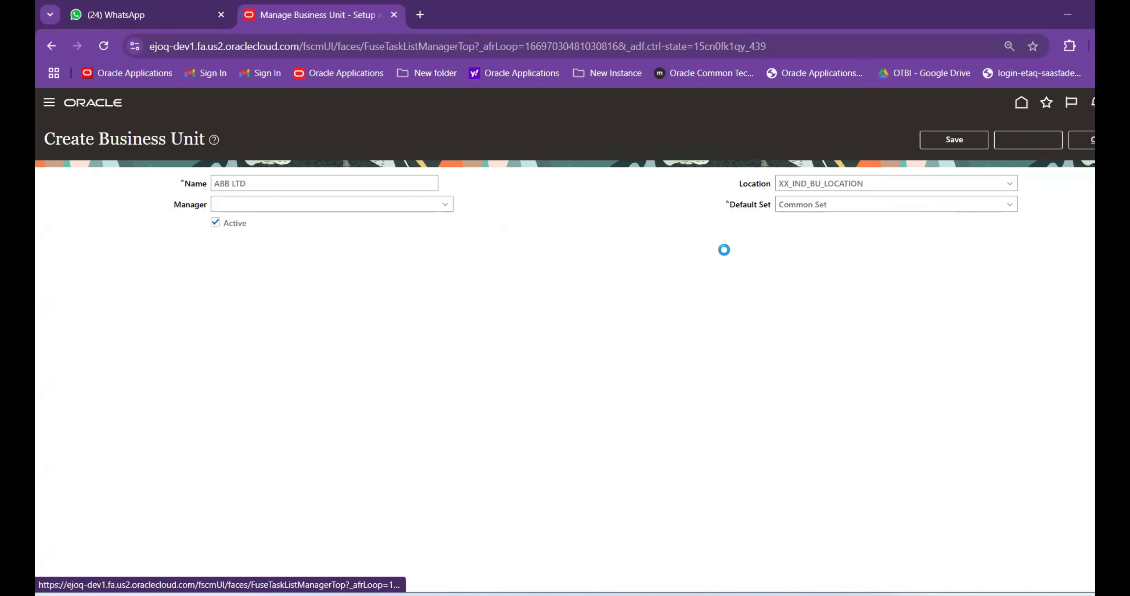
left_click(1012, 206)
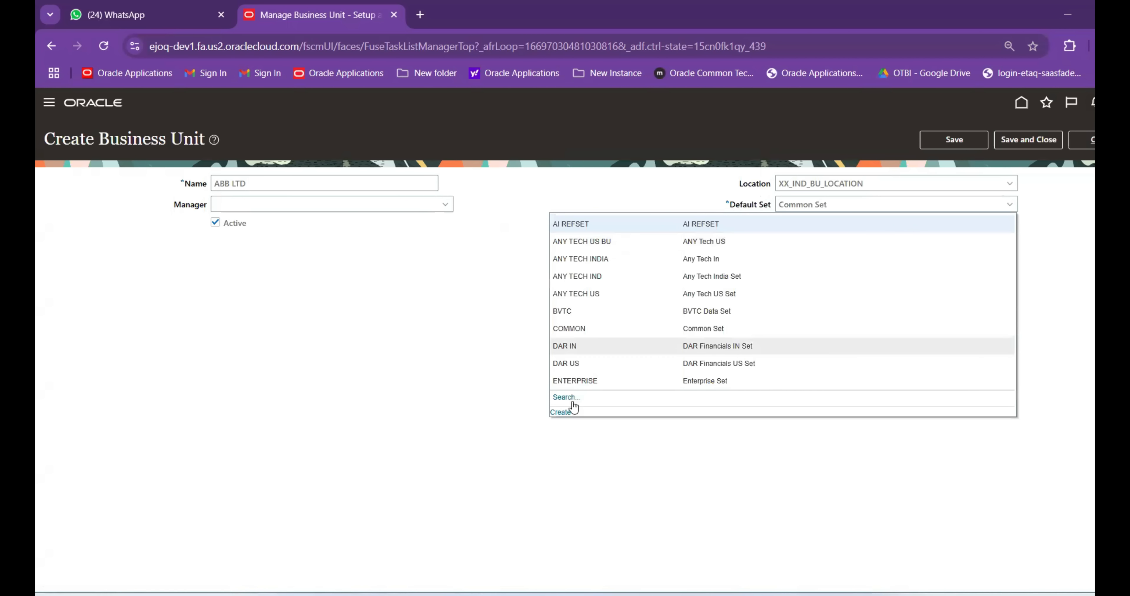
left_click(565, 397)
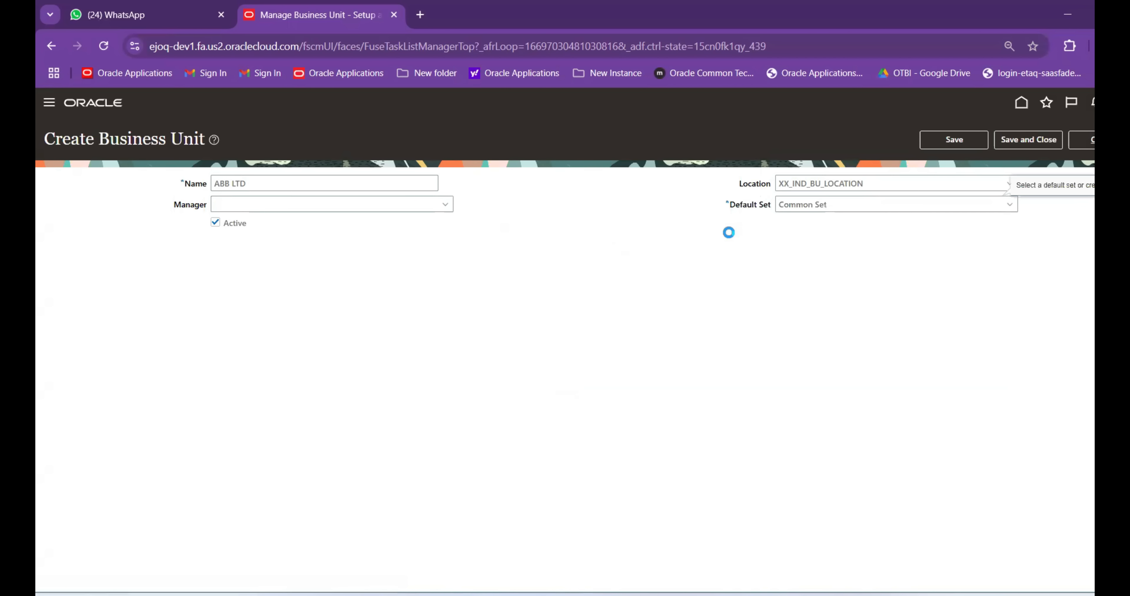
left_click(824, 424)
left_click(1009, 205)
left_click(707, 329)
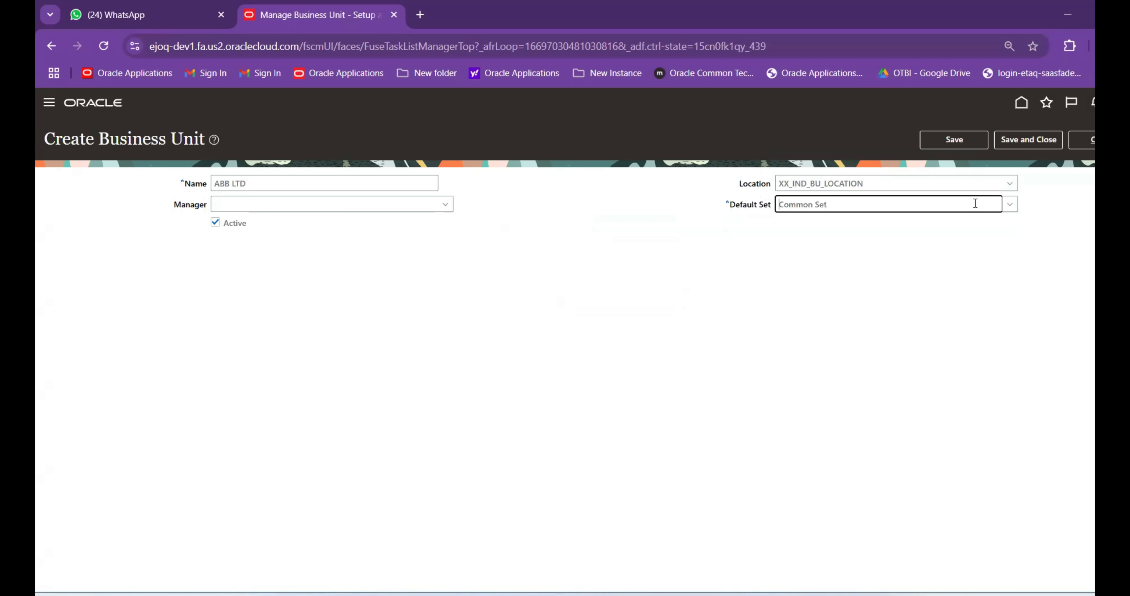
left_click(1036, 143)
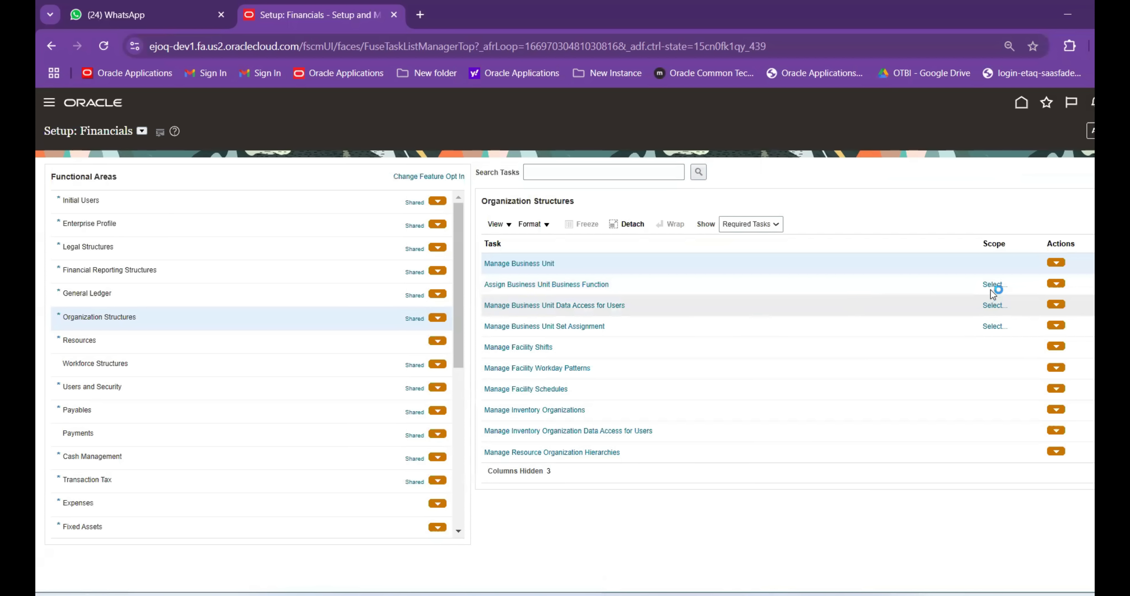
Scope the Assign Business Unit Business Function task to ABB LTD
left_click(661, 291)
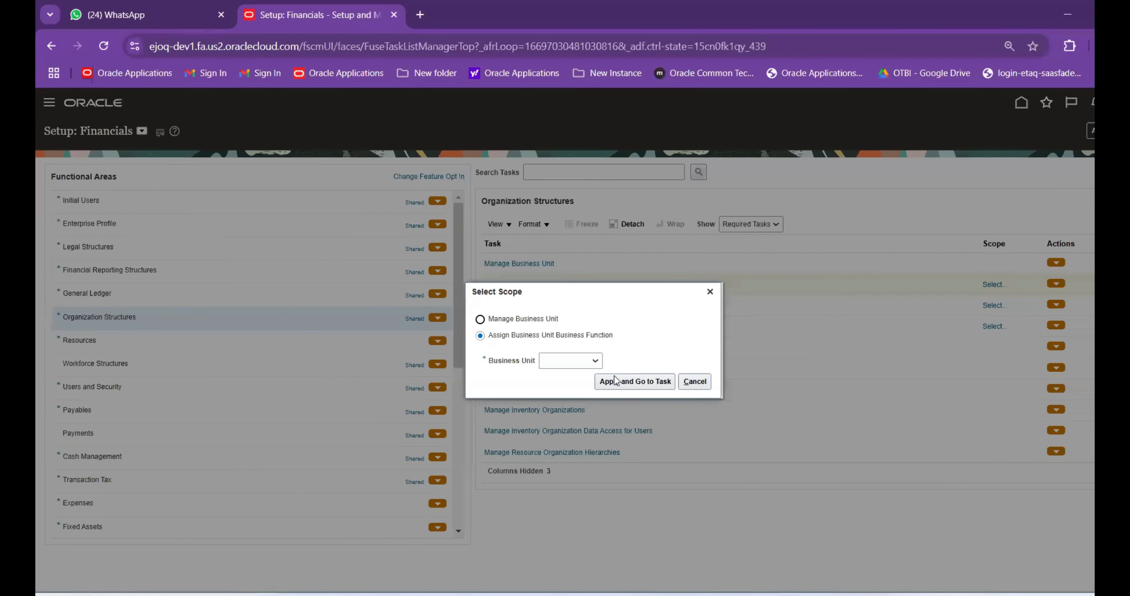
left_click(586, 361)
left_click(573, 414)
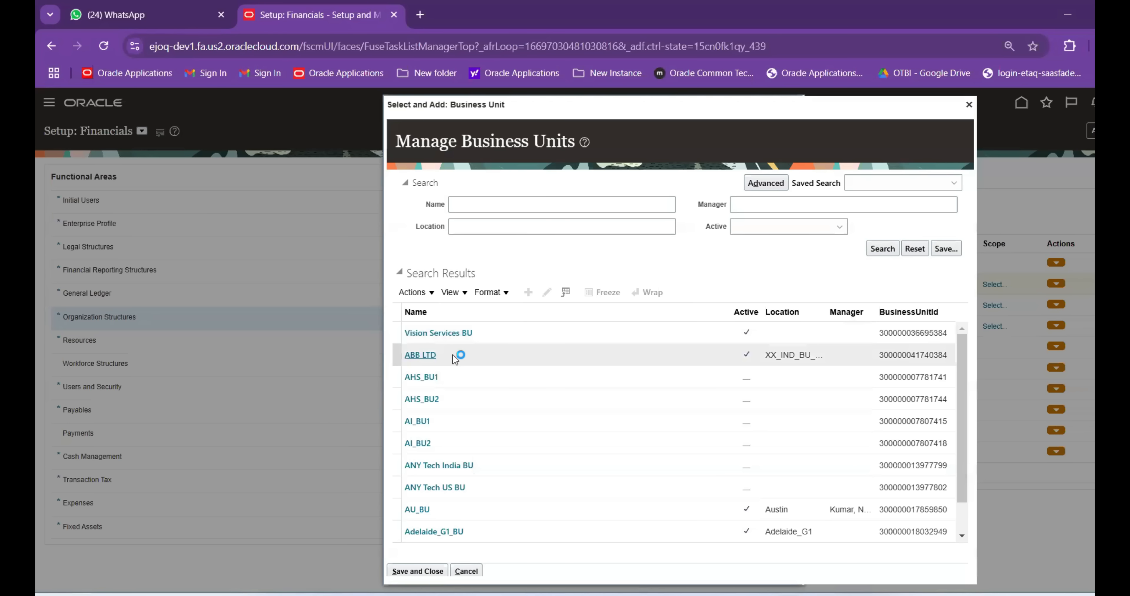
left_click(424, 361)
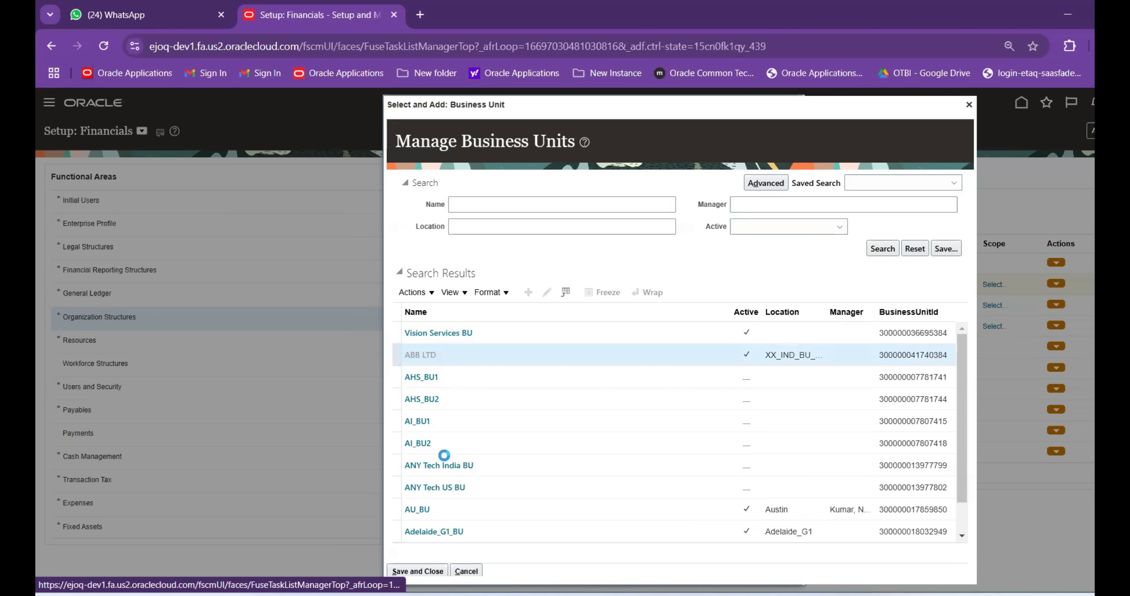
left_click(417, 571)
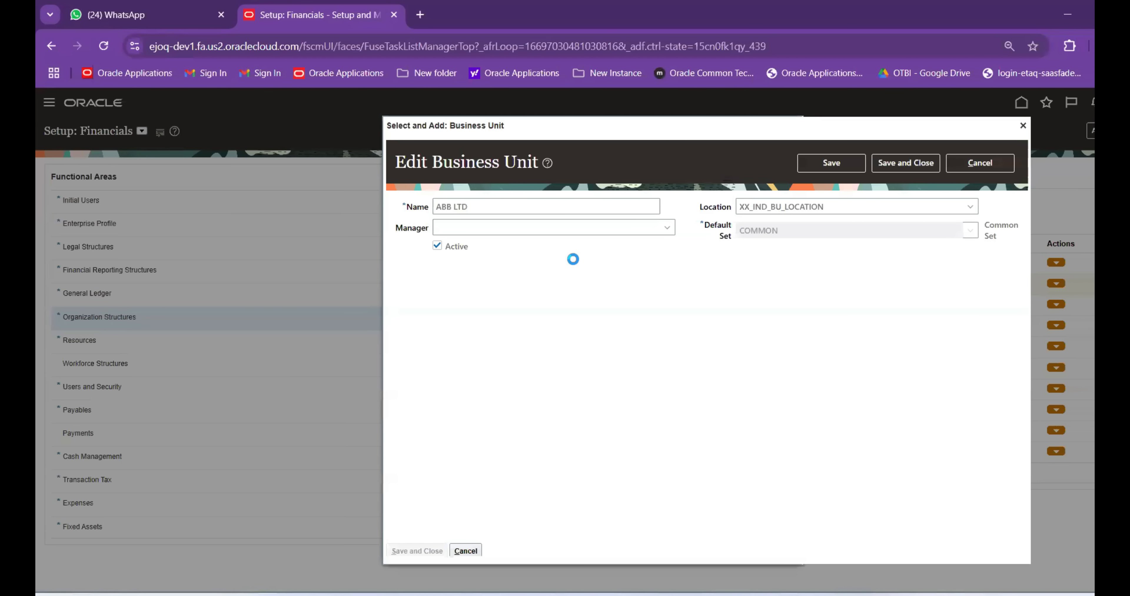
left_click(904, 163)
Enable Billing and Revenue, Collections, Customer Contract Management and Customer Payments; type XX for Primary Ledger
scroll(646, 293, "down", 2)
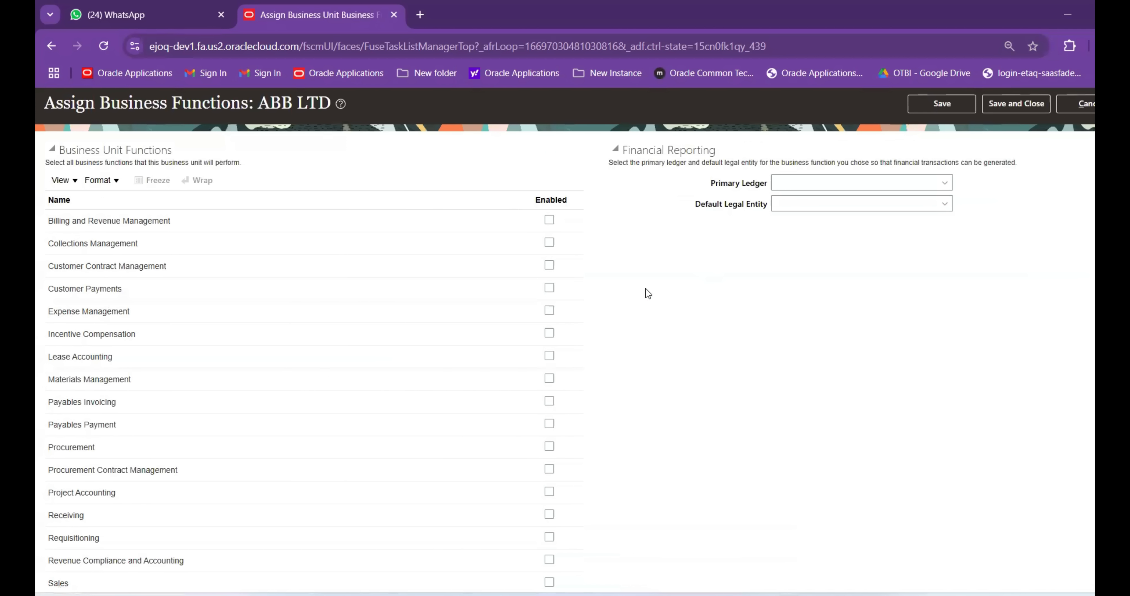
left_click(549, 153)
left_click(549, 175)
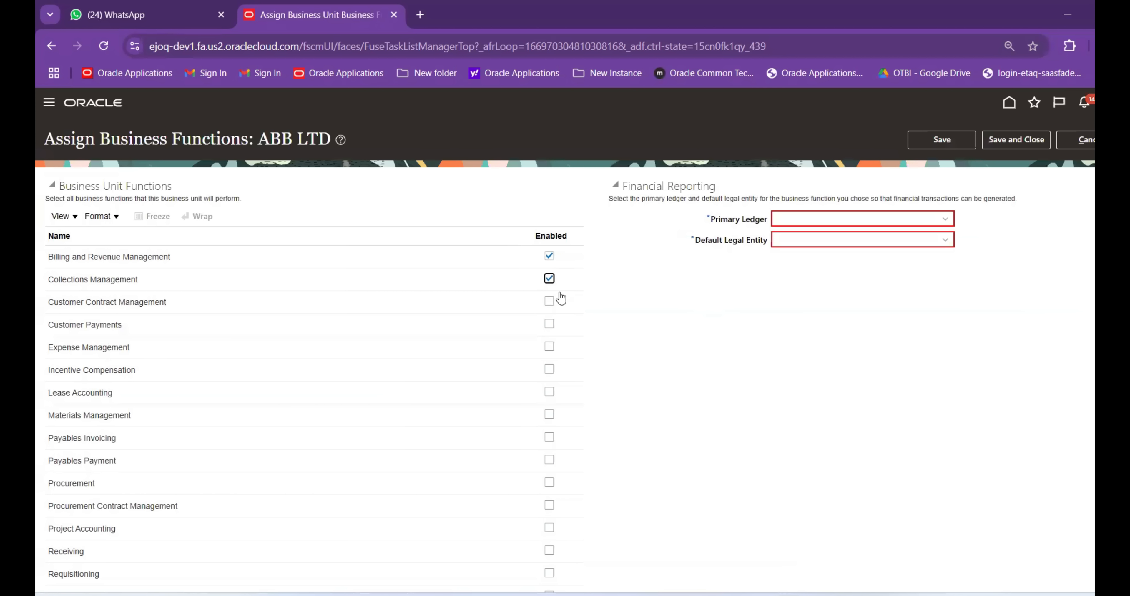
left_click(549, 301)
left_click(549, 323)
left_click(919, 217)
type("X")
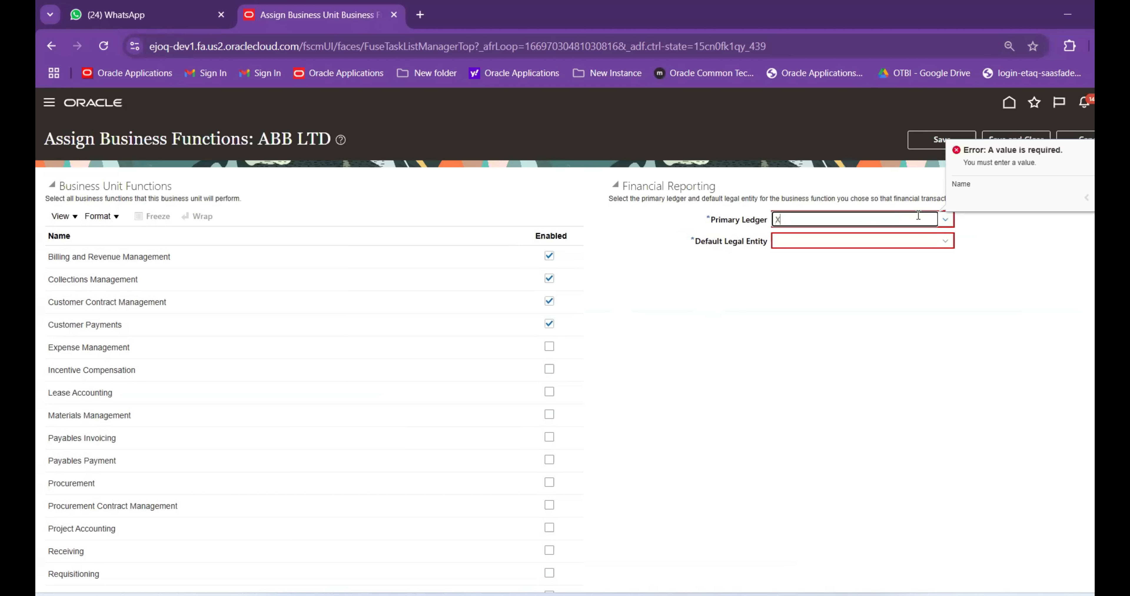
type("X")
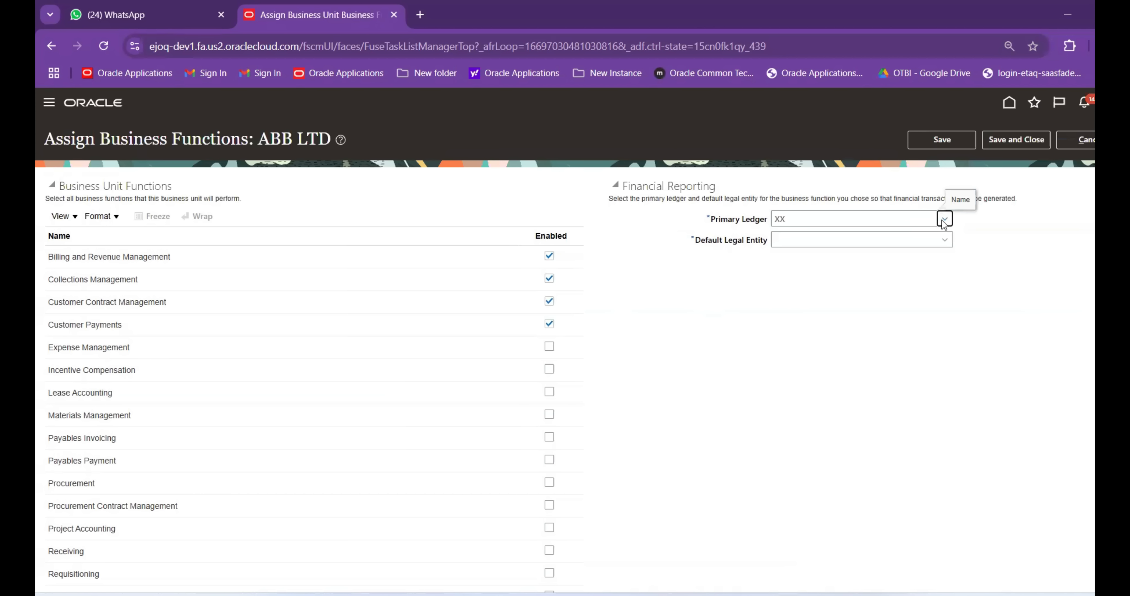
Select XX_IND_PL as the primary ledger
left_click(944, 220)
left_click(702, 293)
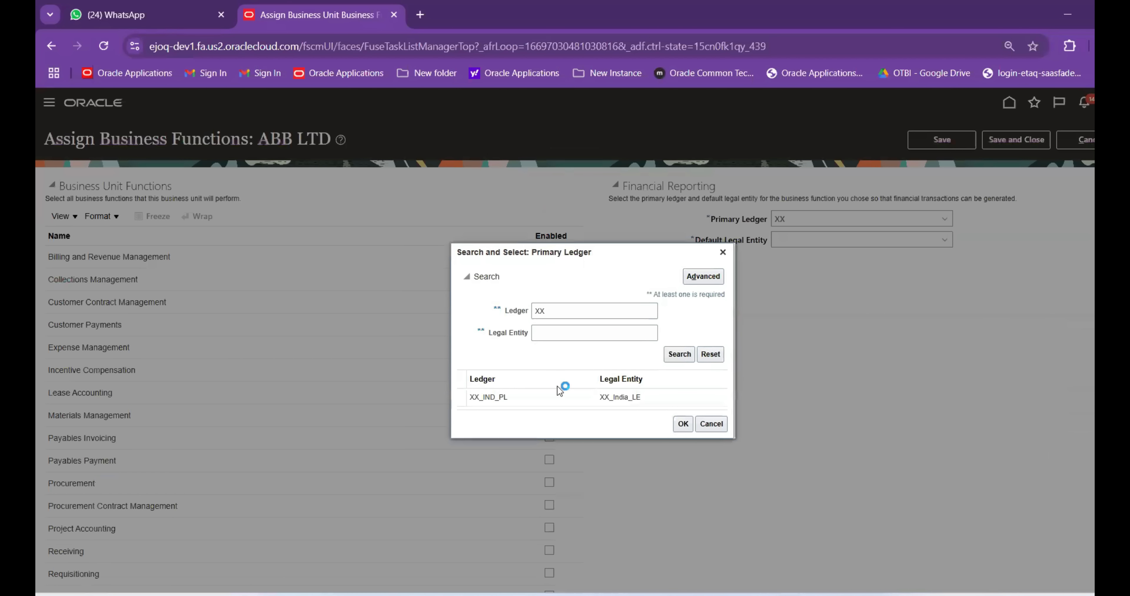
left_click(559, 396)
left_click(683, 423)
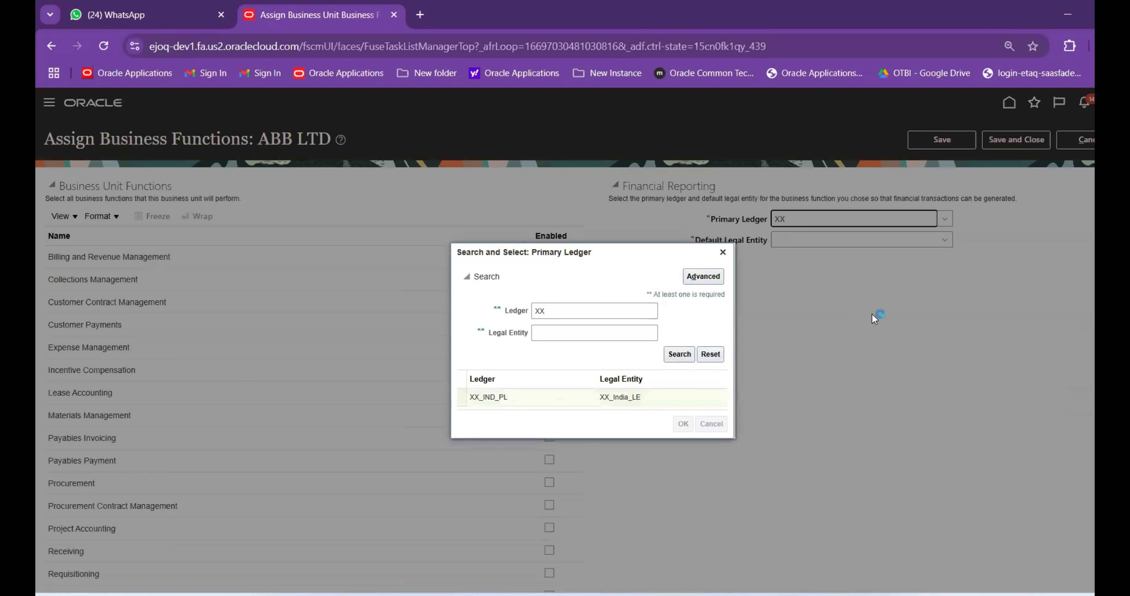
Enable the remaining business functions, Expense Management through Service Request Management
scroll(612, 309, "down", 2)
left_click(549, 274)
left_click(549, 297)
left_click(550, 343)
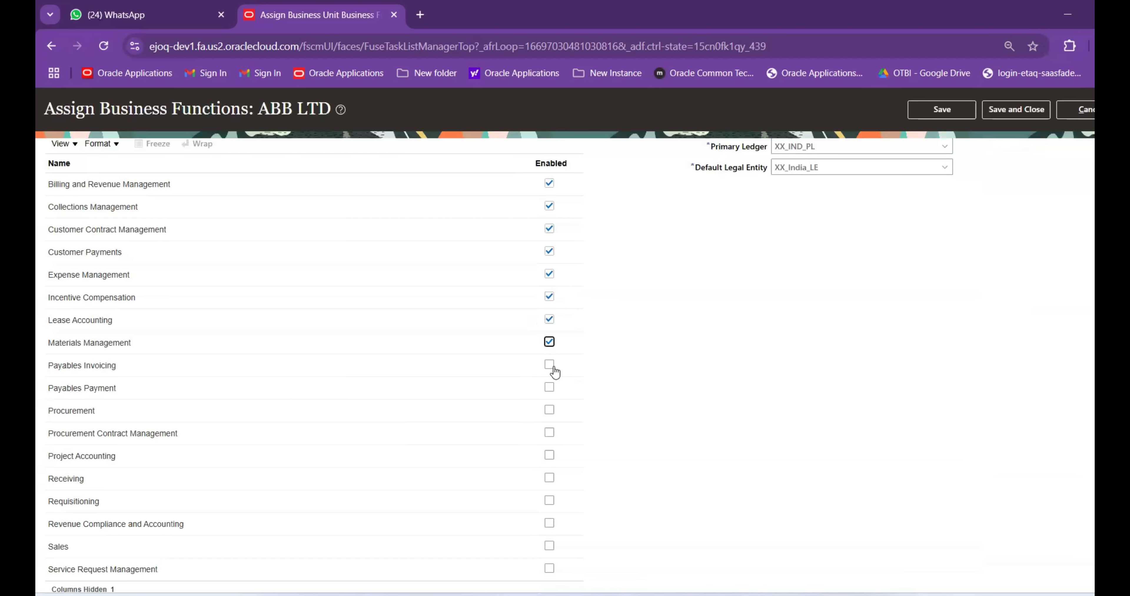
left_click(549, 366)
left_click(549, 387)
left_click(549, 410)
left_click(549, 432)
left_click(549, 455)
left_click(549, 477)
left_click(550, 501)
left_click(550, 524)
left_click(549, 546)
left_click(549, 569)
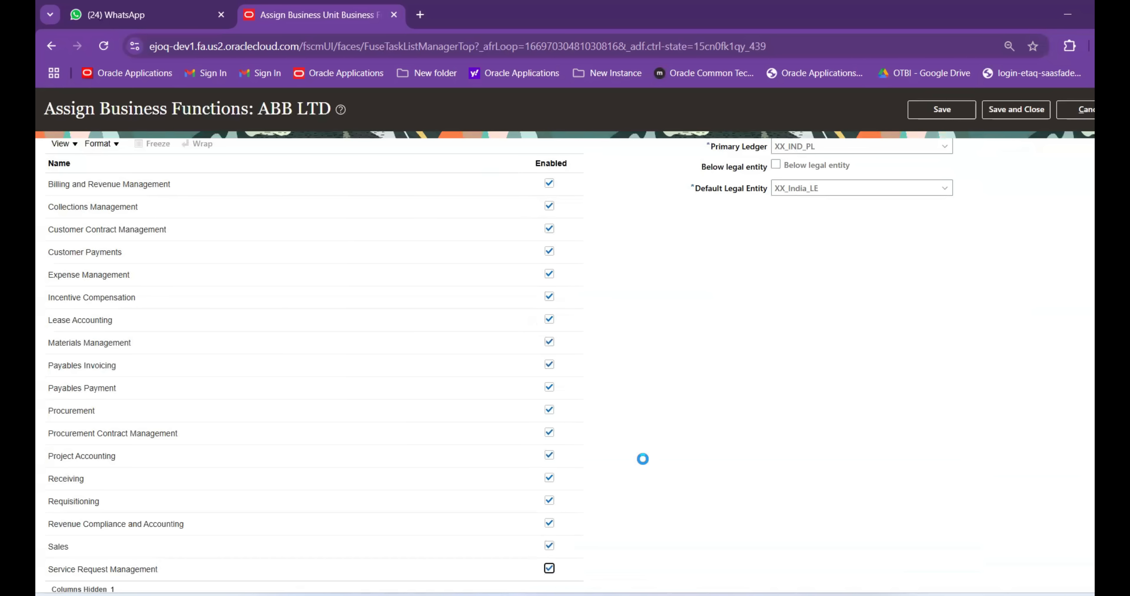
Mark the unit Below legal entity, then save and close, accepting the warning
left_click(776, 237)
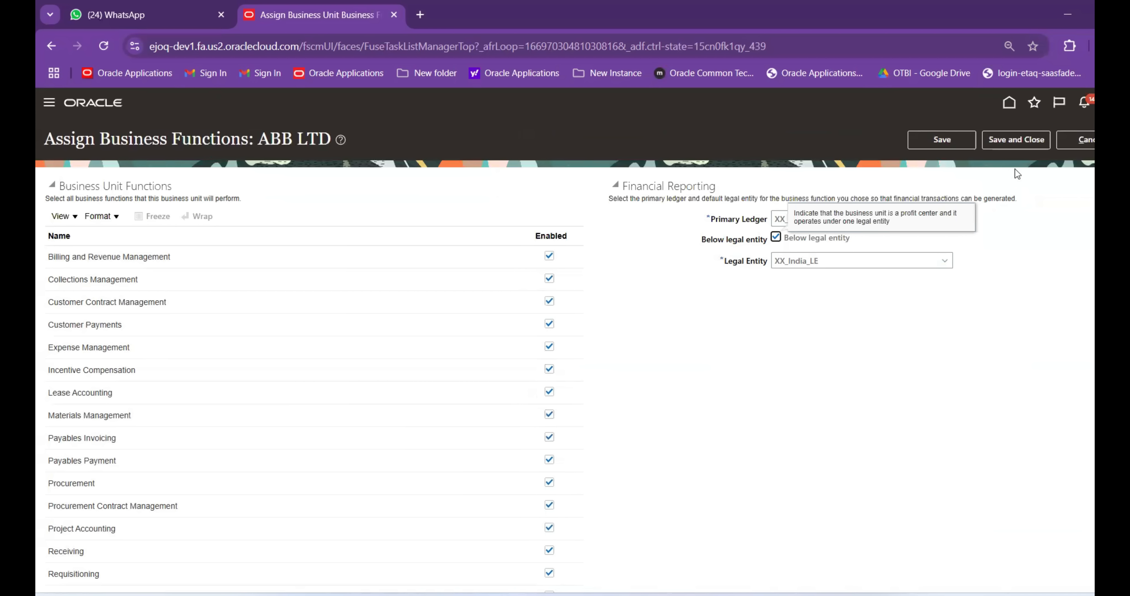
left_click(1016, 142)
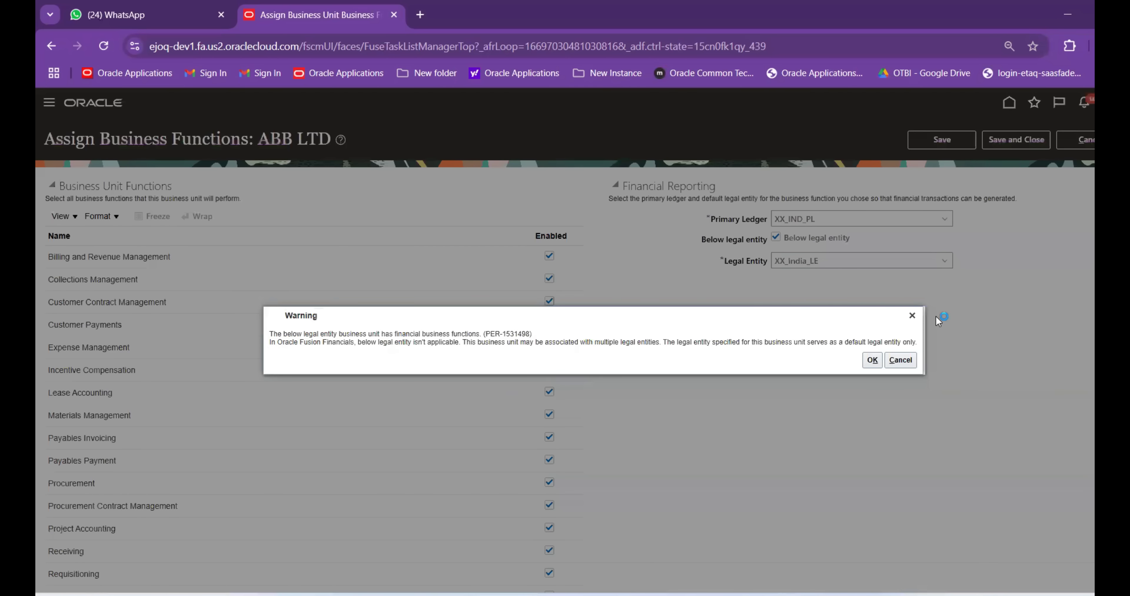
left_click(873, 360)
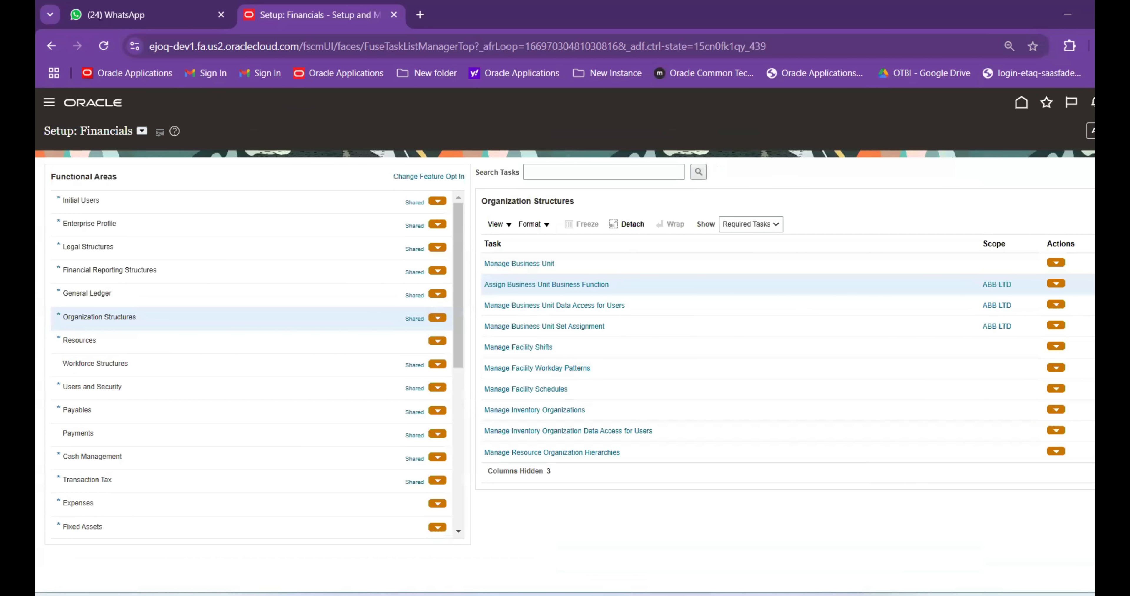
left_click(824, 555)
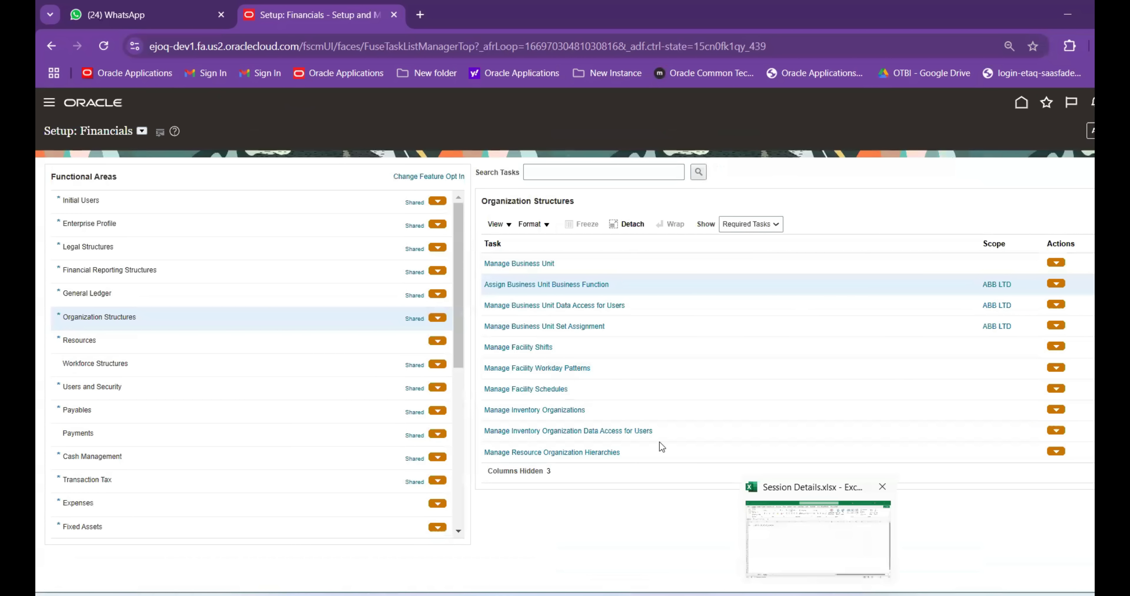
Enter 'BU Function' in A3 and 'Done' in B3, auto-fit column A, and switch back to Oracle
left_click(84, 206)
left_click(118, 202)
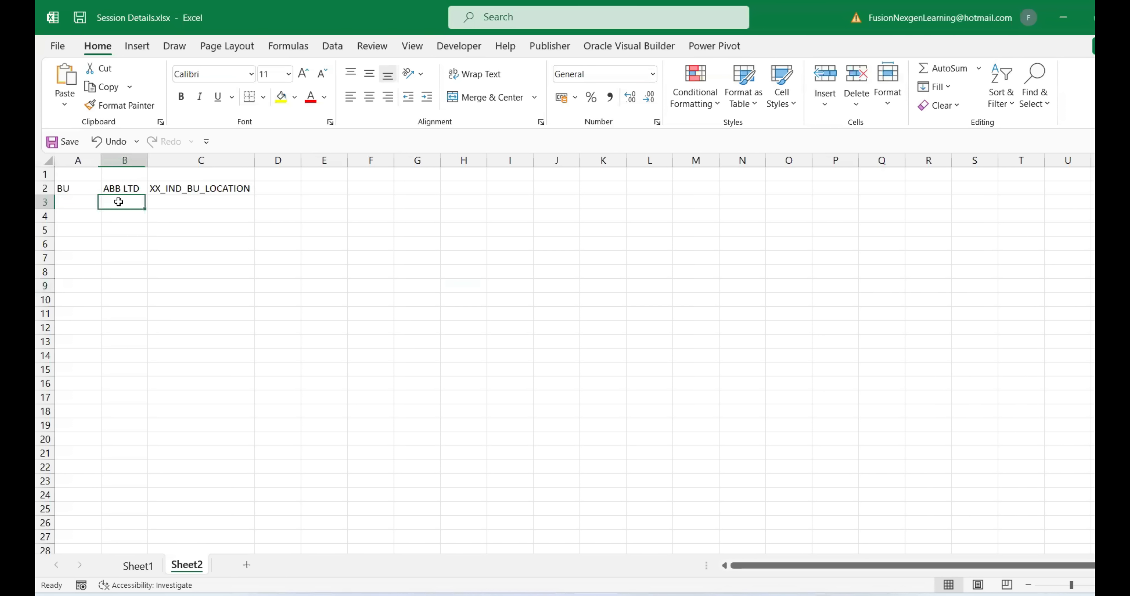
type("B")
left_click(75, 206)
type("BU Function")
key("Return")
key("Return")
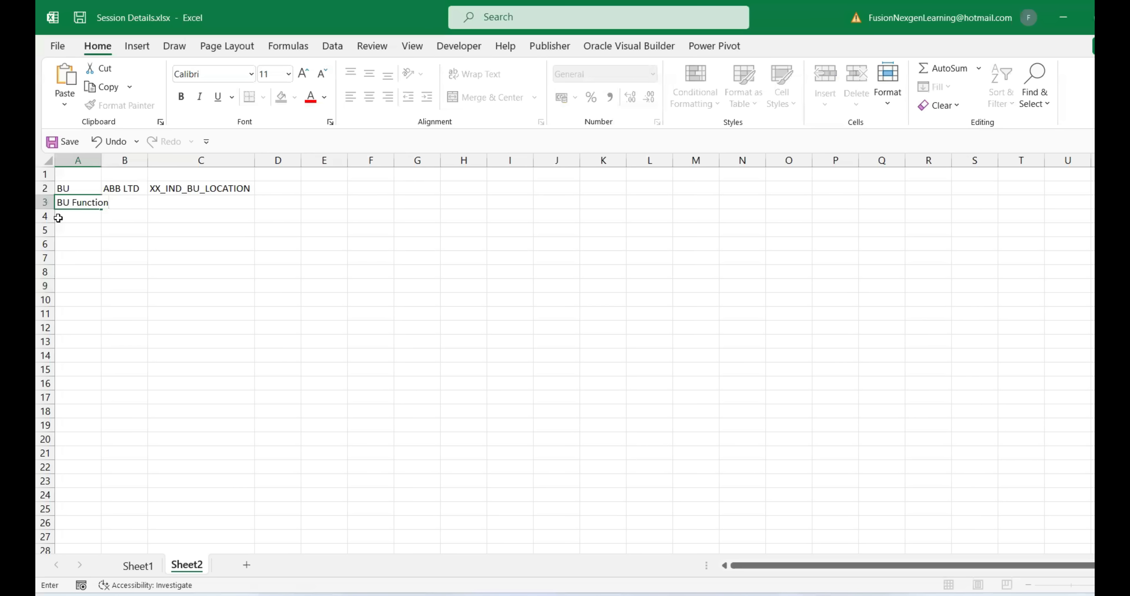
double_click(101, 160)
left_click(139, 201)
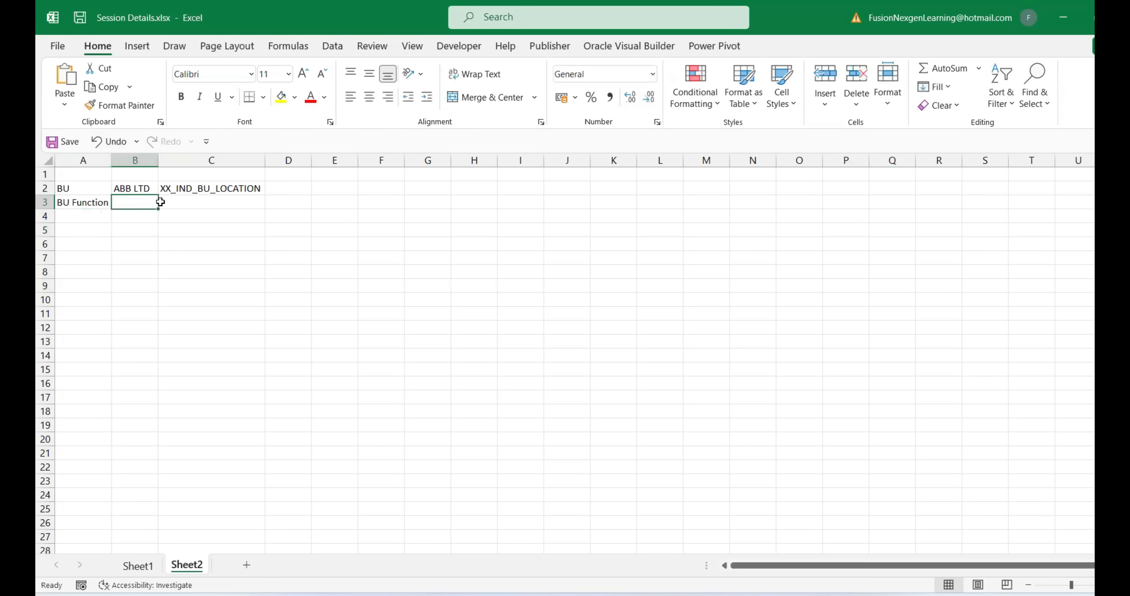
type("Done")
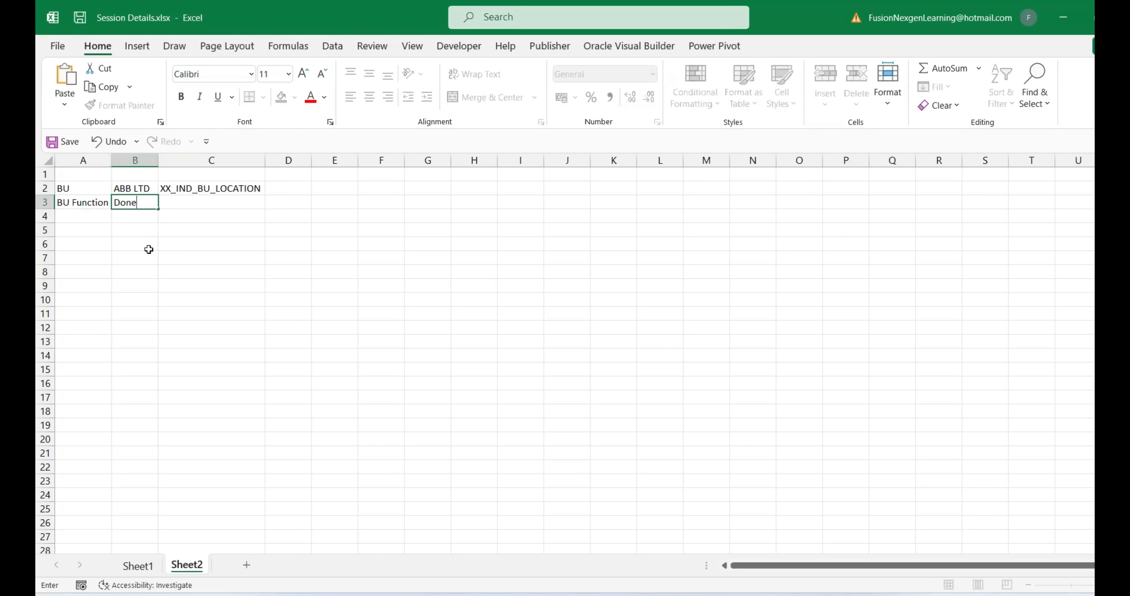
left_click(147, 246)
left_click(786, 549)
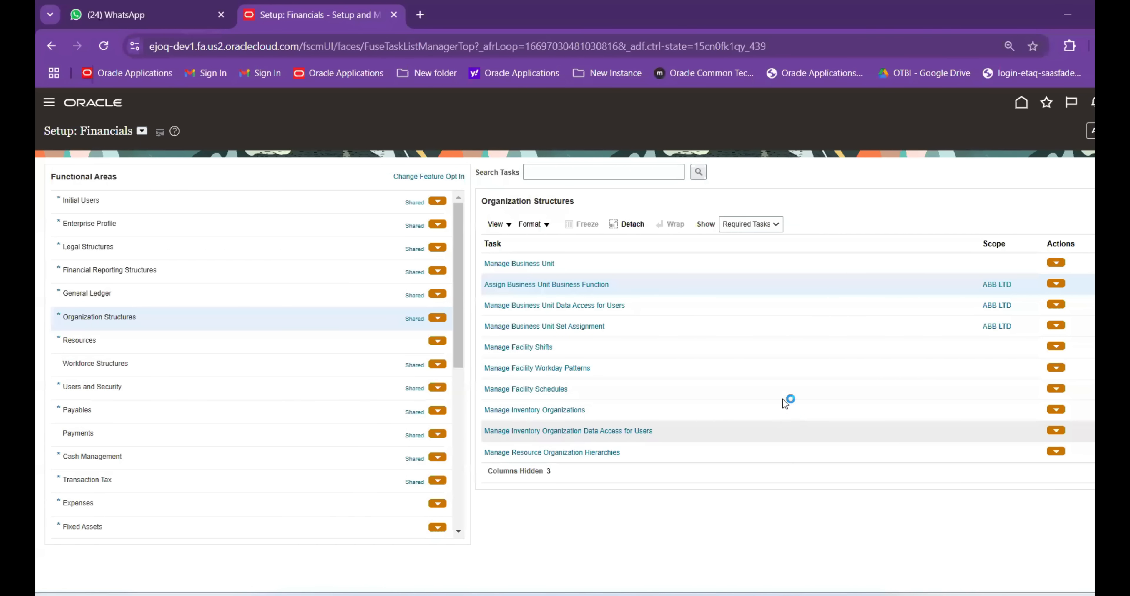
Open the Manage Business Unit Set Assignment task and locate the Customer Account rows
left_click(578, 327)
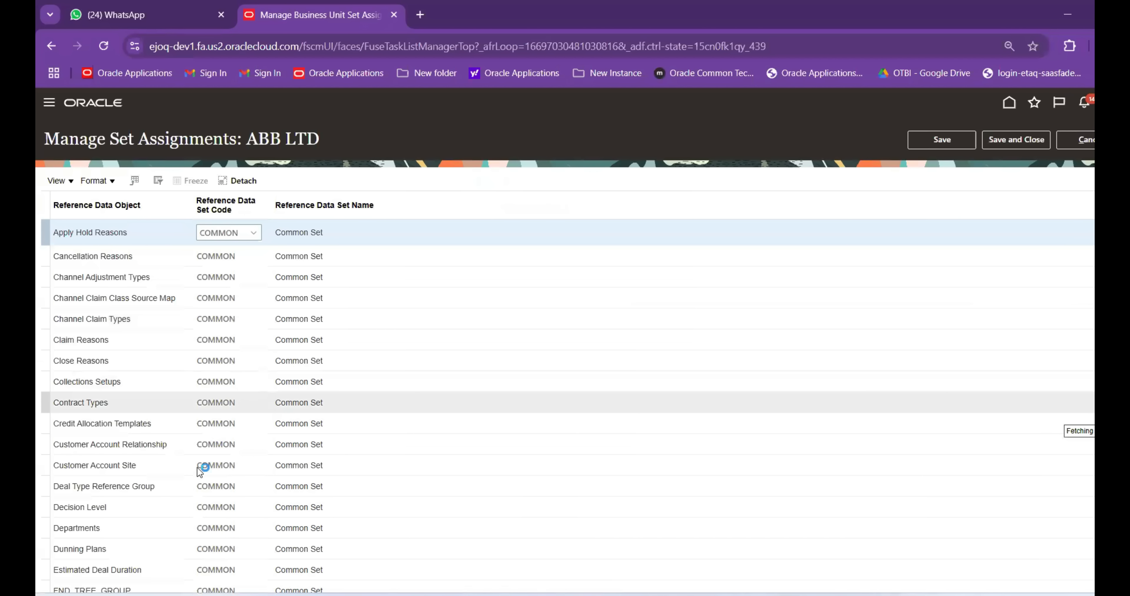
scroll(166, 482, "down", 2)
scroll(158, 454, "down", 10)
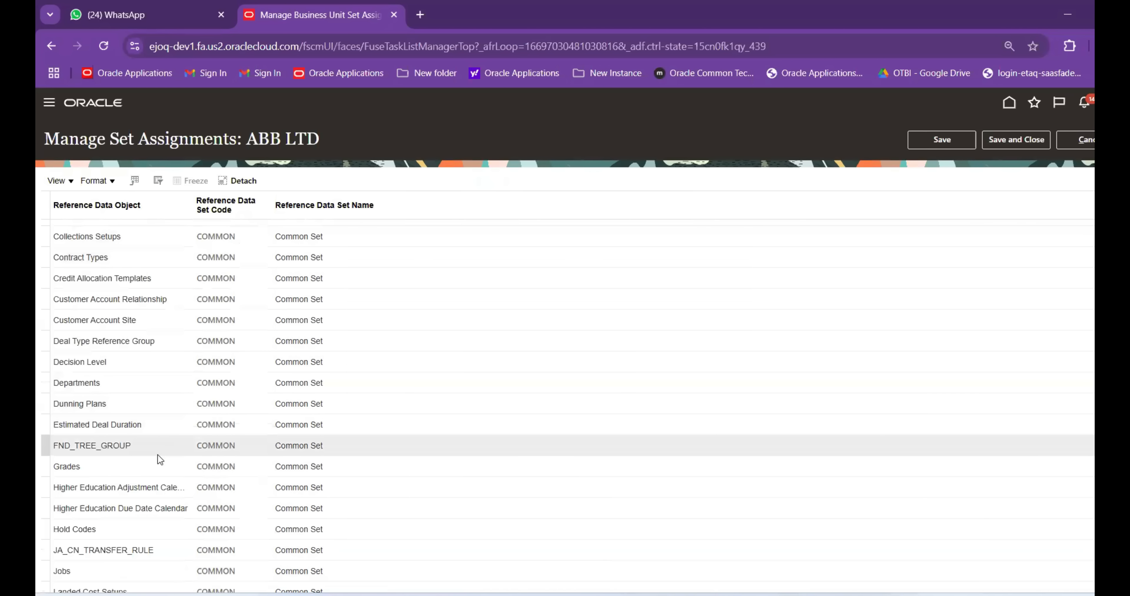
scroll(167, 466, "down", 11)
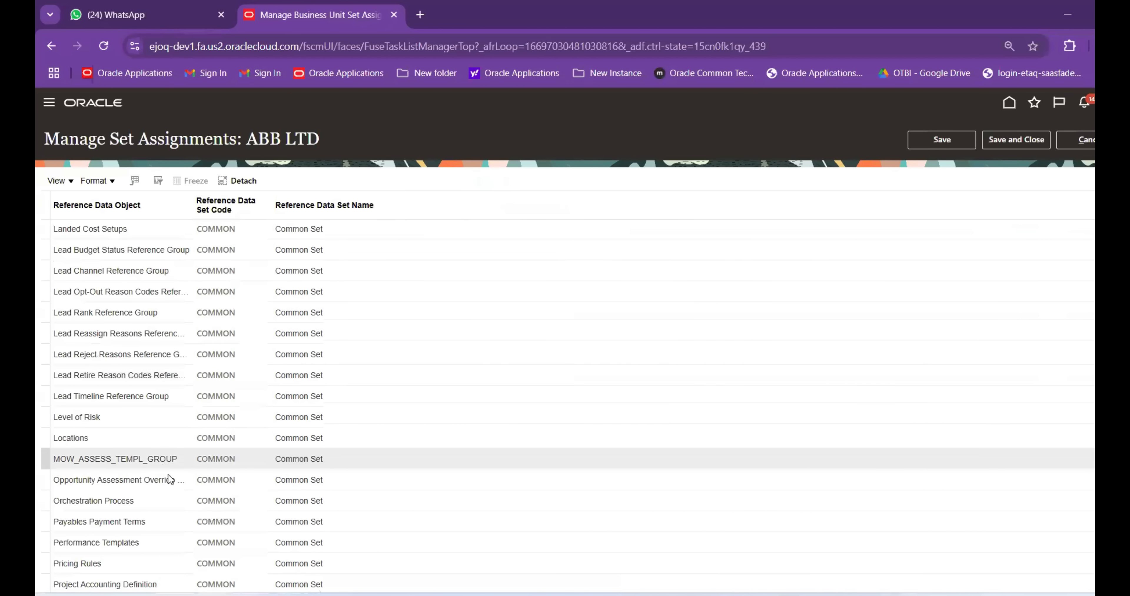
scroll(169, 476, "down", 5)
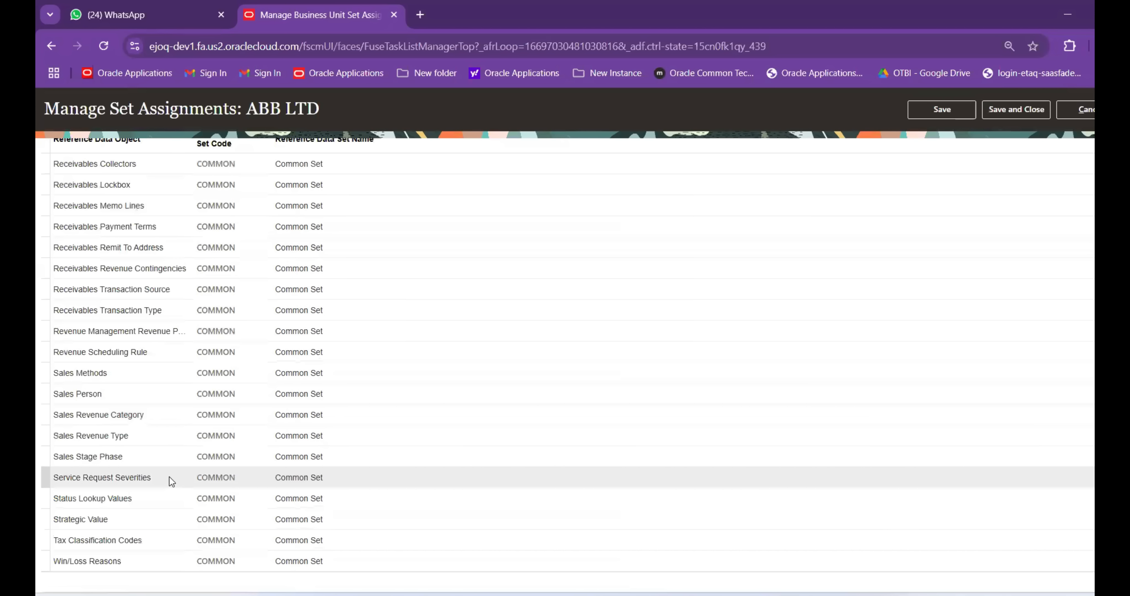
scroll(171, 471, "up", 20)
scroll(172, 468, "up", 5)
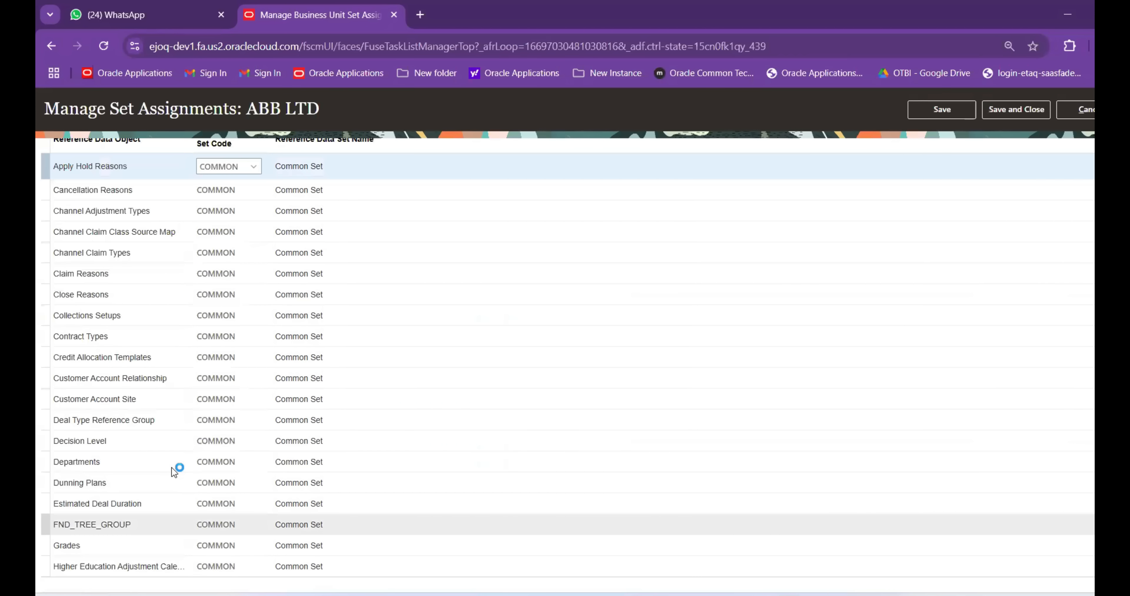
scroll(174, 366, "down", 2)
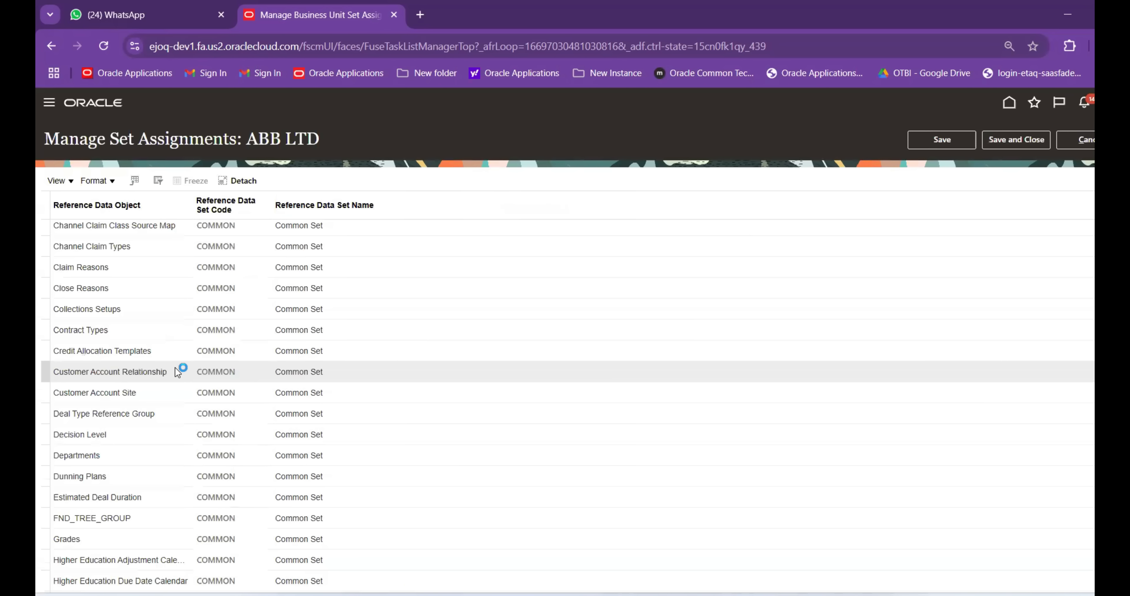
Set ENTERPRISE for Customer Account Relationship and Customer Account Site, then save and close
left_click(233, 371)
scroll(263, 377, "down", 1)
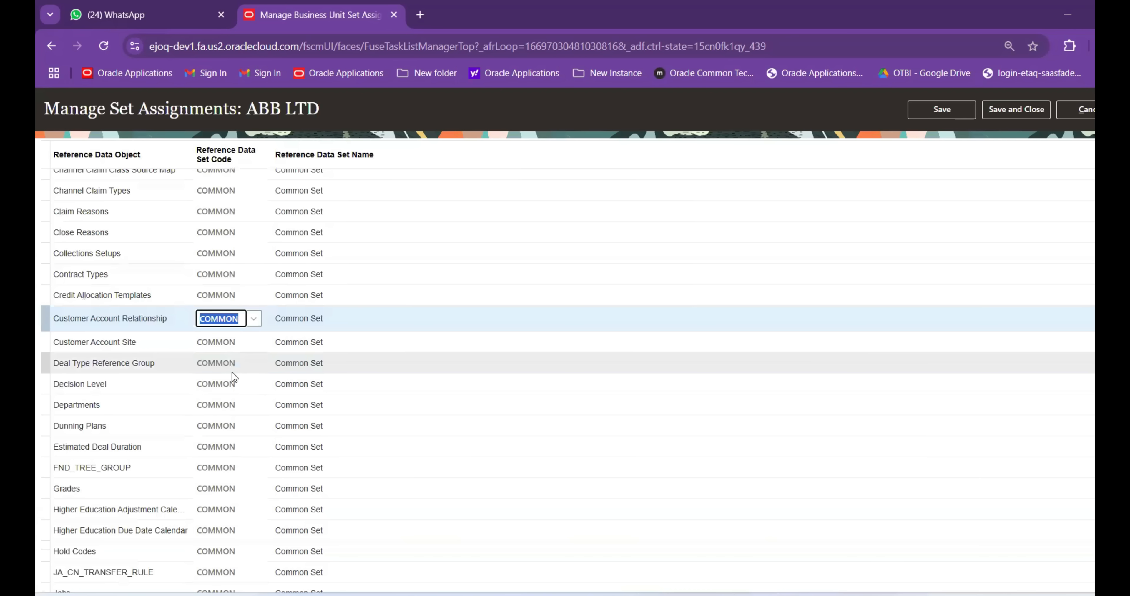
type("Enter")
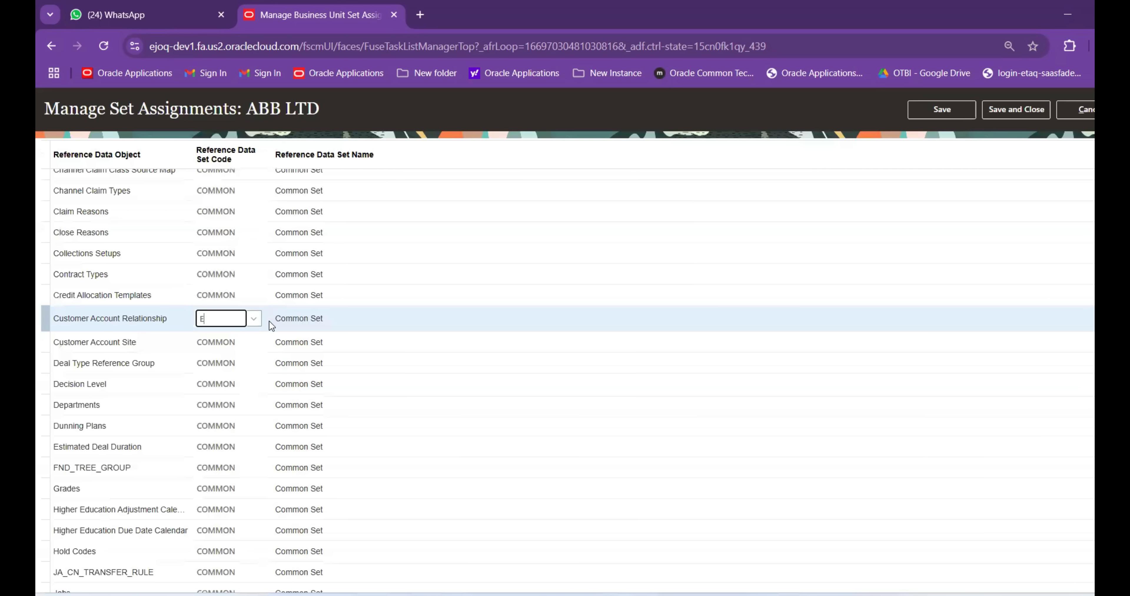
key("Tab")
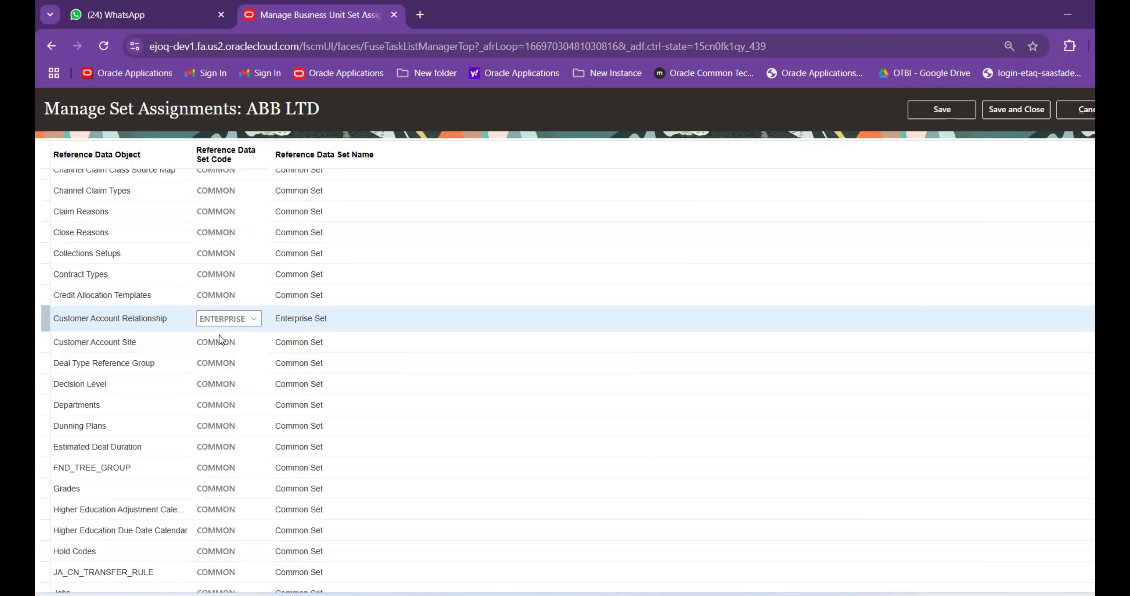
left_click(224, 341)
type("Enter")
key("Tab")
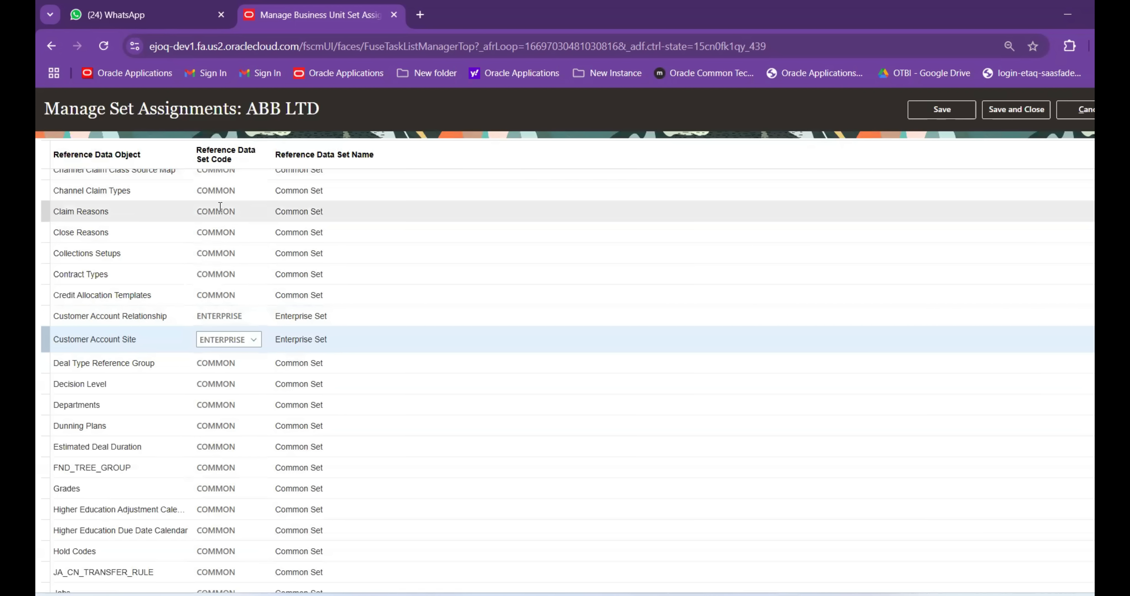
left_click(1035, 113)
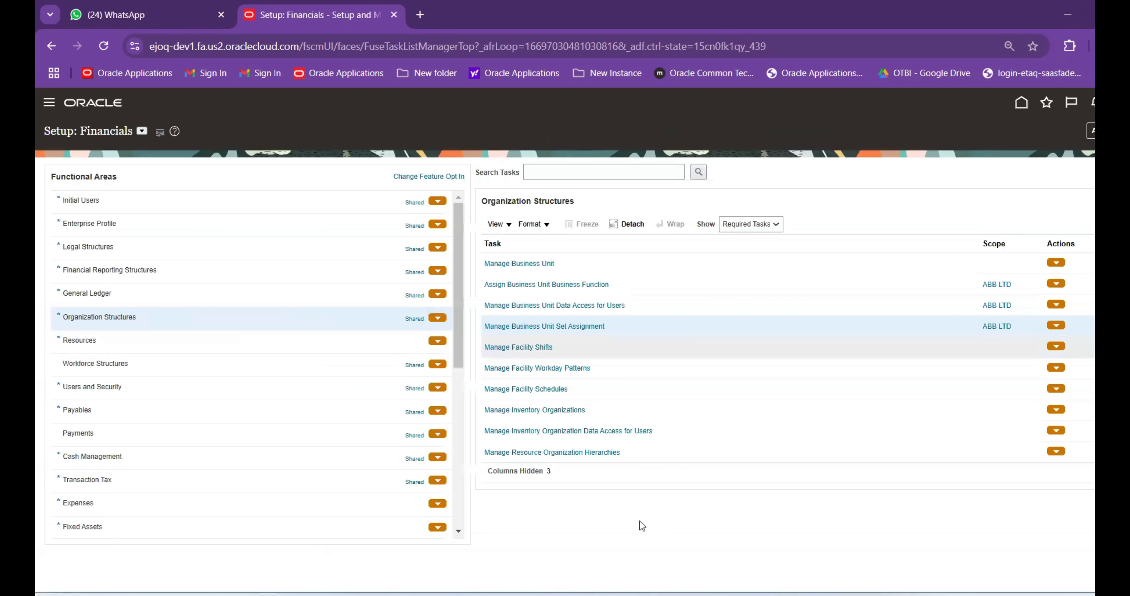
In A4:A6 enter BU Assignment Set, Manage Item Org and Manage Inventory Org, auto-fitting column A
mouse_move(845, 595)
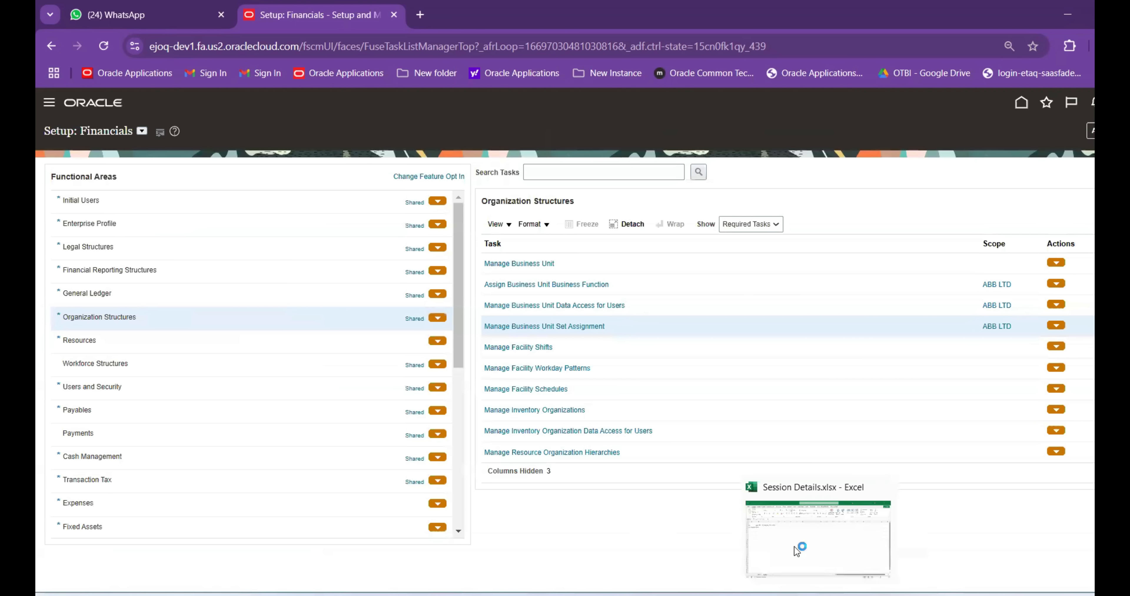
left_click(799, 549)
left_click(86, 222)
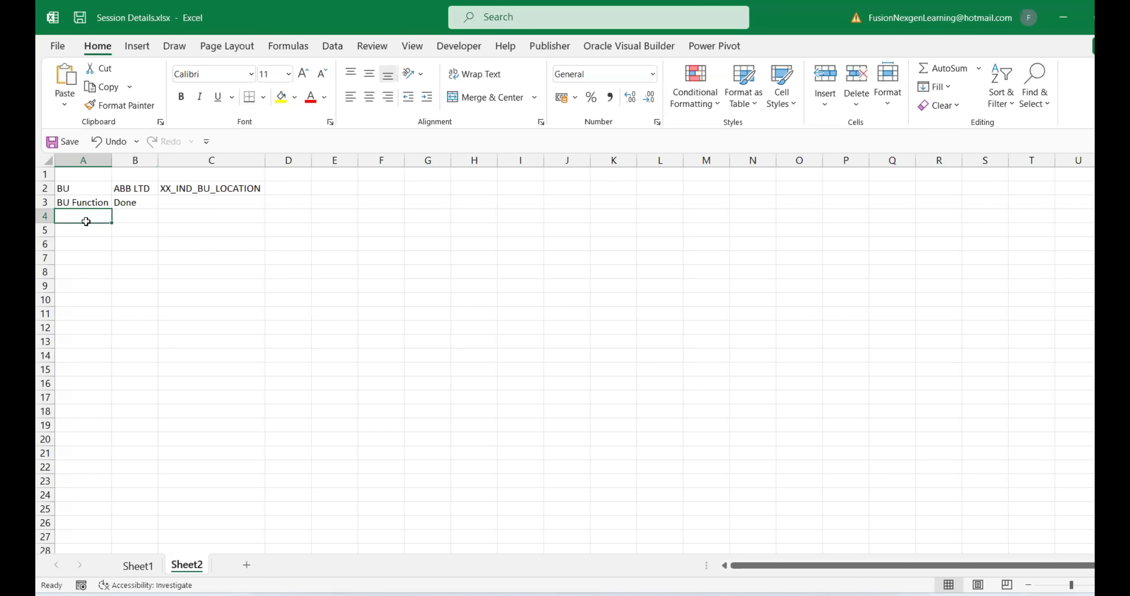
type("BU Assignment Set")
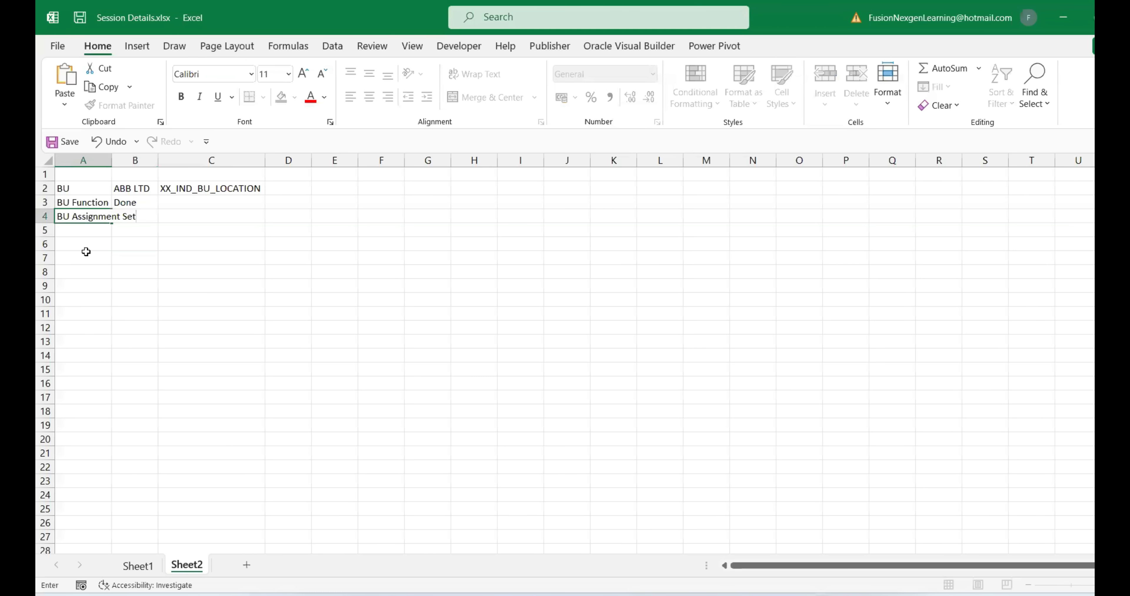
left_click_drag(89, 255, 90, 245)
double_click(110, 161)
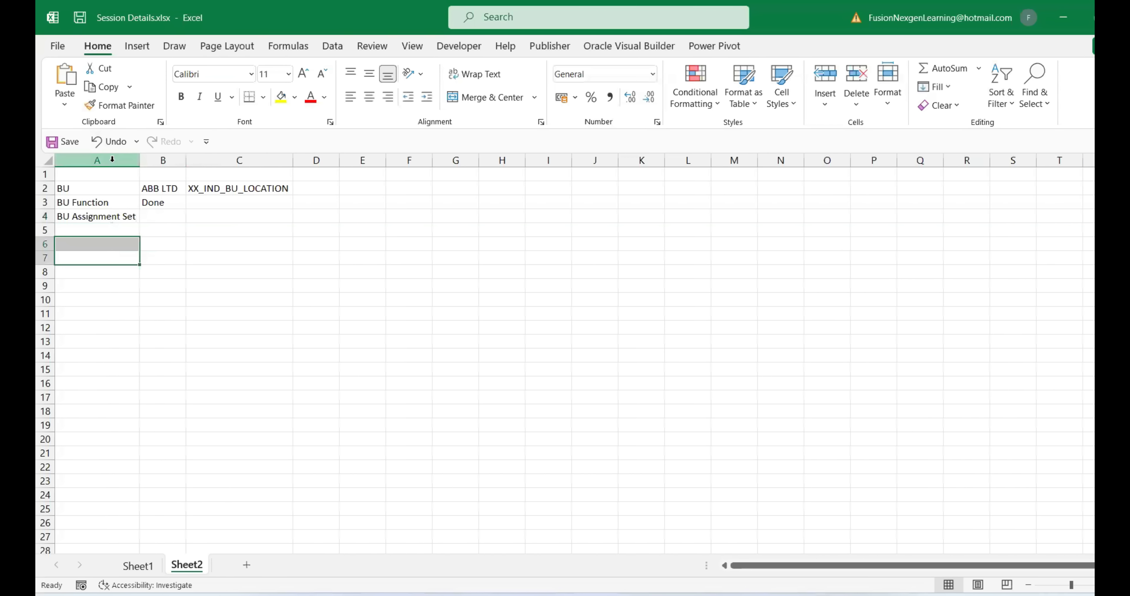
left_click(116, 228)
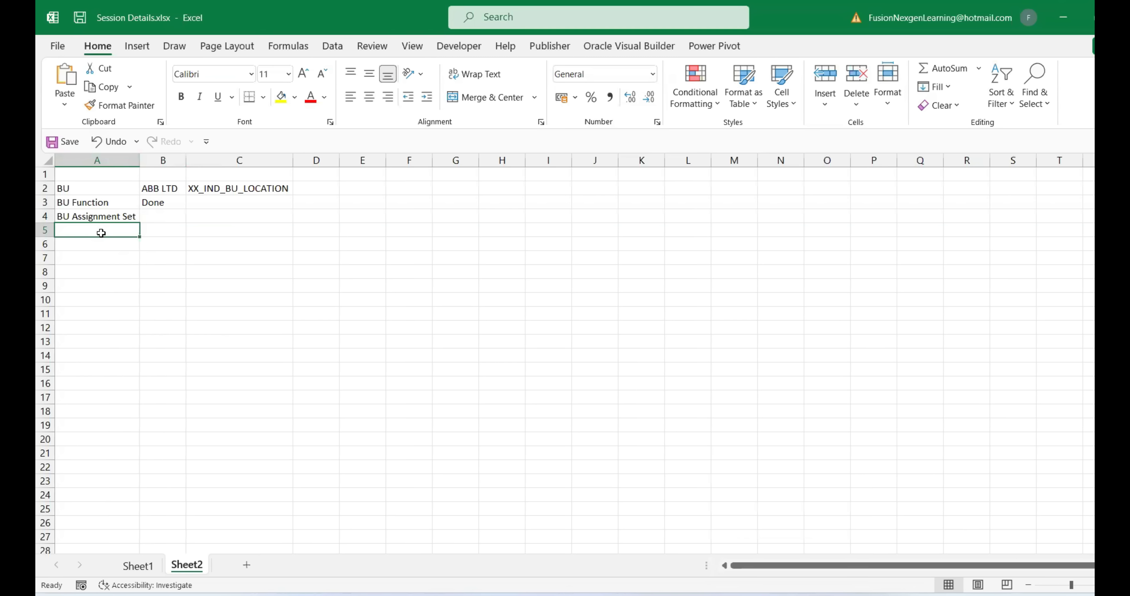
type("Manage Item")
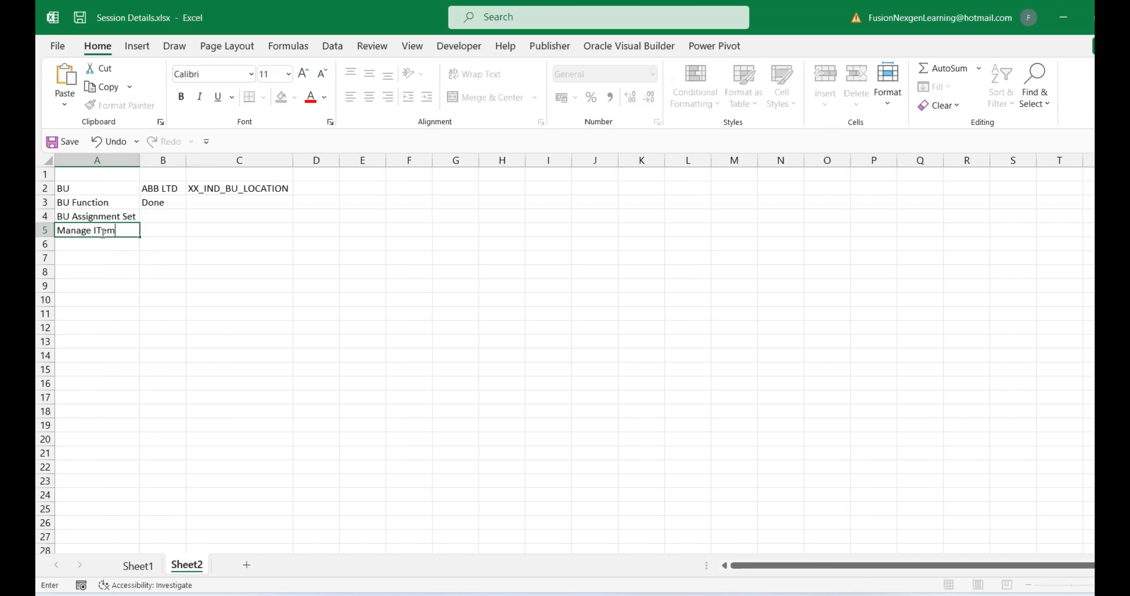
type(" Org")
key("Return")
type("Manage ")
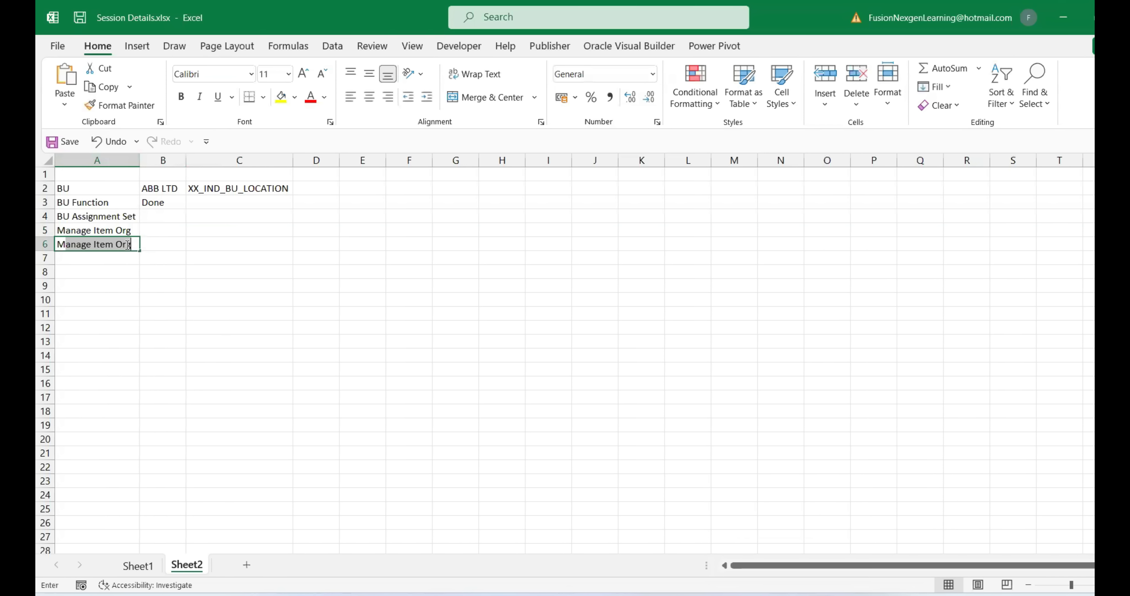
type("Inventory Org")
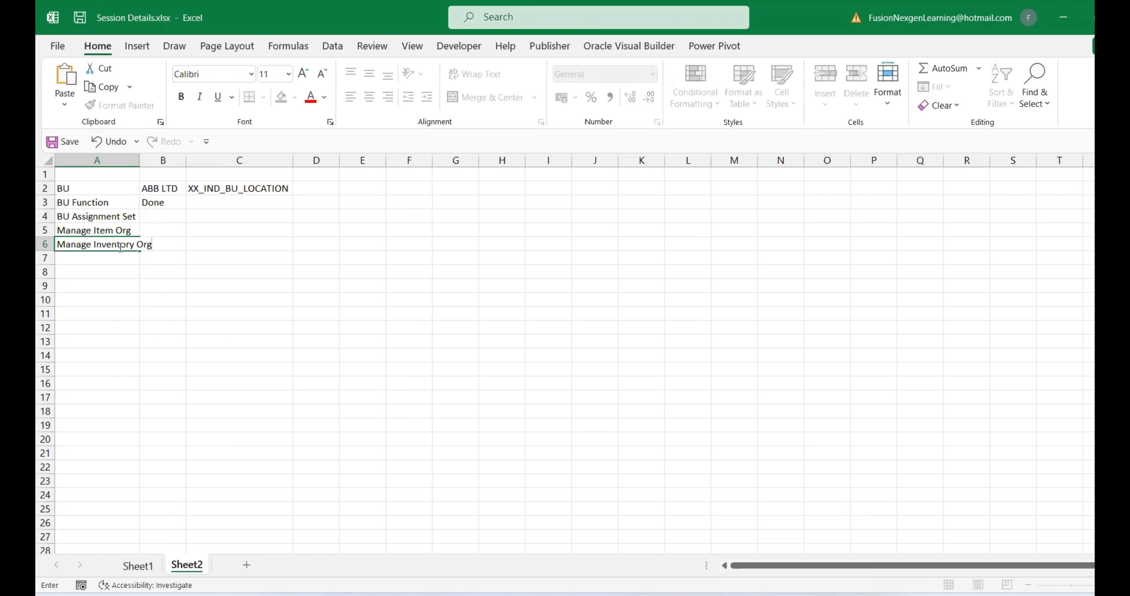
key("Return")
Continue with Item Class, Create Items, Receiving para, Shipping Parameter and OM Setup, then return to Oracle
type("Item Class")
left_click(122, 273)
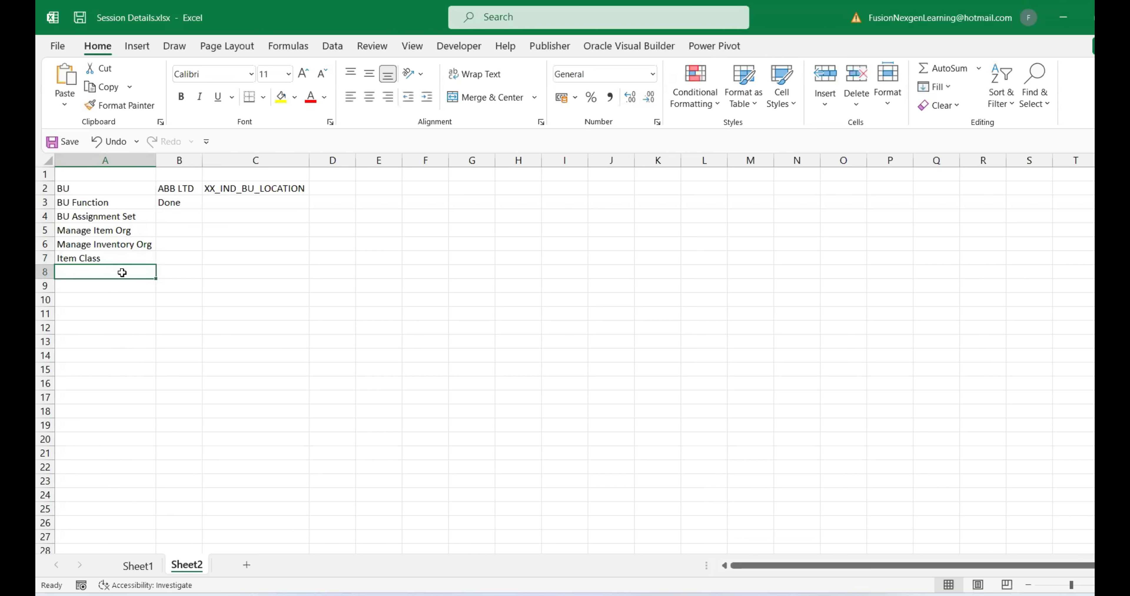
type("Create")
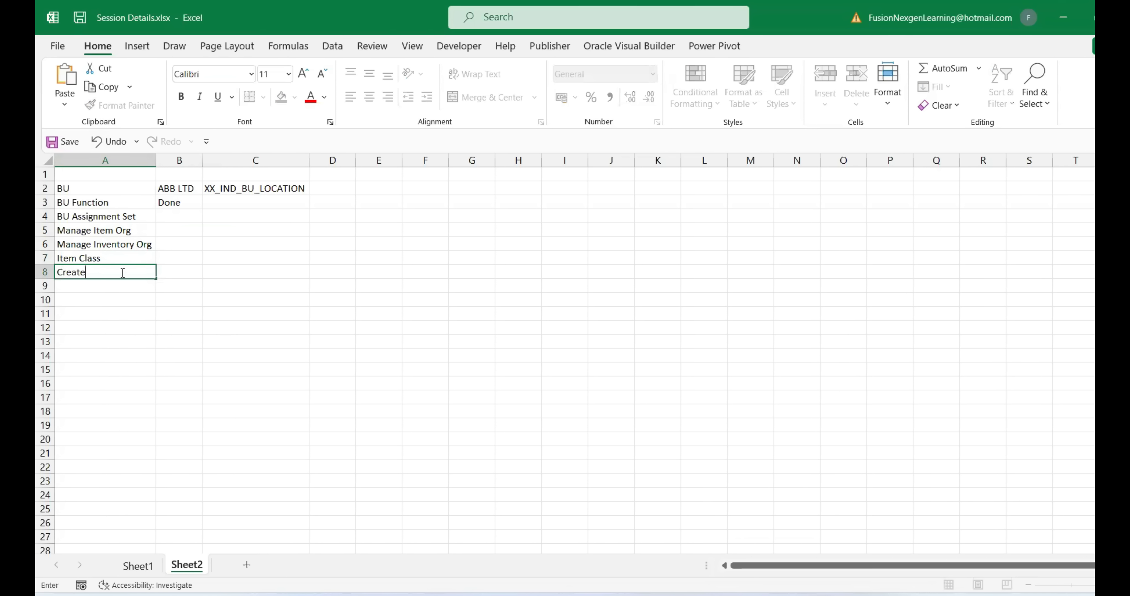
type(" Items")
left_click(141, 286)
type("Receiving para")
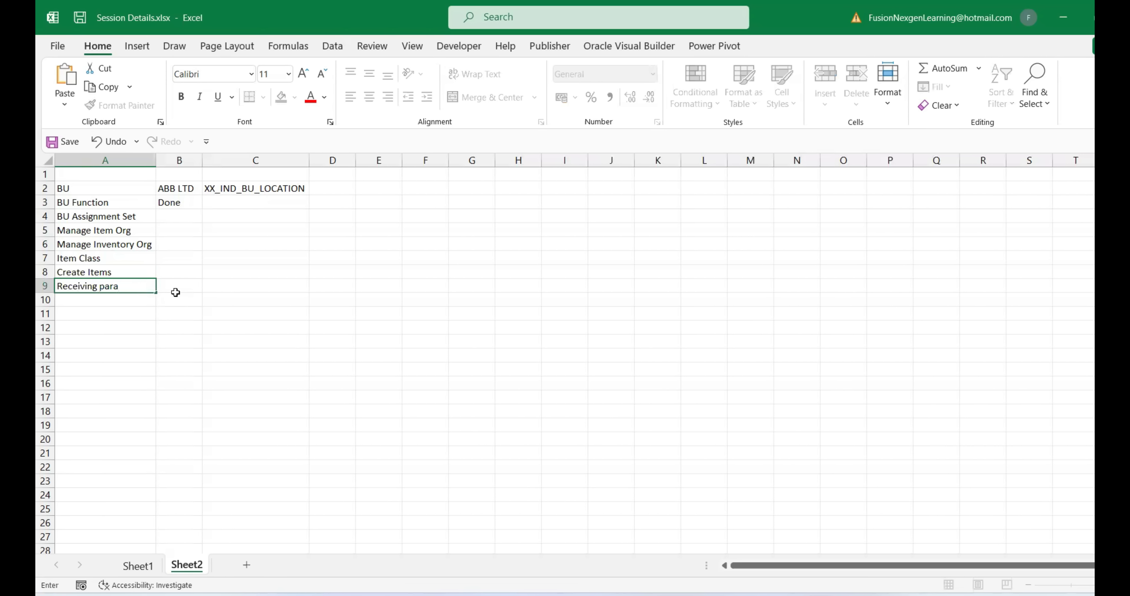
left_click(110, 302)
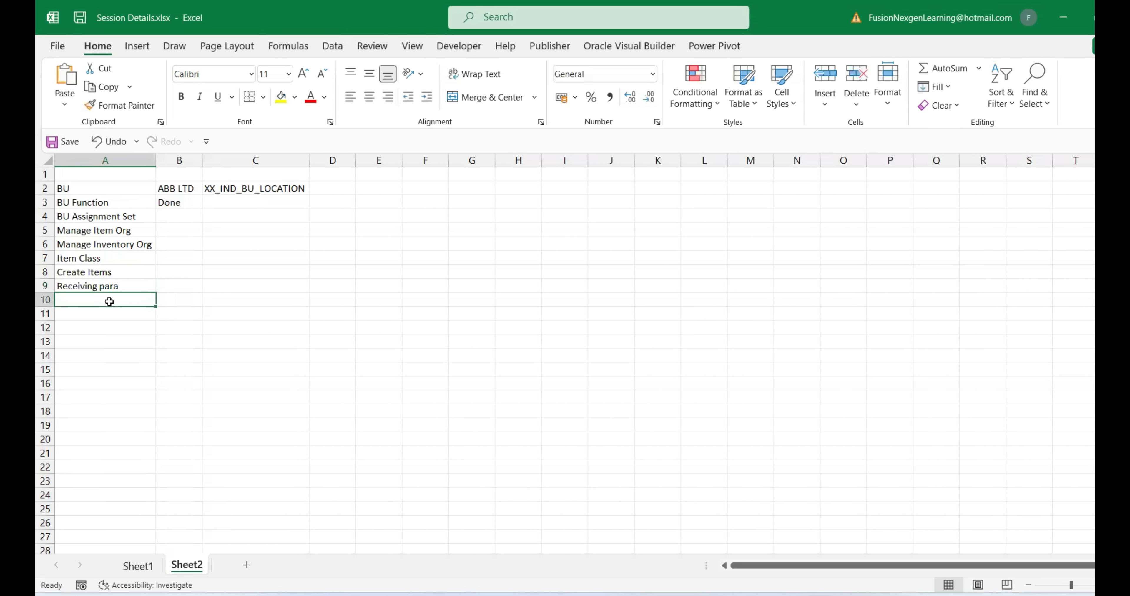
type("Shipping Parameter")
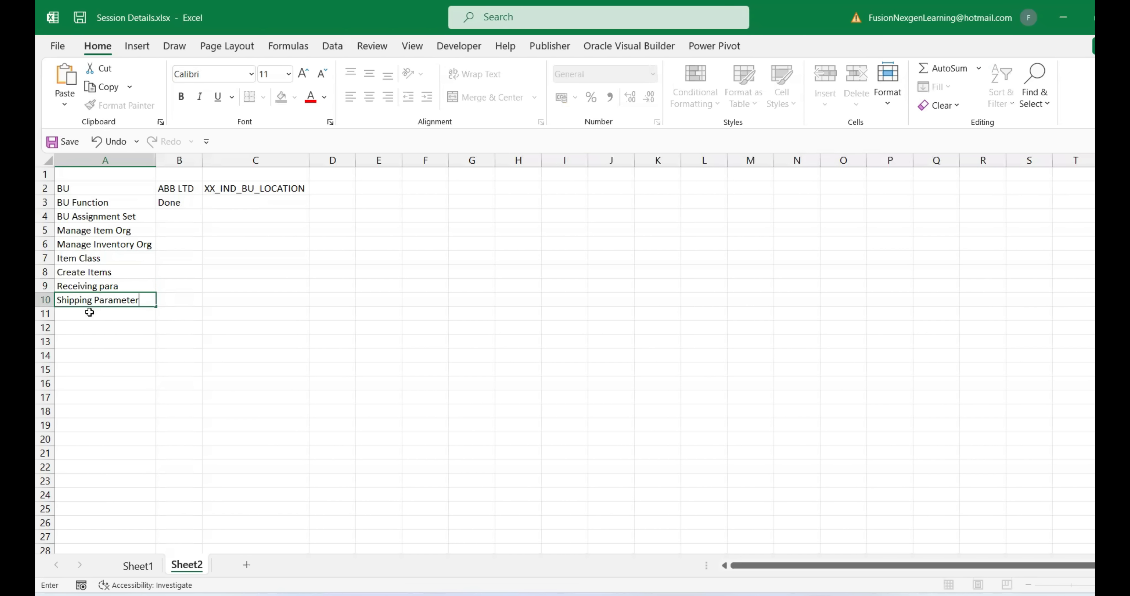
left_click(90, 313)
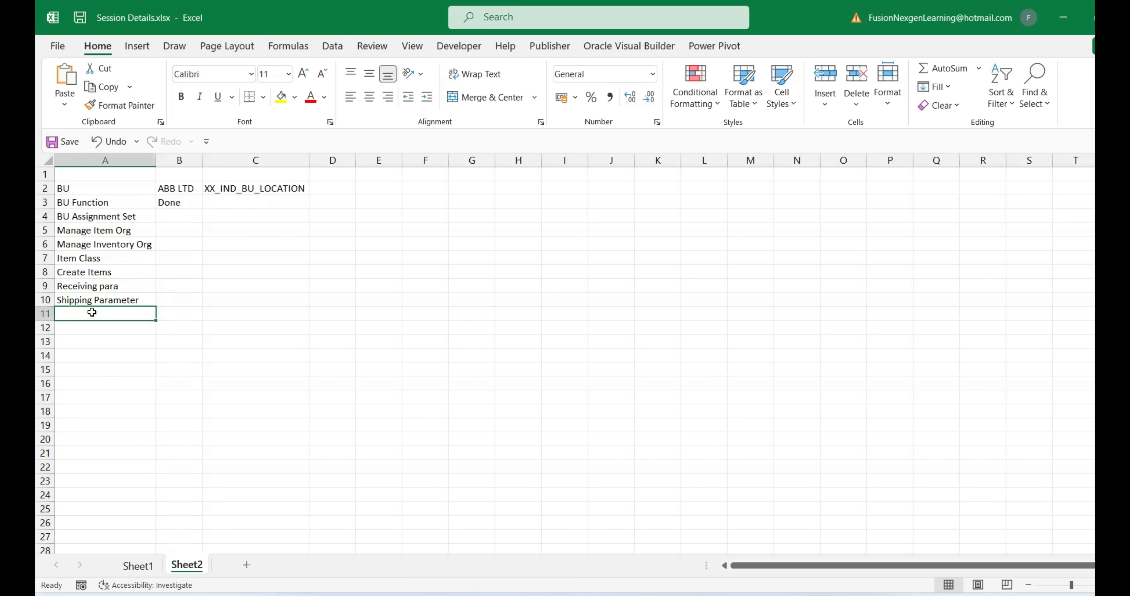
type("OM Setu")
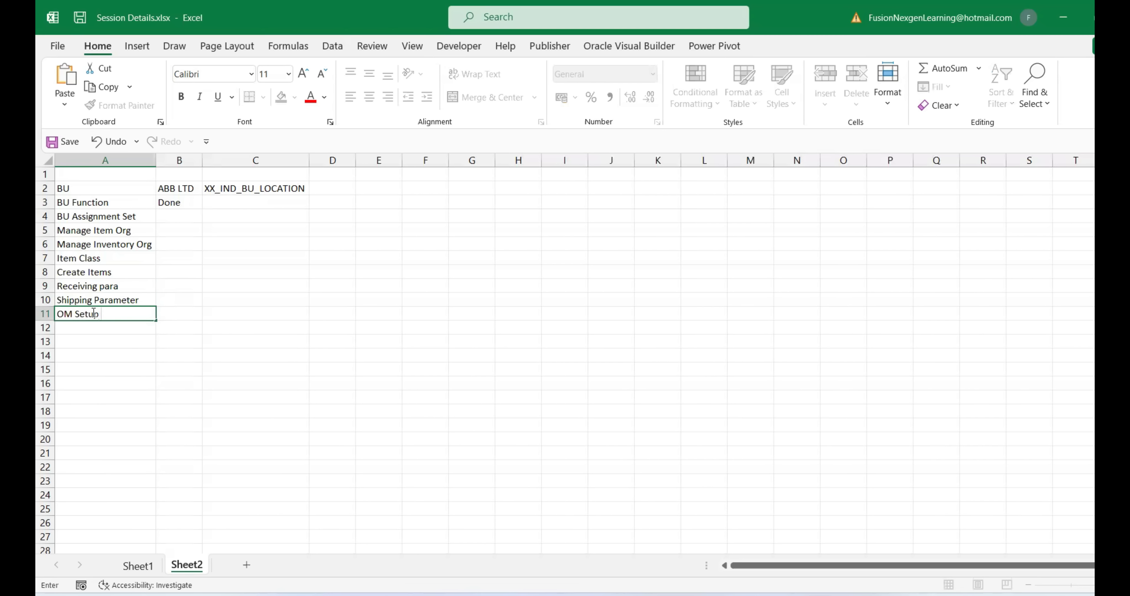
type("p")
left_click(147, 285)
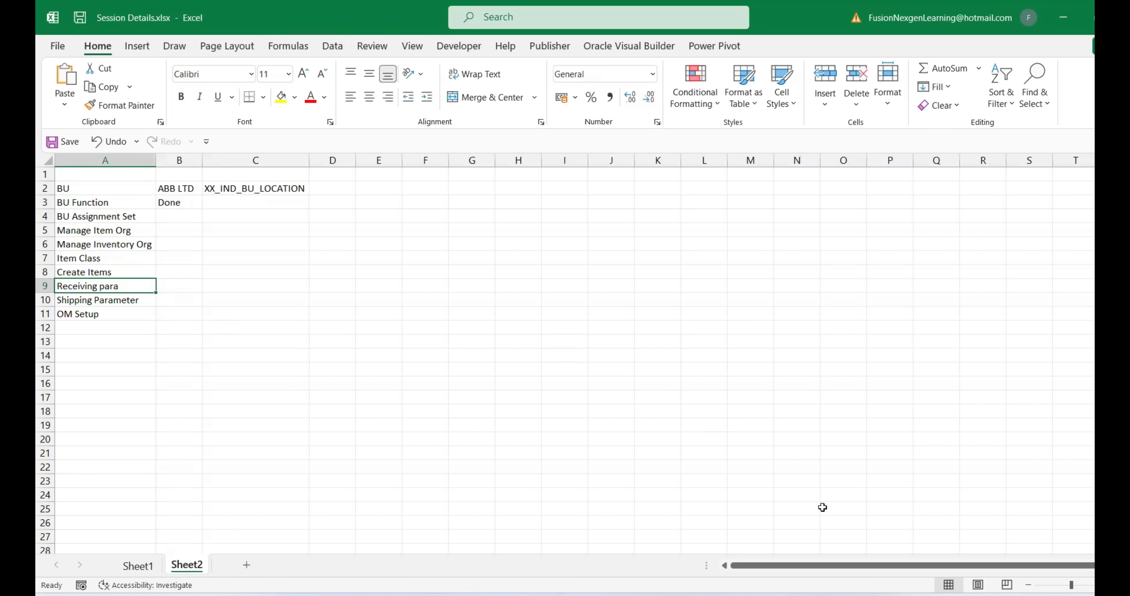
left_click(786, 595)
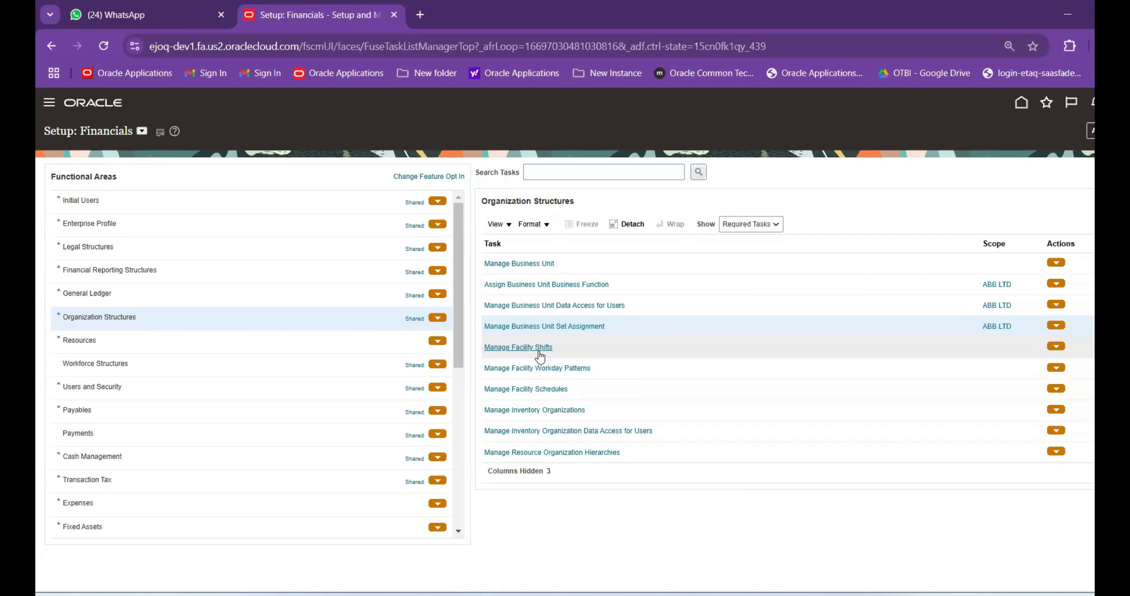
In Manage Facility Schedules, select the BP_Schedule row and copy its name
left_click(548, 390)
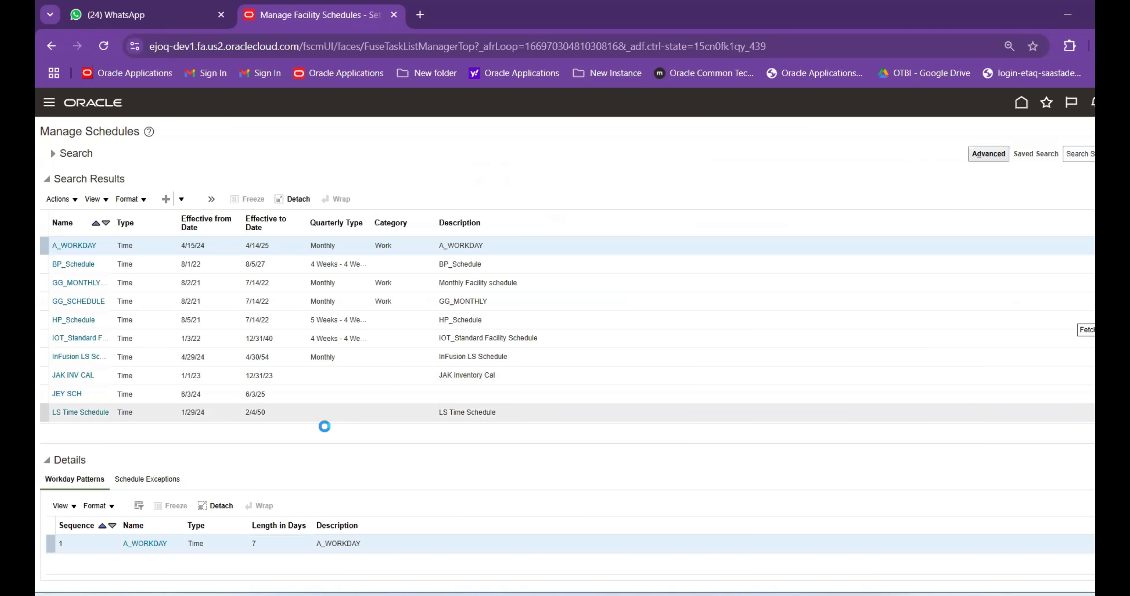
scroll(122, 314, "down", 2)
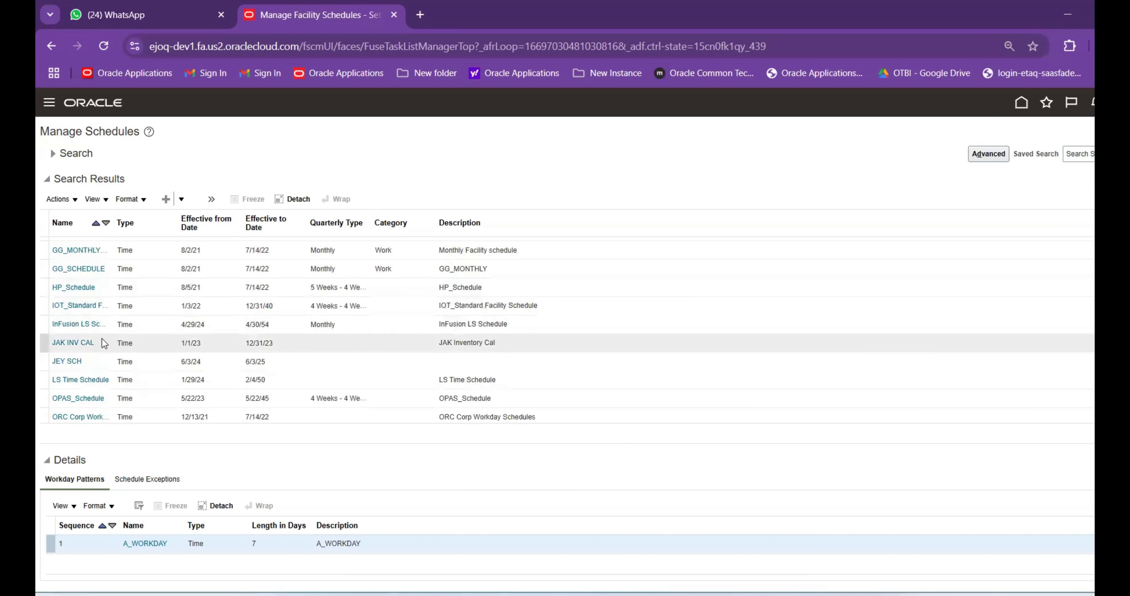
scroll(103, 366, "up", 2)
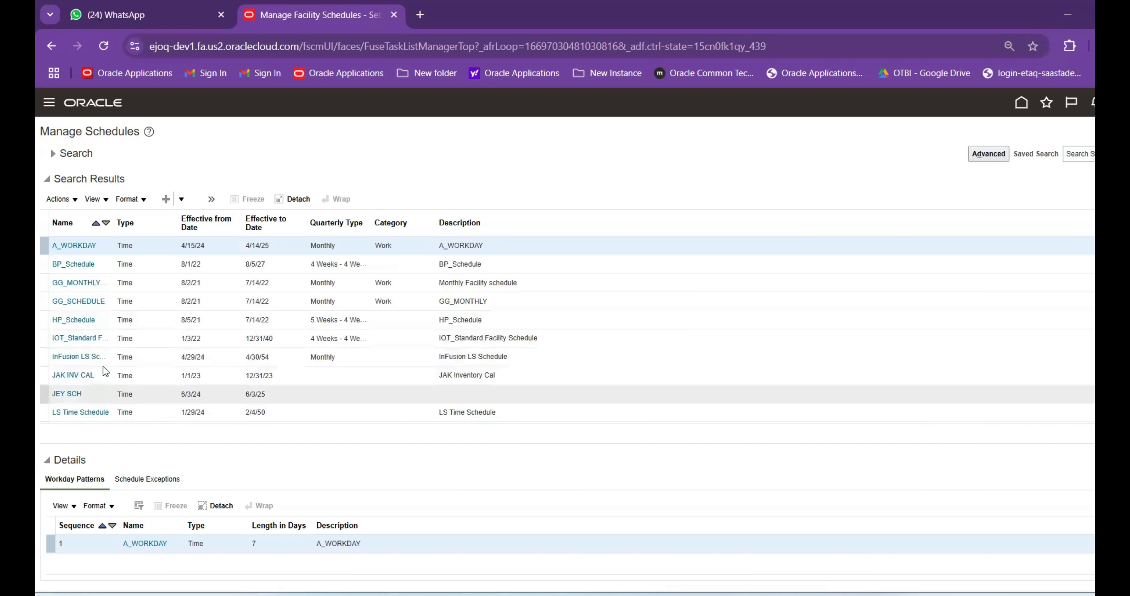
left_click(225, 267)
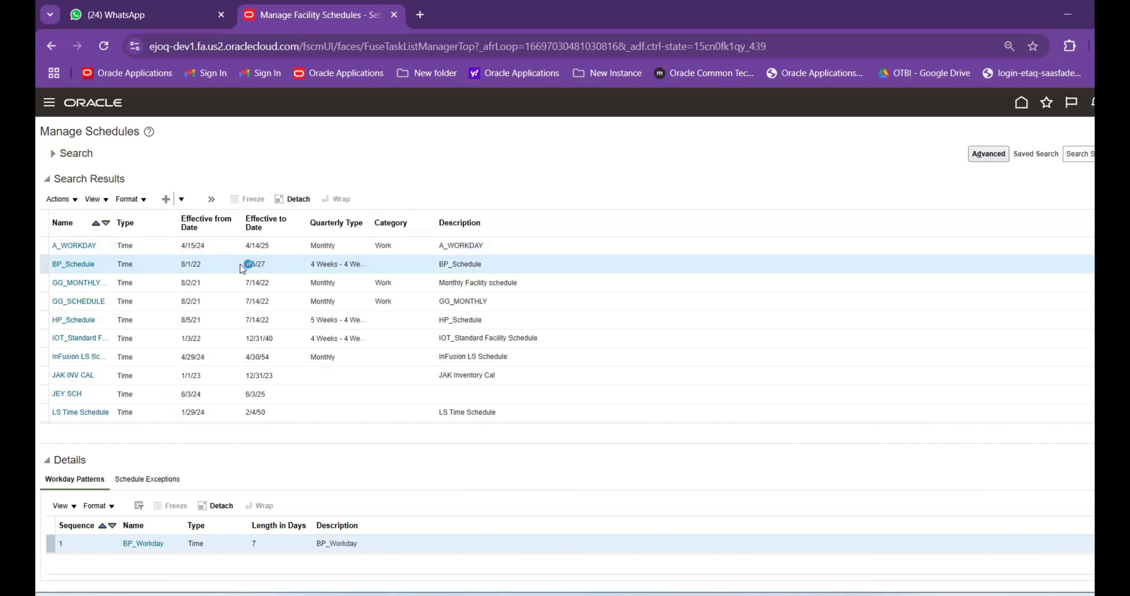
left_click_drag(98, 267, 47, 268)
key("ctrl+c")
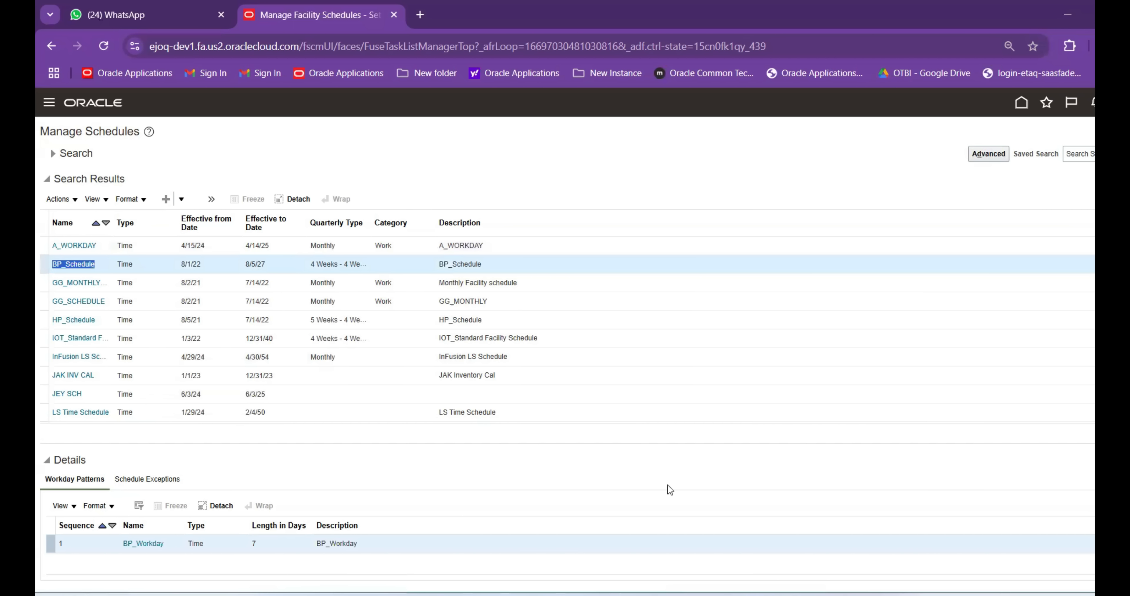
left_click(821, 548)
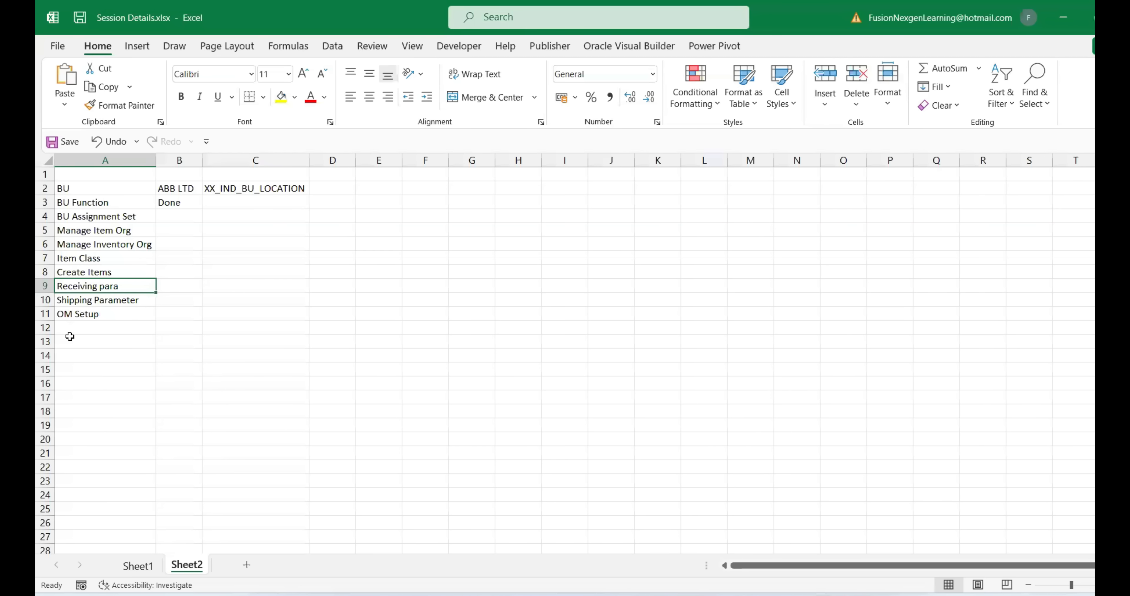
Paste BP_Schedule into cell E2 and widen column E to fit it
left_click(79, 329)
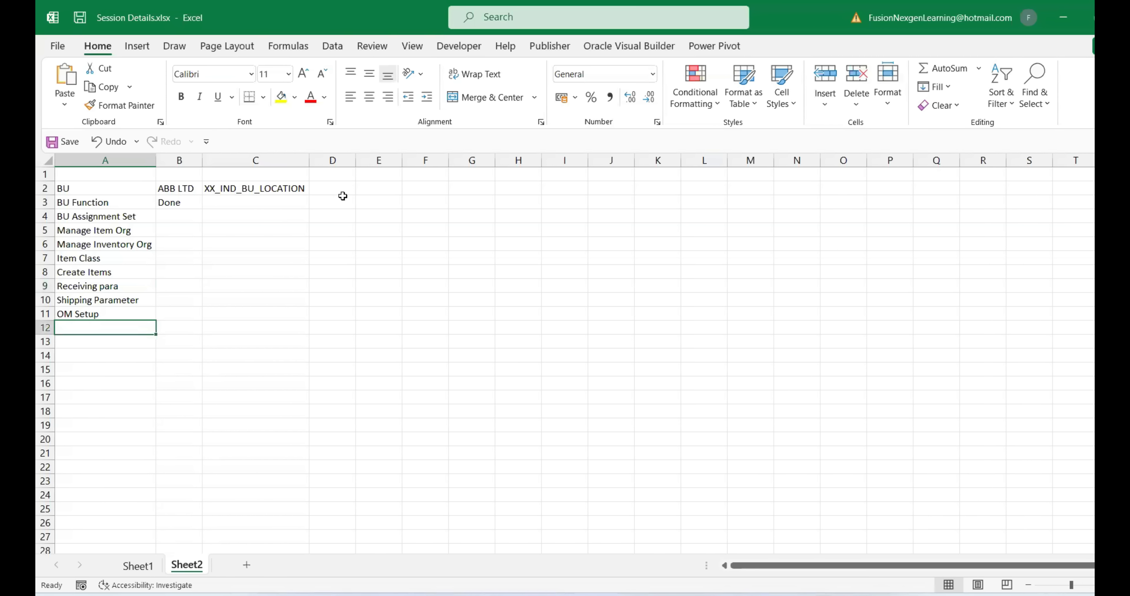
left_click(373, 189)
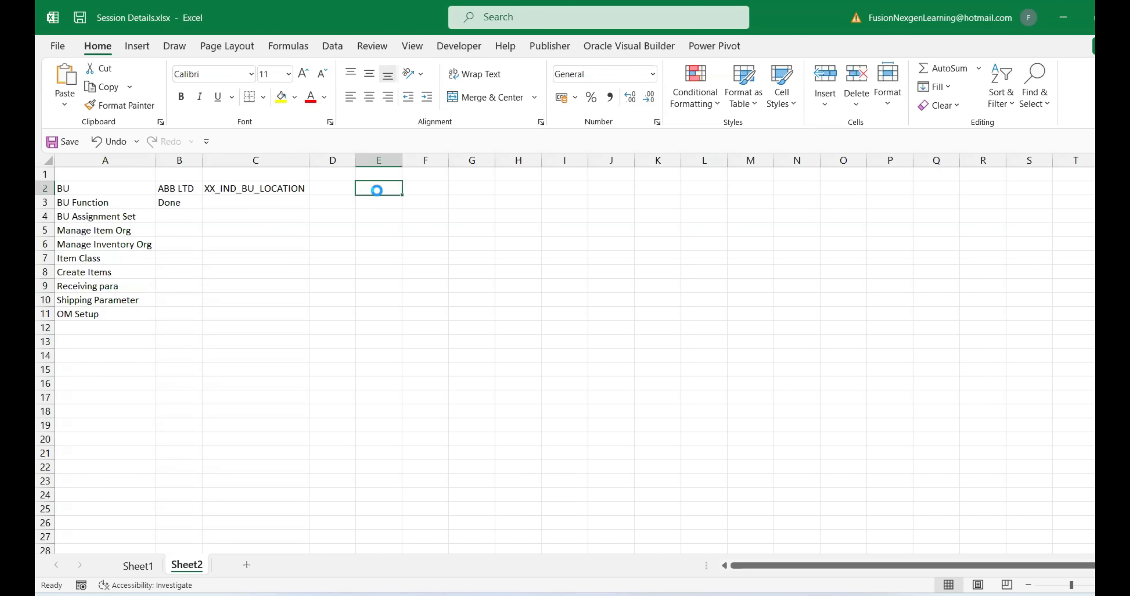
key("ctrl+v")
double_click(401, 158)
Label cell E1 'Schedule' by typing the heading and deleting its BP prefix
left_click(398, 174)
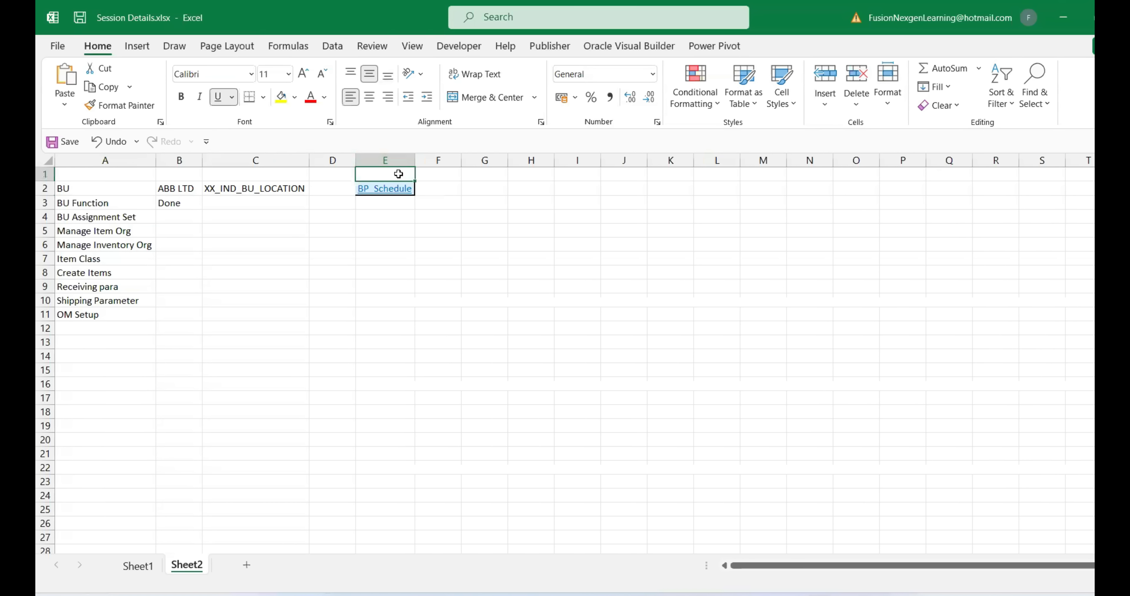
type("BP Schedule")
left_click(344, 303)
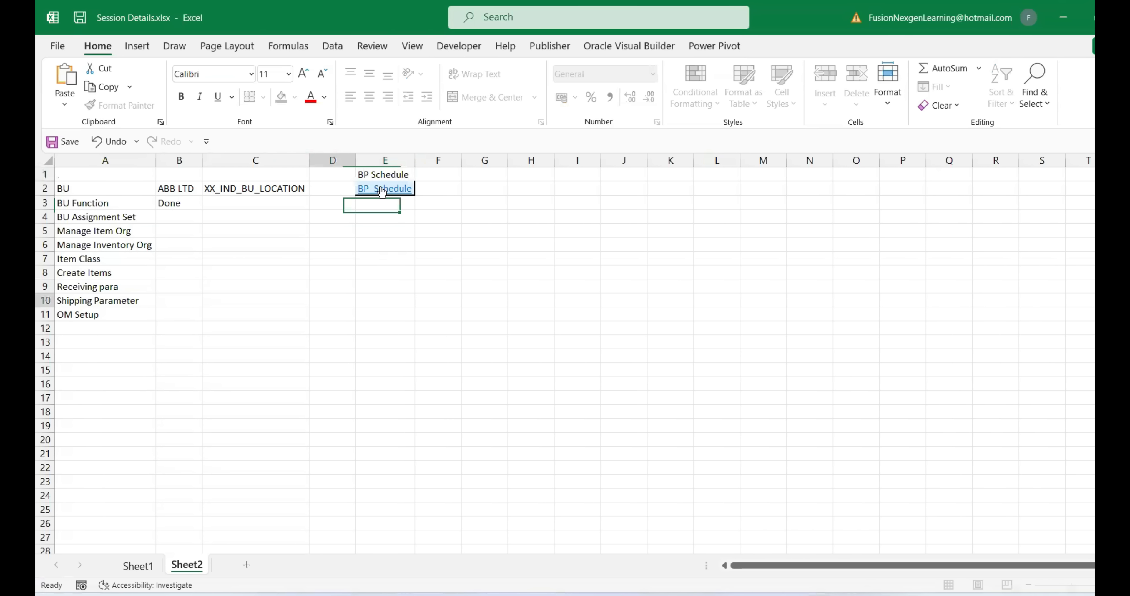
double_click(372, 174)
left_click_drag(372, 174, 357, 173)
key("BackSpace")
left_click(385, 316)
mouse_move(787, 595)
left_click(773, 543)
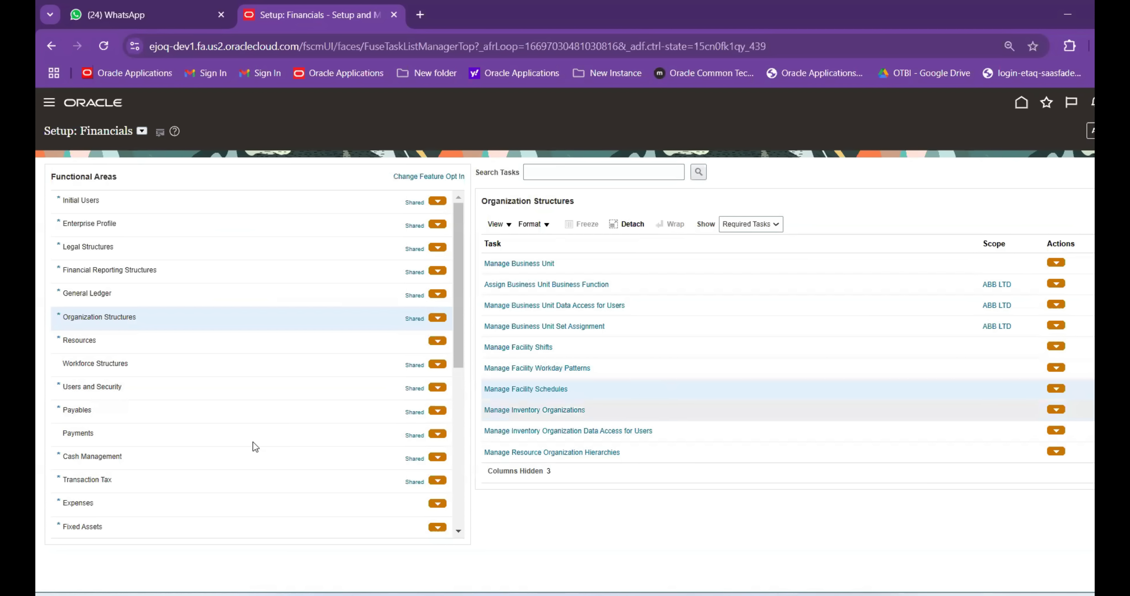
Switch the setup offering to Manufacturing and Supply Chain Materials Management
scroll(182, 438, "down", 3)
scroll(193, 351, "up", 3)
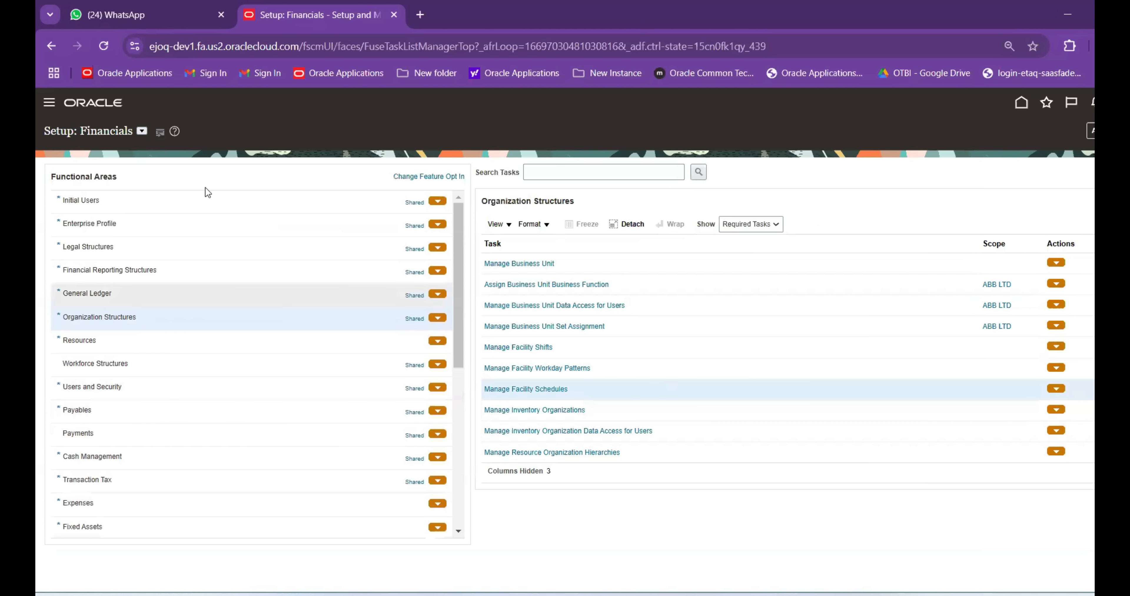
left_click(143, 131)
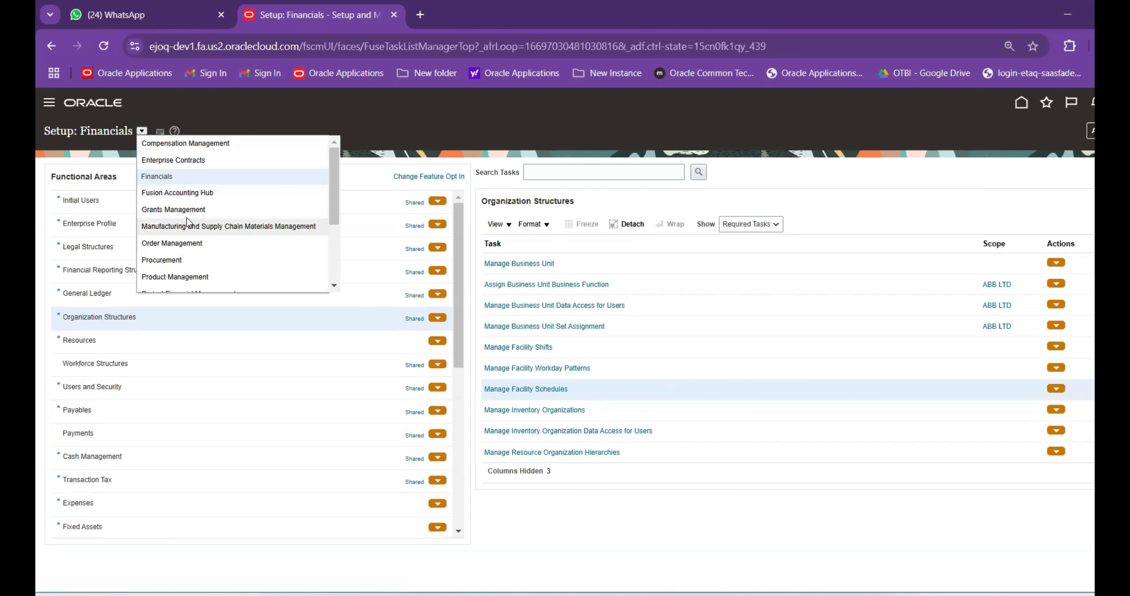
left_click(193, 226)
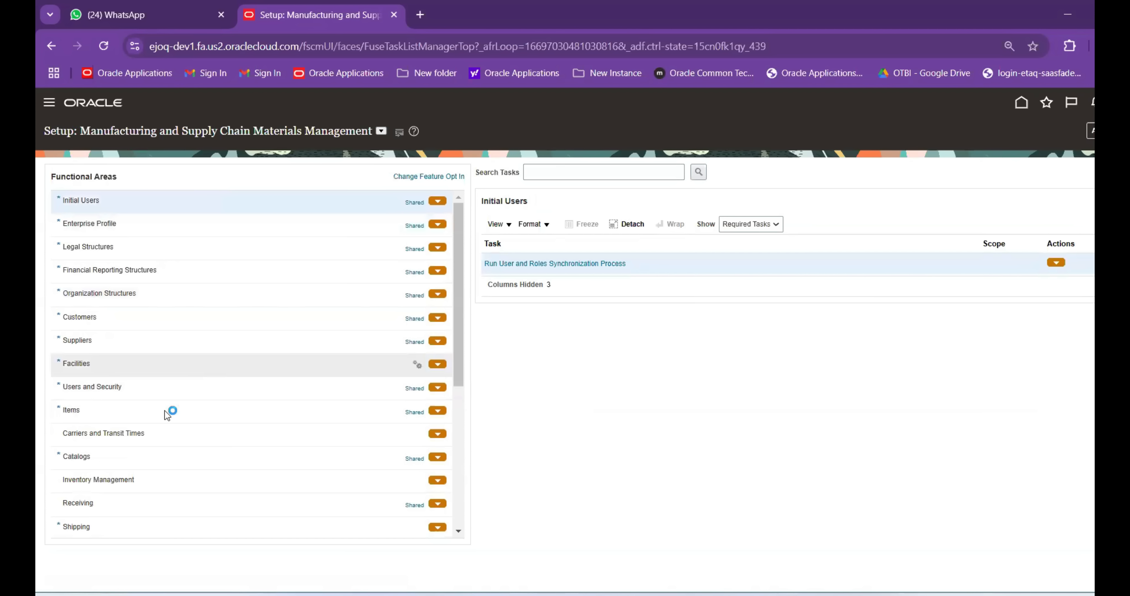
Show All Tasks for the Items area and open the setup Tasks side panel
left_click(165, 410)
left_click(752, 226)
left_click(745, 240)
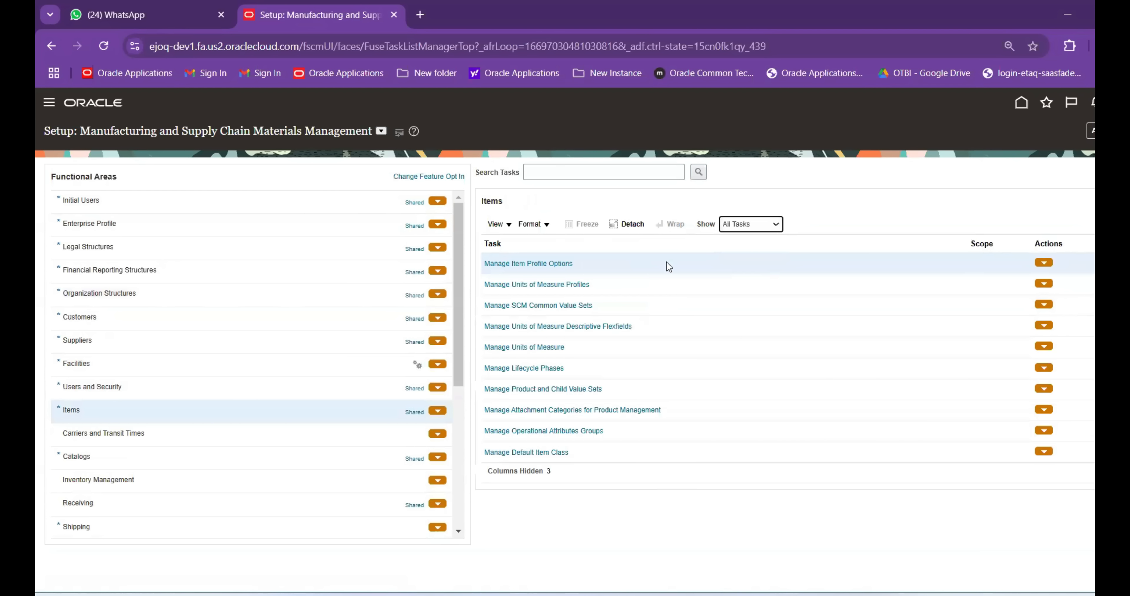
scroll(652, 341, "down", 3)
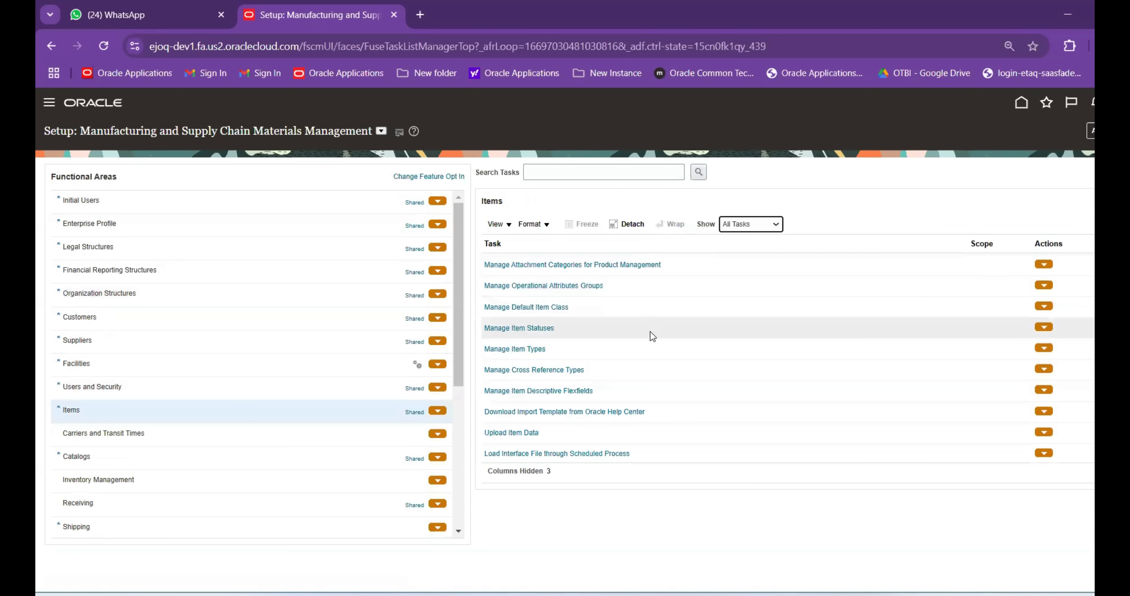
scroll(649, 345, "down", 2)
scroll(648, 354, "down", 2)
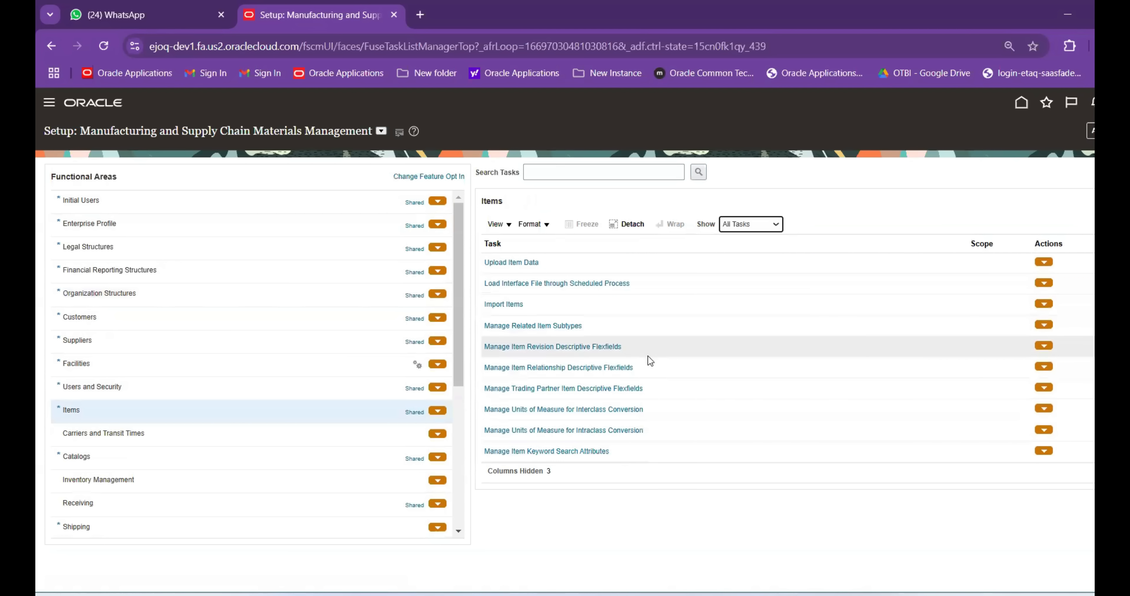
left_click(1093, 257)
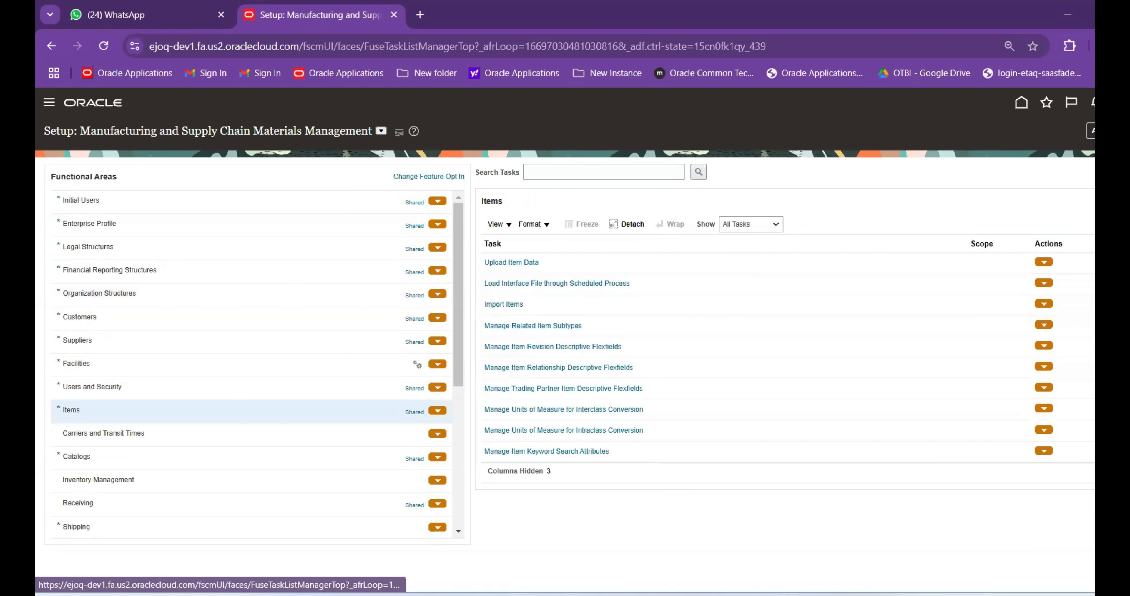
Search setup tasks for 'Manage%Item%' and open Manage Item Organizations
left_click(988, 264)
left_click(350, 176)
type("Manage%Item%Org%")
key("Return")
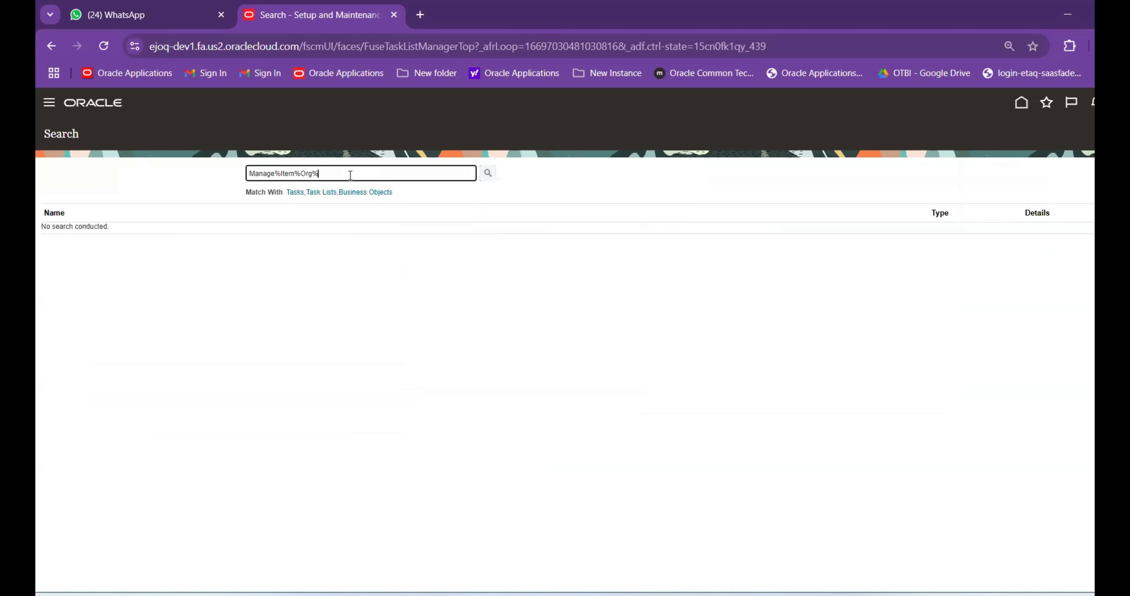
left_click(88, 231)
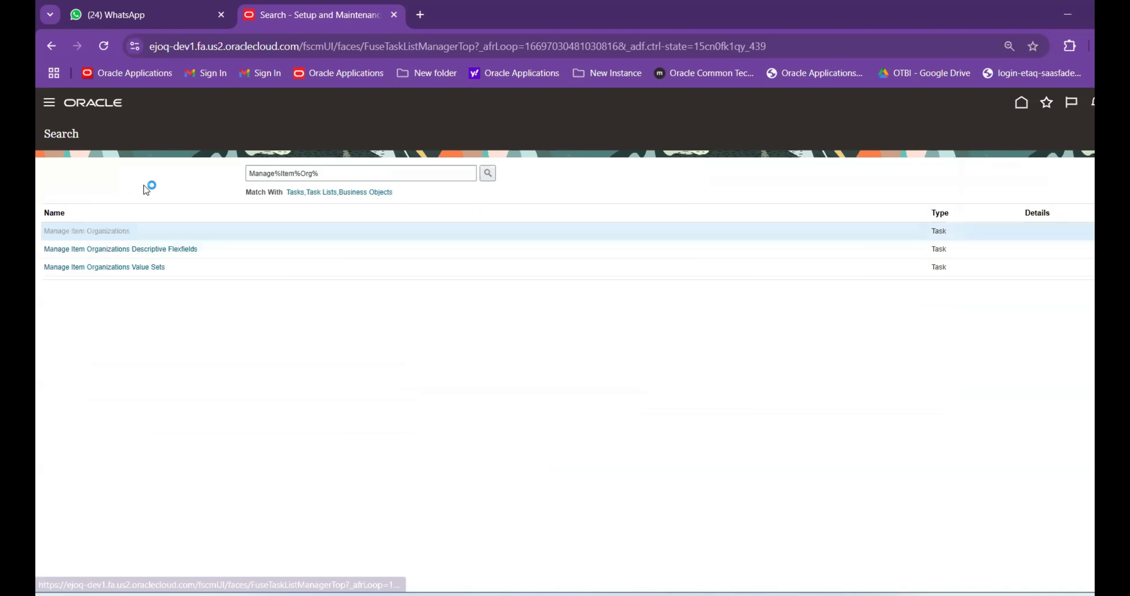
Start a new item organization and enter ABB in its Name field
left_click(175, 287)
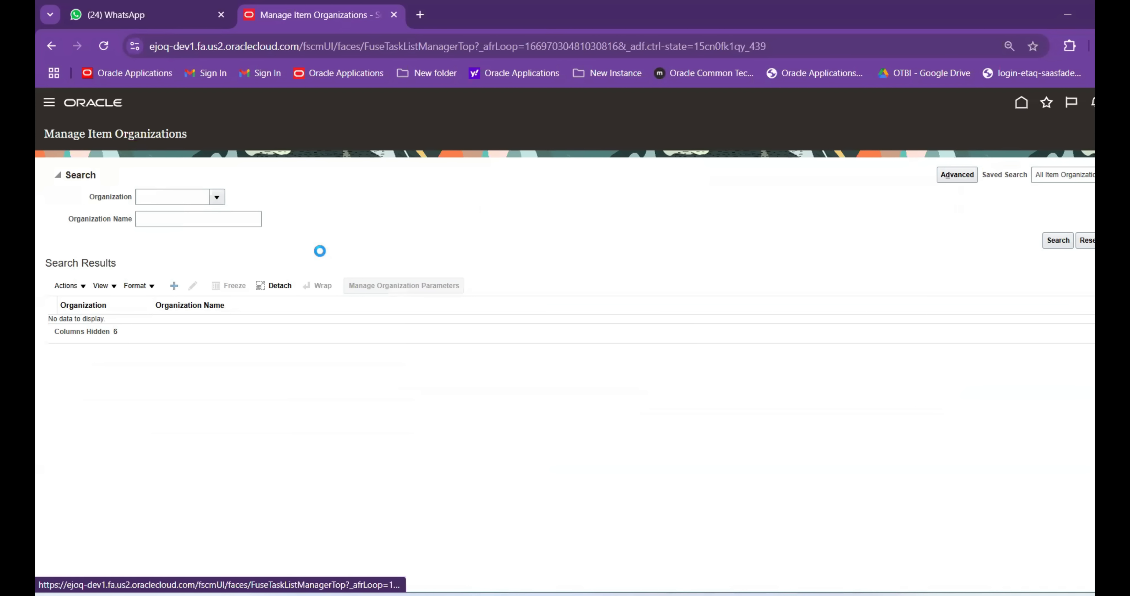
left_click(197, 235)
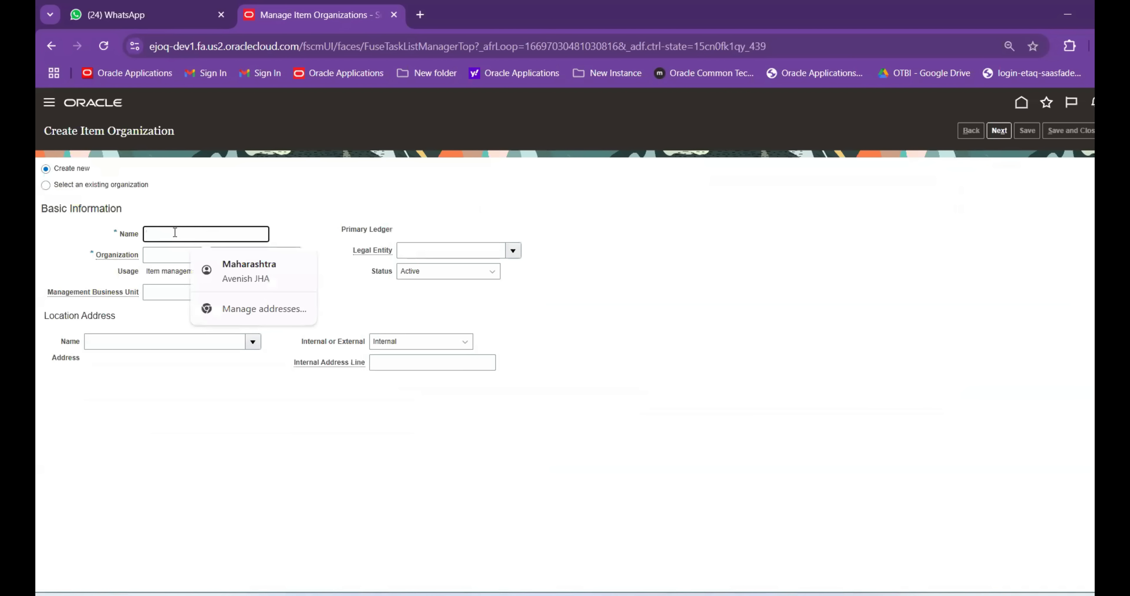
left_click(156, 213)
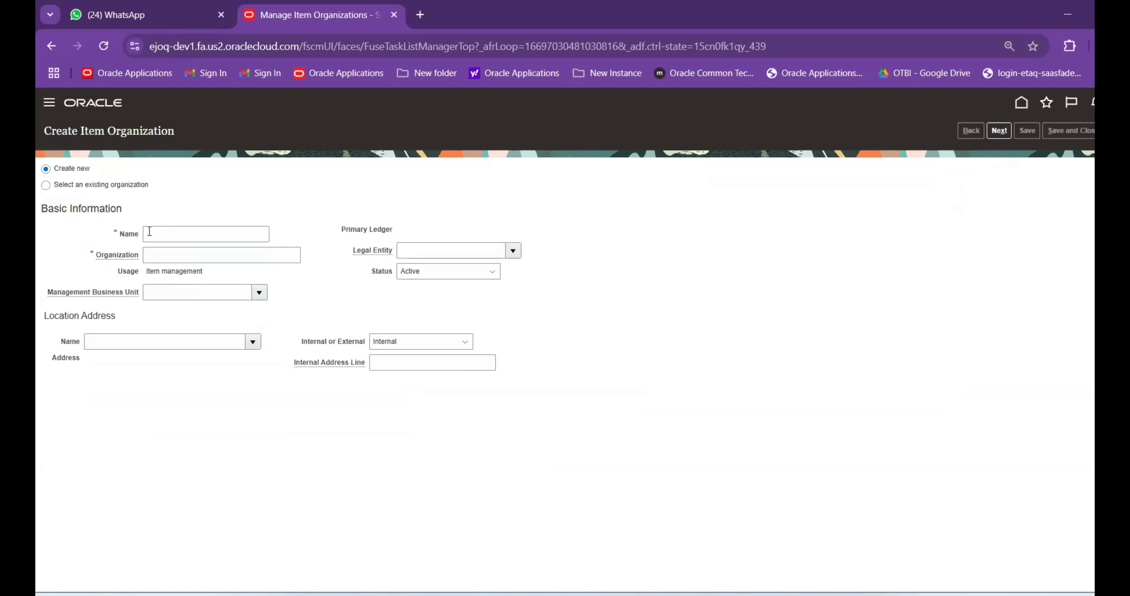
left_click(128, 167)
key("Tab")
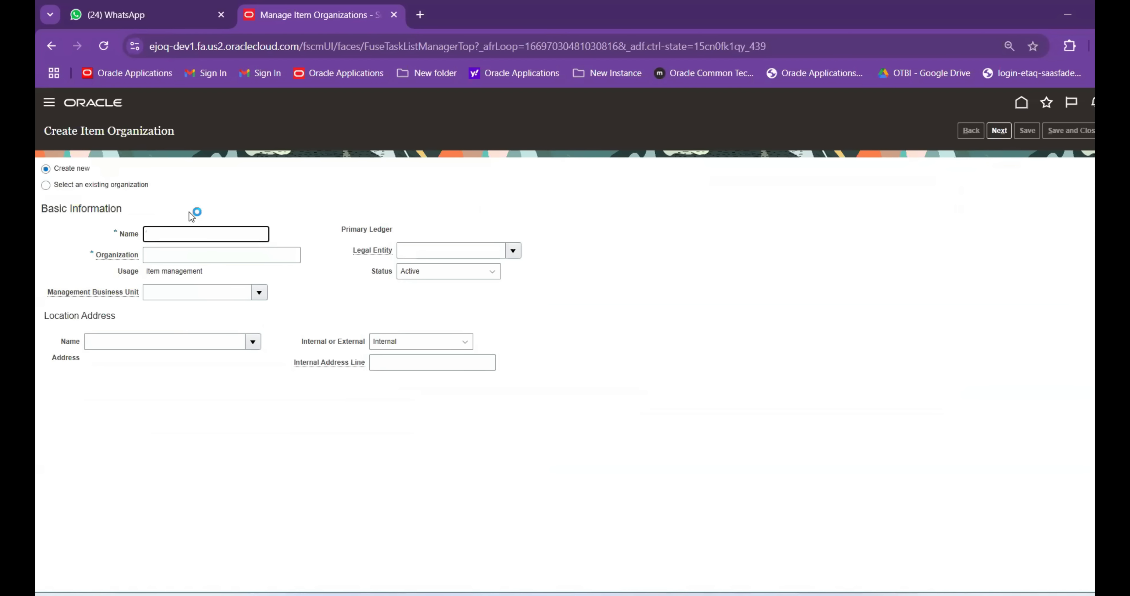
type("ABB")
Copy ABBIMO from cell C11 on Sheet1 for the item organization form
left_click(807, 550)
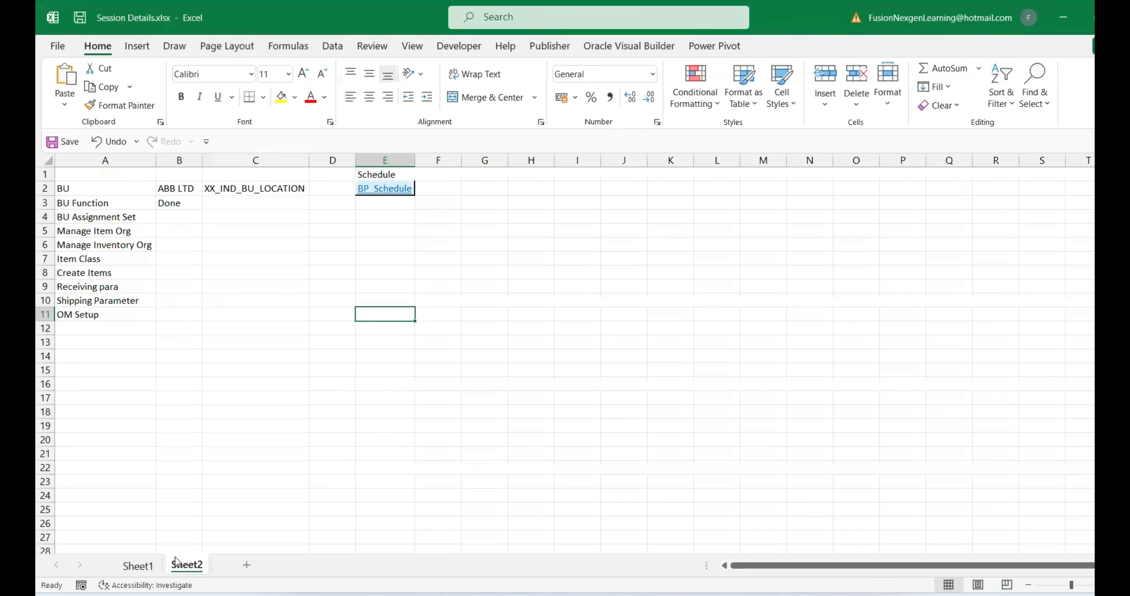
left_click(138, 565)
left_click(535, 315)
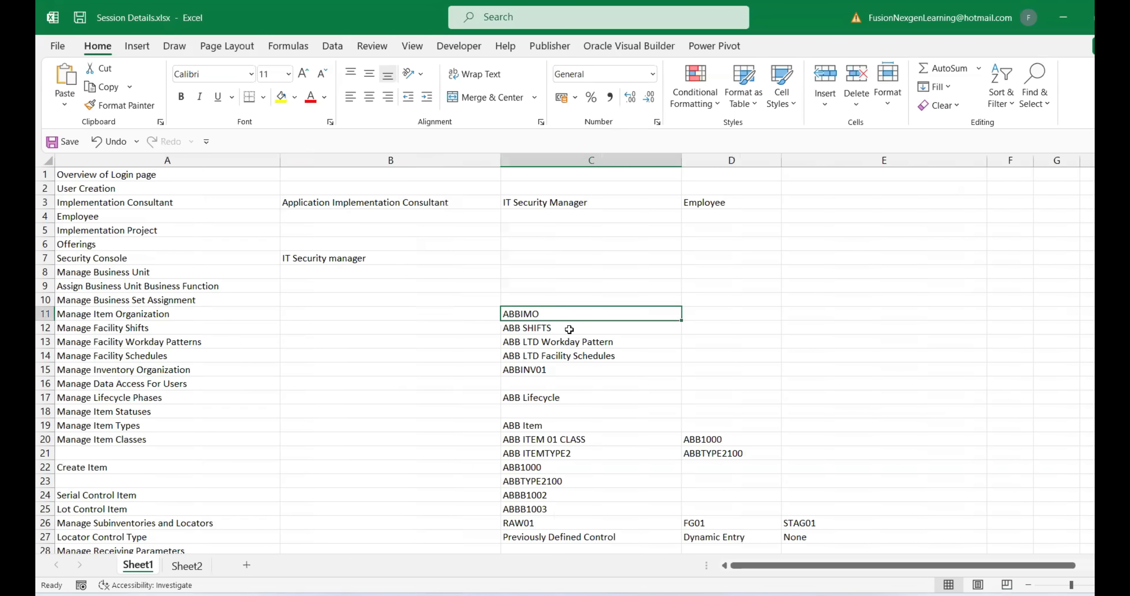
key("ctrl+c")
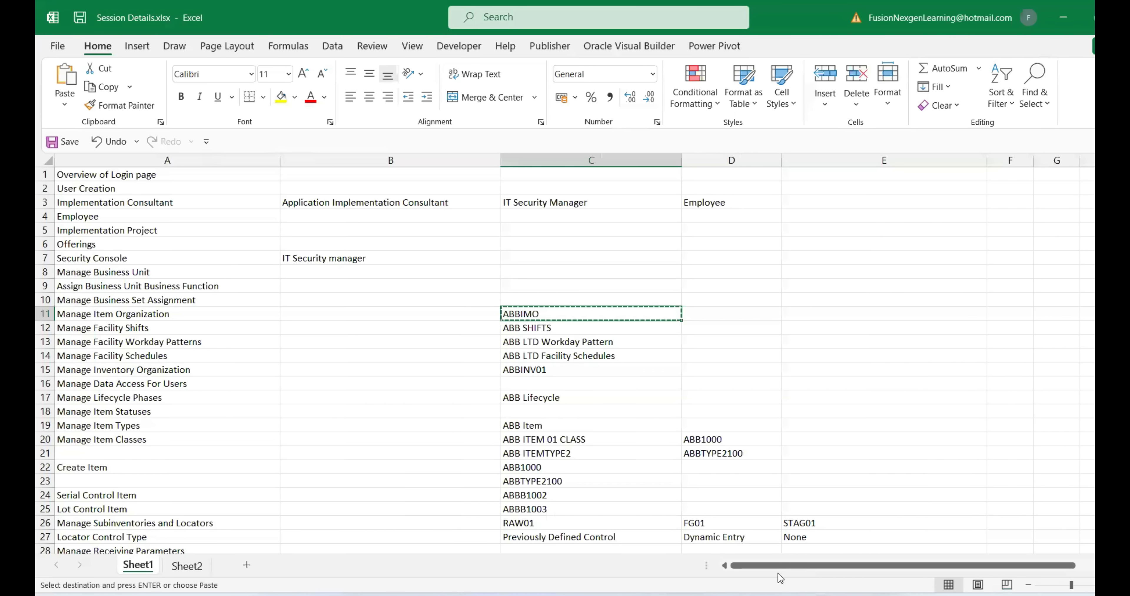
left_click(772, 553)
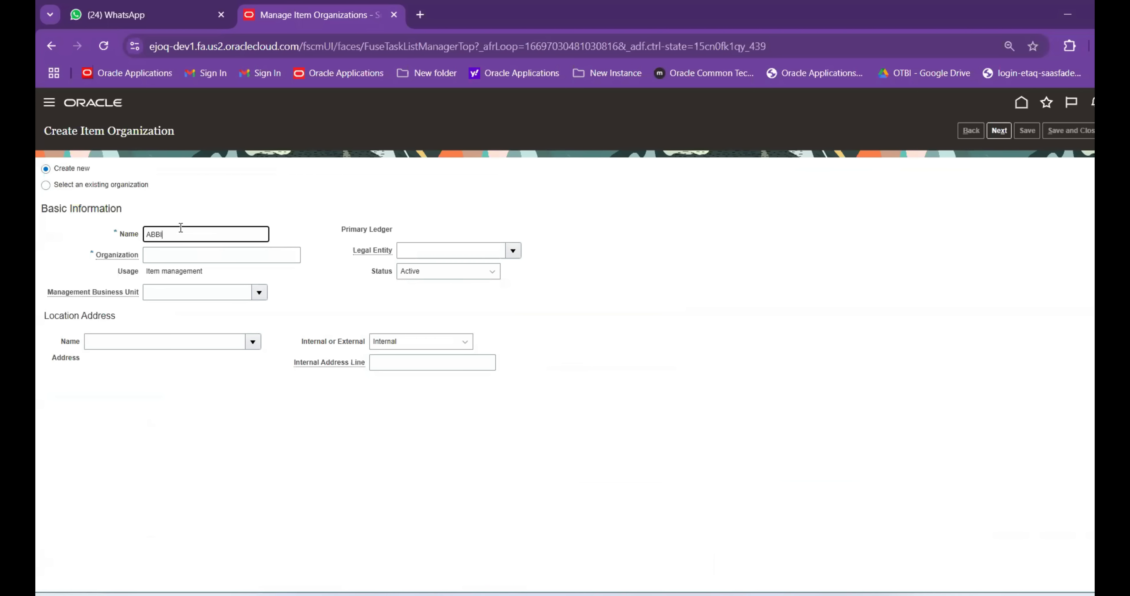
Use ABBIMO as both the item organization name and organization code
left_click_drag(178, 233, 112, 240)
key("ctrl+c")
left_click(149, 254)
key("ctrl+v")
Set the management business unit to ABB LTD and legal entity to XX_India_LE
left_click(227, 293)
left_click(186, 292)
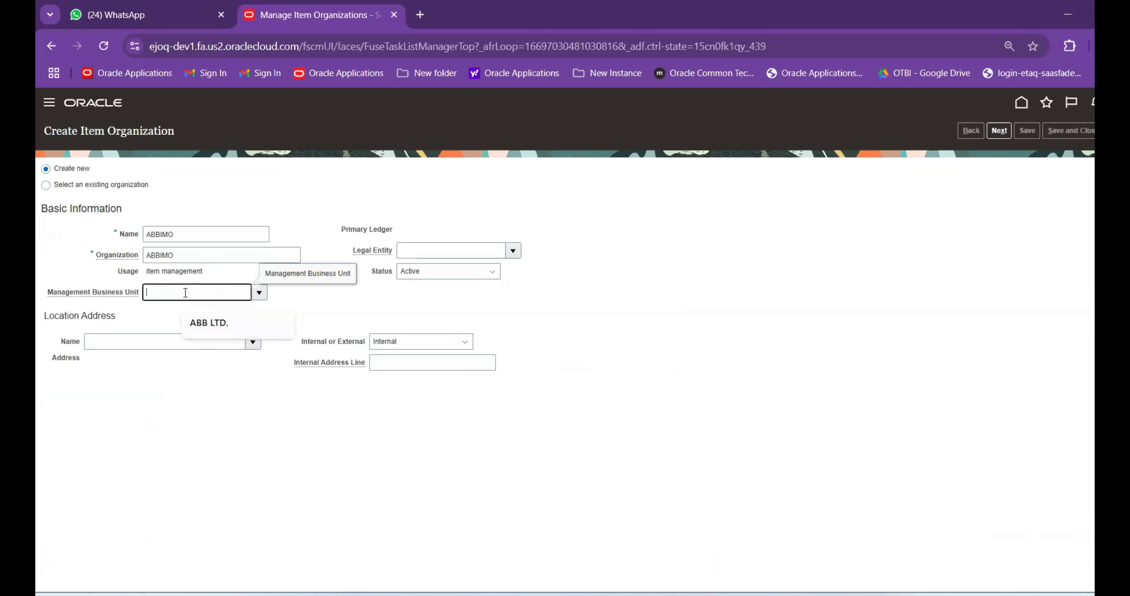
left_click(152, 293)
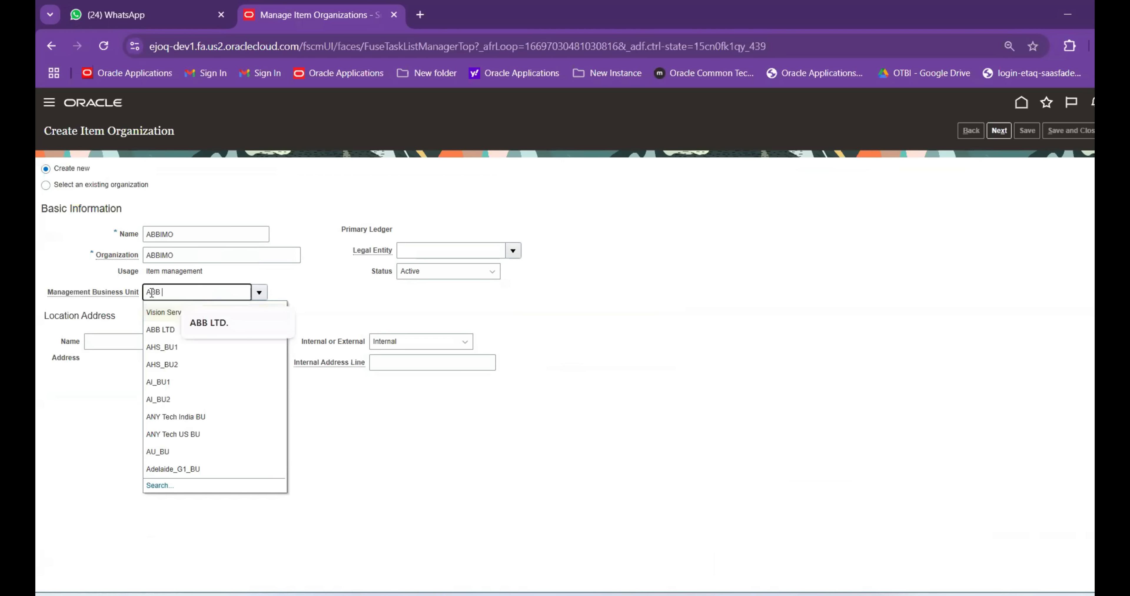
key("Tab")
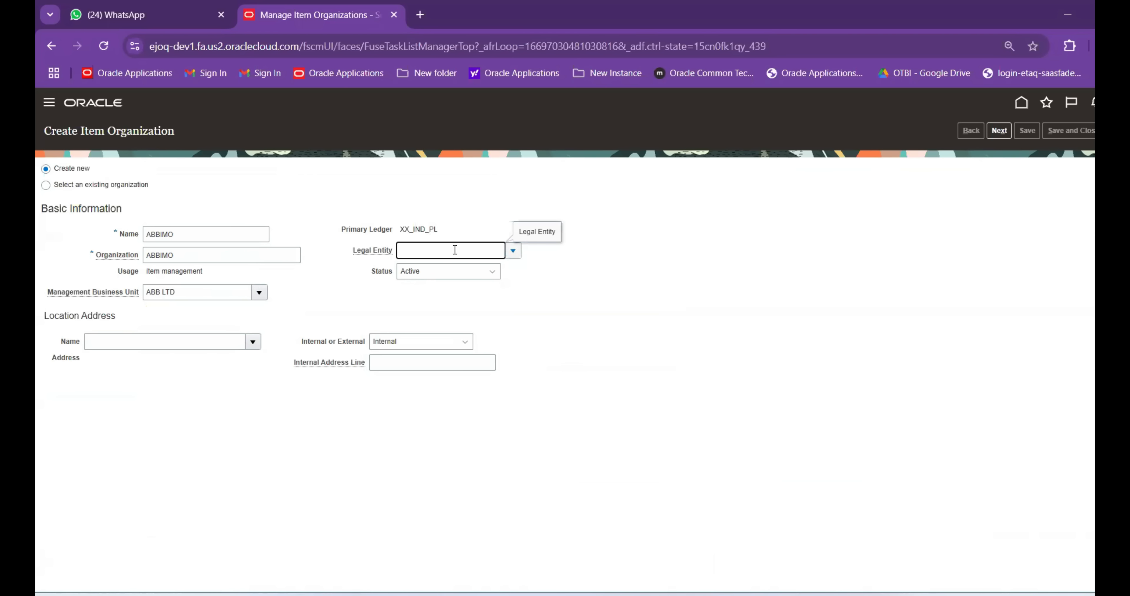
left_click(440, 267)
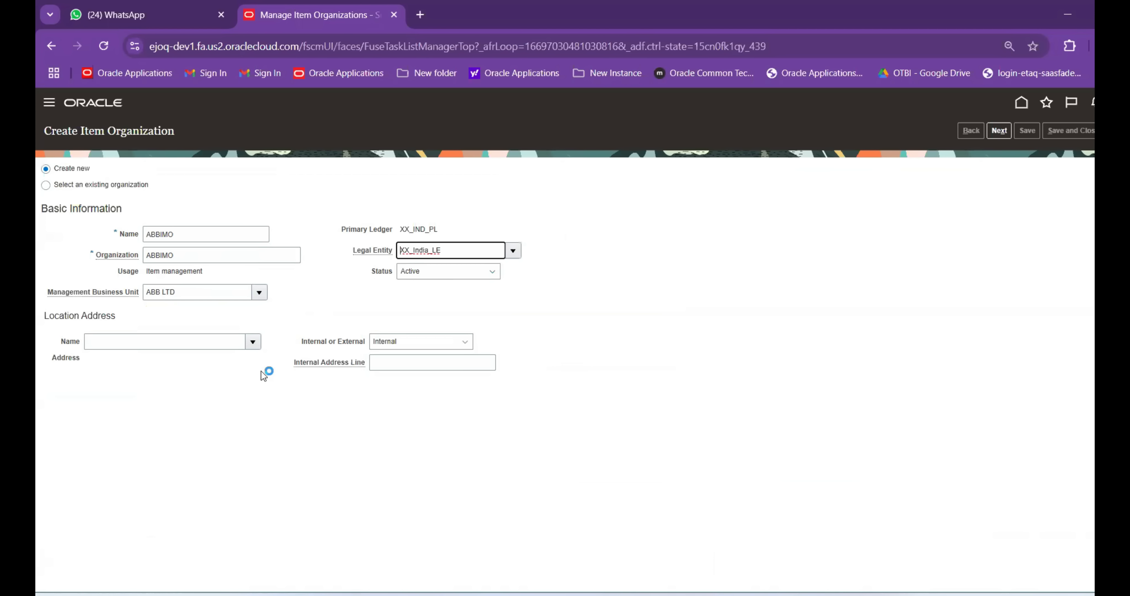
Choose XX_IND_BU_LOCATION as the location and continue to the parameters page
left_click(253, 341)
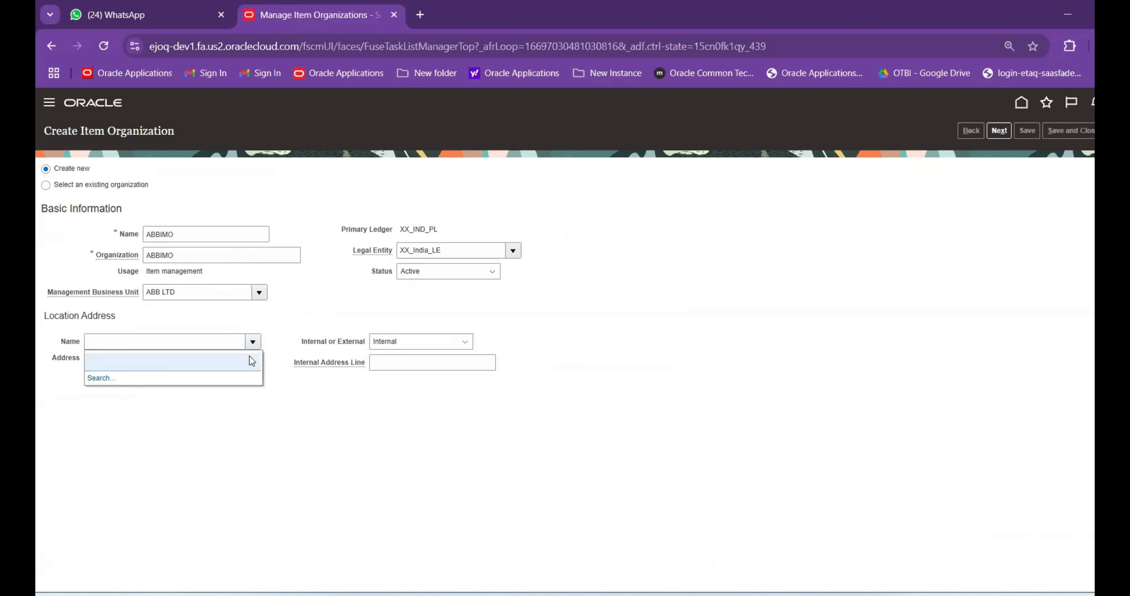
left_click(184, 344)
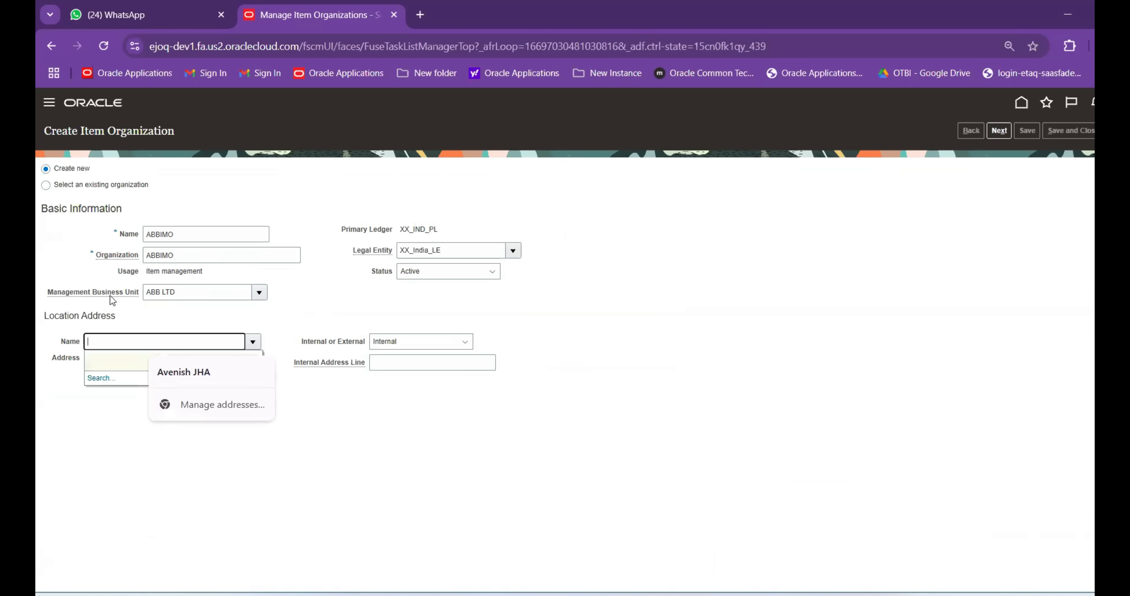
left_click_drag(110, 297, 105, 335)
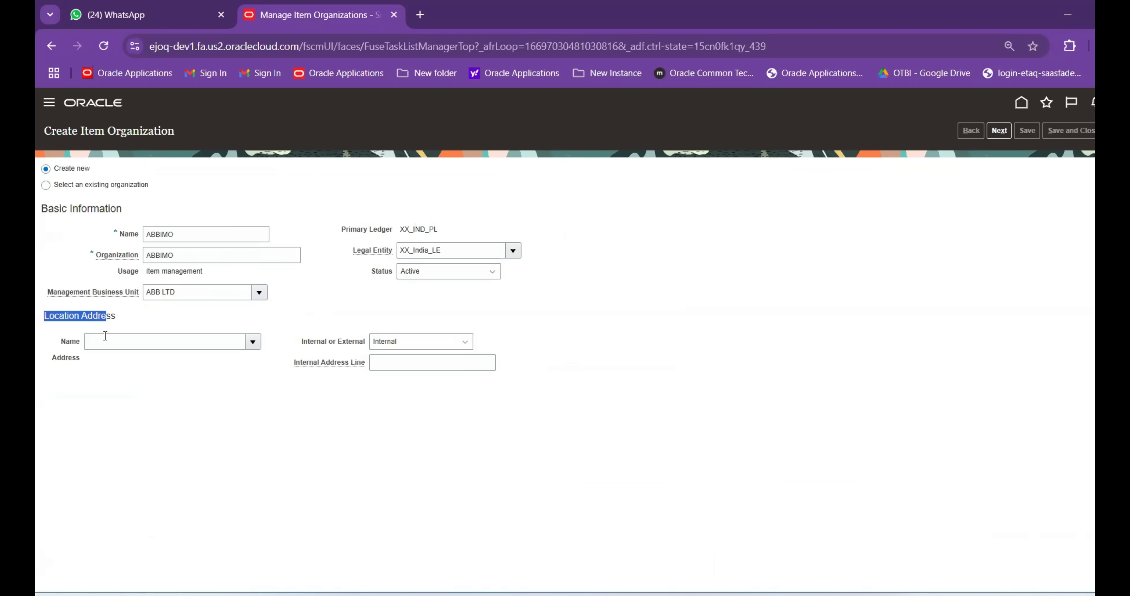
left_click(447, 246)
key("Tab")
key("Tab")
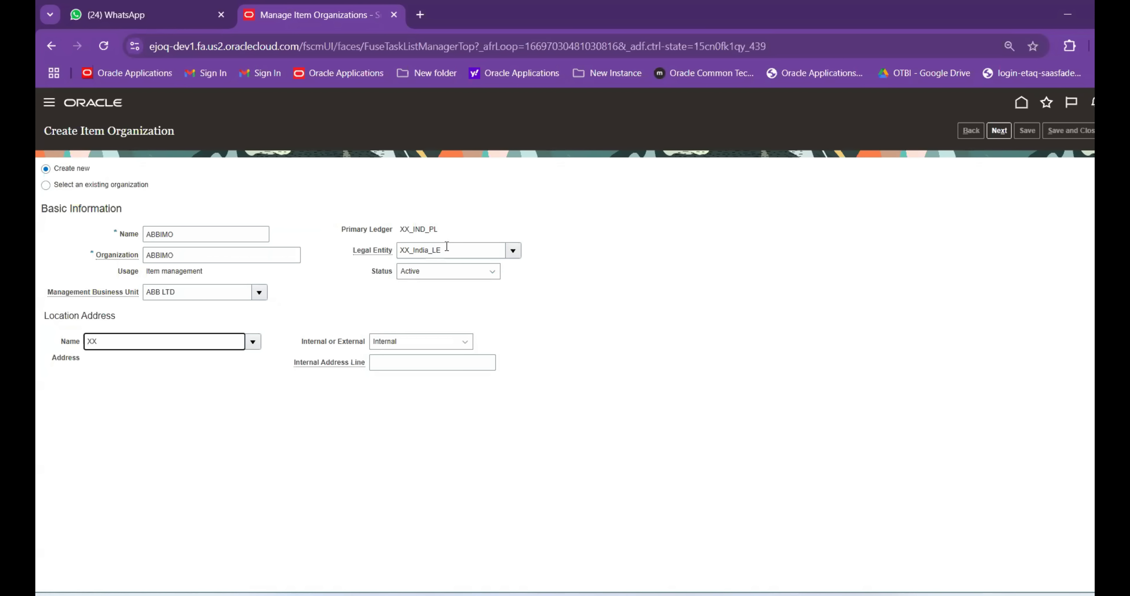
key("Tab")
left_click(584, 389)
left_click(641, 433)
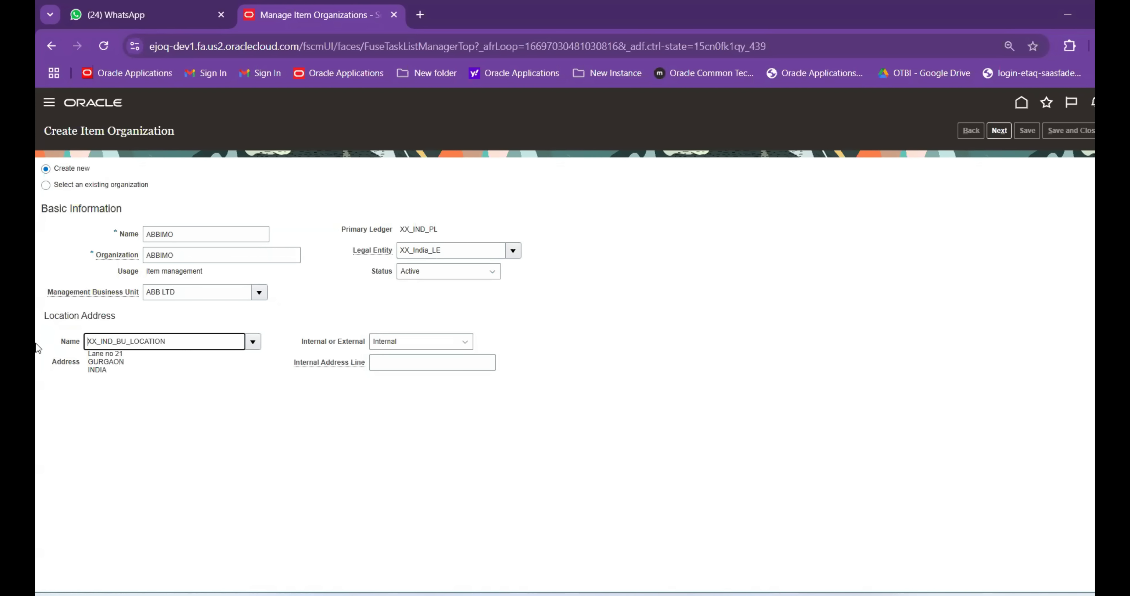
left_click(998, 134)
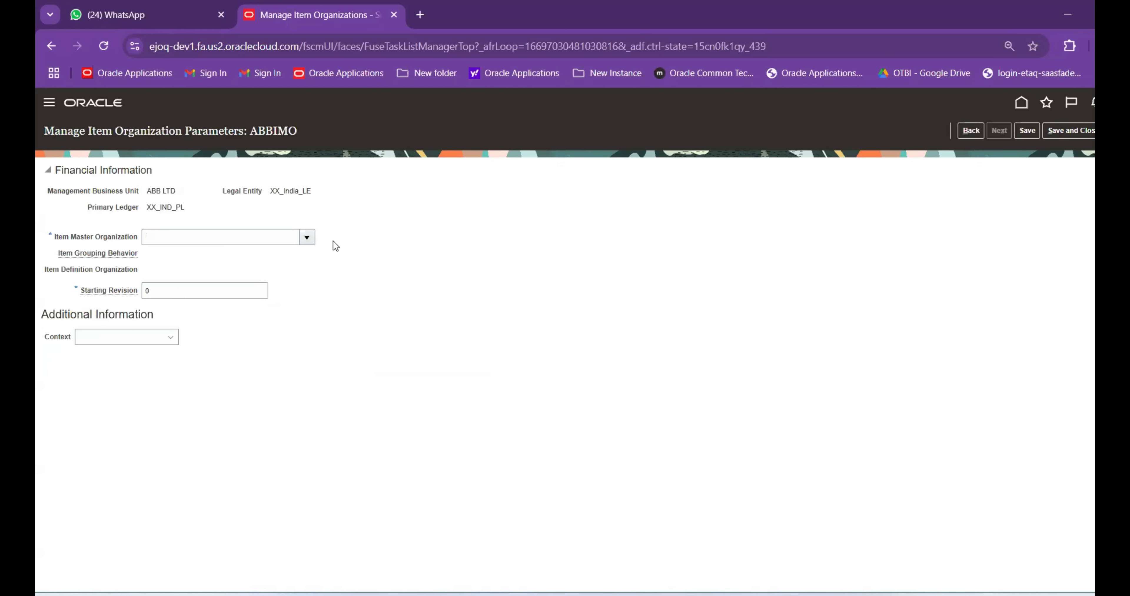
Set ABBIMO as its own item master organization and save the item organization
left_click(306, 238)
left_click(207, 255)
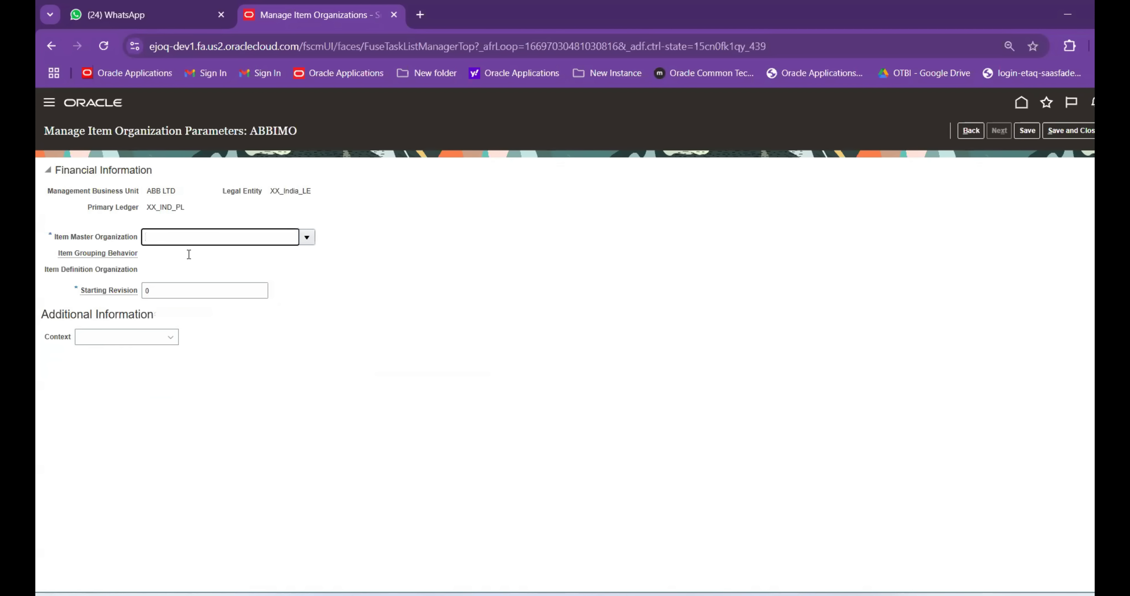
left_click(1067, 132)
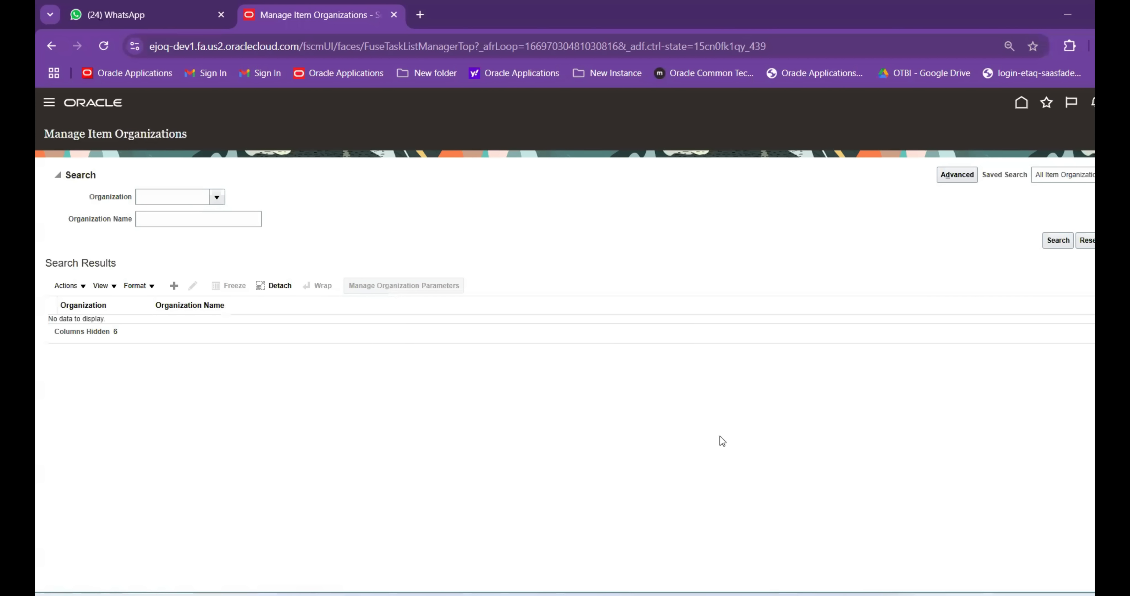
left_click(818, 594)
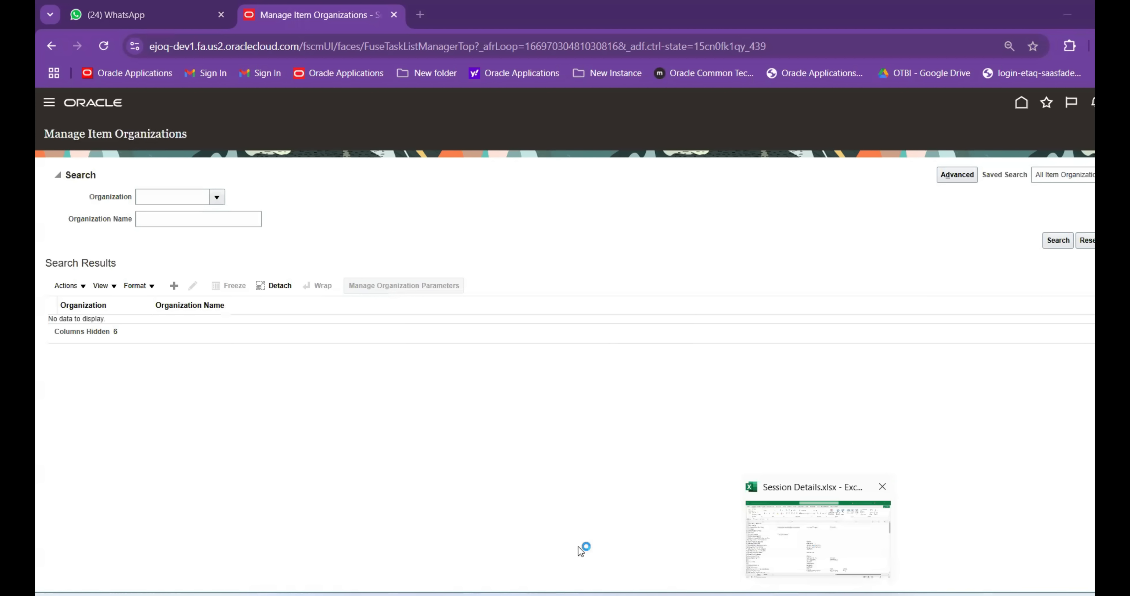
left_click(192, 567)
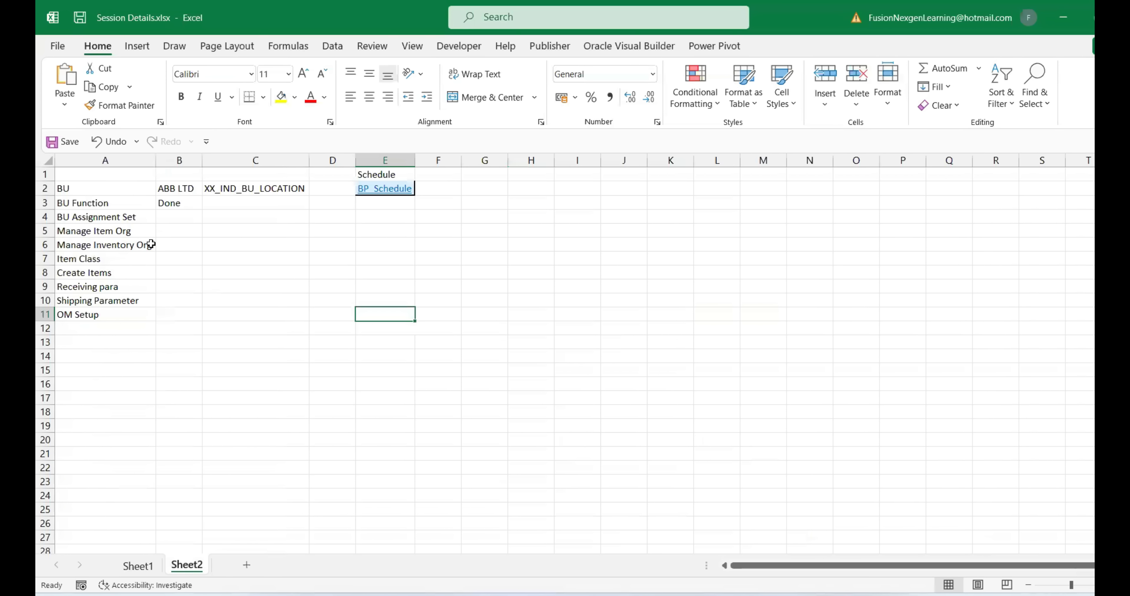
Enter Done in B5 for Manage Item Org and B4 for BU Assignment Set
left_click(178, 232)
type("Done")
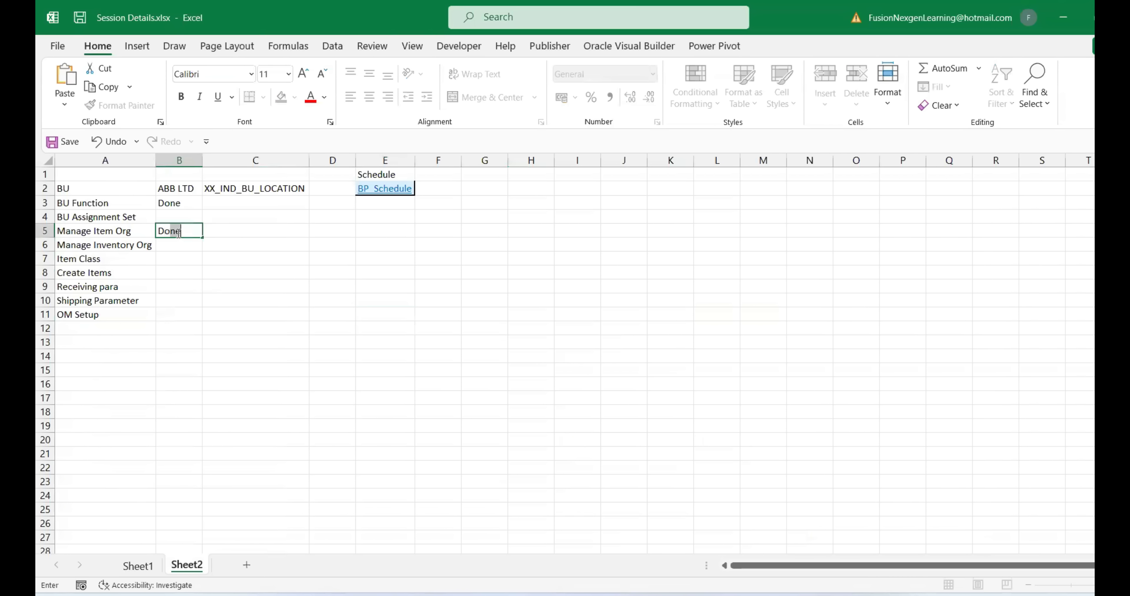
left_click(176, 219)
type("Done")
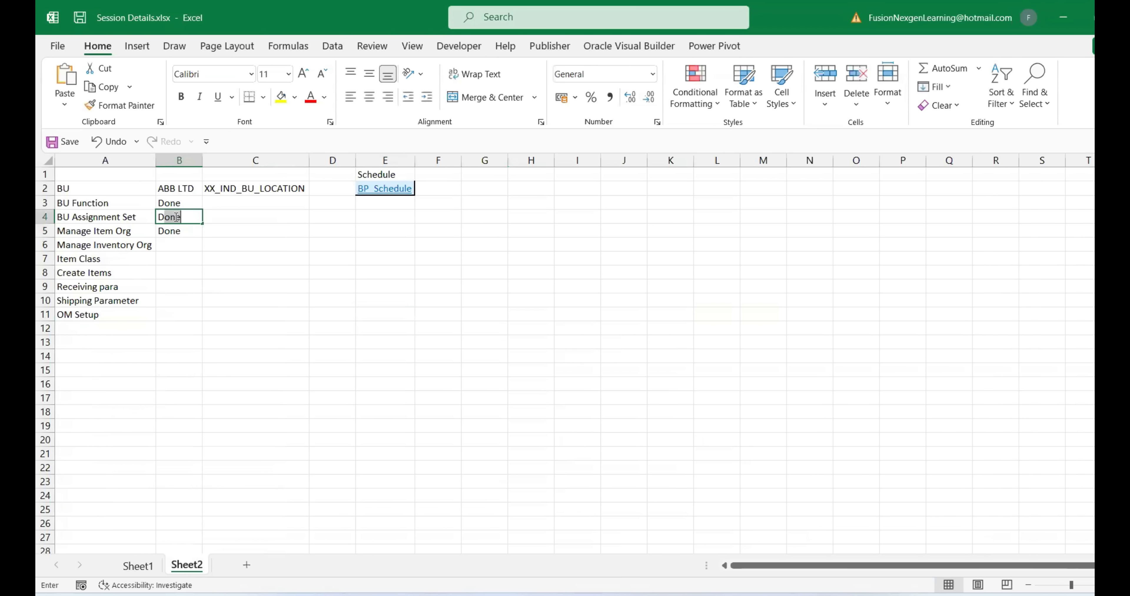
left_click(100, 247)
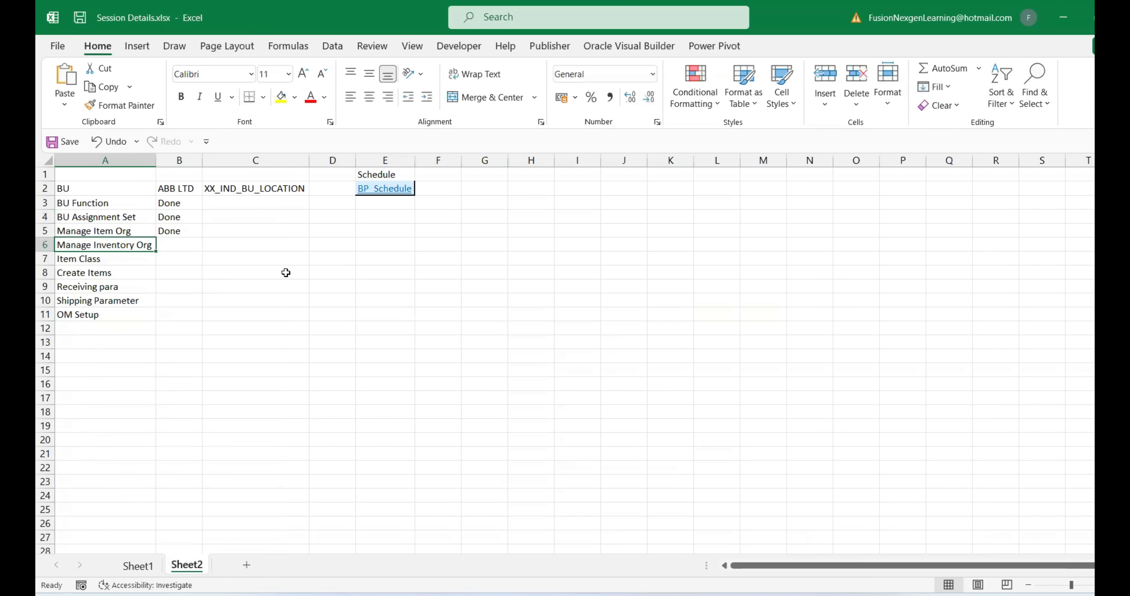
Search tasks for 'Inve%Org%', open Manage Inventory Organizations and start a new organization
left_click(762, 551)
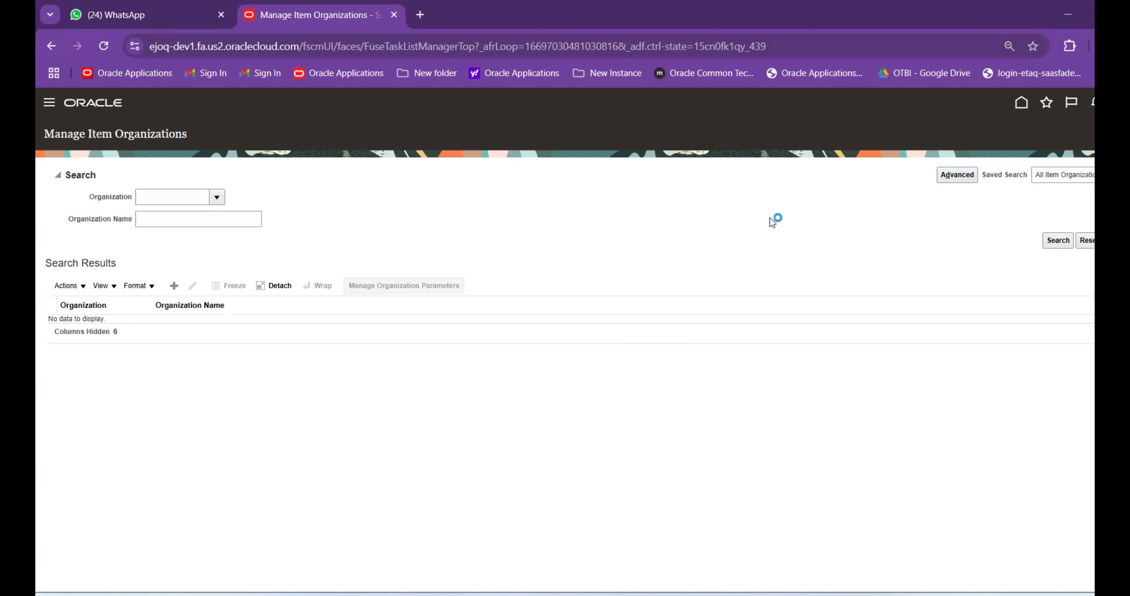
left_click_drag(396, 171, 259, 165)
type("Inve%Org%")
key("Return")
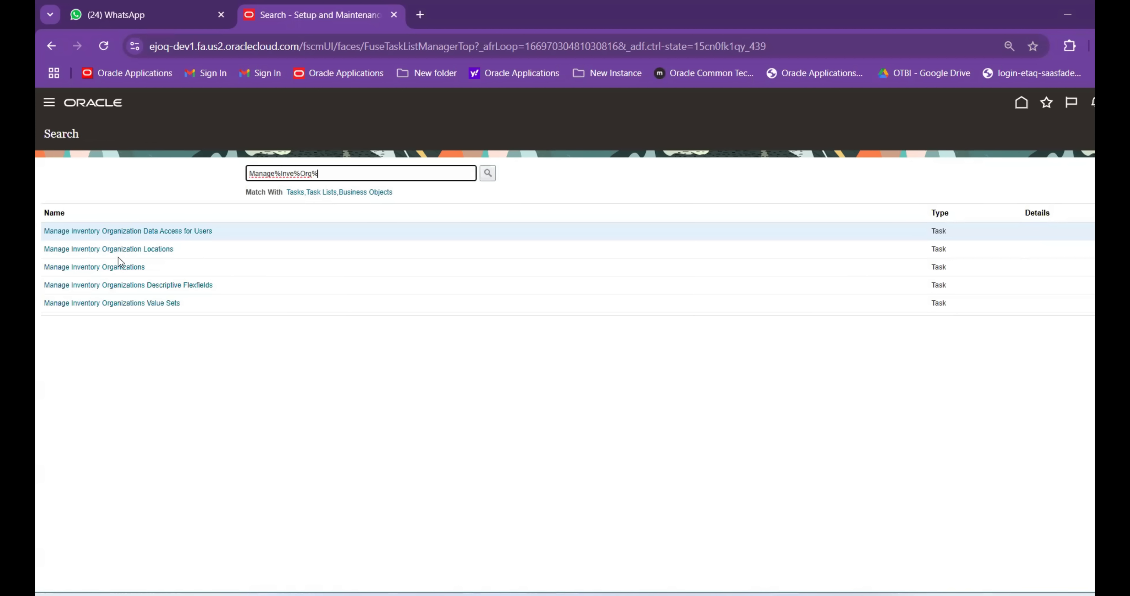
left_click(118, 264)
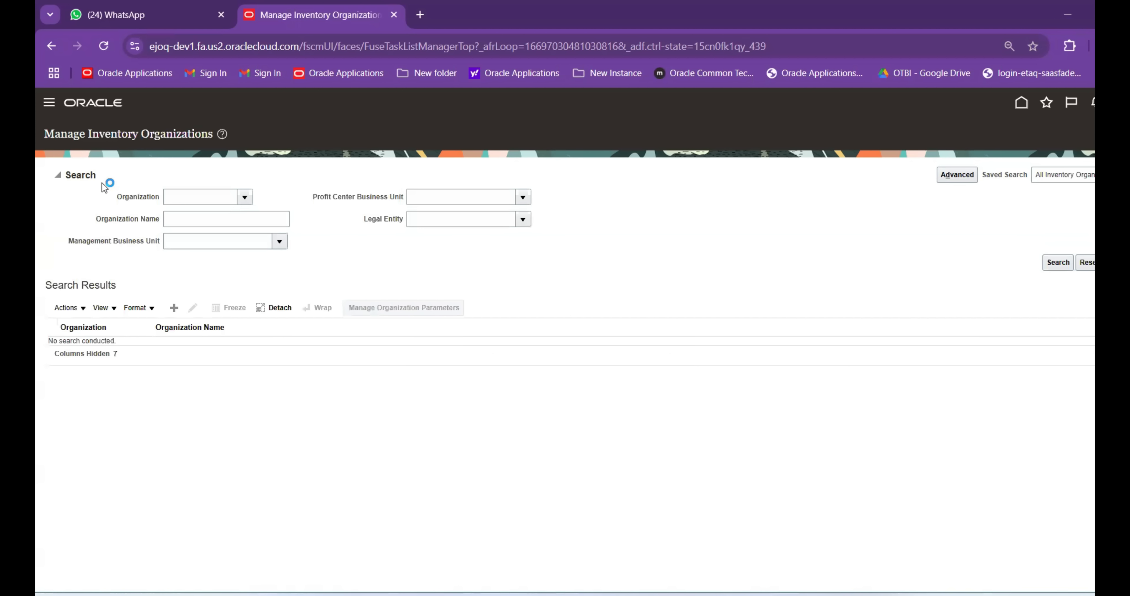
left_click(174, 308)
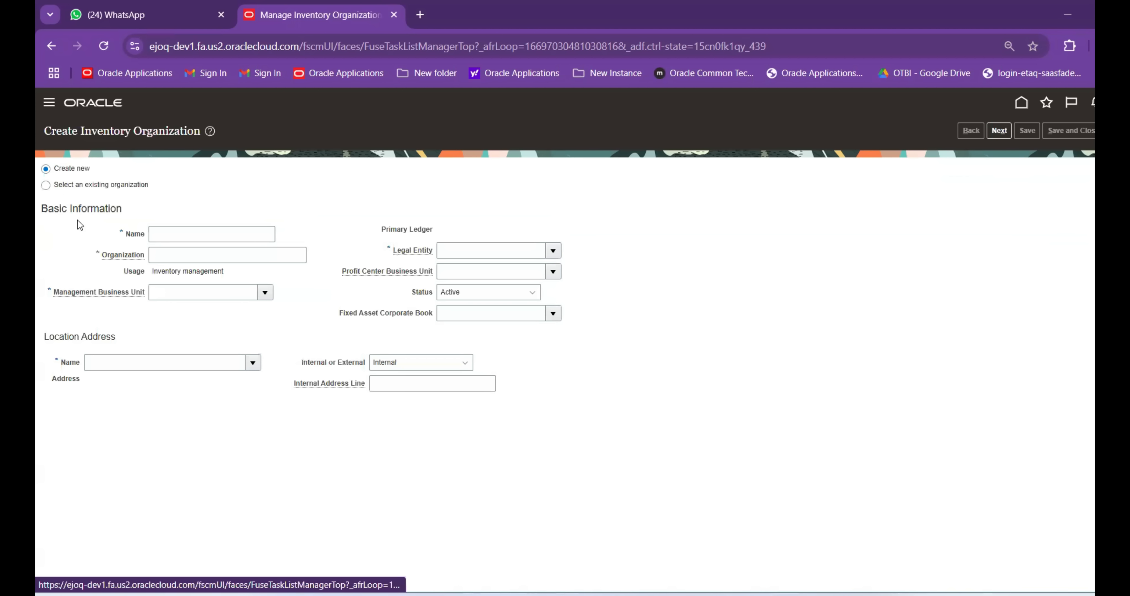
Copy the name ABBINV01 from cell C15 on Sheet1
key("Tab")
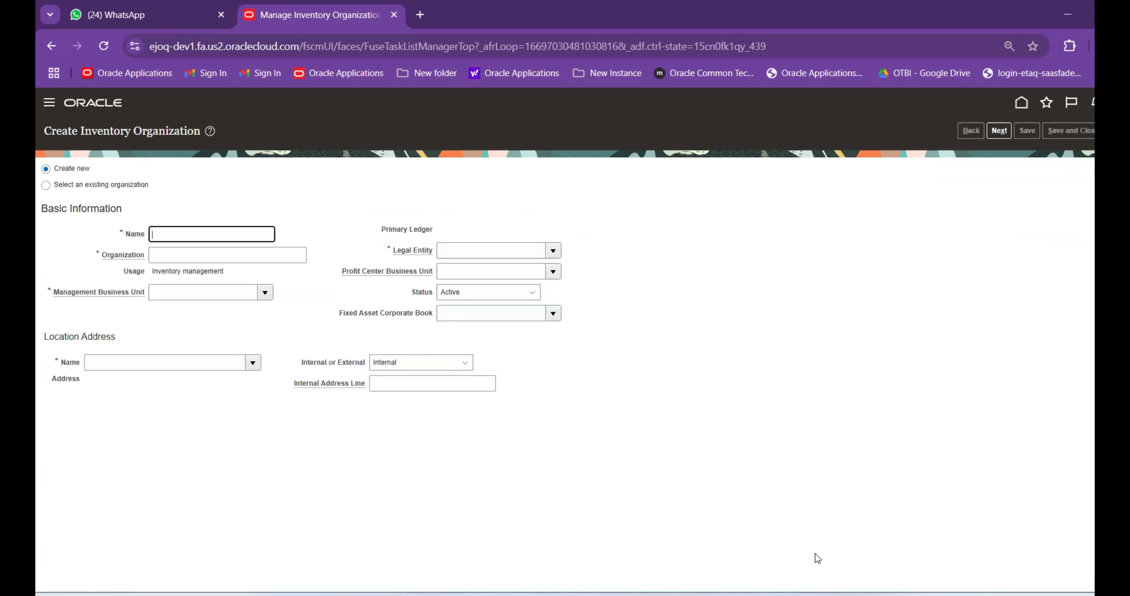
left_click(759, 551)
left_click(138, 566)
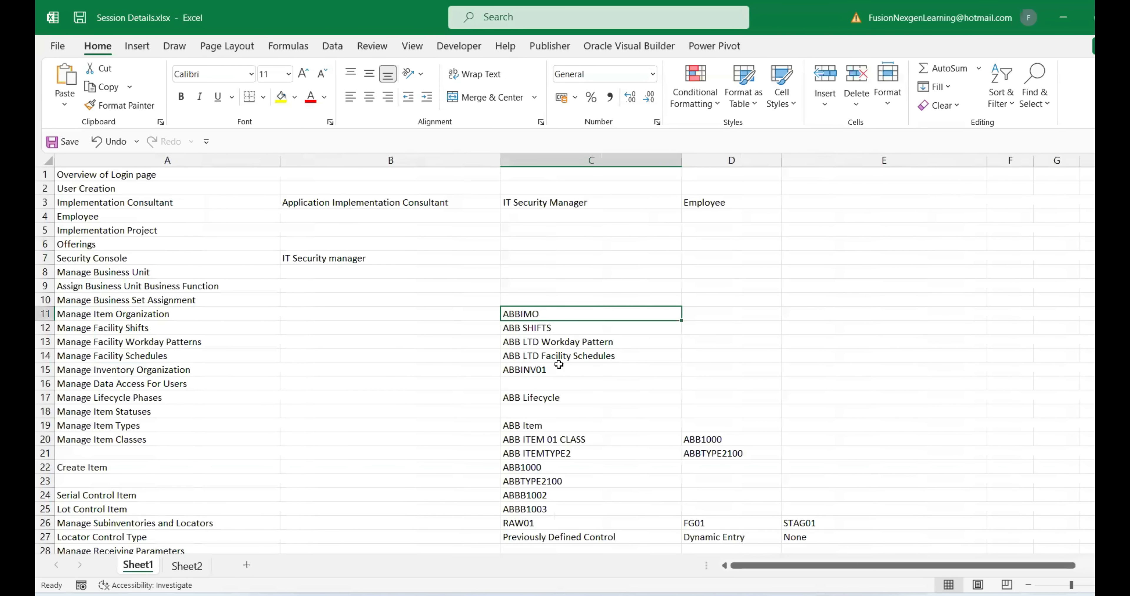
scroll(545, 391, "down", 1)
left_click(526, 330)
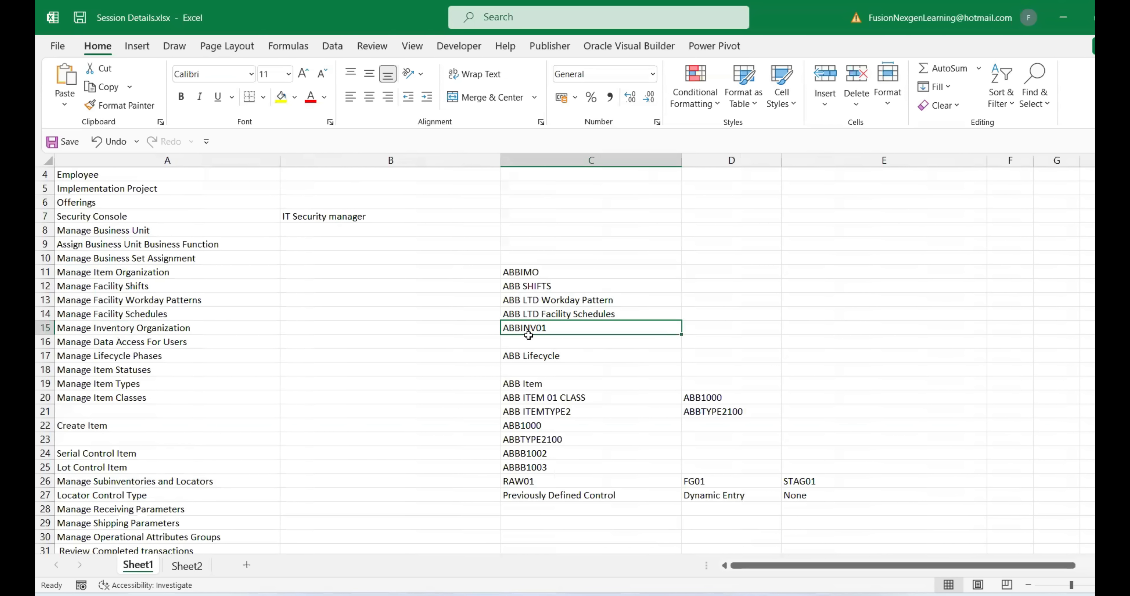
key("ctrl+c")
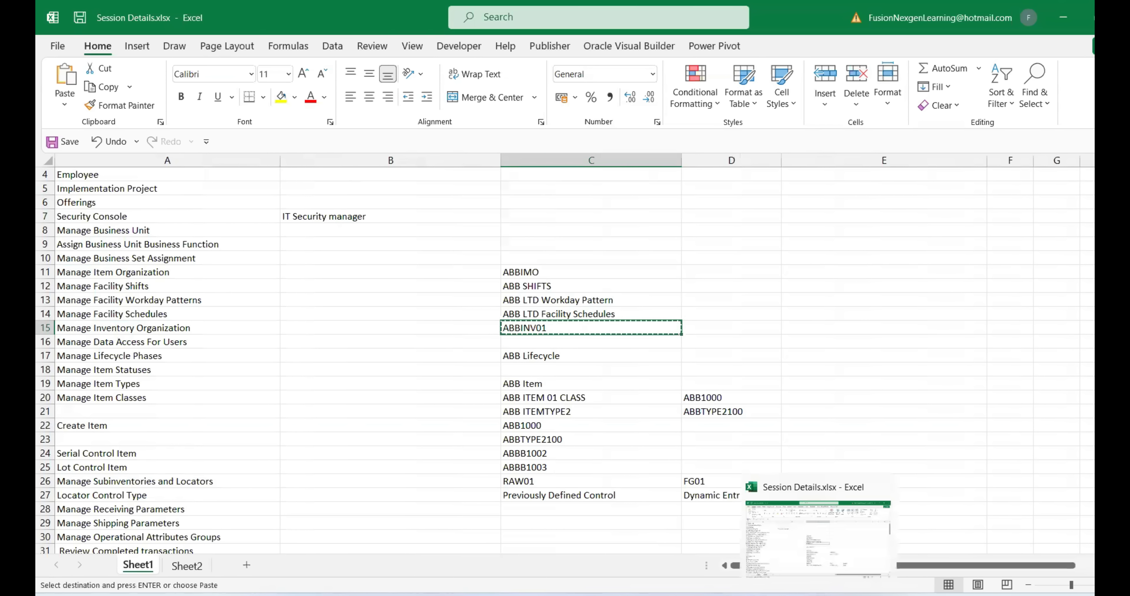
mouse_move(783, 595)
left_click(772, 554)
Fill name and code ABBINV01, business unit ABB LTD, legal entity XX_India_LE, and continue
key("ctrl+v")
key("Tab")
key("ctrl+v")
key("Tab")
key("Tab")
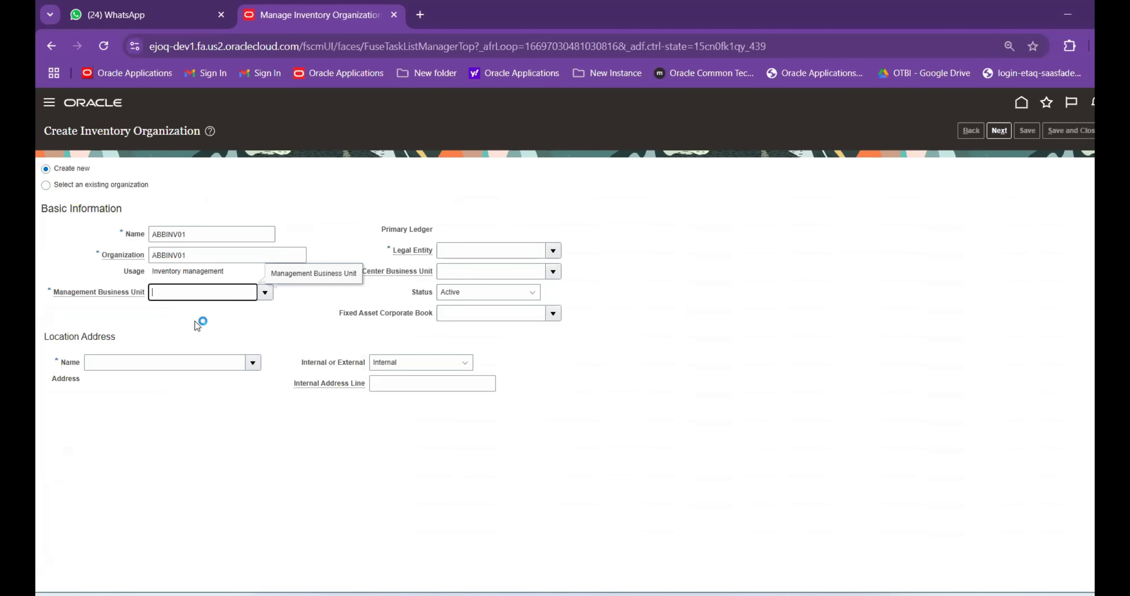
type("ABB")
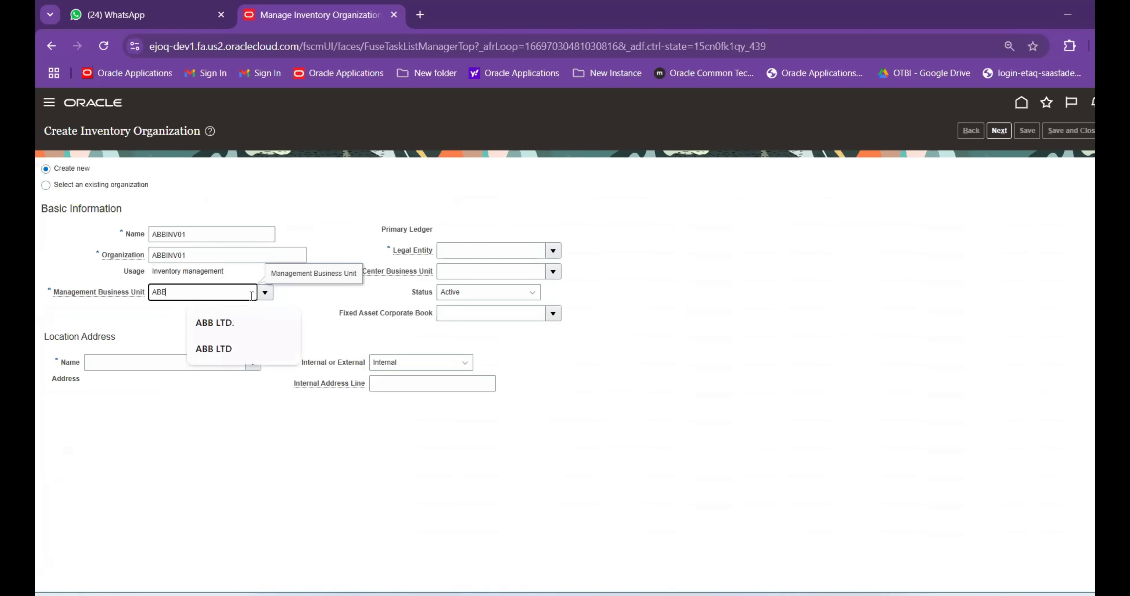
type(" LTD")
key("Tab")
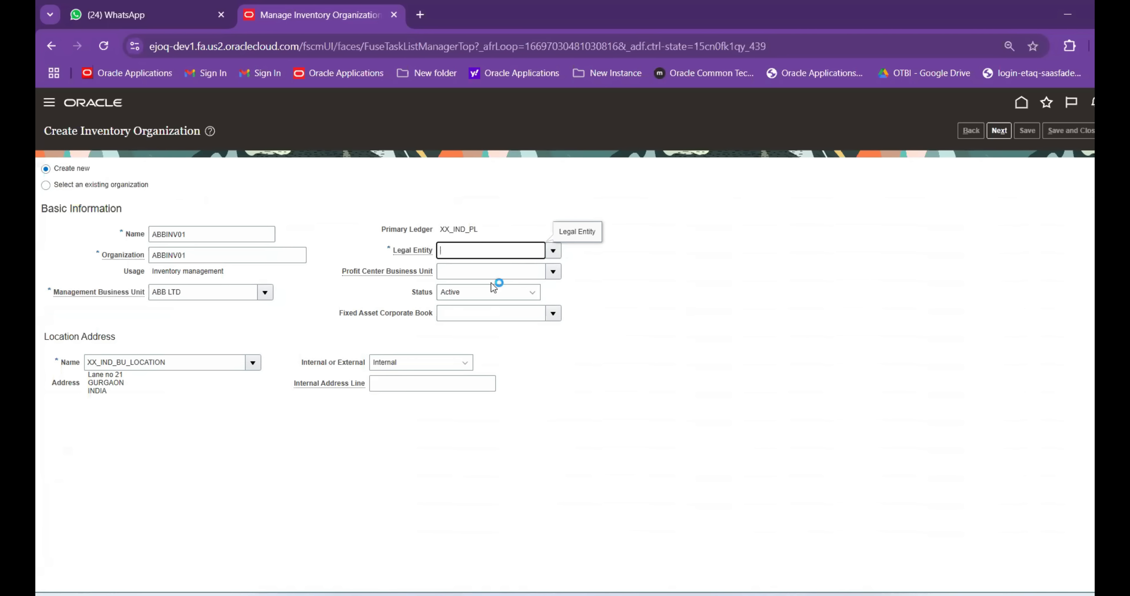
left_click(552, 250)
left_click(493, 272)
left_click(998, 131)
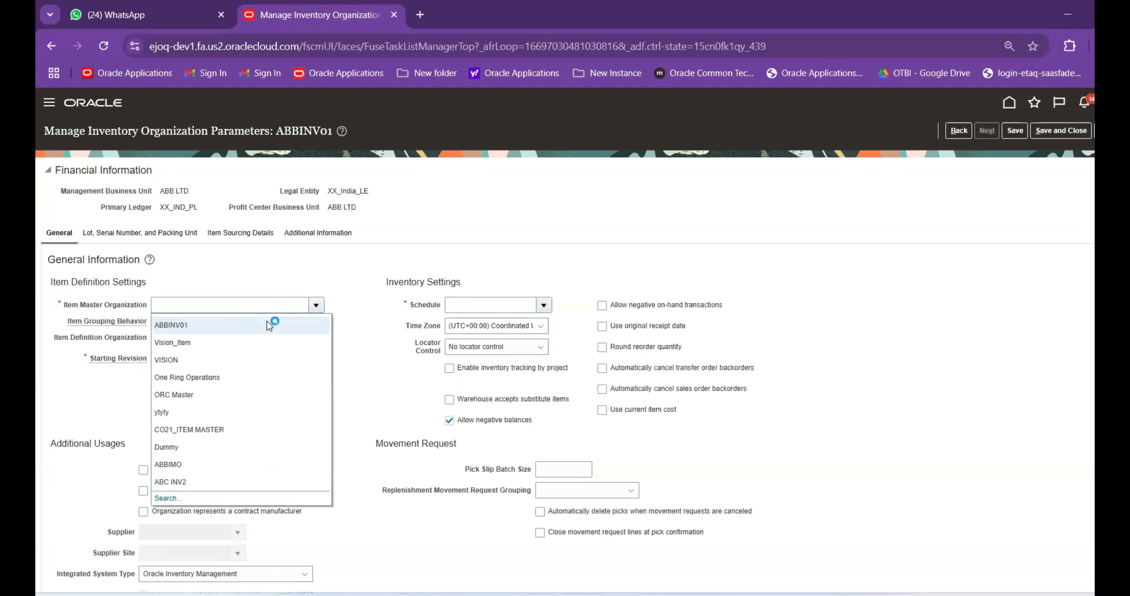
Set the item master organization to ABBIMO with Definition Organization item grouping
left_click(185, 465)
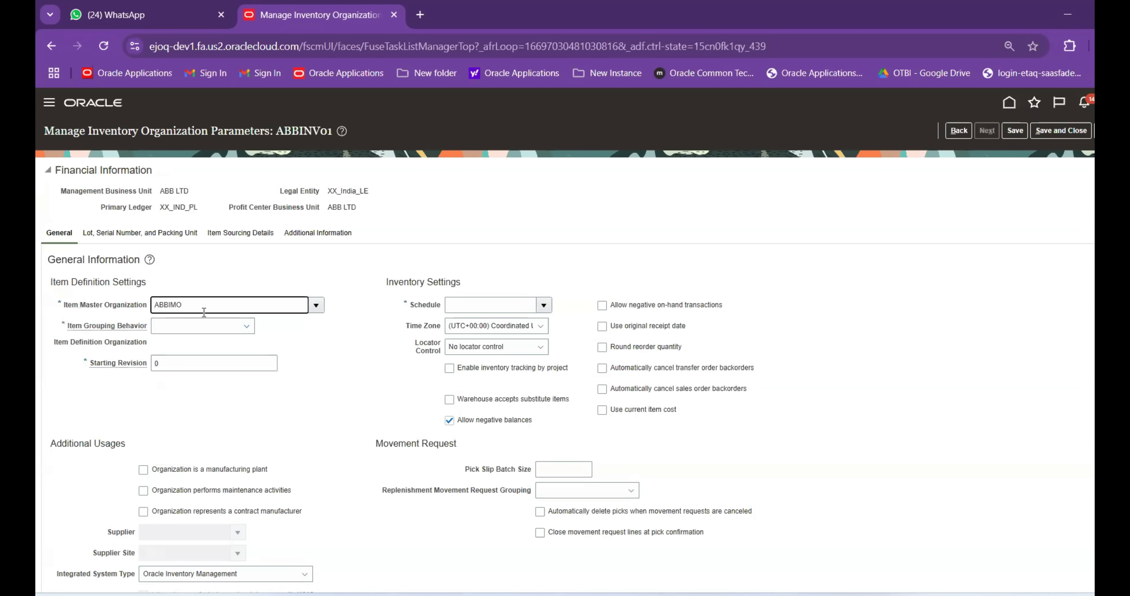
left_click(246, 329)
left_click(225, 355)
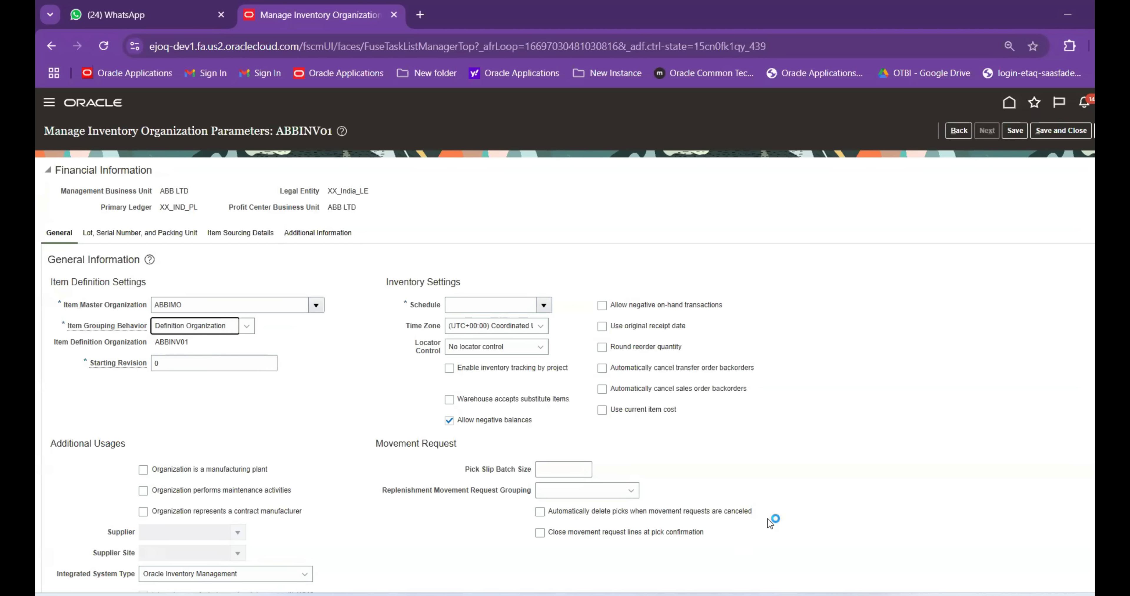
Check the schedule name in the Excel tracker, then set the schedule to BP_Schedule
mouse_move(818, 594)
left_click(822, 558)
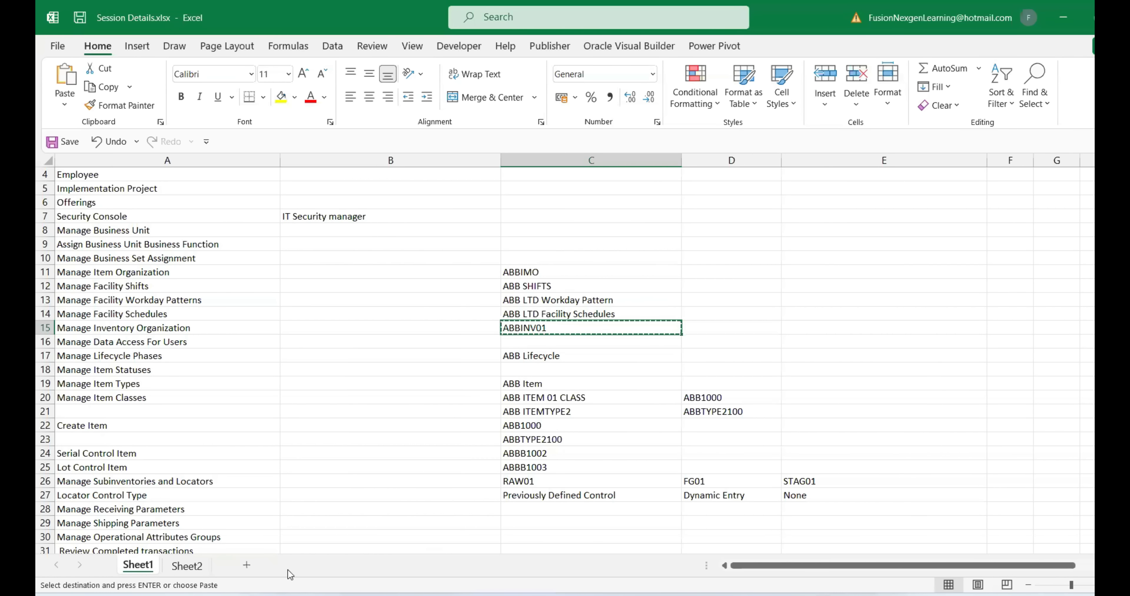
left_click(186, 566)
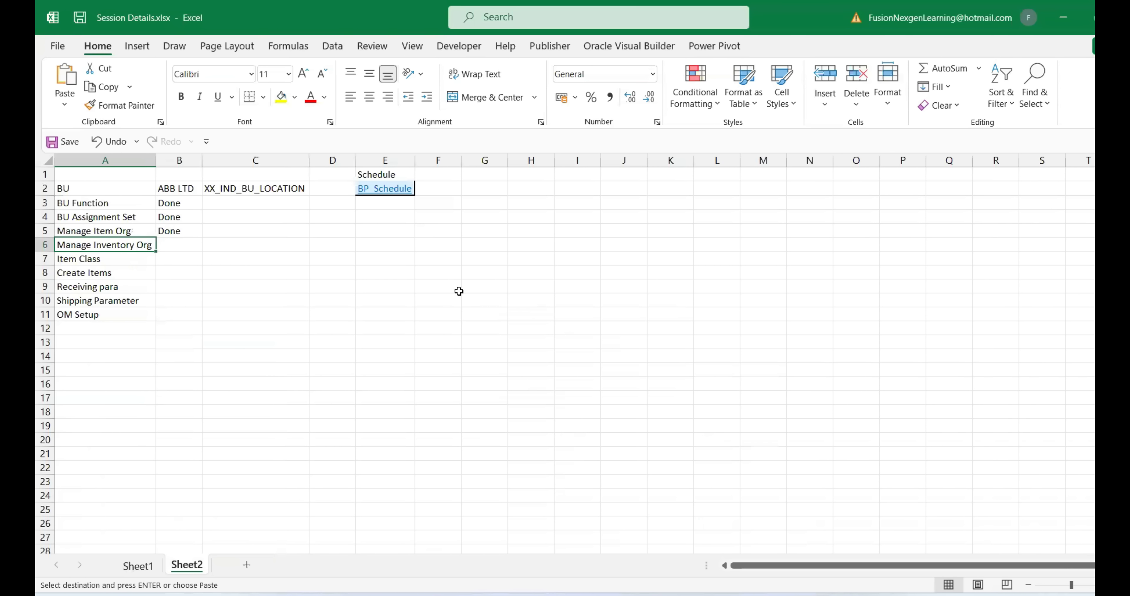
mouse_move(797, 570)
left_click(753, 542)
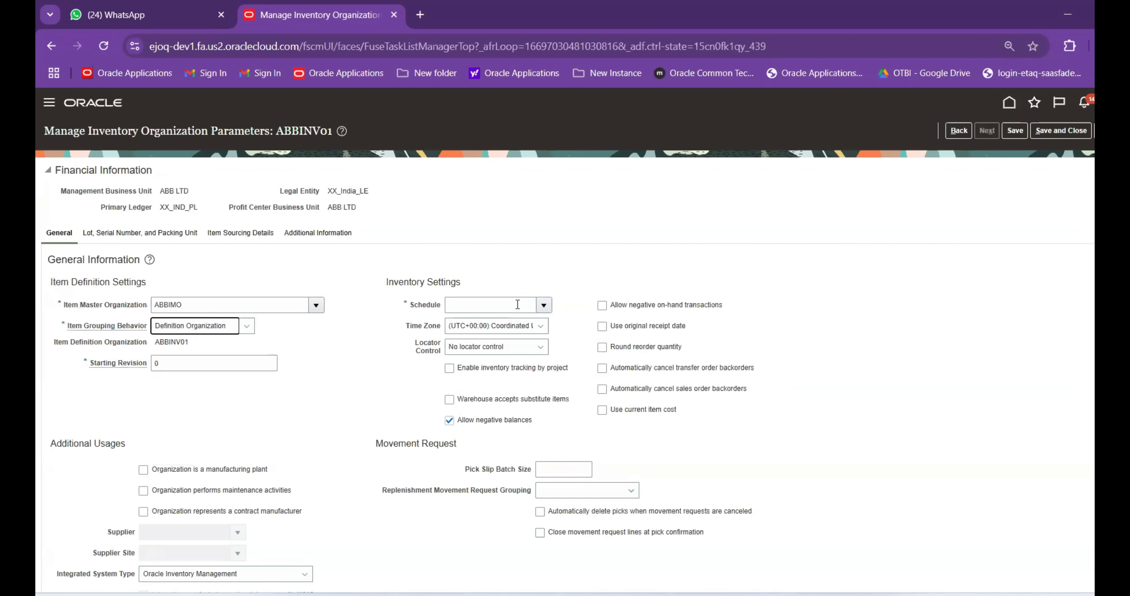
left_click(506, 304)
type("B")
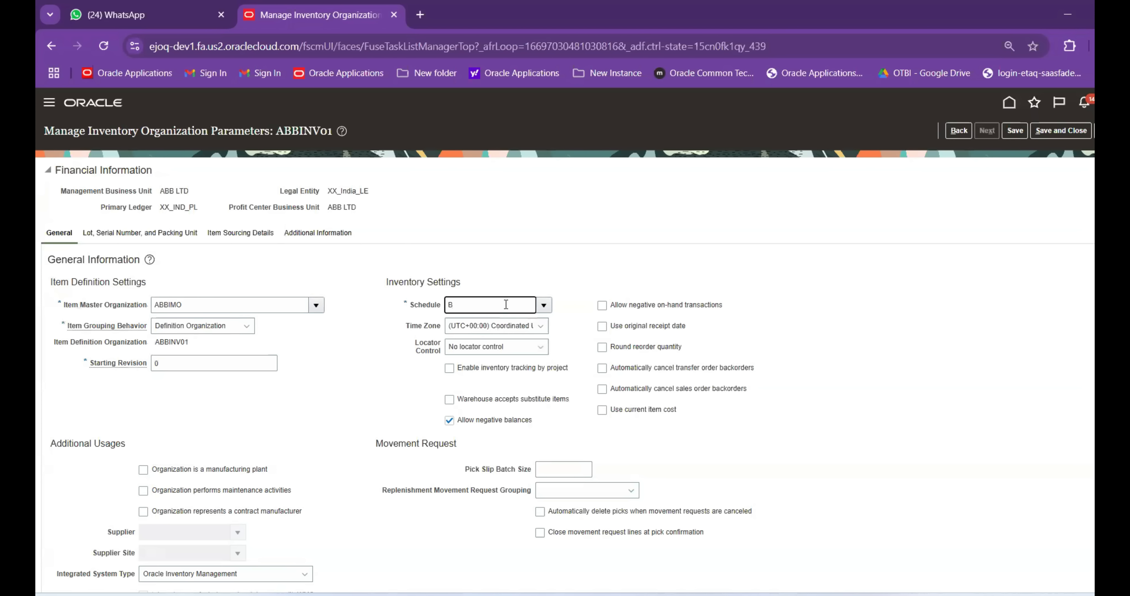
type("P Sce")
key("Tab")
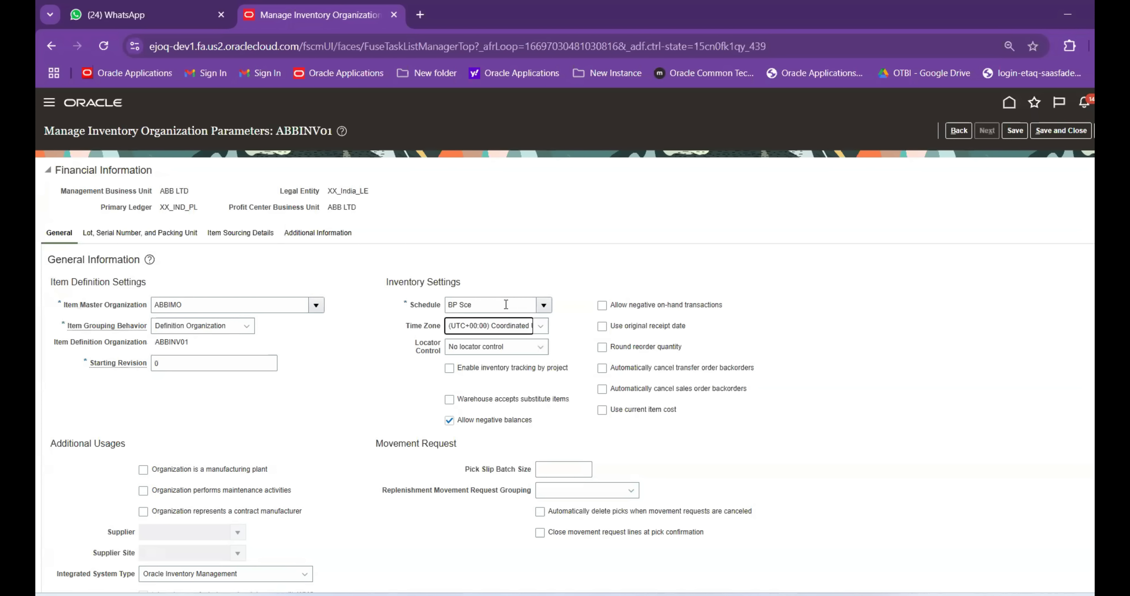
left_click(594, 321)
type("BP")
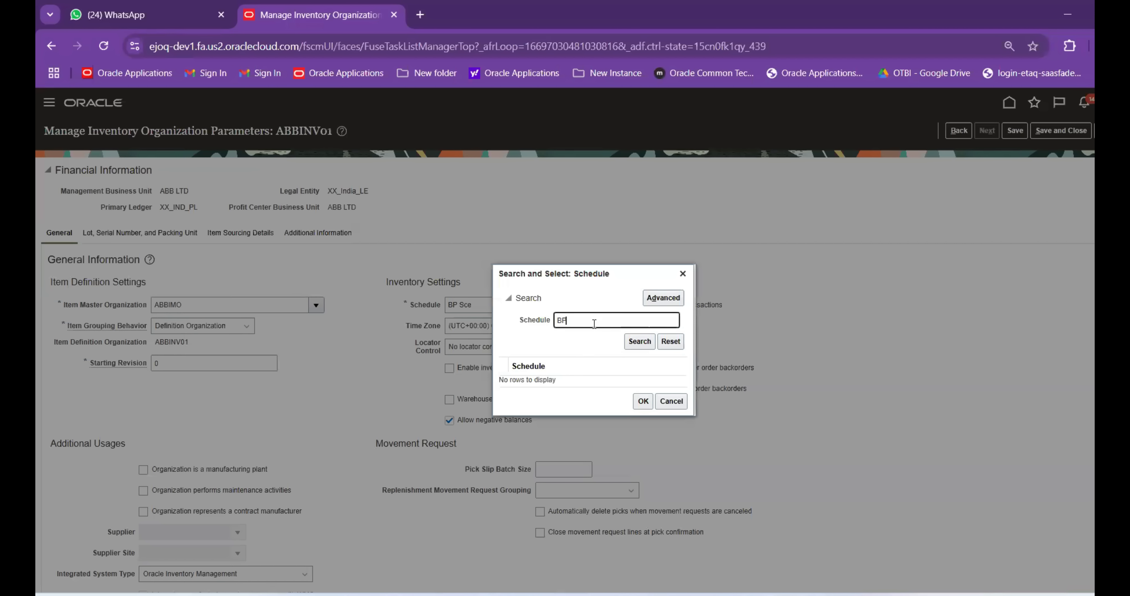
left_click(636, 343)
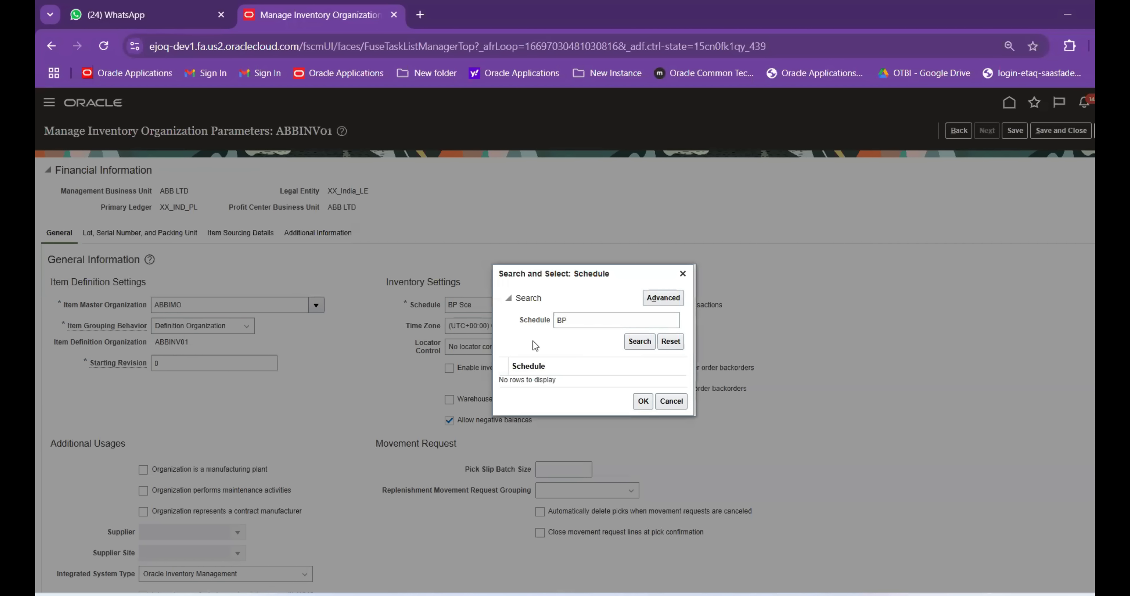
left_click(563, 388)
left_click(641, 407)
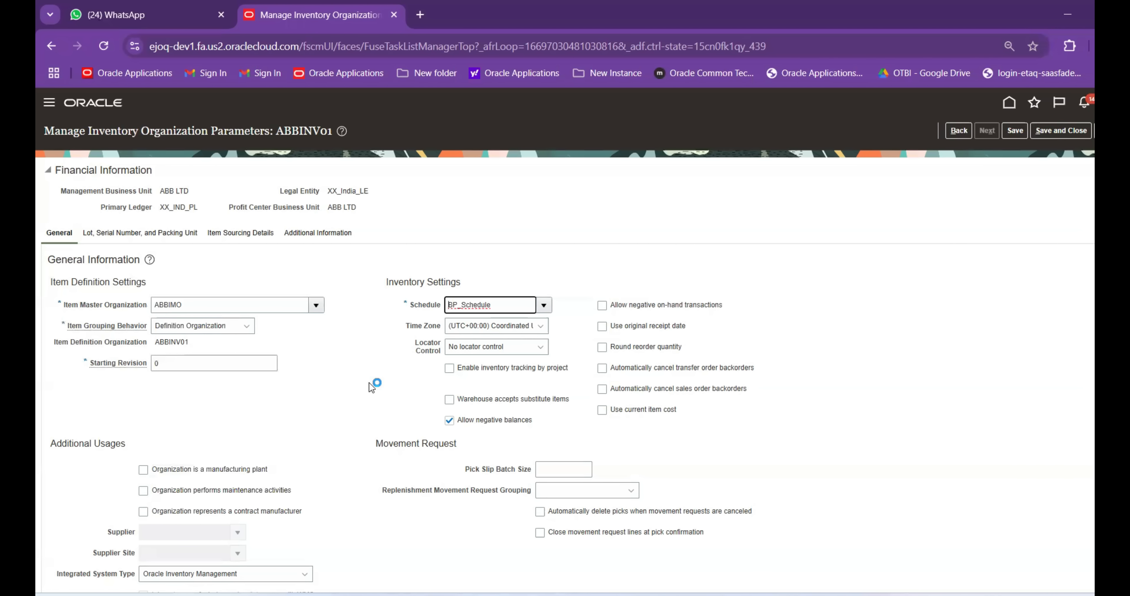
Disallow negative balances and enable Use original receipt date and Use current item cost
left_click(449, 420)
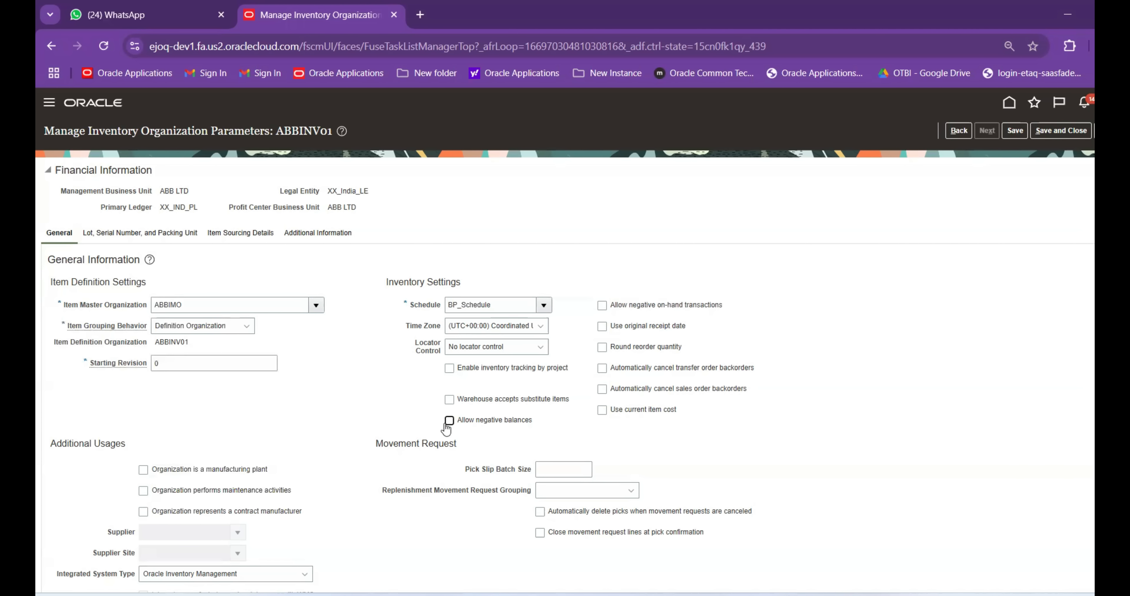
scroll(638, 325, "down", 2)
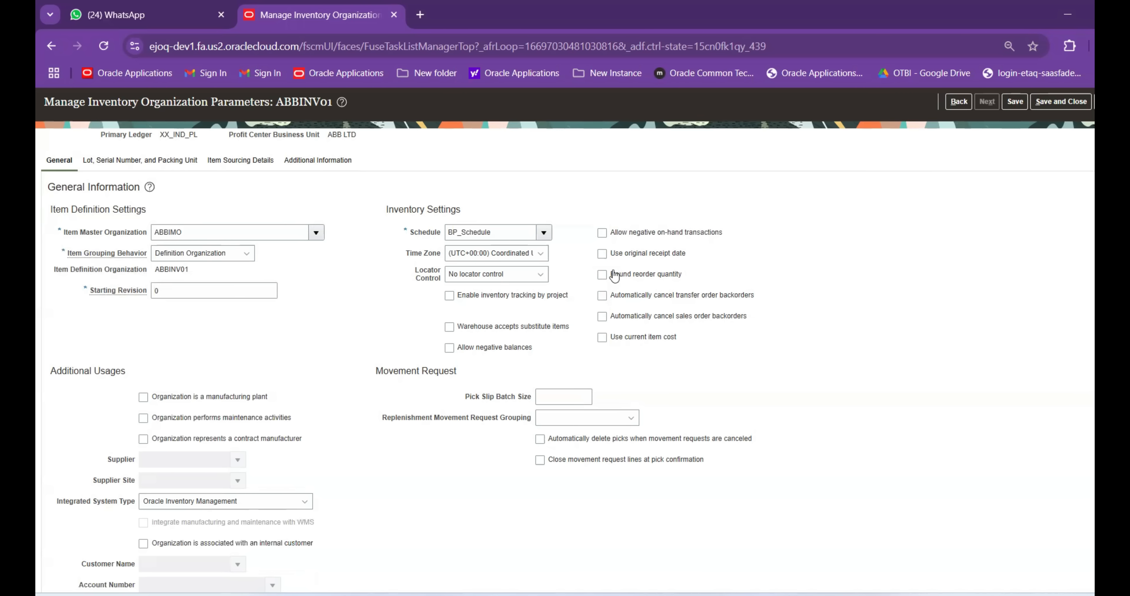
left_click(619, 257)
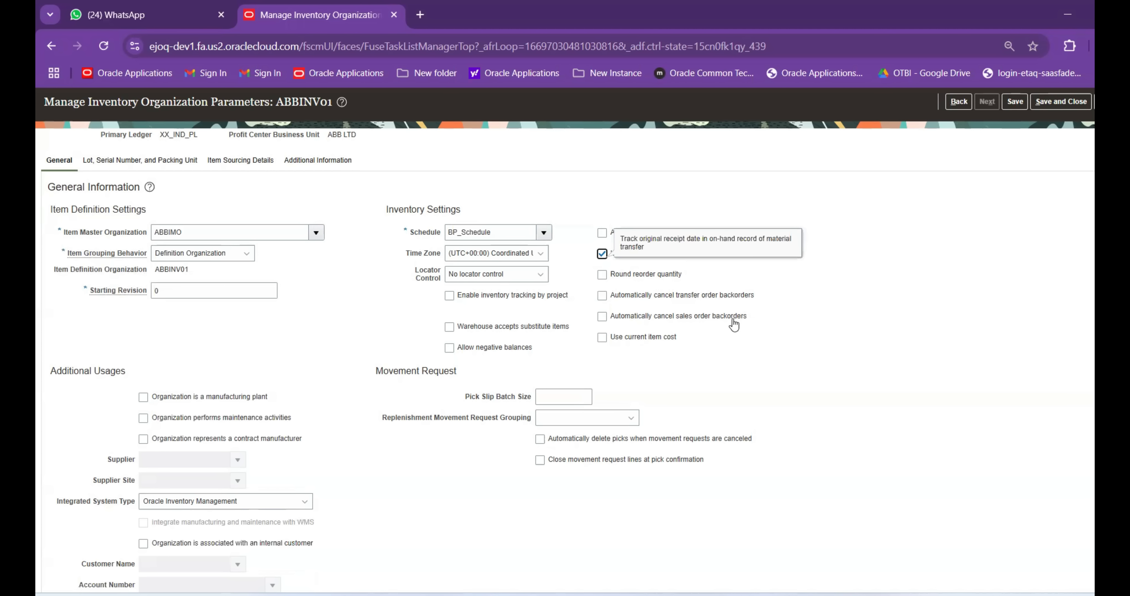
left_click(604, 316)
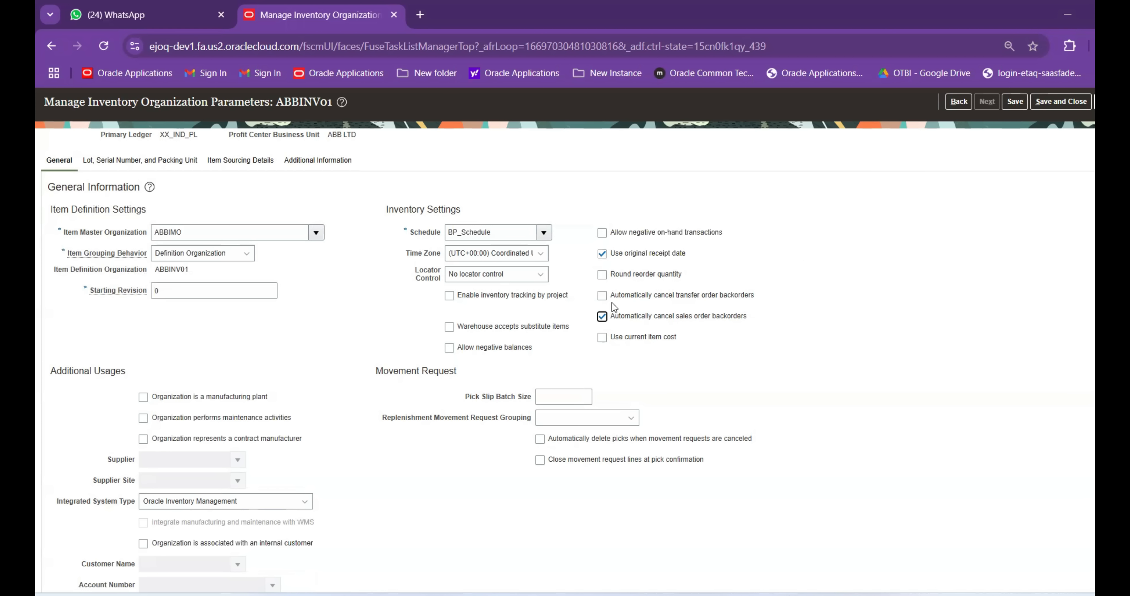
left_click(603, 296)
left_click(601, 311)
left_click(601, 297)
left_click(602, 316)
left_click(602, 338)
Enable auto-populating picked quantity during pick confirm, then save and close ABBINV01's parameters
scroll(357, 383, "down", 1)
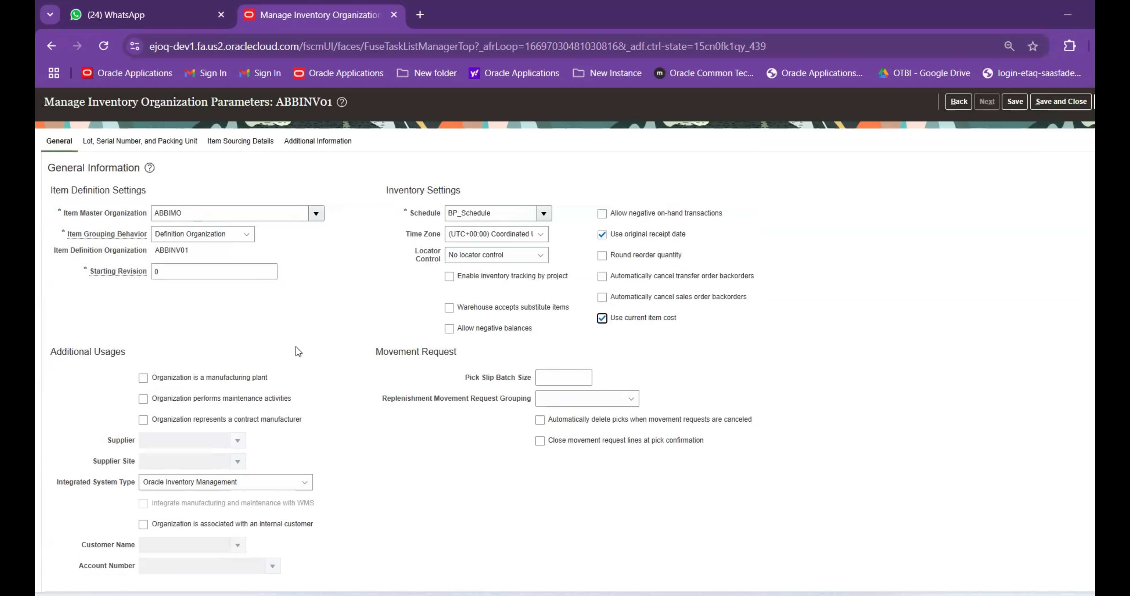
left_click(146, 139)
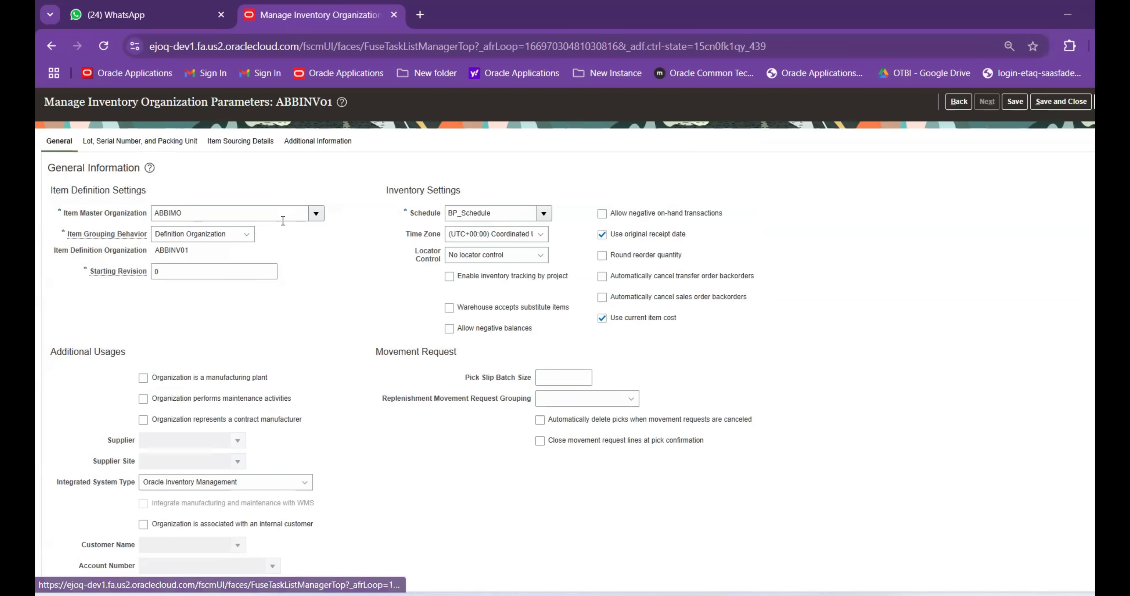
left_click(260, 153)
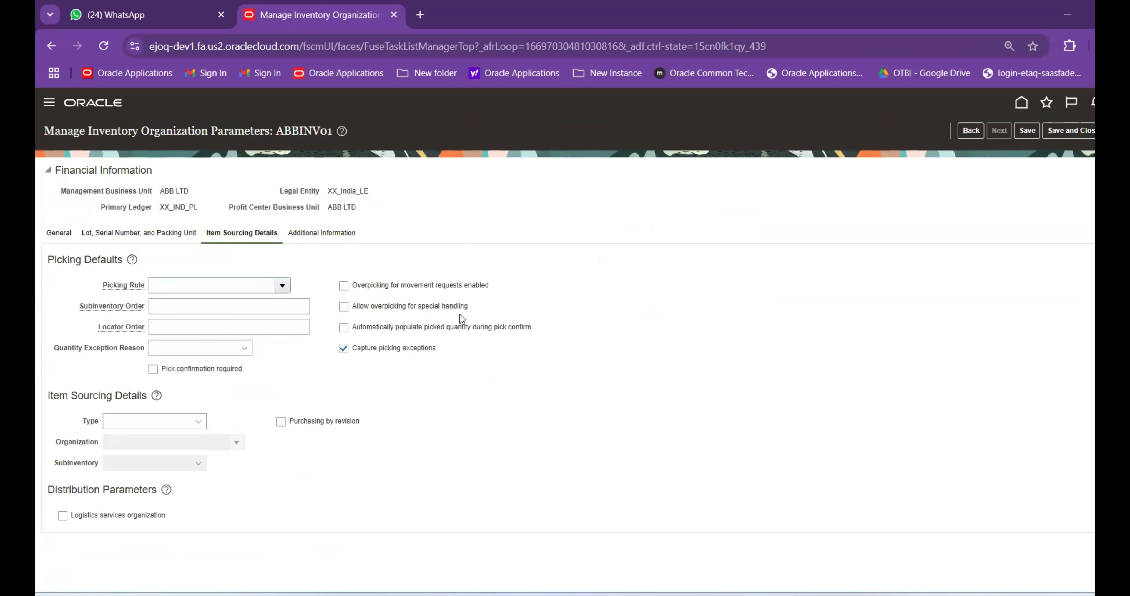
left_click(441, 327)
left_click(317, 233)
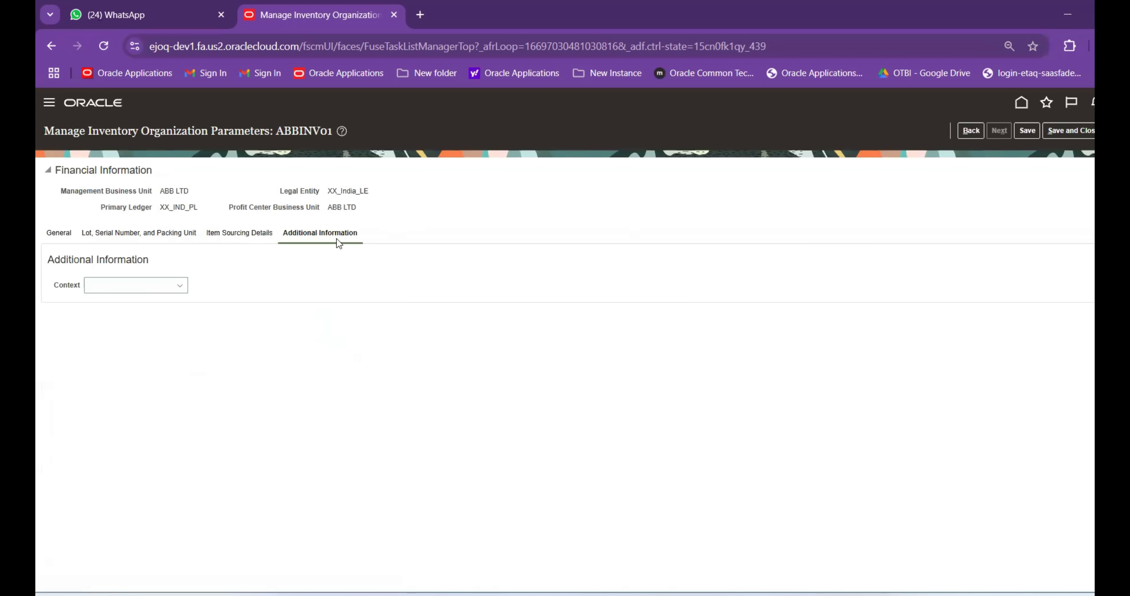
left_click(1070, 131)
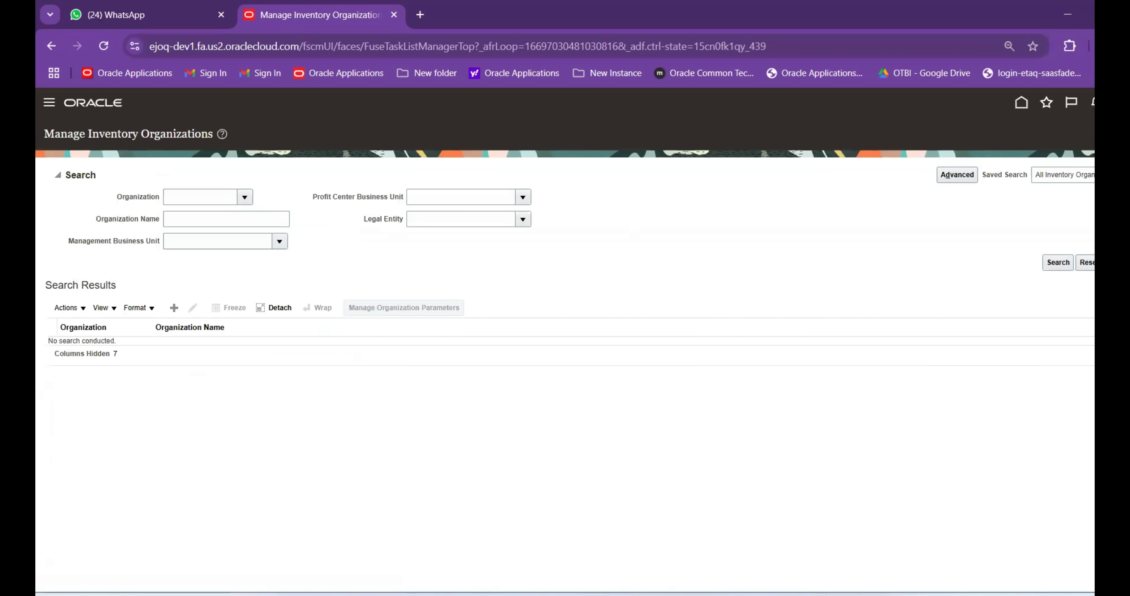
Enter ABBINV01 in cell B6 beside Manage Inventory Org on the tracker's Sheet2
left_click(819, 550)
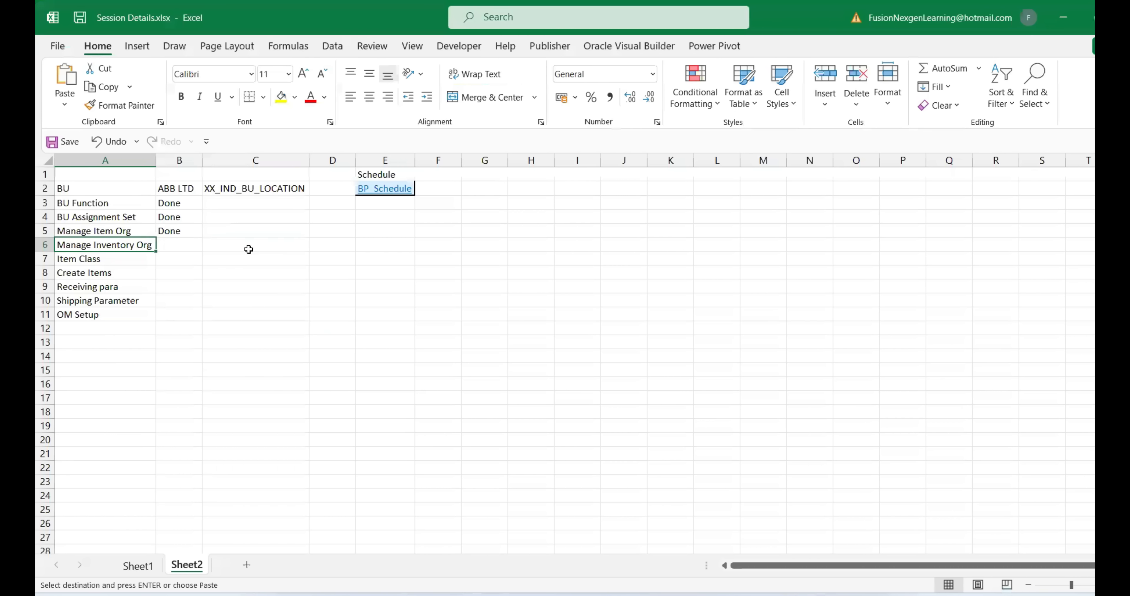
left_click(196, 247)
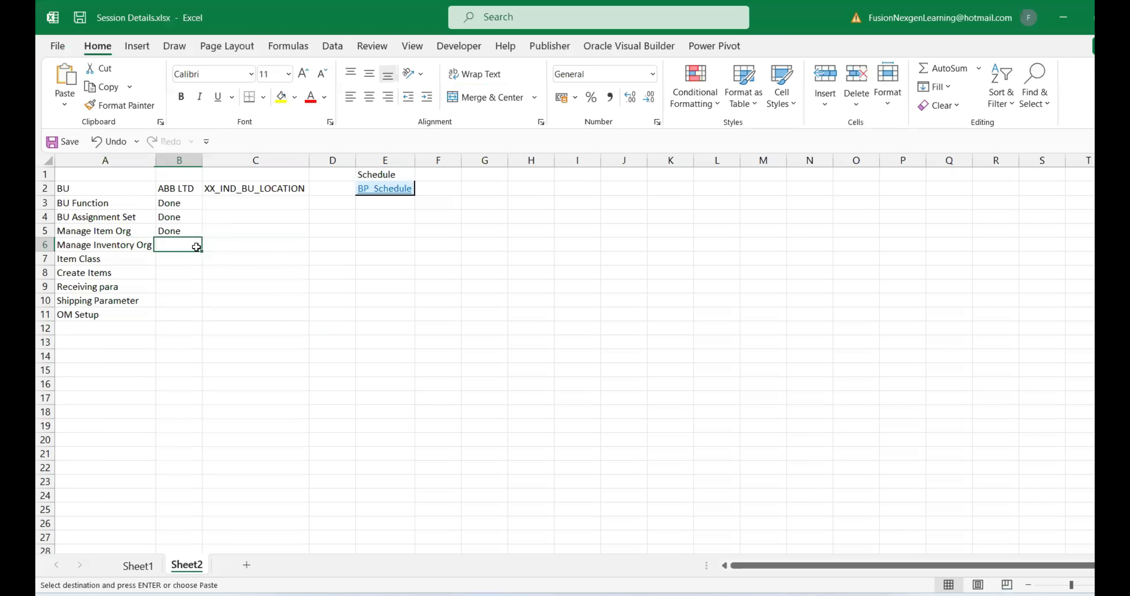
type("AB")
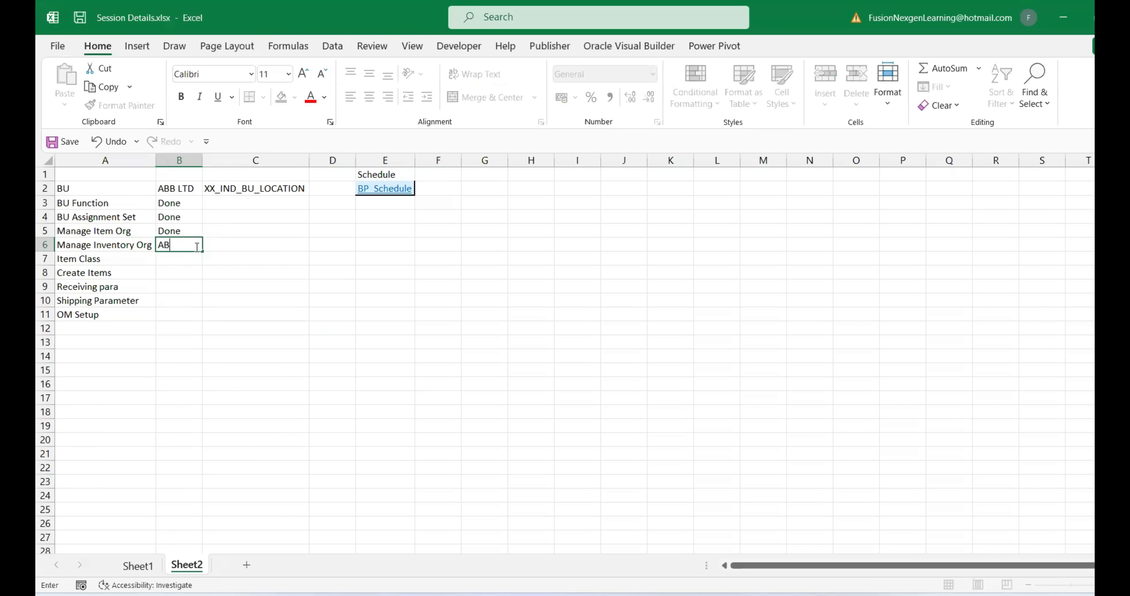
type("BINV01")
left_click_drag(304, 324, 307, 315)
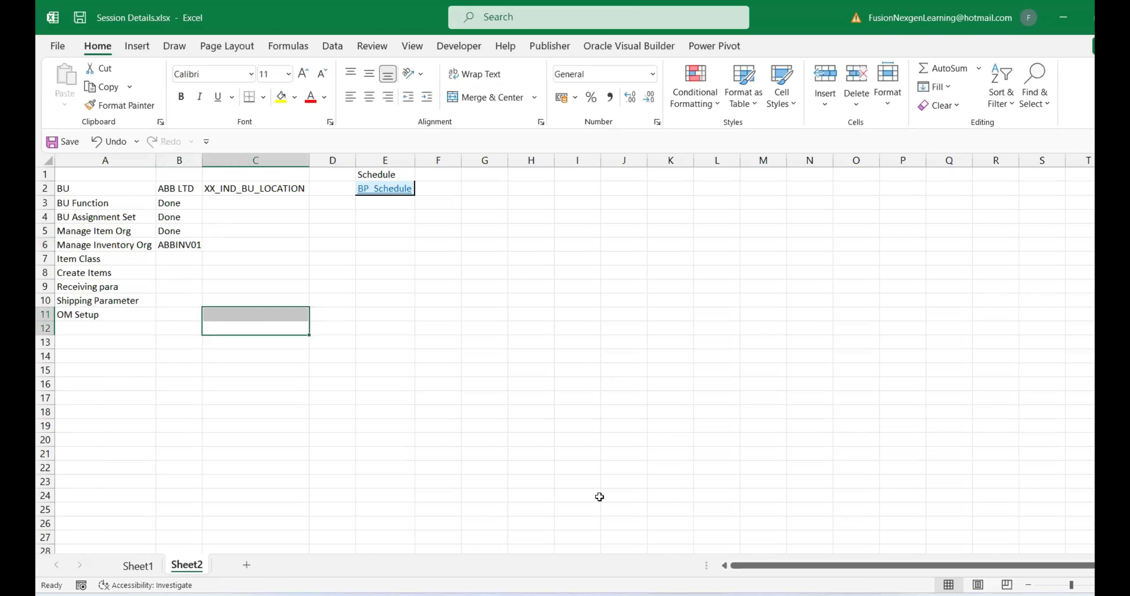
left_click(138, 566)
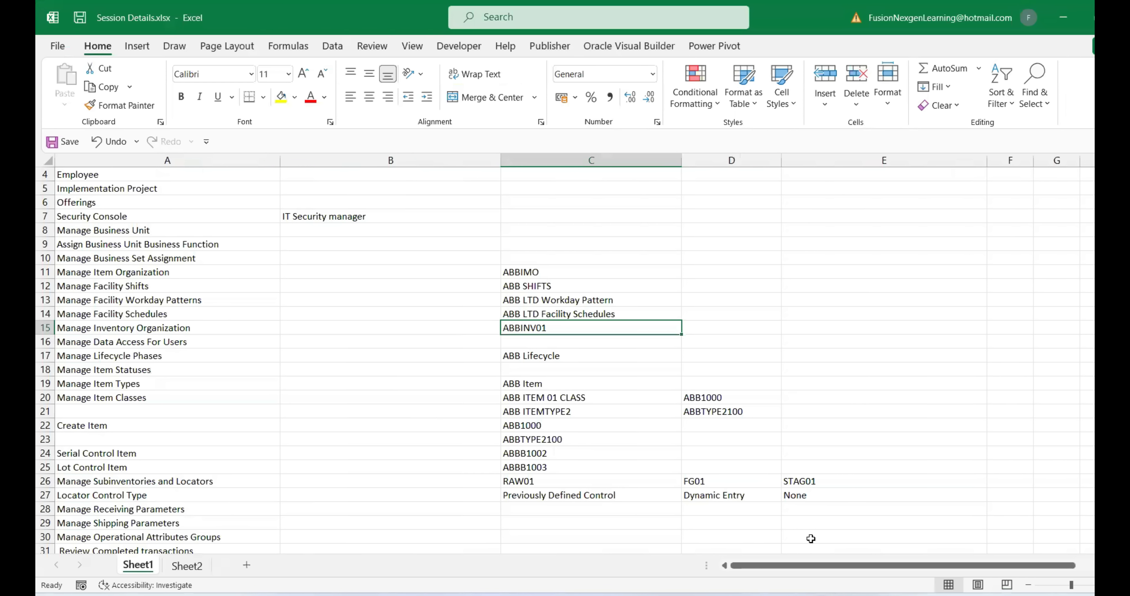
mouse_move(783, 595)
left_click(761, 527)
left_click(1119, 133)
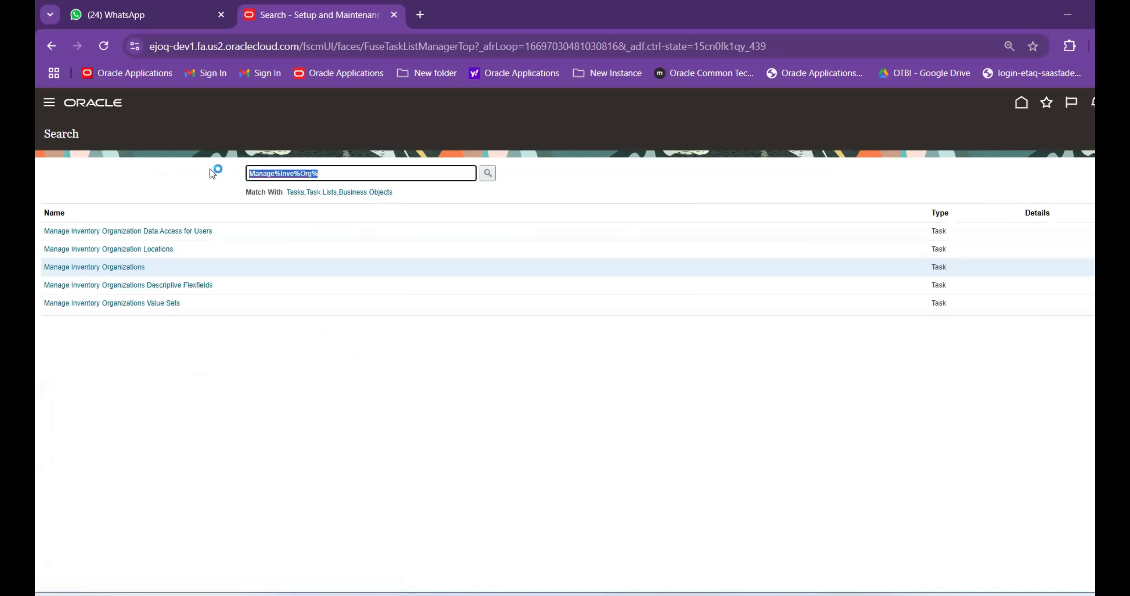
Search tasks for Manage%Location% and open Manage Locations
type("Manage%Location%")
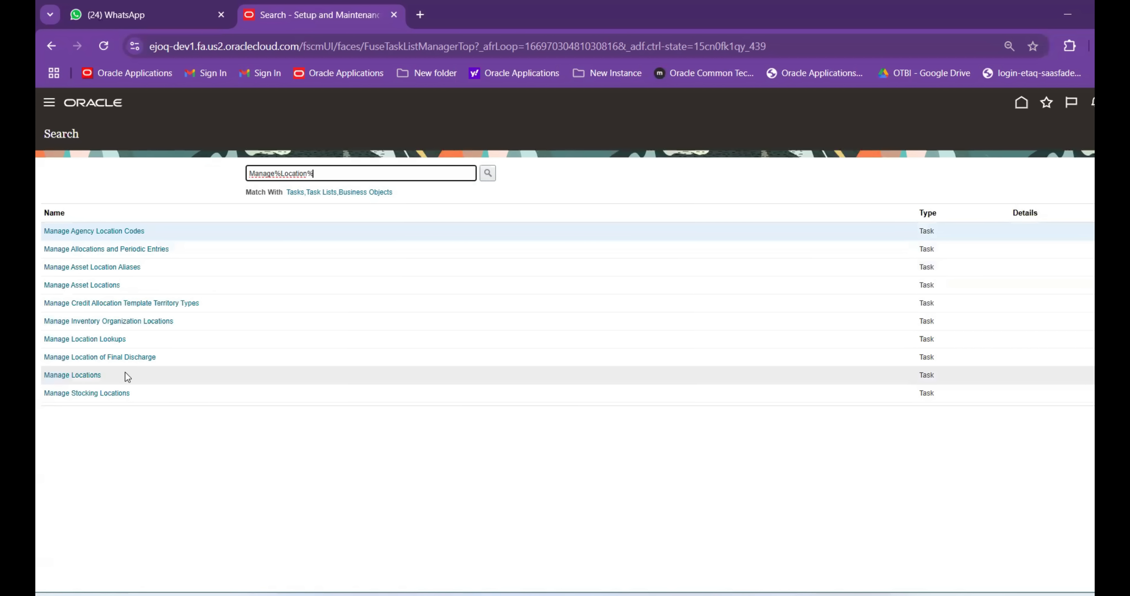
left_click(72, 376)
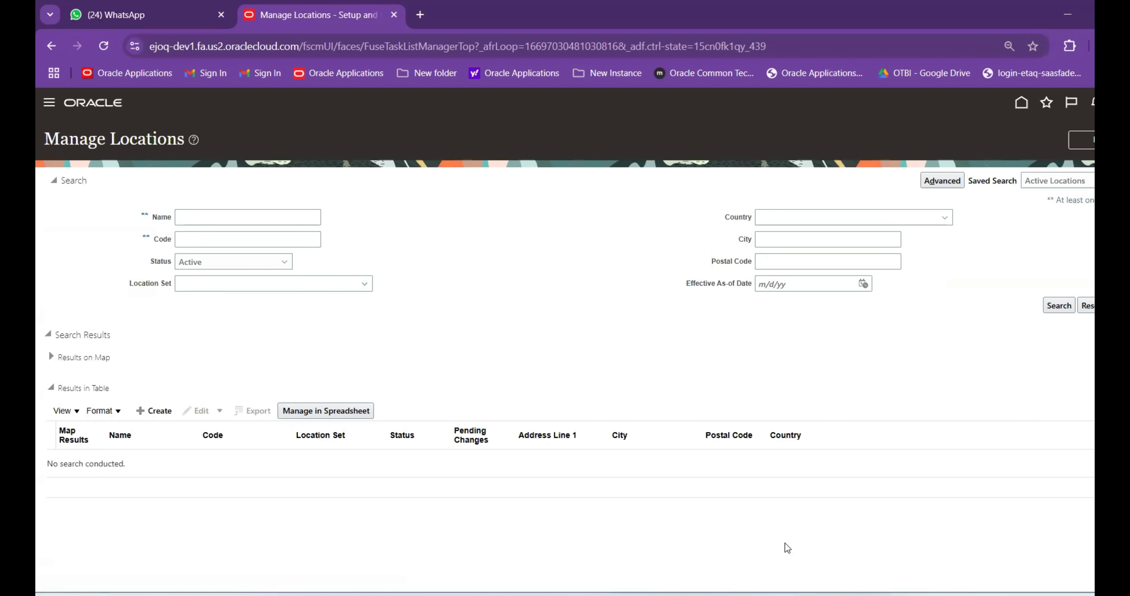
Search locations by name for XX_IND_BU_LOCATION, copied from tracker cell C2
left_click(770, 517)
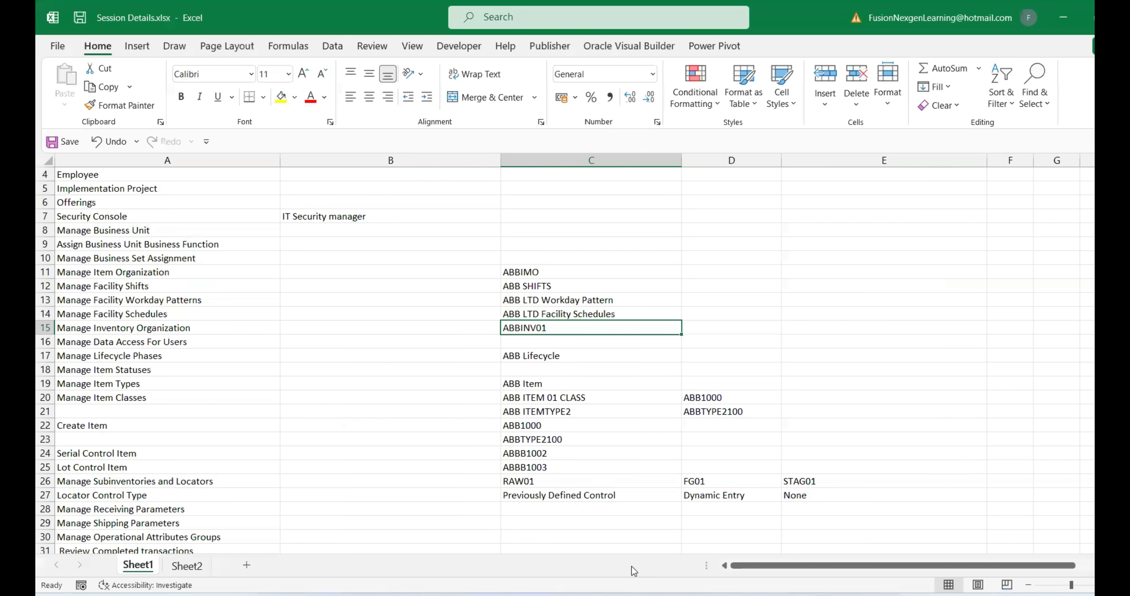
left_click(186, 566)
left_click(210, 415)
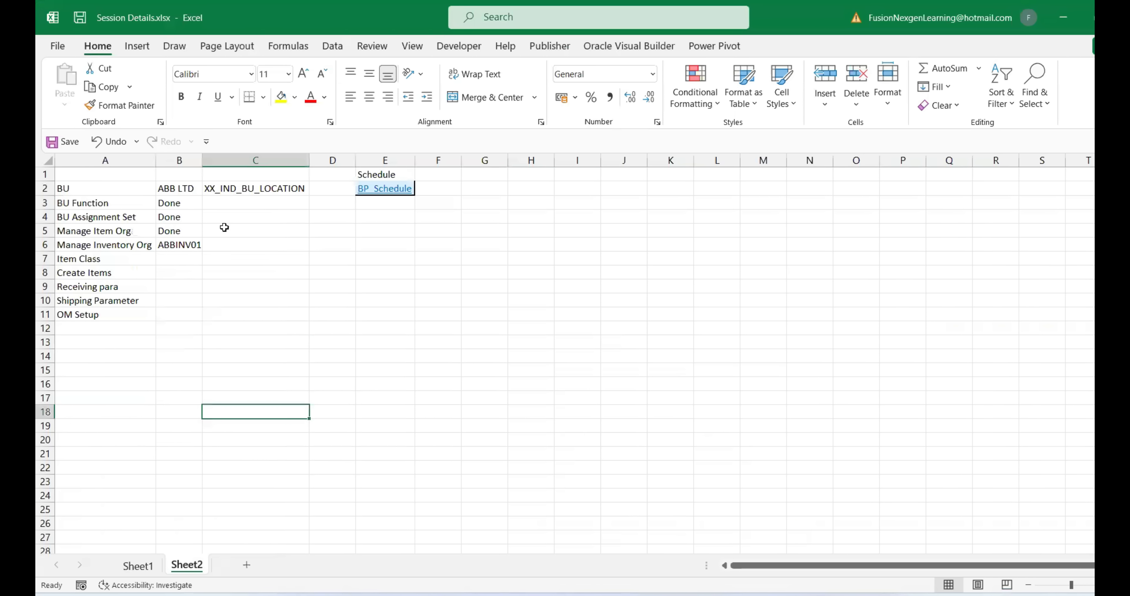
left_click(245, 187)
key("ctrl+c")
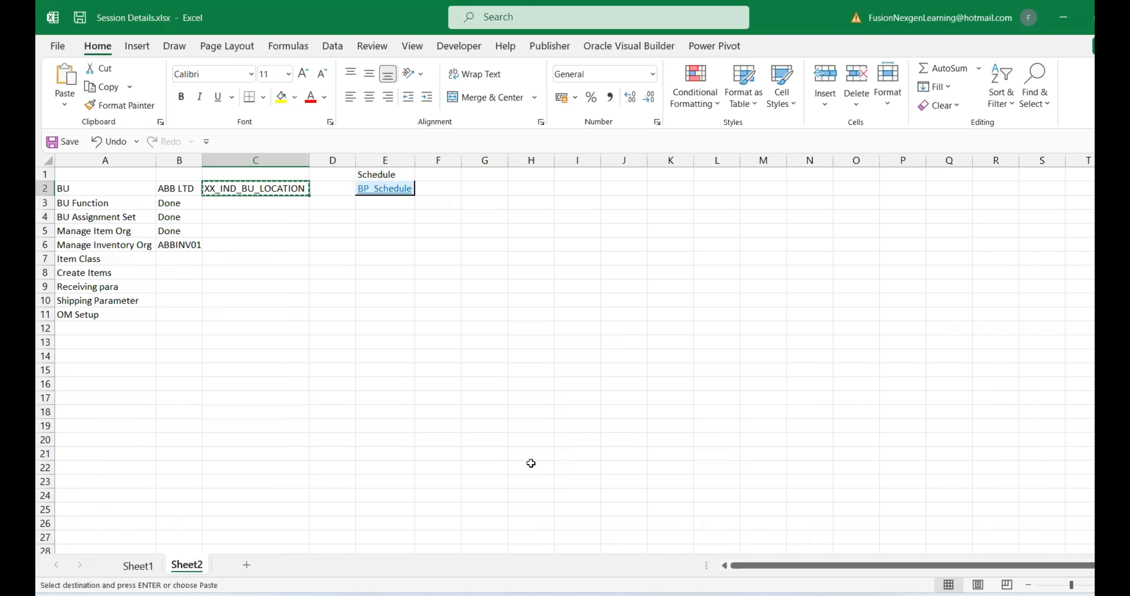
left_click(785, 513)
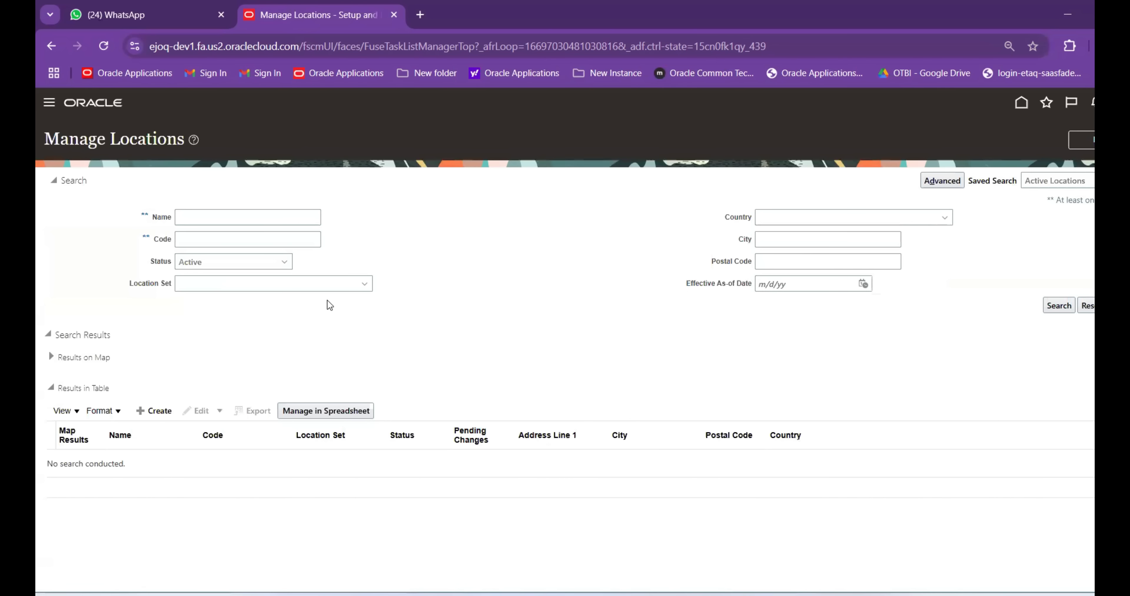
left_click(187, 214)
key("ctrl+v")
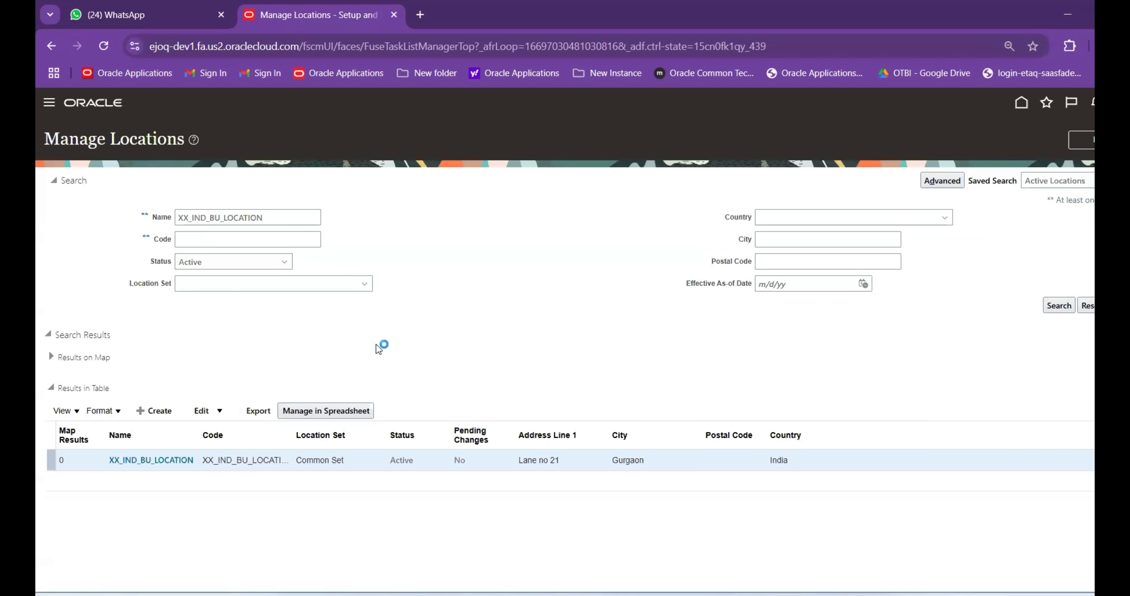
Start creating a new location from the Manage Locations results
left_click(219, 412)
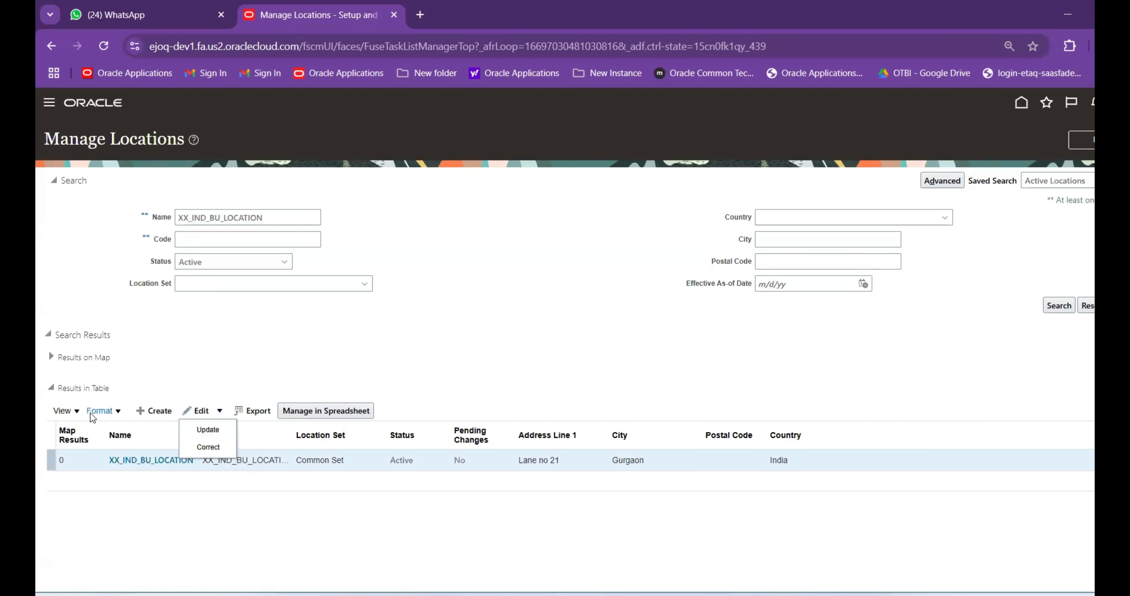
left_click(243, 360)
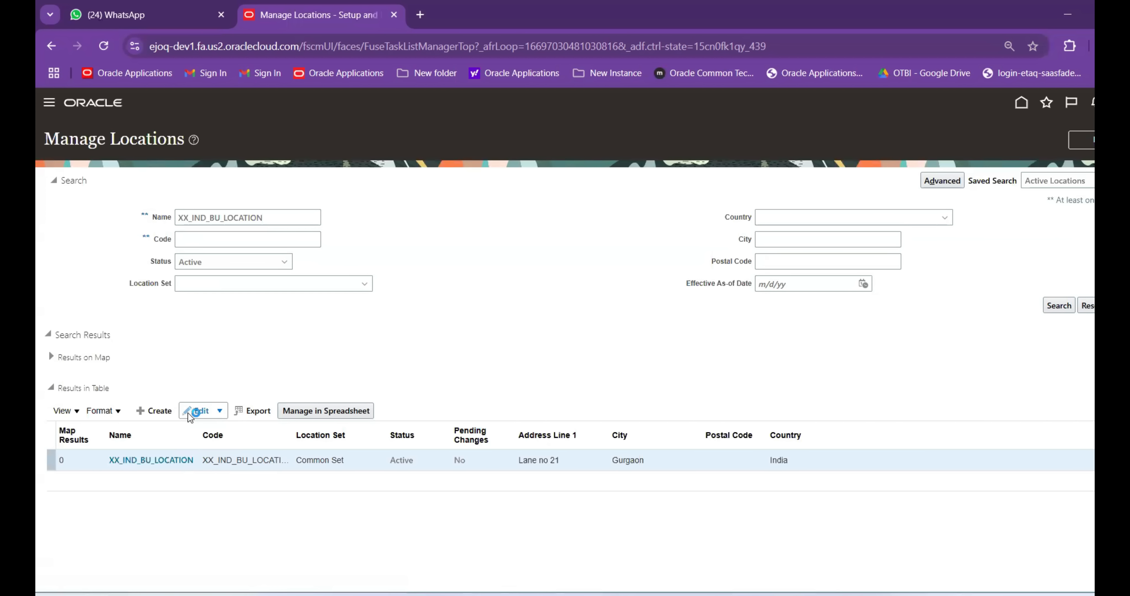
left_click(164, 412)
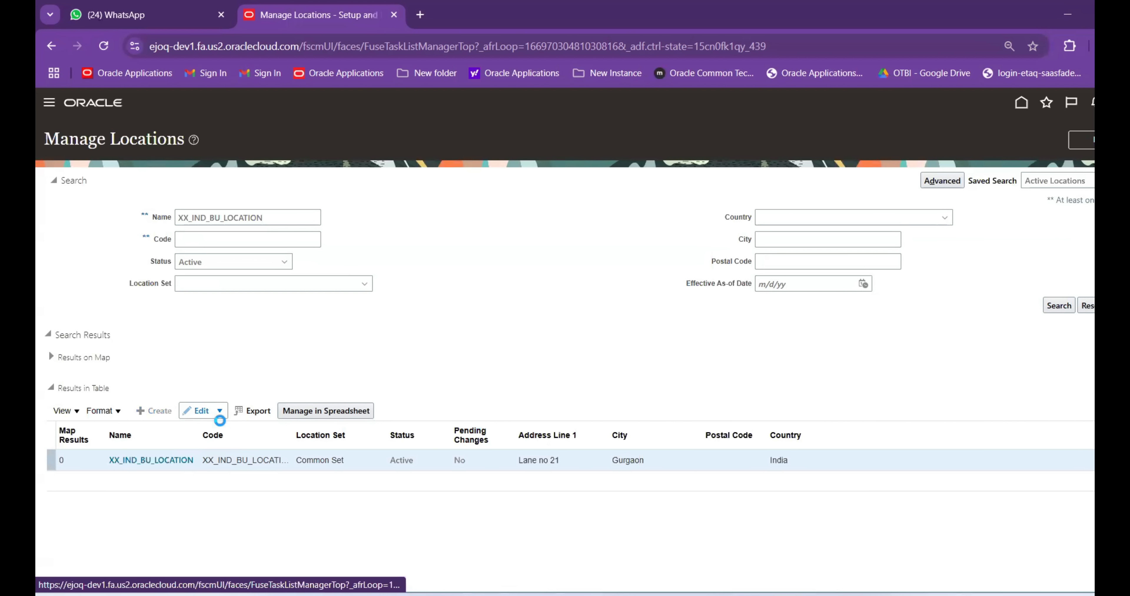
left_click(219, 410)
left_click(217, 447)
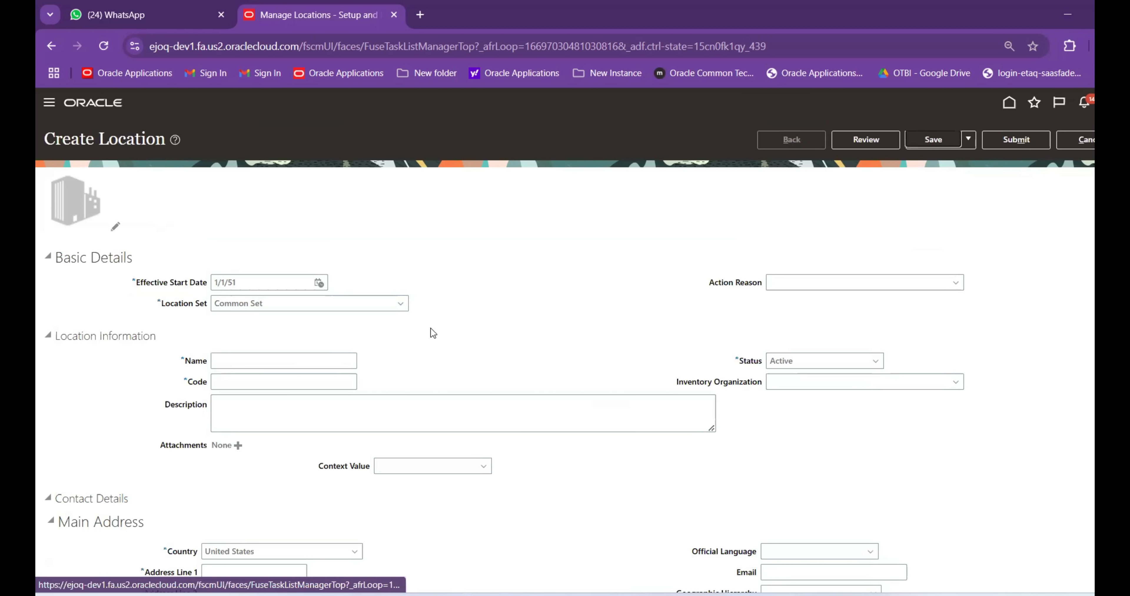
Enter ABBINV01 as the new location's name, code and description
key("Tab")
key("Tab")
key("Tab")
key("Tab")
key("Tab")
key("Tab")
type("ABB")
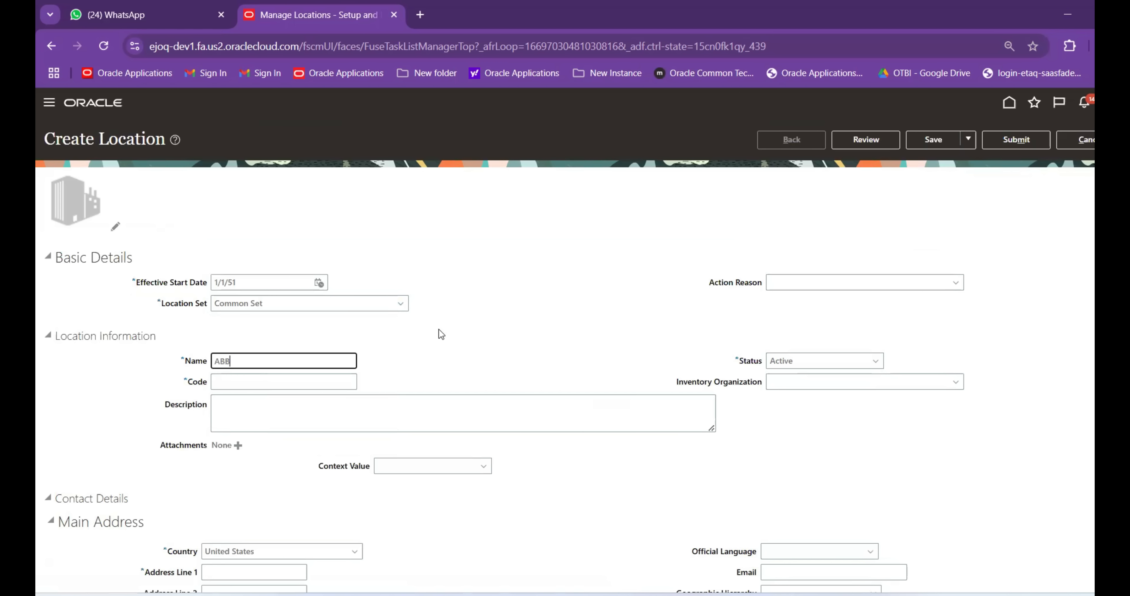
type("INV01")
left_click_drag(261, 361, 216, 360)
key("ctrl+c")
left_click(298, 381)
key("ctrl+v")
left_click(253, 412)
key("ctrl+v")
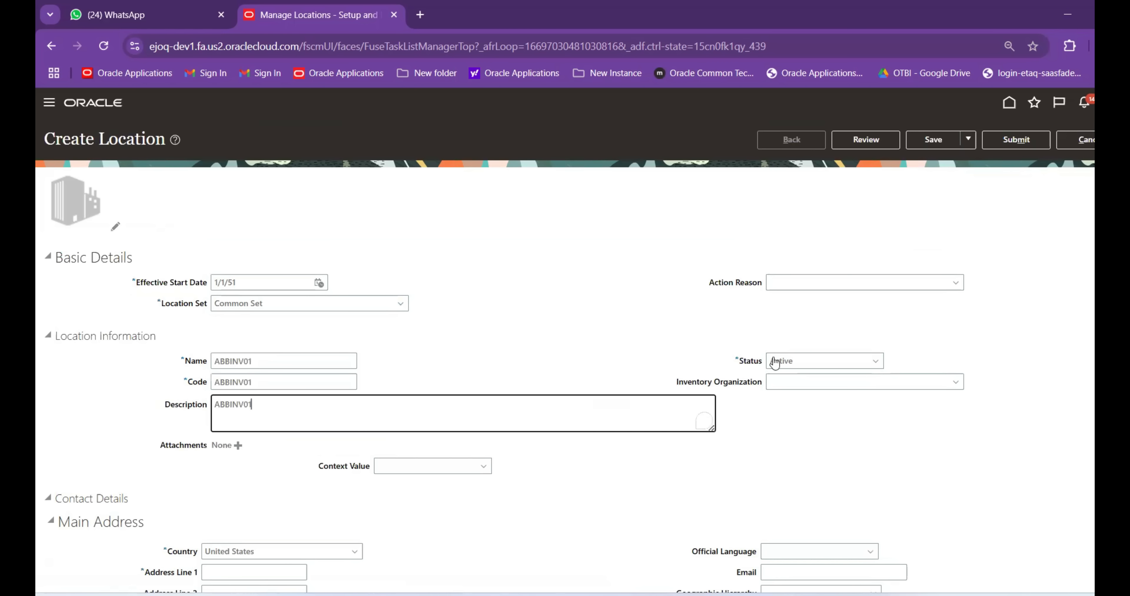
Link the location to inventory organization ABBINV01
left_click(794, 383)
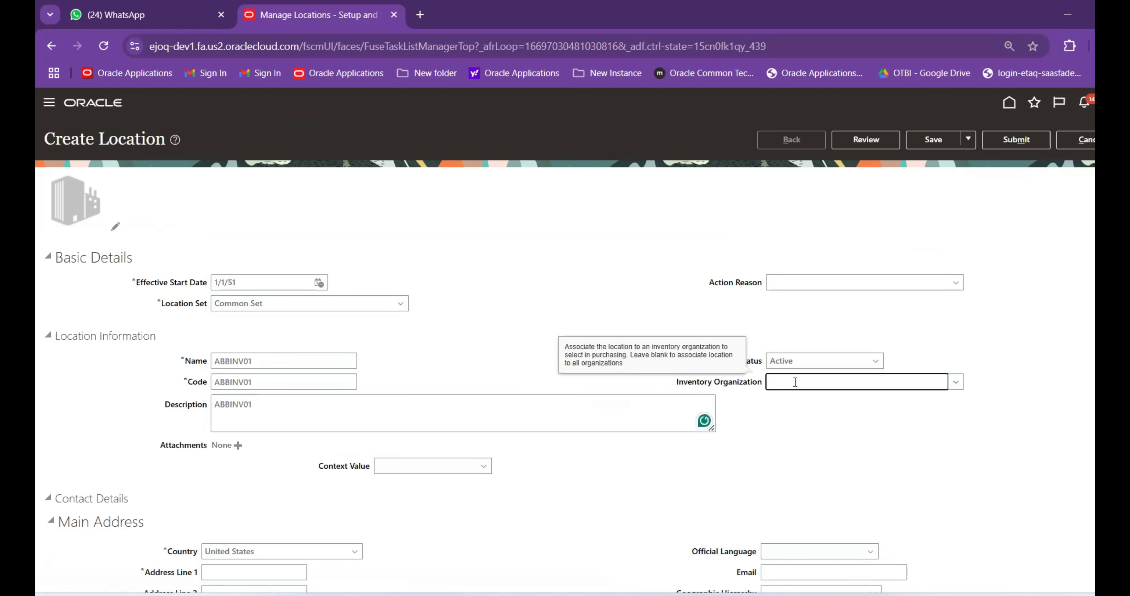
type("ABBINV01")
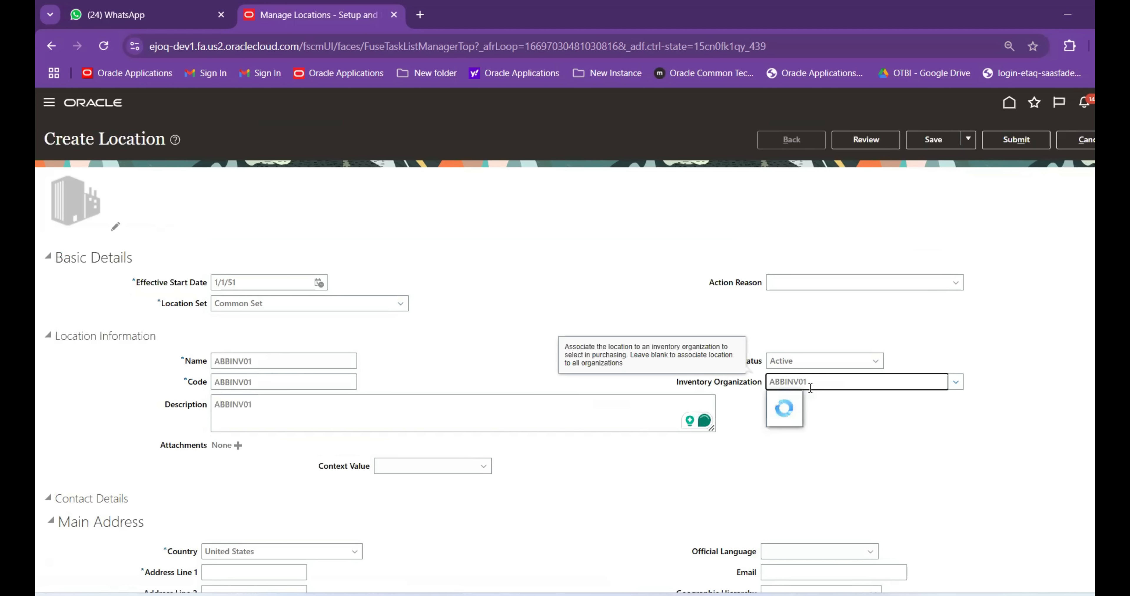
left_click(811, 400)
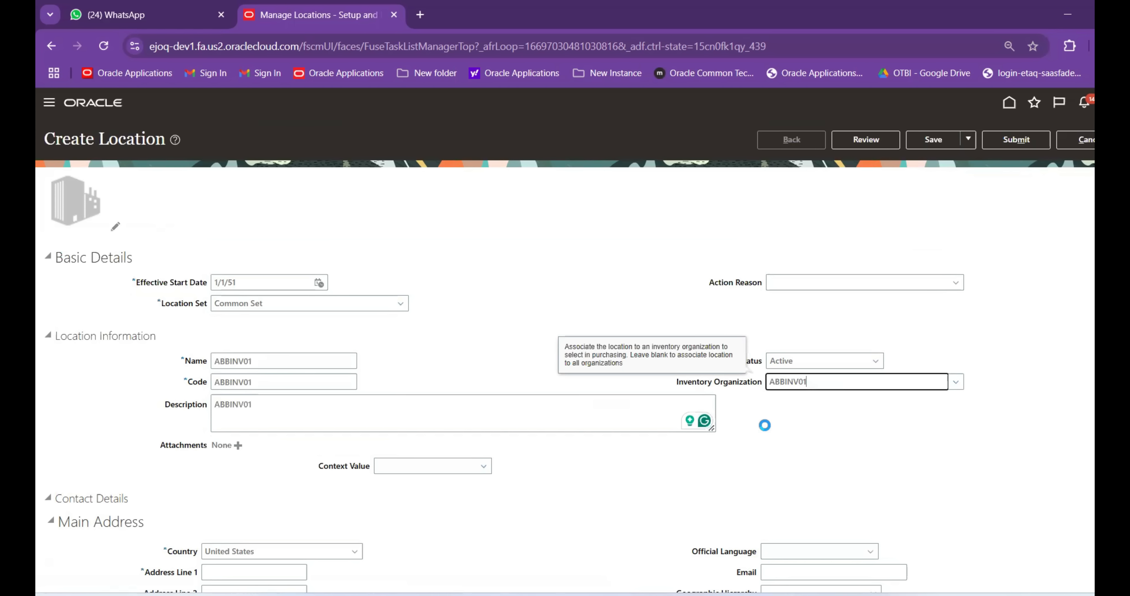
scroll(764, 428, "down", 3)
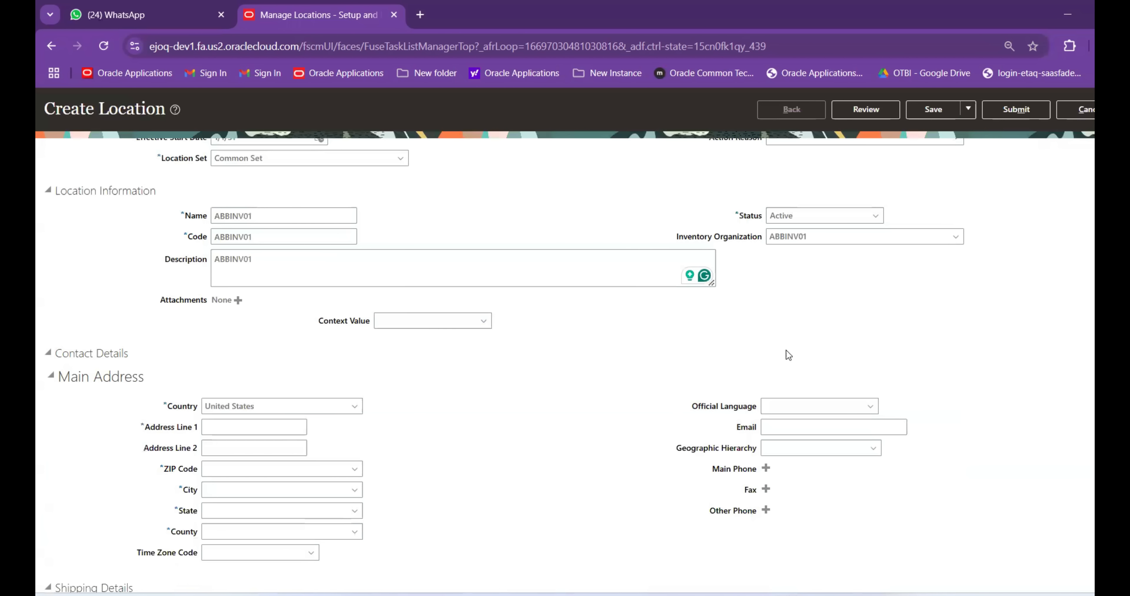
scroll(888, 284, "up", 2)
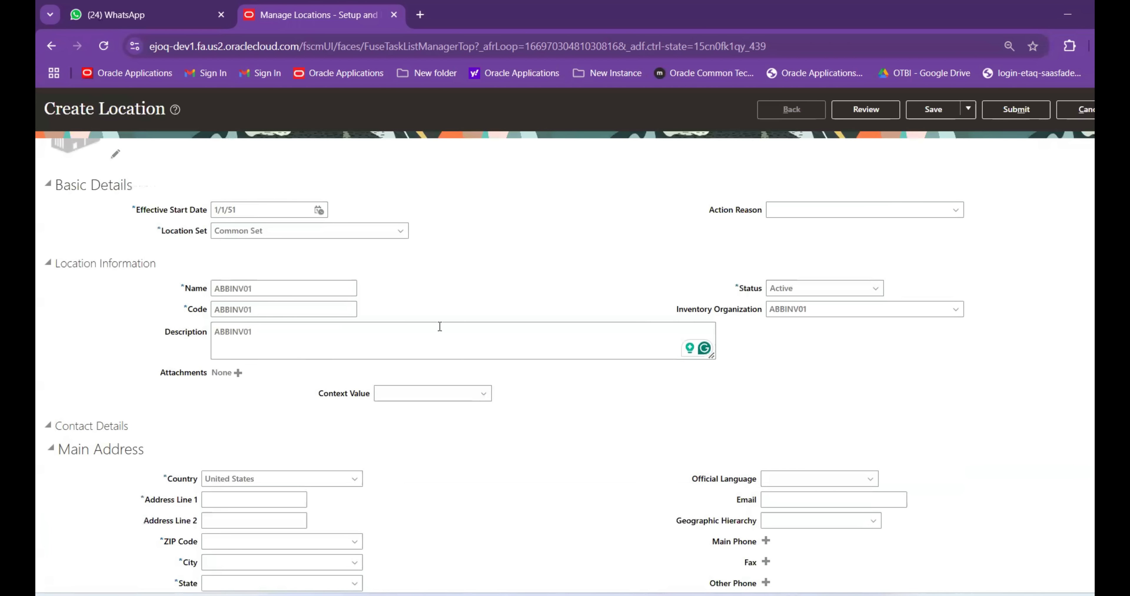
left_click(806, 320)
scroll(656, 409, "down", 3)
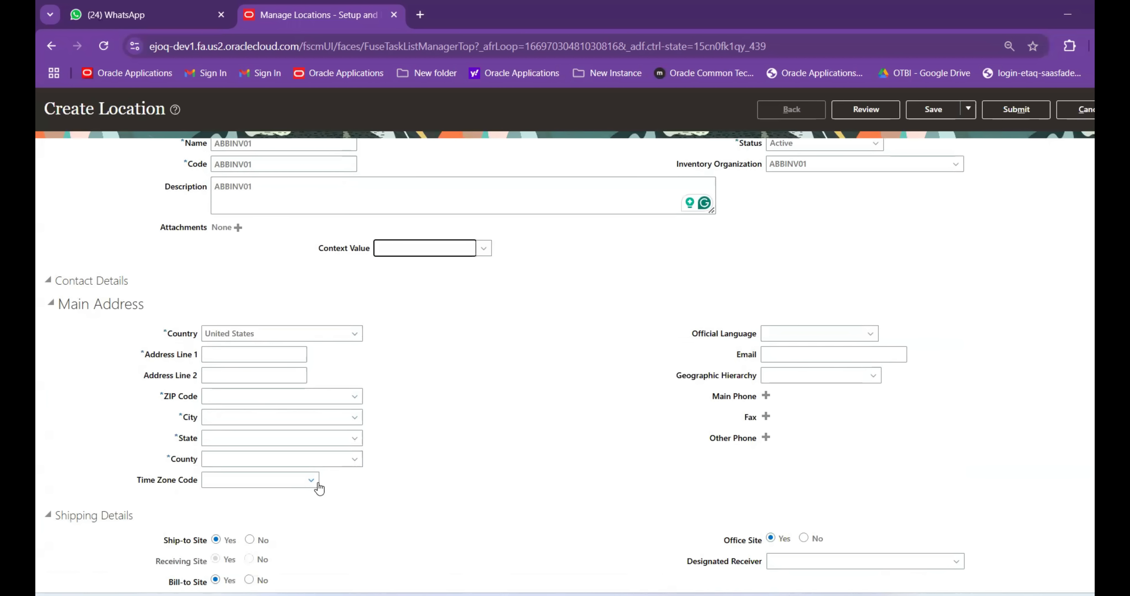
Set the main address ZIP Code to 19087 (Radnor, PA) via ZIP code search
left_click(353, 397)
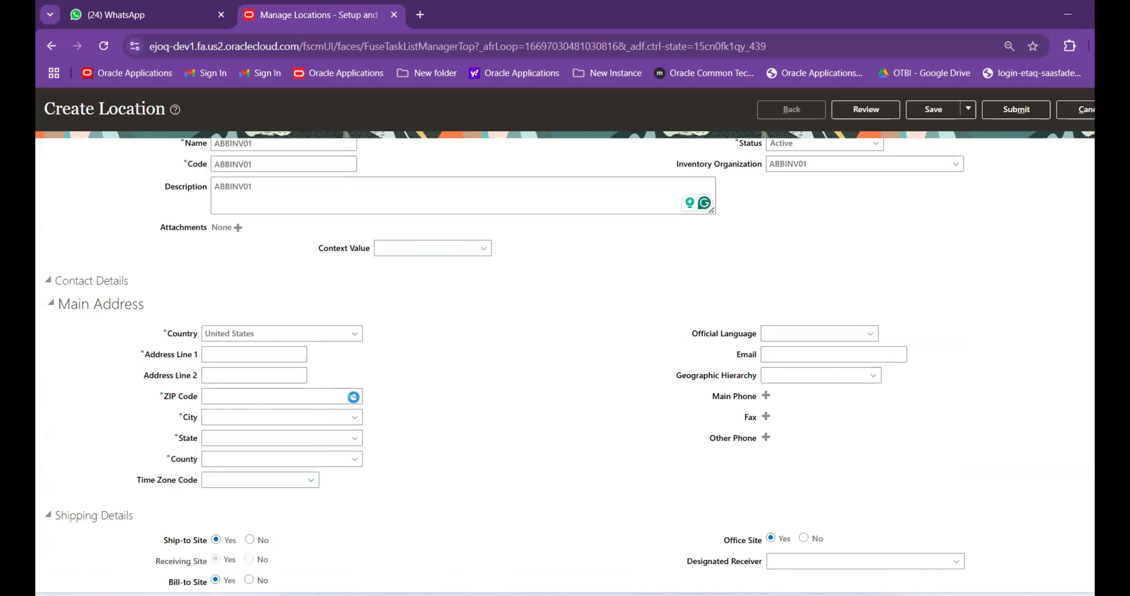
left_click(223, 433)
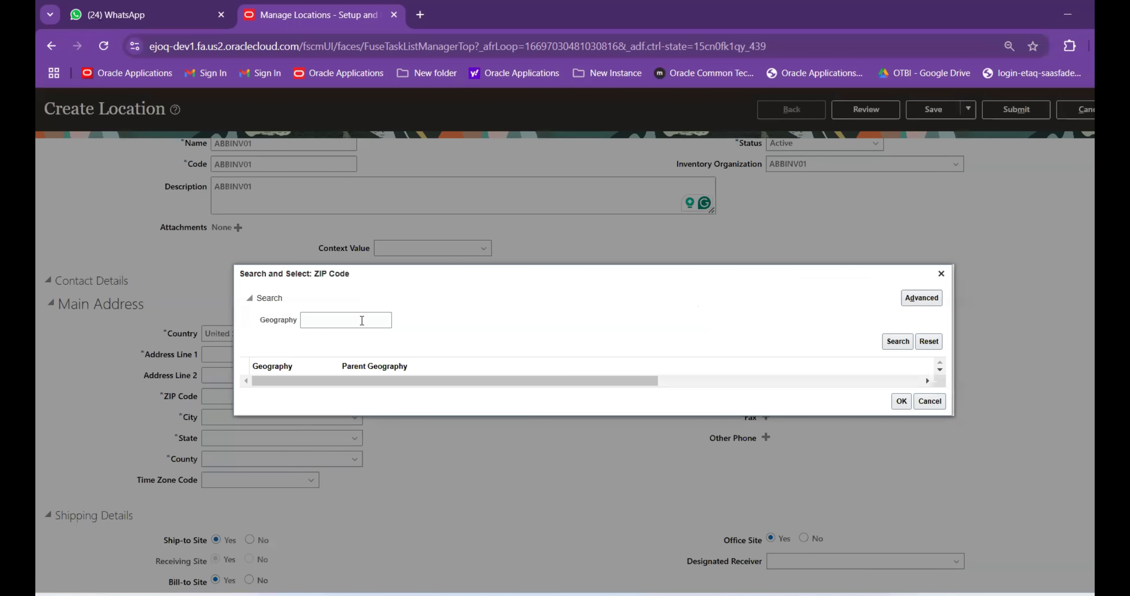
left_click(362, 321)
type("1")
left_click(895, 341)
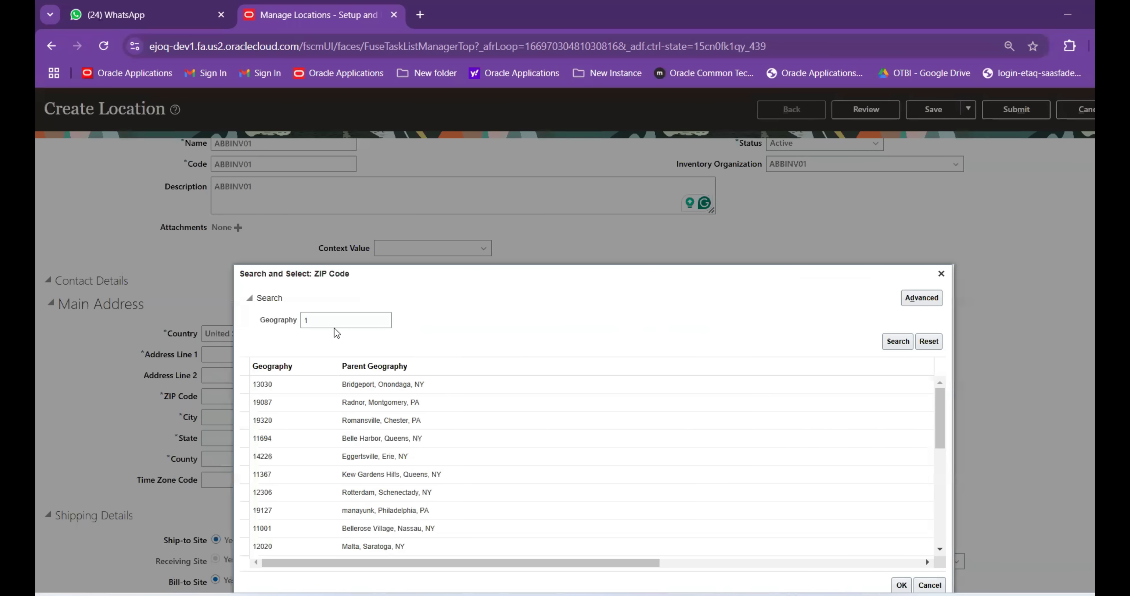
left_click(328, 363)
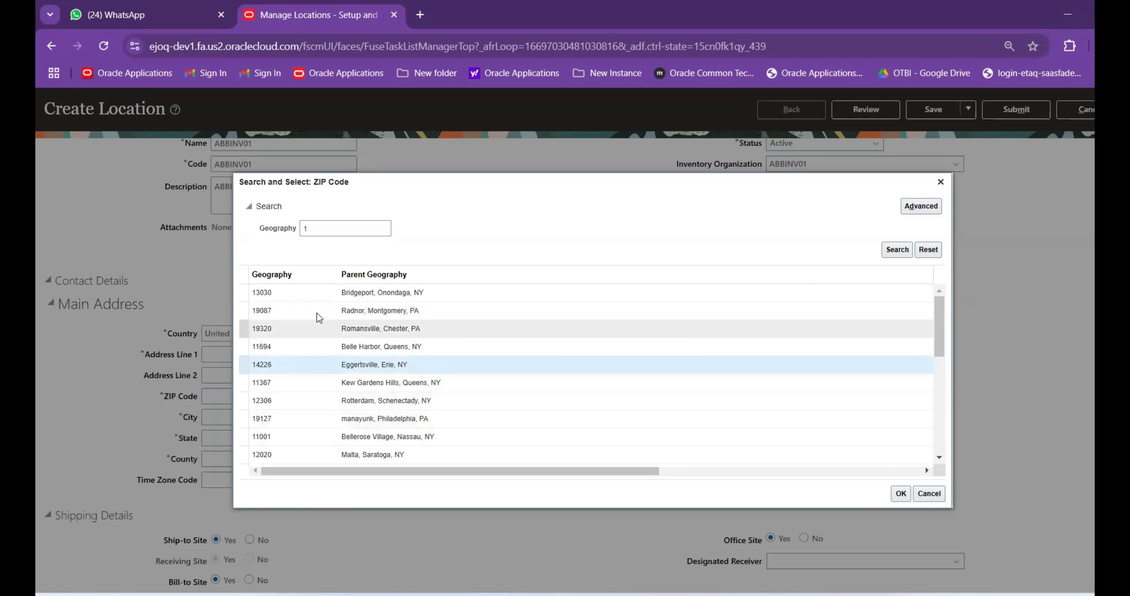
left_click(900, 494)
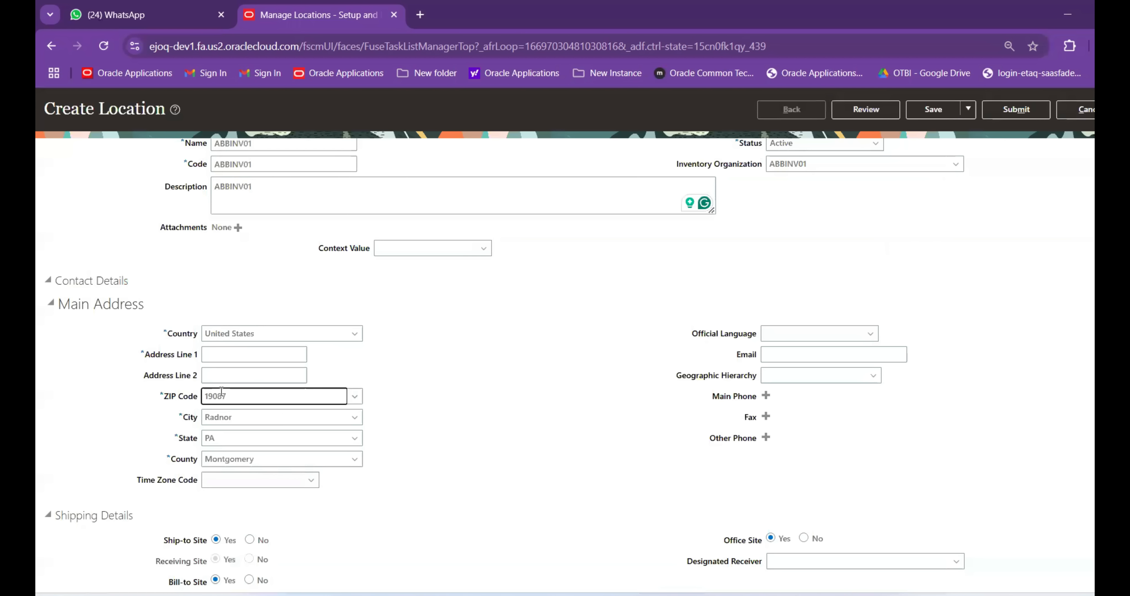
Paste ABBINV01 into Address Line 1
left_click(211, 352)
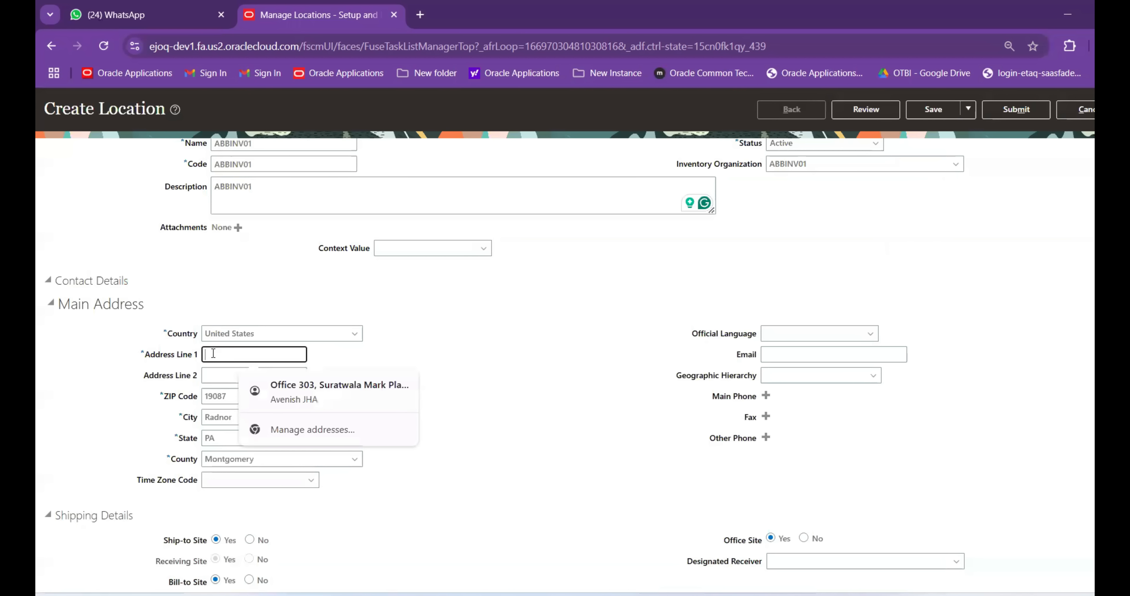
key("ctrl+v")
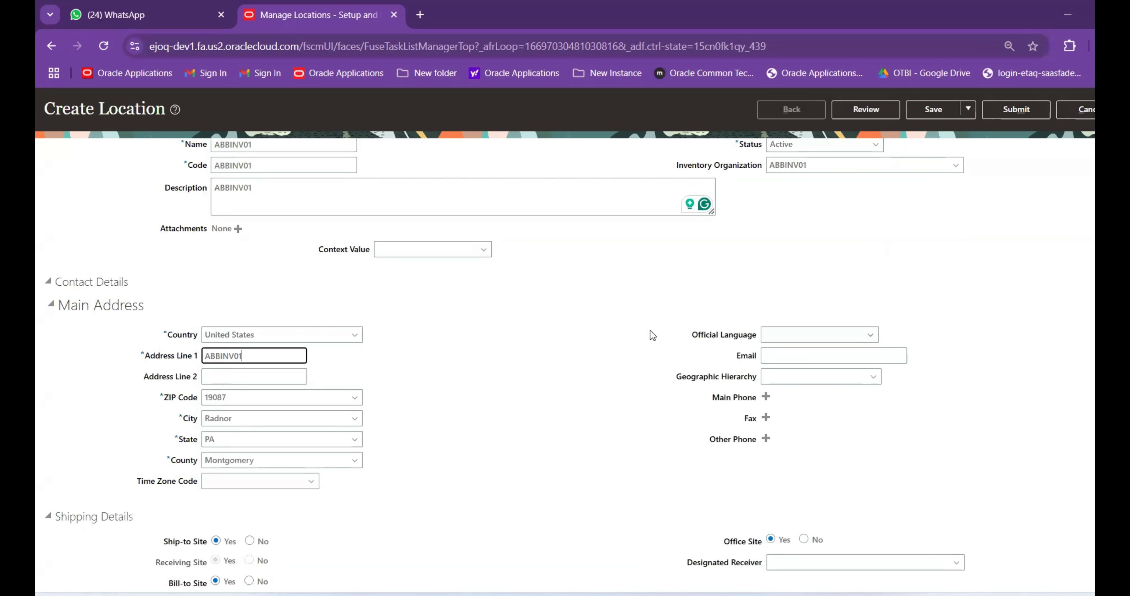
scroll(658, 347, "up", 3)
scroll(733, 397, "down", 1)
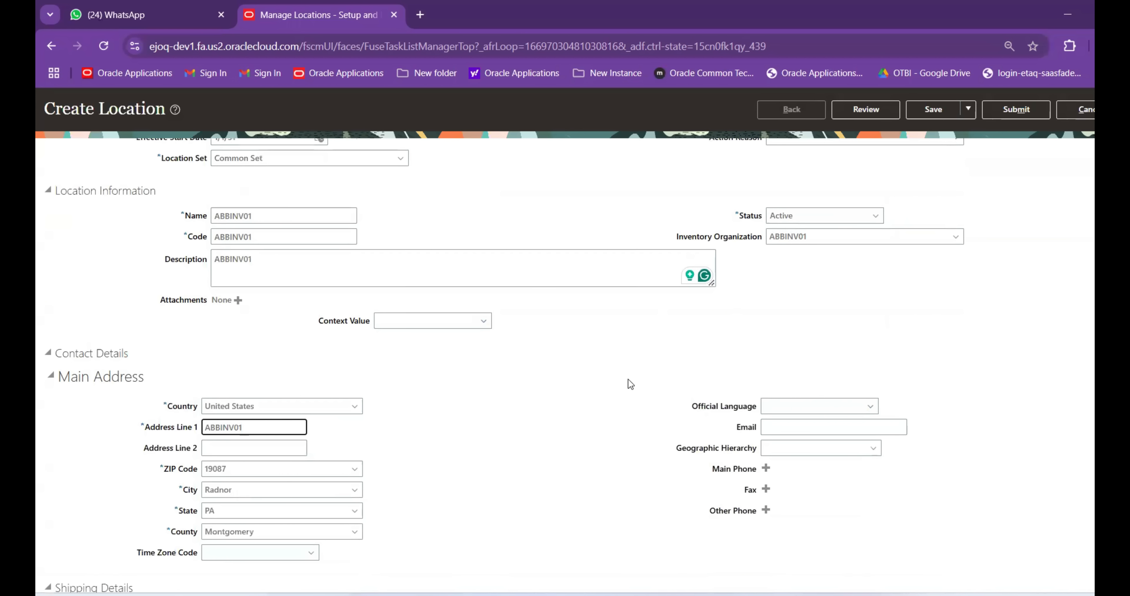
scroll(1033, 324, "down", 2)
scroll(1034, 324, "up", 4)
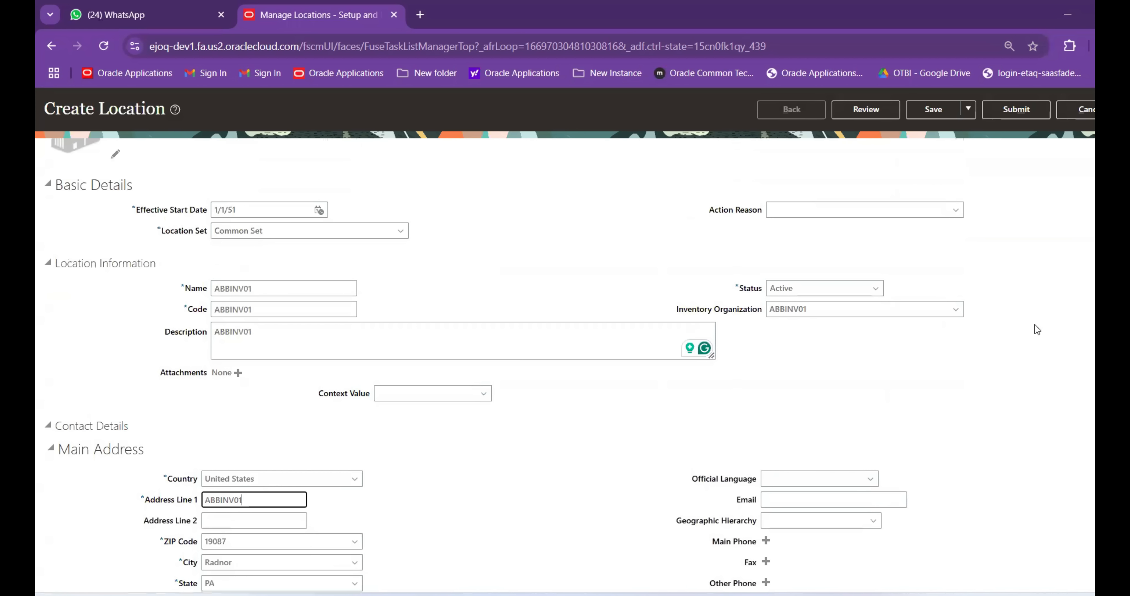
Submit the ABBINV01 location, accept the warning and confirmation, and start another location
left_click(1021, 111)
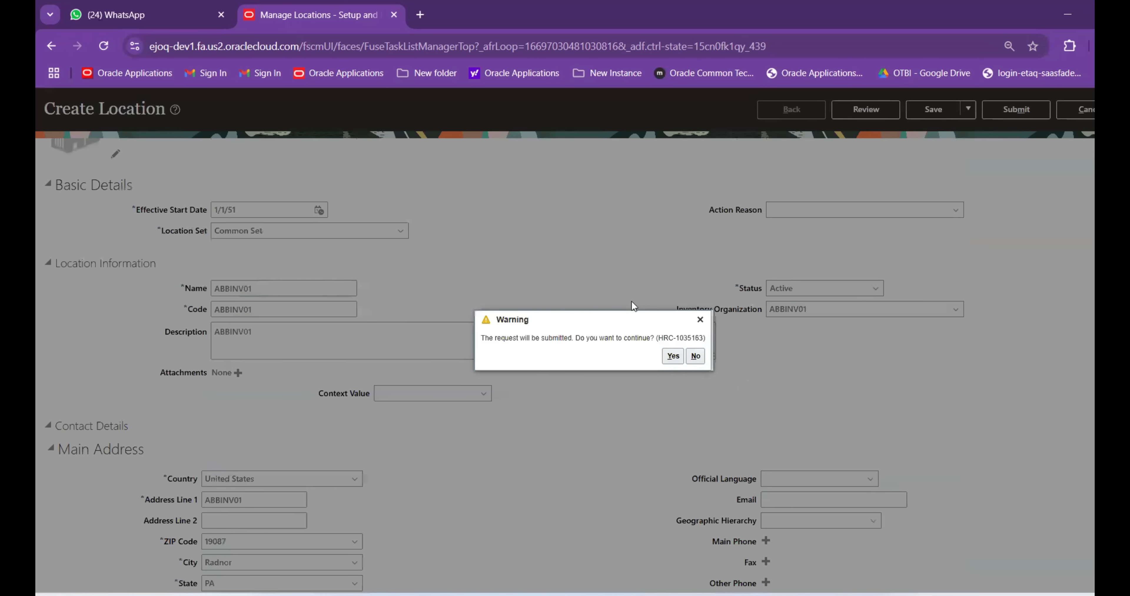
key("Return")
left_click(627, 358)
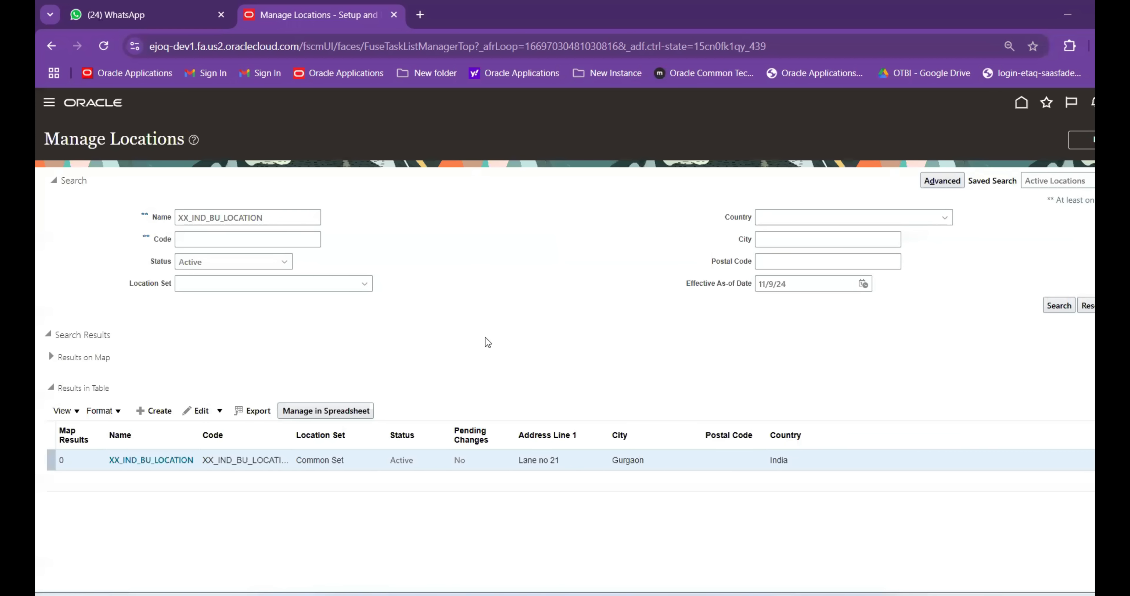
left_click(163, 412)
left_click(827, 585)
Add a Location row in A12 listing ABBINV01 and ABBINV02, then copy ABBINV02 from C12
left_click(240, 279)
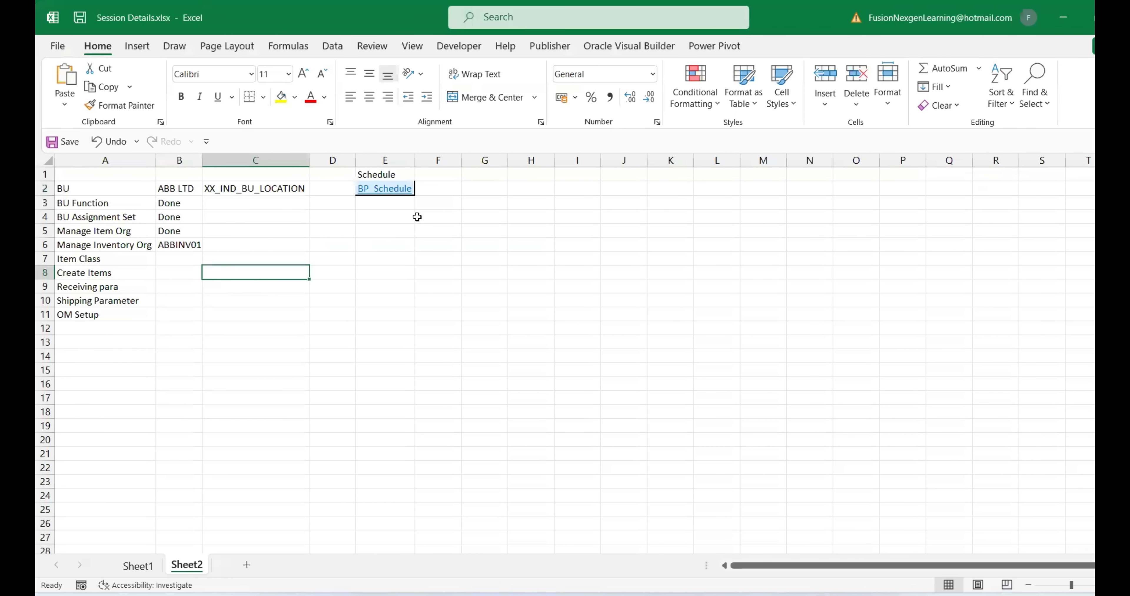
left_click(92, 329)
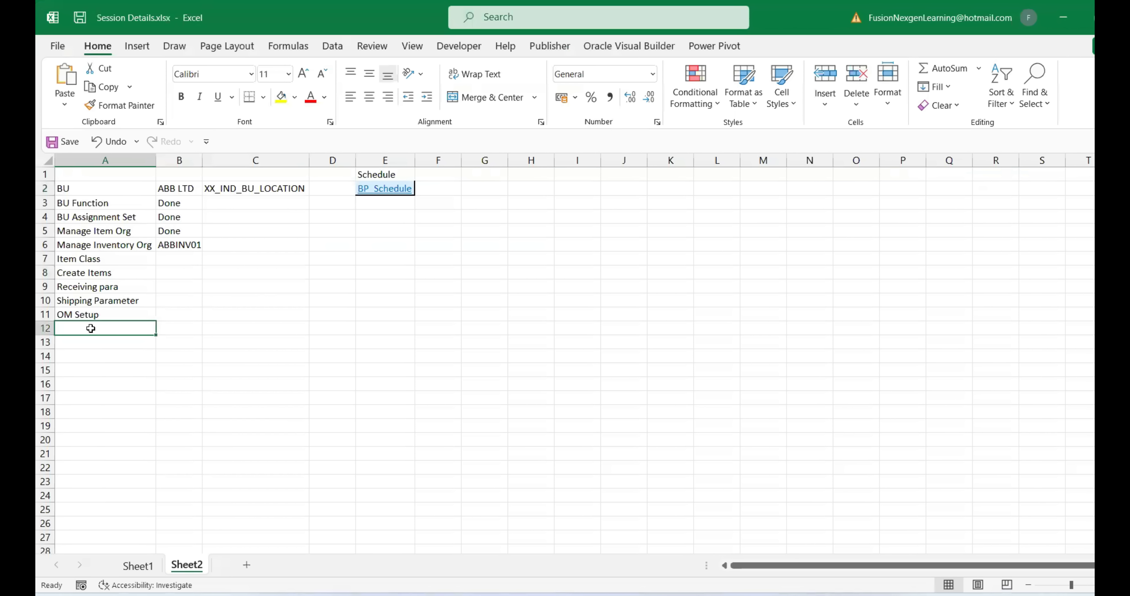
type("Location")
key("Tab")
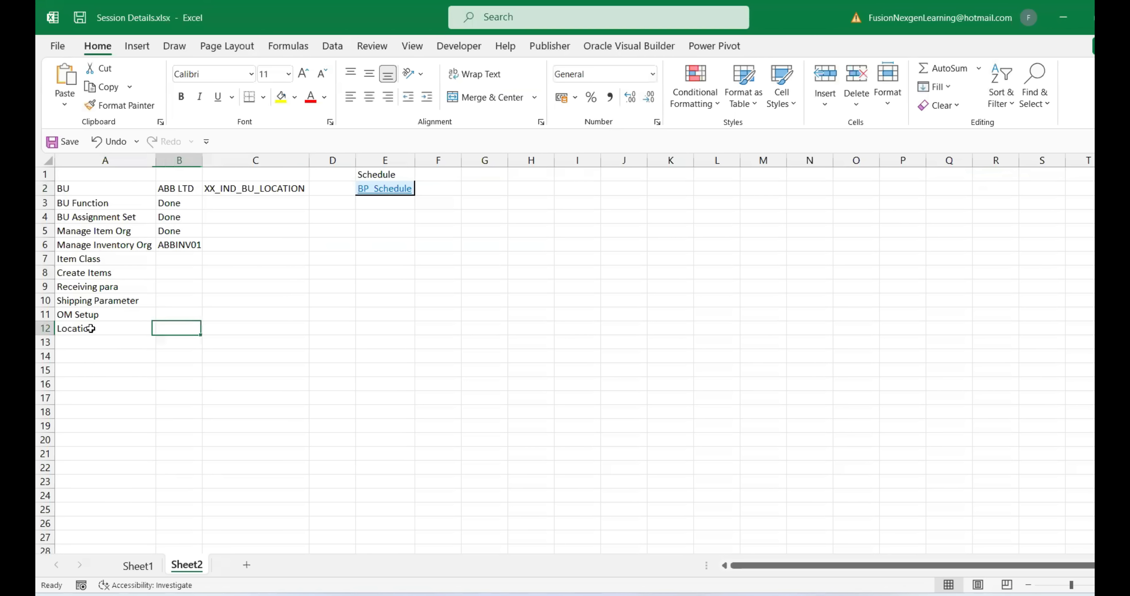
type("ABB")
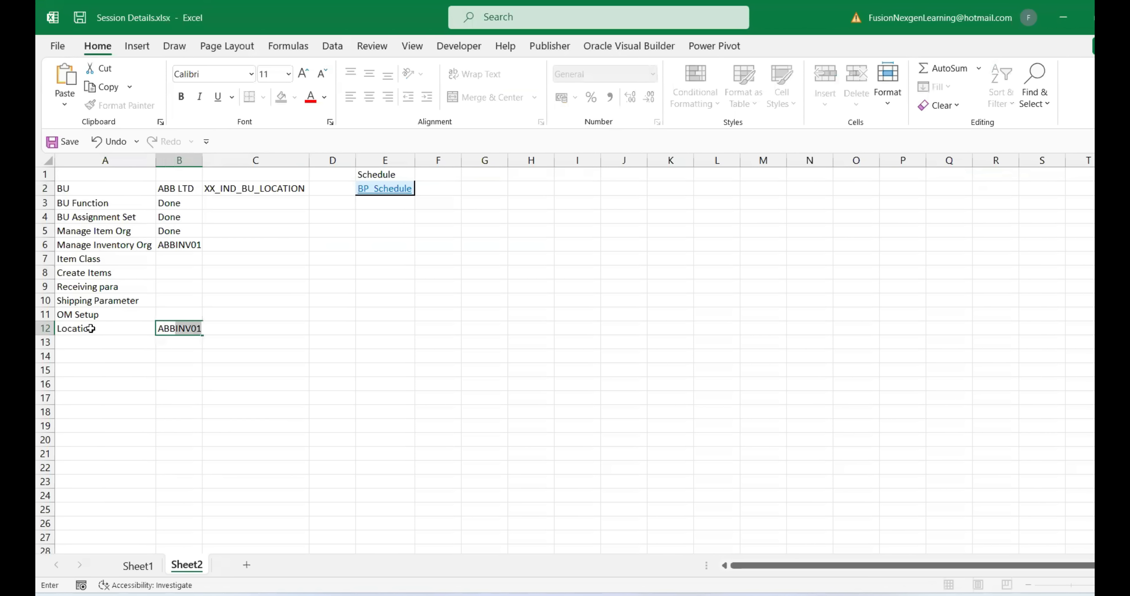
key("Tab")
key("Tab")
key("Left")
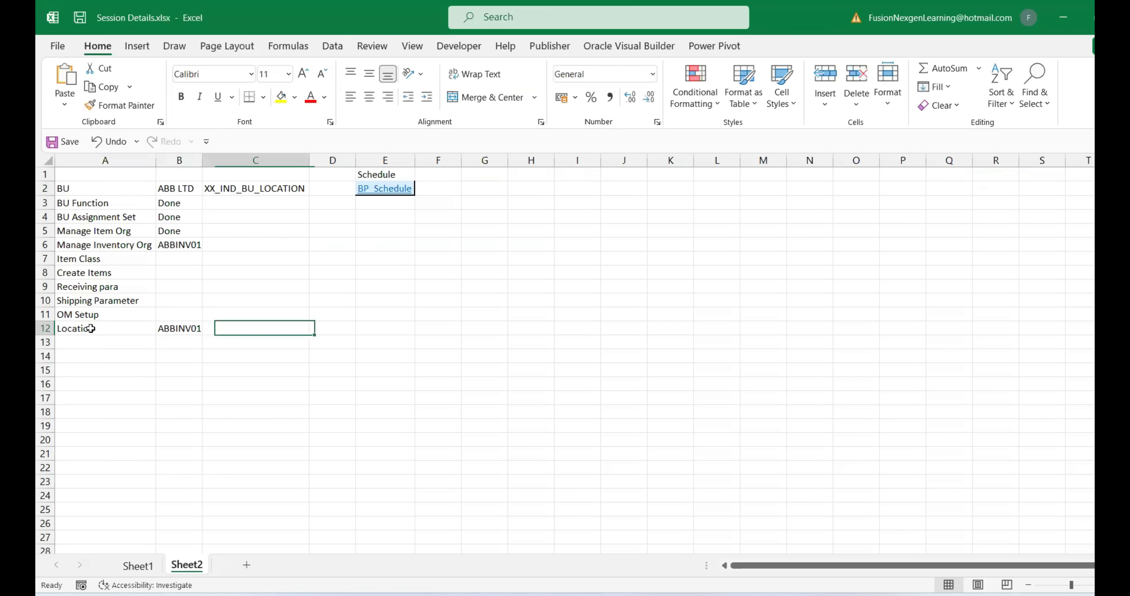
type("ABBINV02")
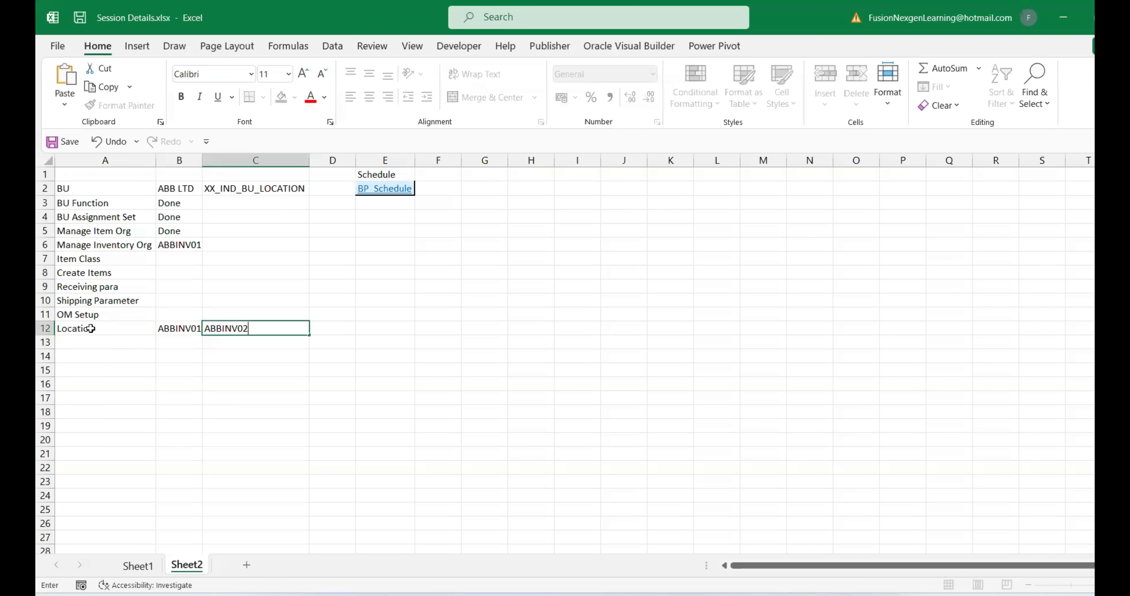
key("Tab")
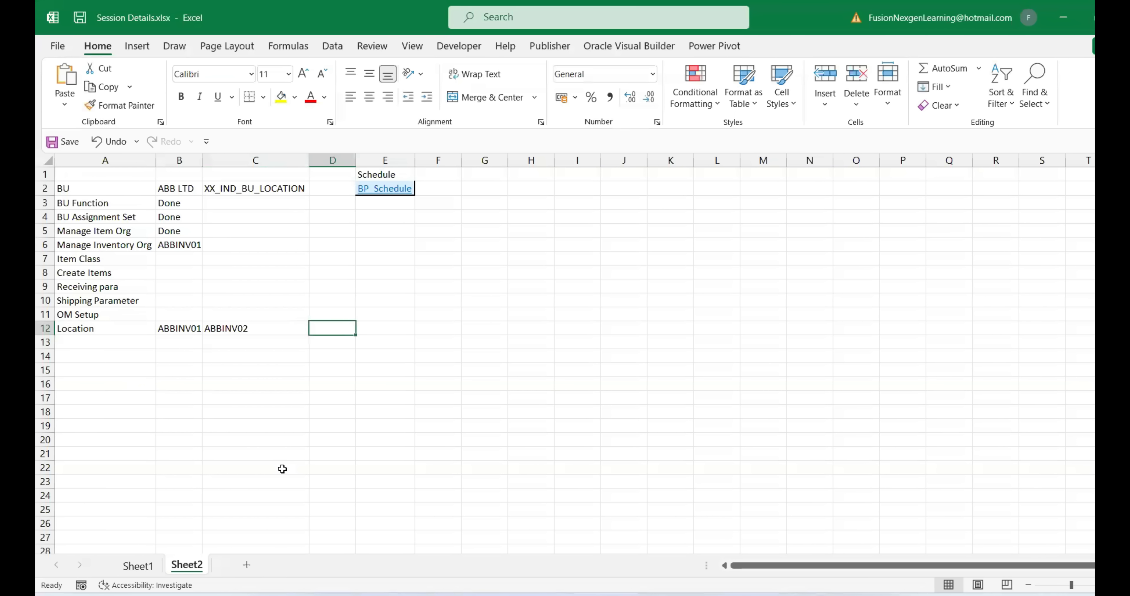
left_click(264, 330)
key("ctrl+c")
Paste ABBINV02 as the new location's name, code and description
left_click(766, 535)
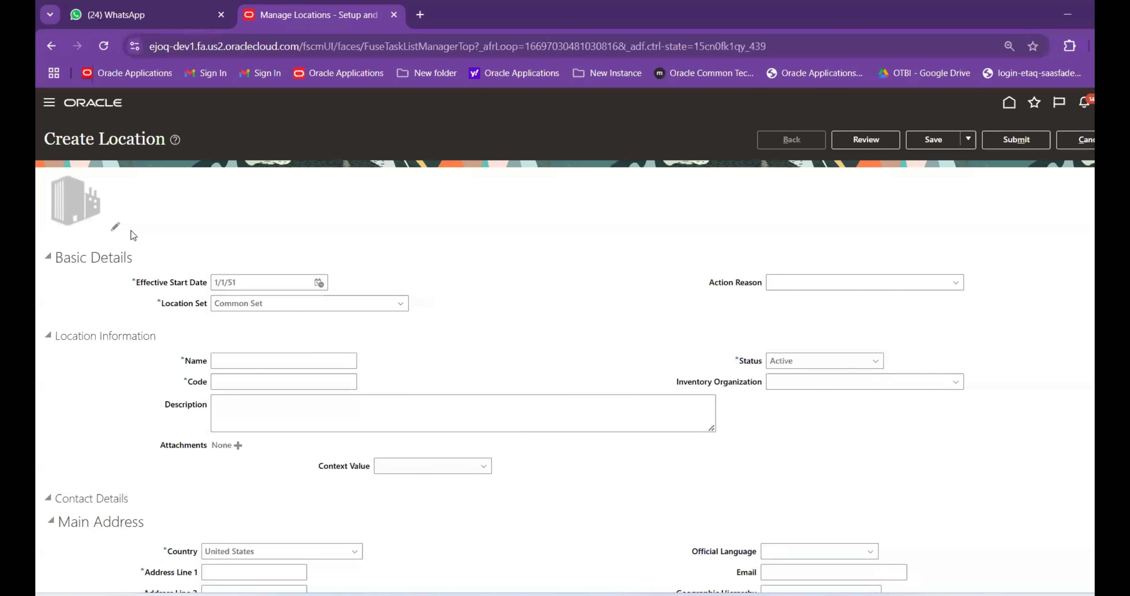
key("Tab")
key("Tab")
key("Tab")
key("Tab")
key("Tab")
key("Tab")
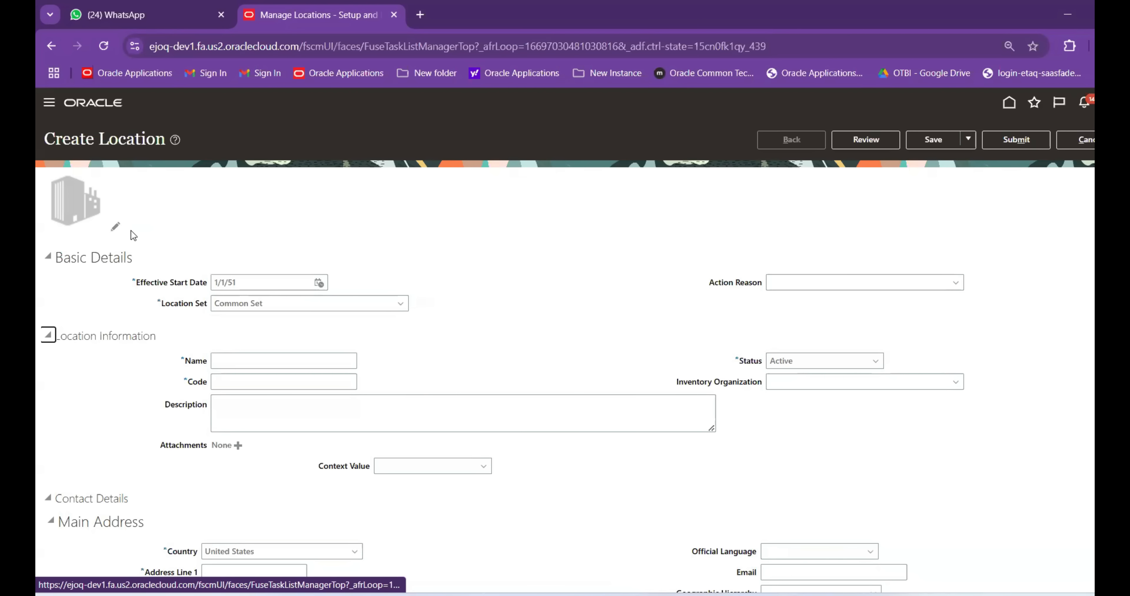
key("ctrl+v")
key("Tab")
key("ctrl+v")
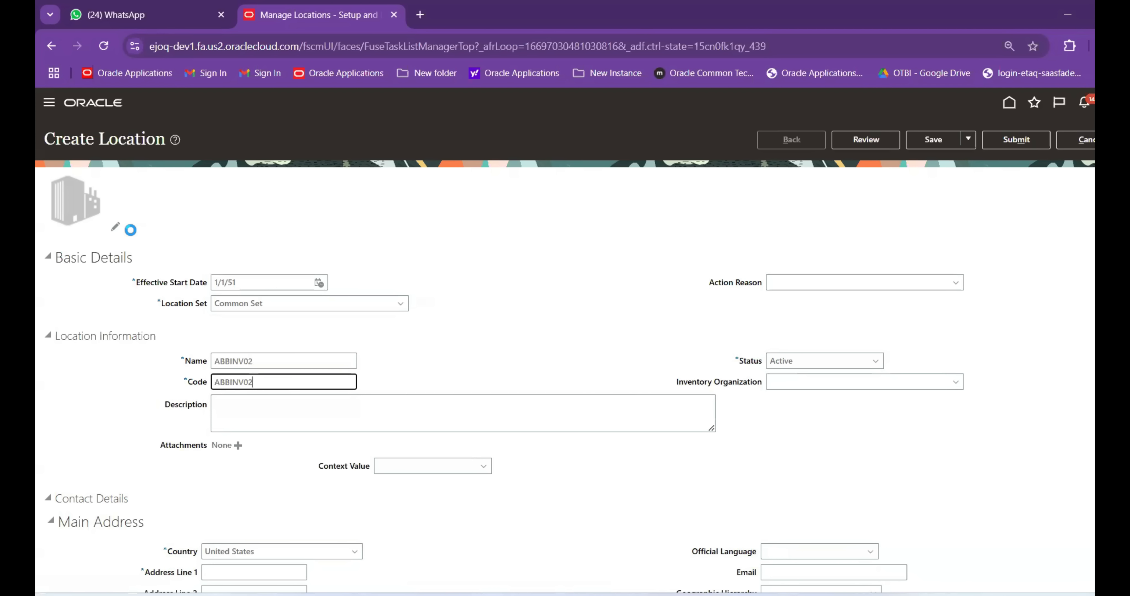
key("Tab")
key("Tab")
key("Tab")
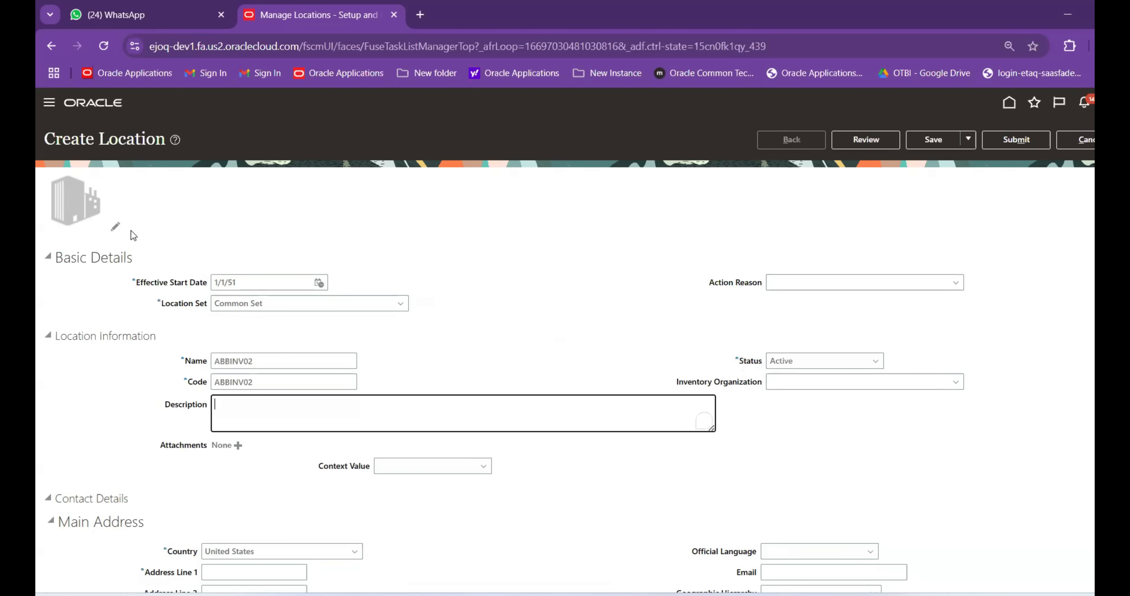
key("ctrl+v")
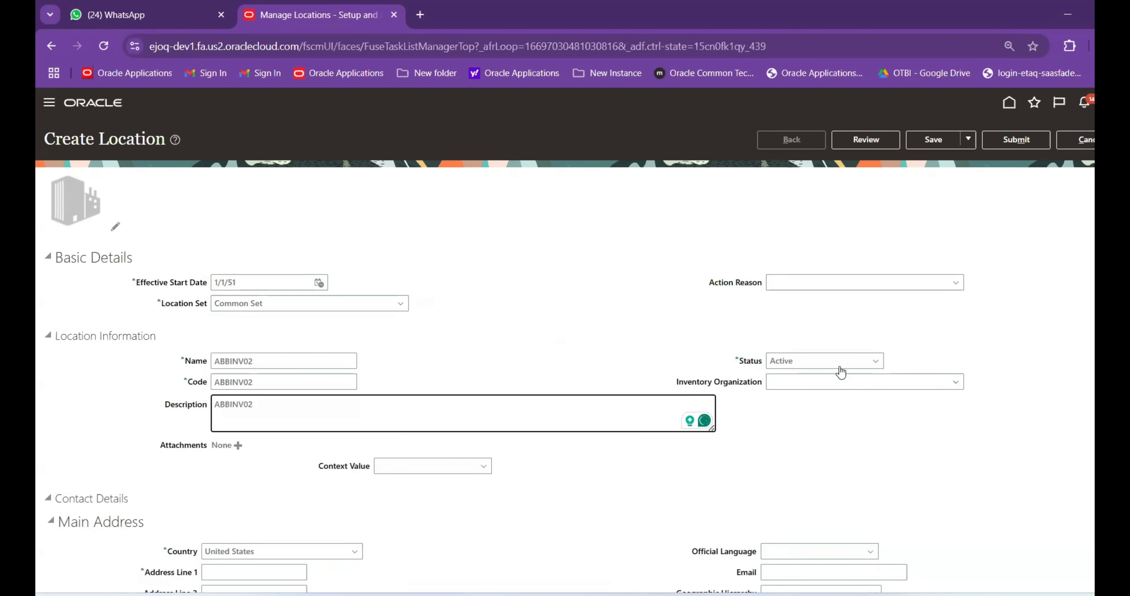
Set the ZIP Code to 14226 (Eggertsville, NY) via ZIP code search
scroll(702, 456, "down", 5)
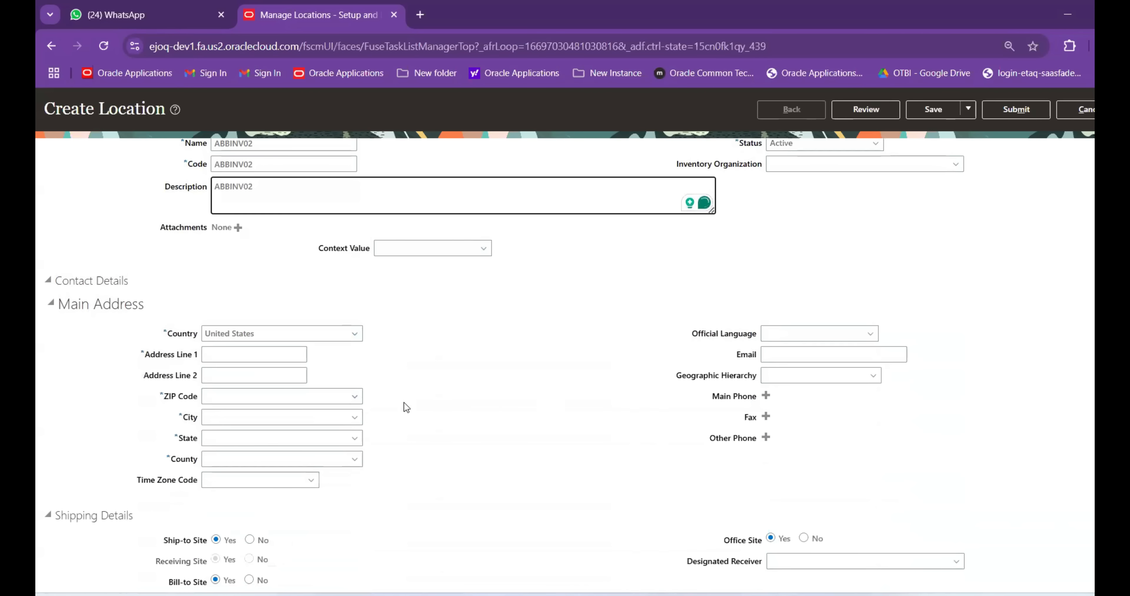
left_click(357, 397)
left_click(219, 434)
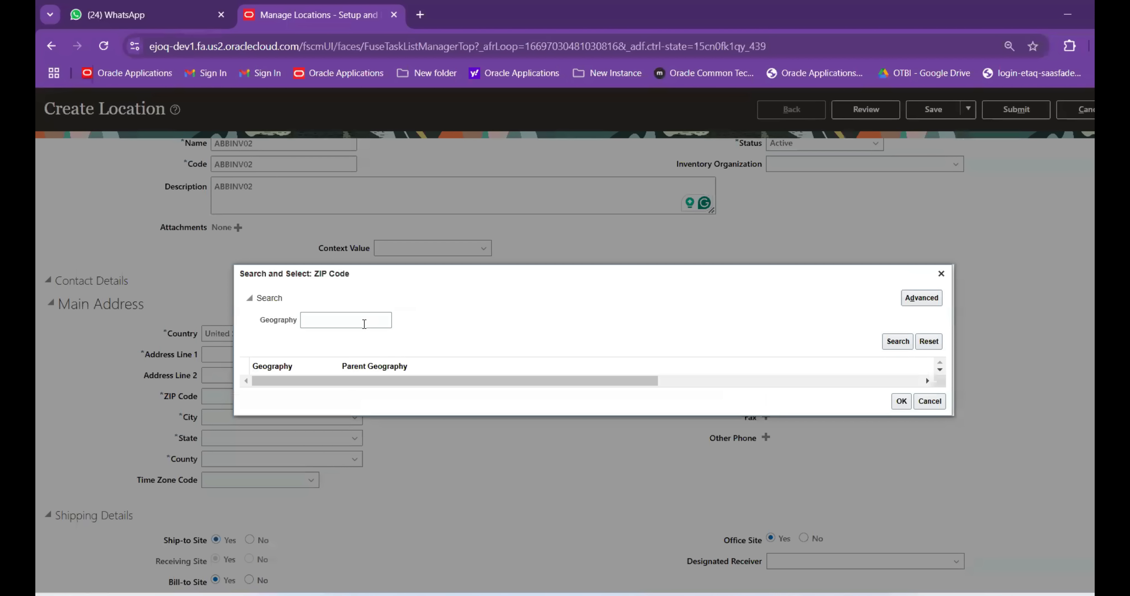
left_click(364, 324)
type("1")
left_click(898, 342)
left_click(411, 365)
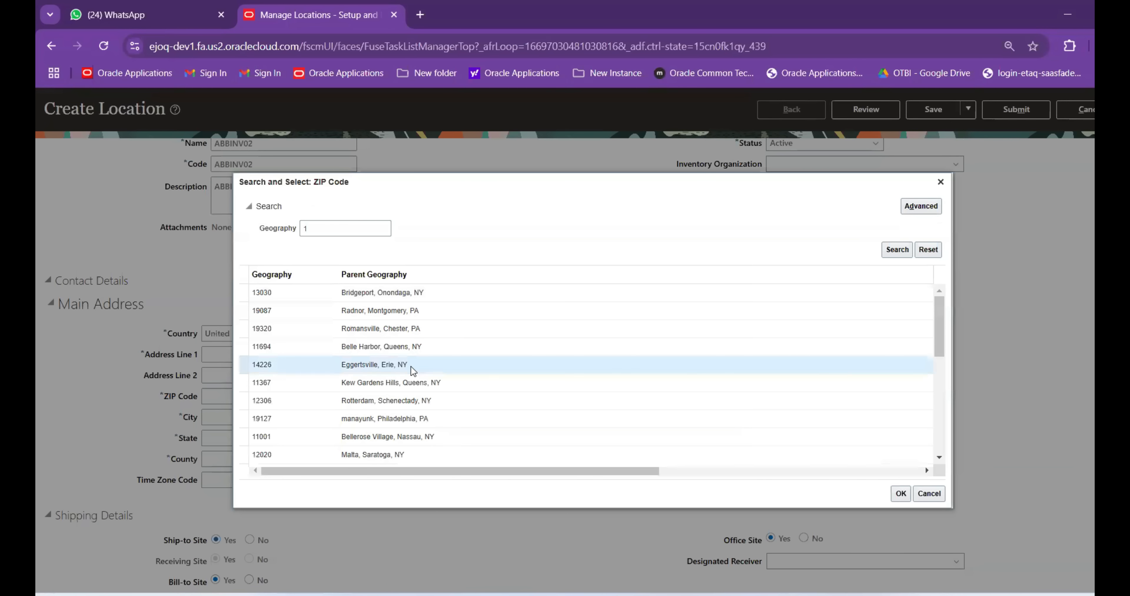
left_click(900, 493)
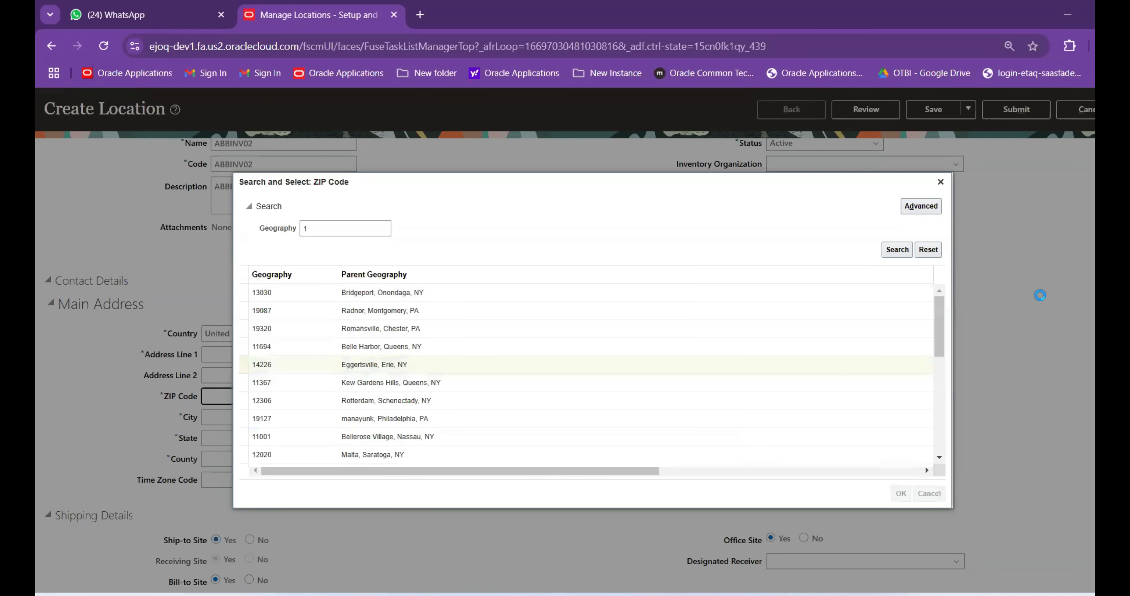
scroll(462, 334, "up", 3)
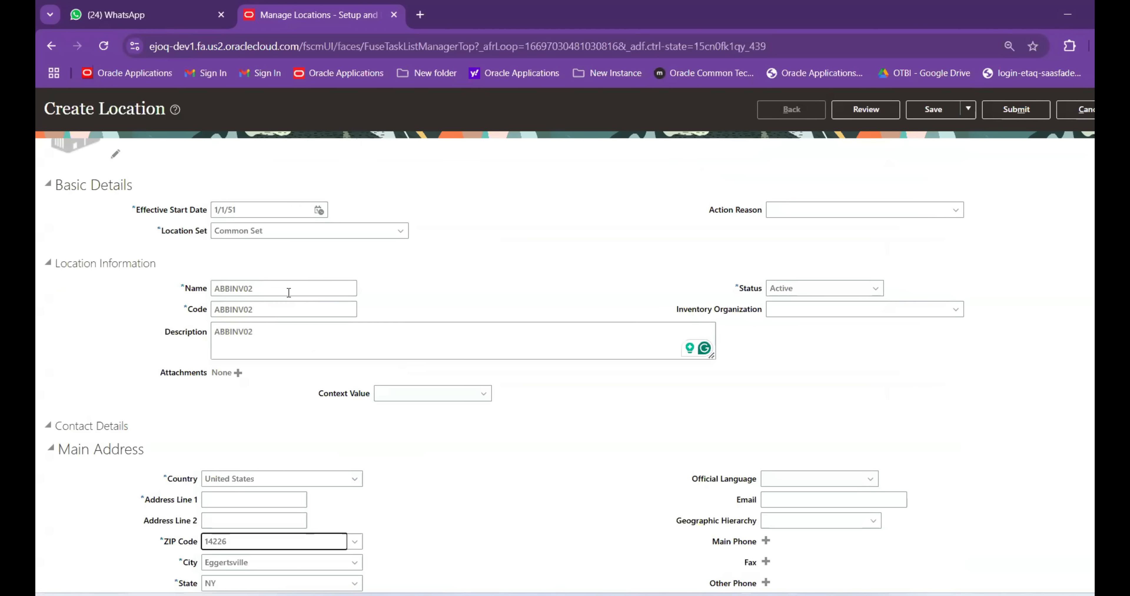
scroll(386, 416, "down", 2)
scroll(307, 315, "up", 2)
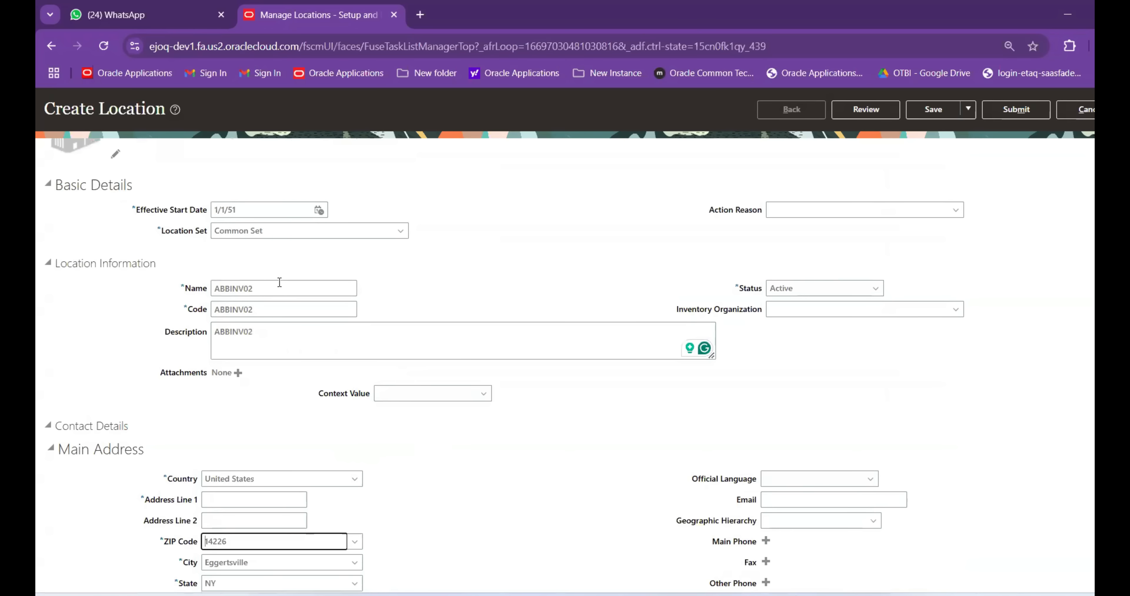
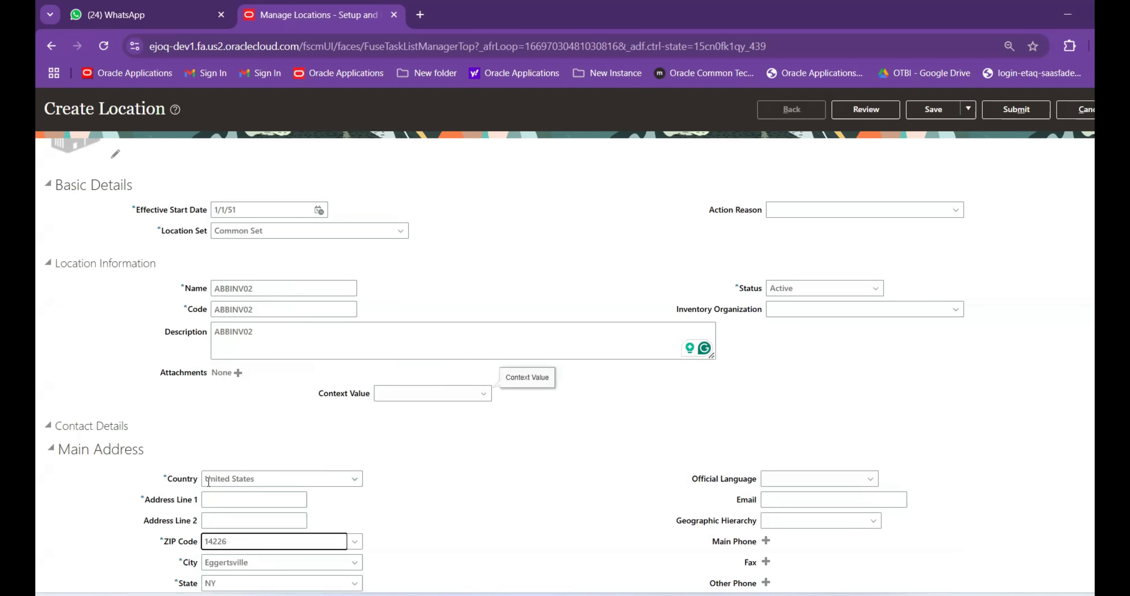
Close the ZIP Code search without changes, keeping Eggertsville, NY 14226
scroll(306, 485, "down", 3)
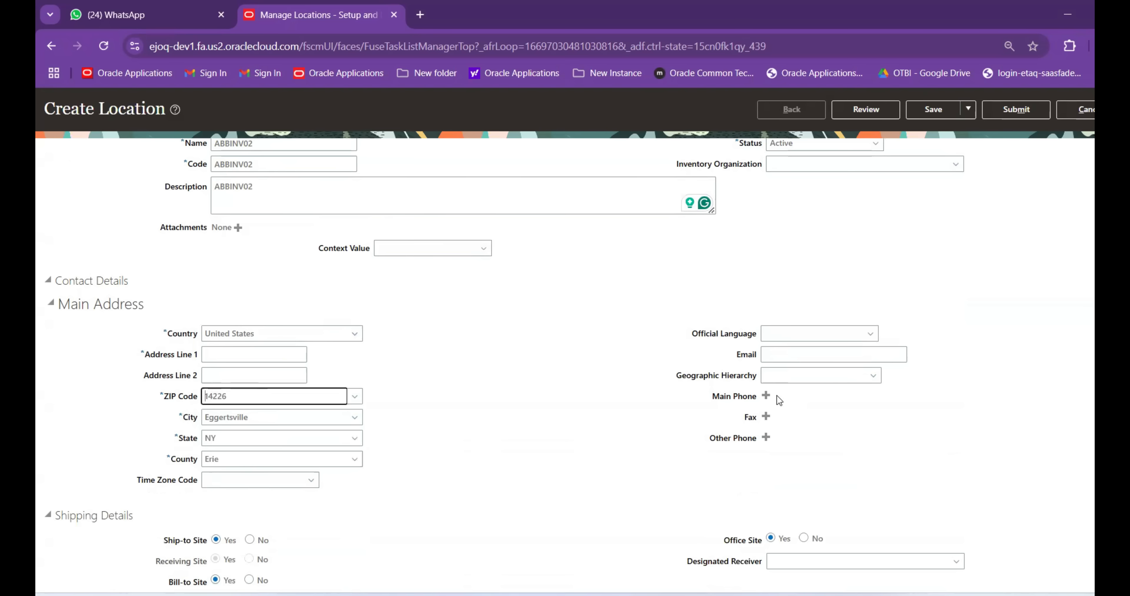
scroll(616, 407, "down", 5)
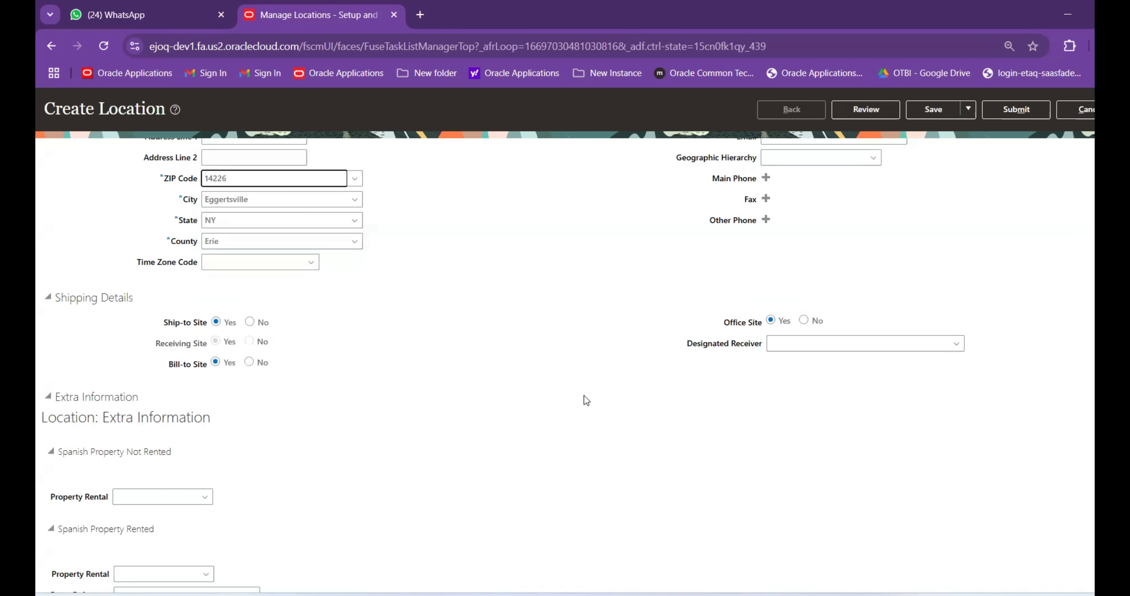
scroll(530, 413, "up", 5)
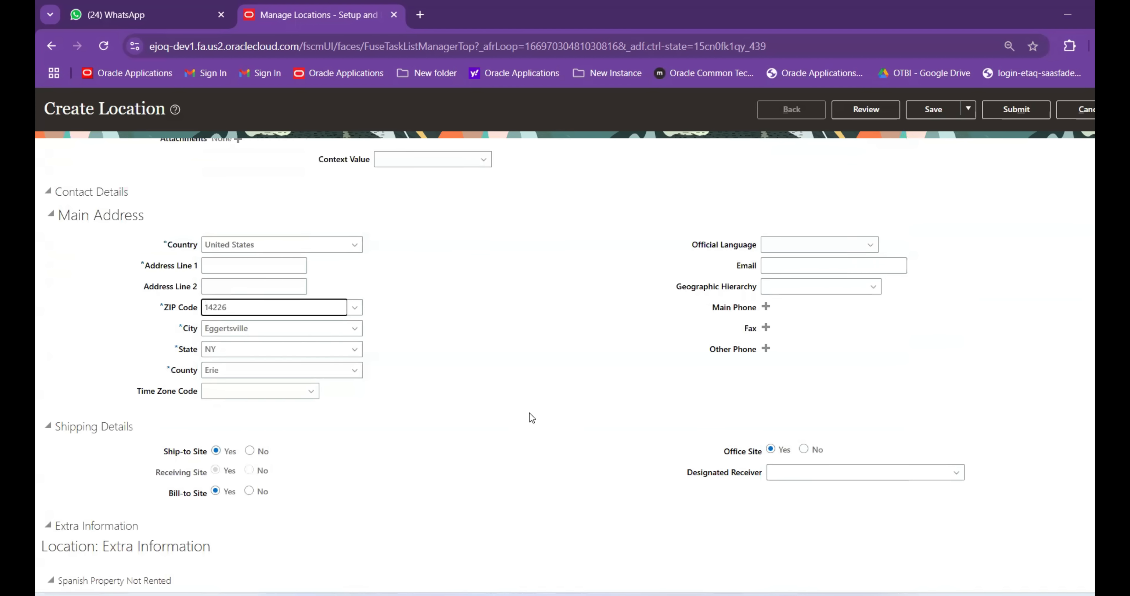
key("Tab")
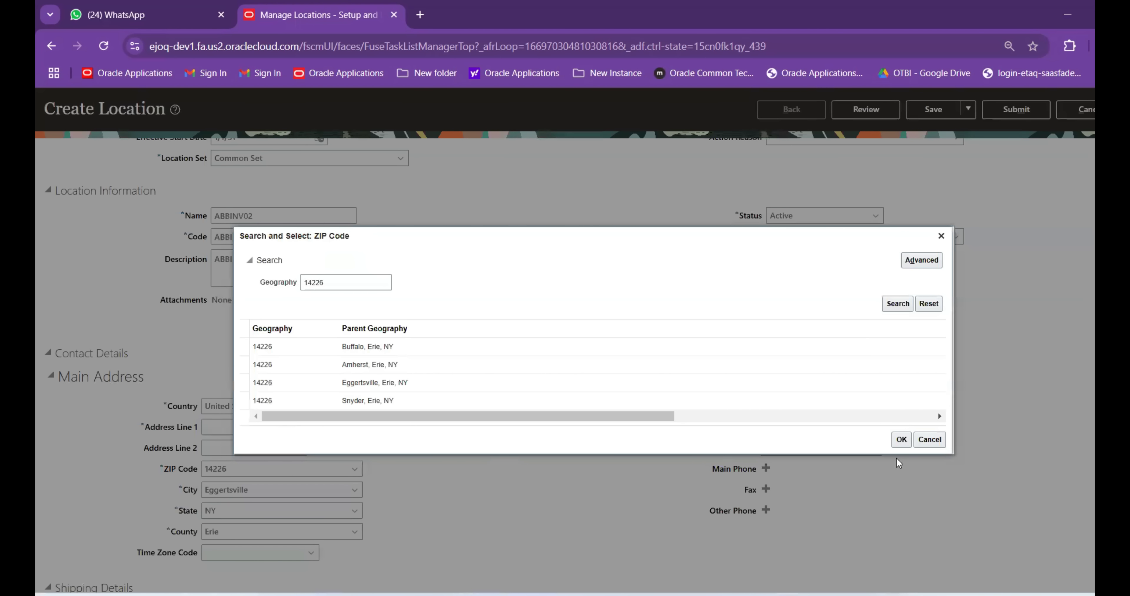
left_click(930, 439)
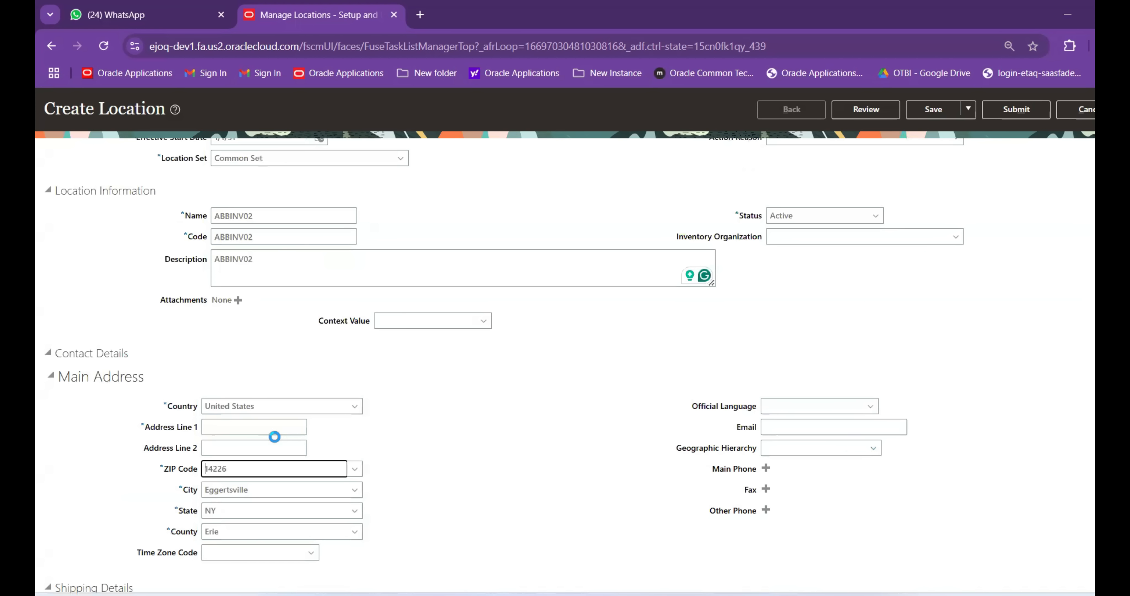
Enter ABBINV02 as Address Line 1 and submit the location, confirming the warning
left_click(273, 426)
type("ABBINV02")
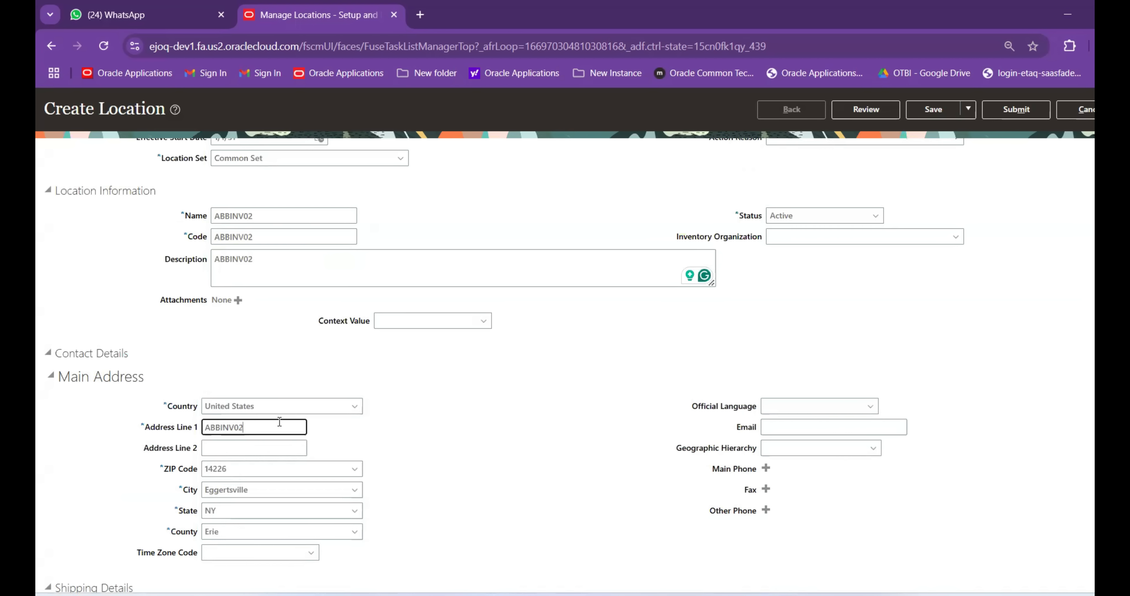
scroll(960, 194, "up", 3)
left_click(1018, 141)
left_click(673, 356)
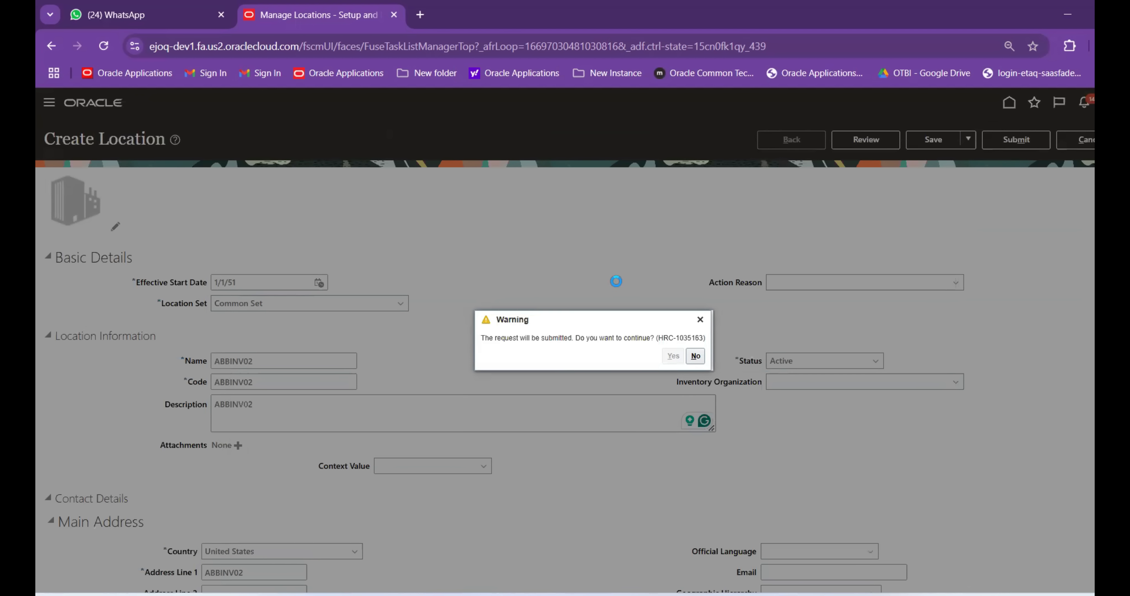
Acknowledge the ABBINV02 submission confirmation and close Manage Locations
left_click(627, 356)
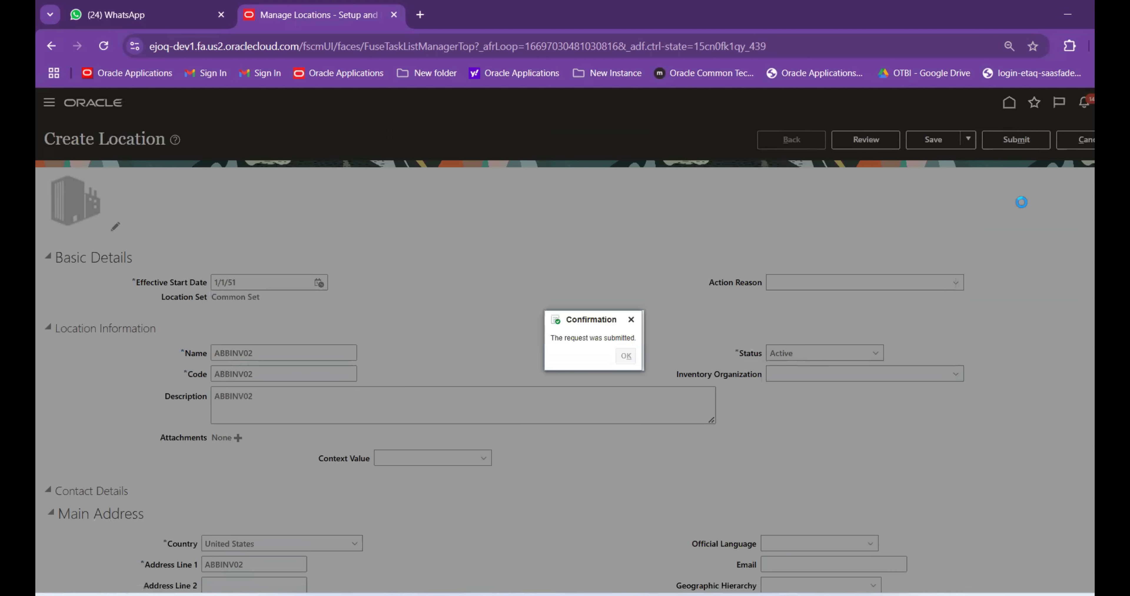
left_click(1081, 140)
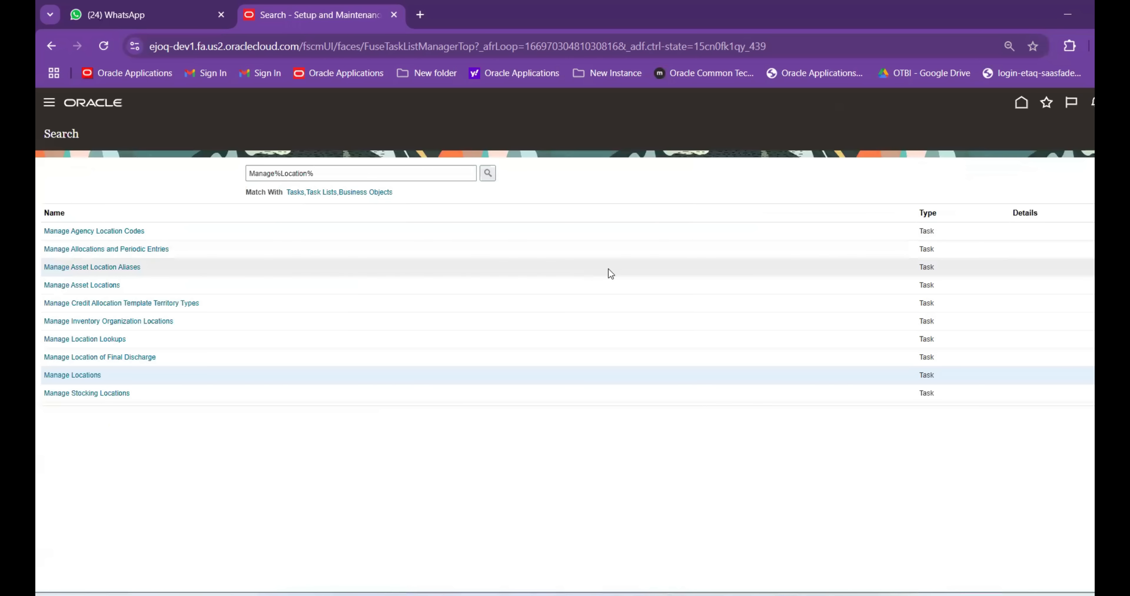
Open Manage Inventory Organizations via a Manage%Inve%Org% search and find ABBINV01
left_click_drag(314, 173, 280, 171)
type("inve%Org%")
key("Return")
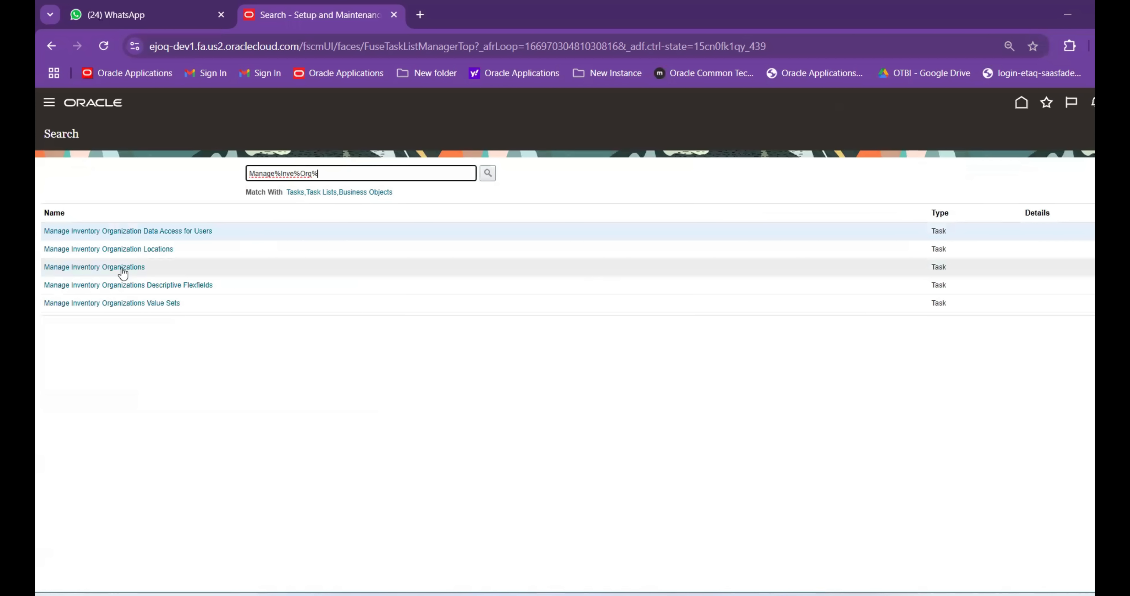
left_click(122, 270)
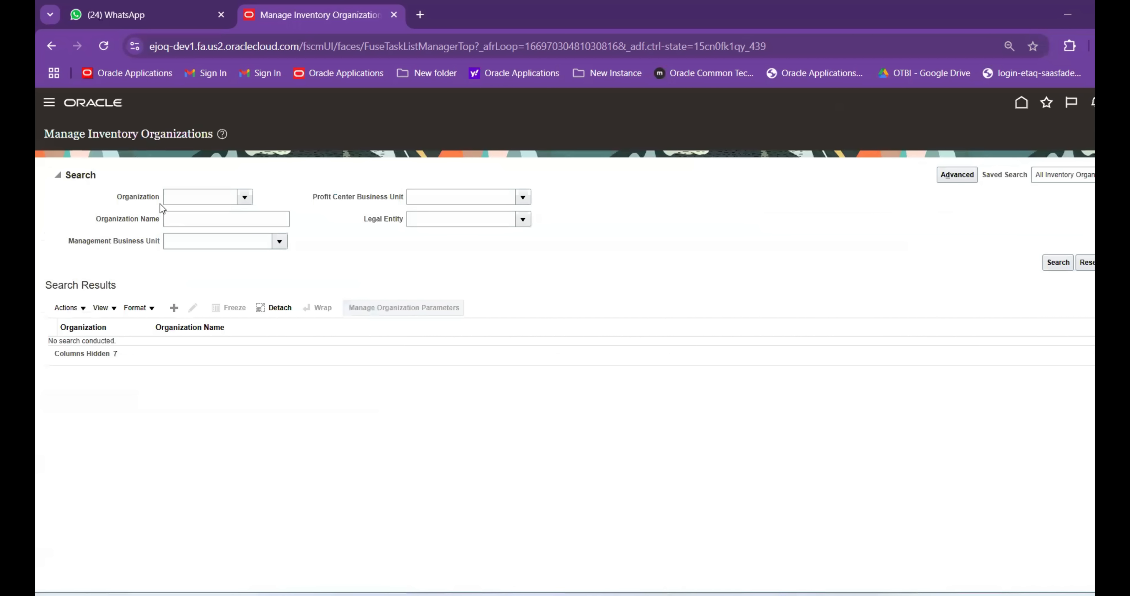
left_click(169, 196)
type("ABB")
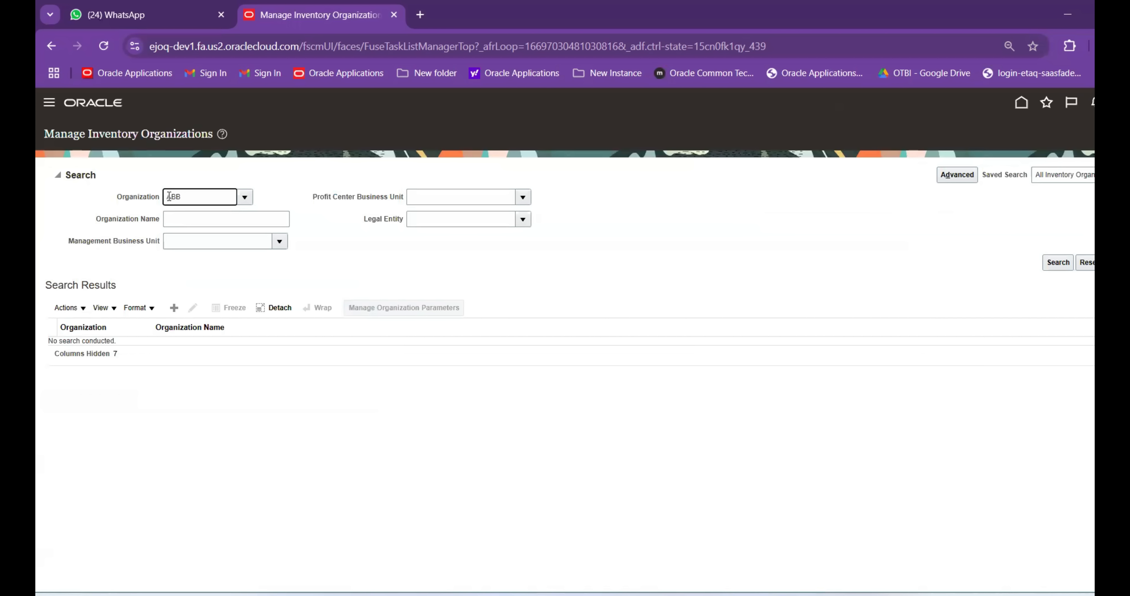
type("INV")
key("BackSpace")
type("NV01")
key("Tab")
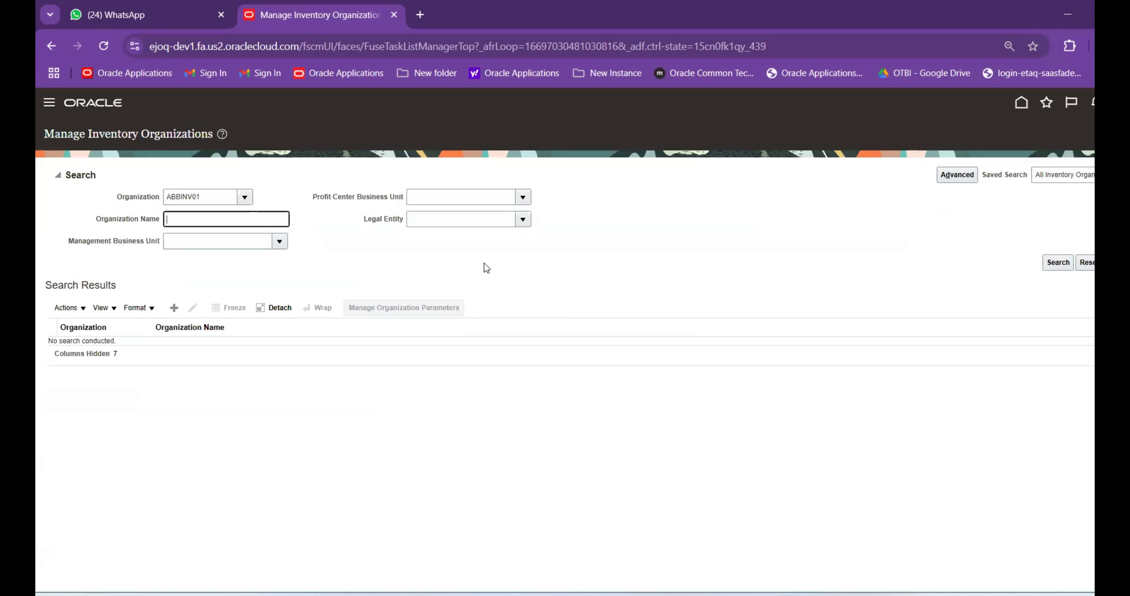
left_click(1050, 269)
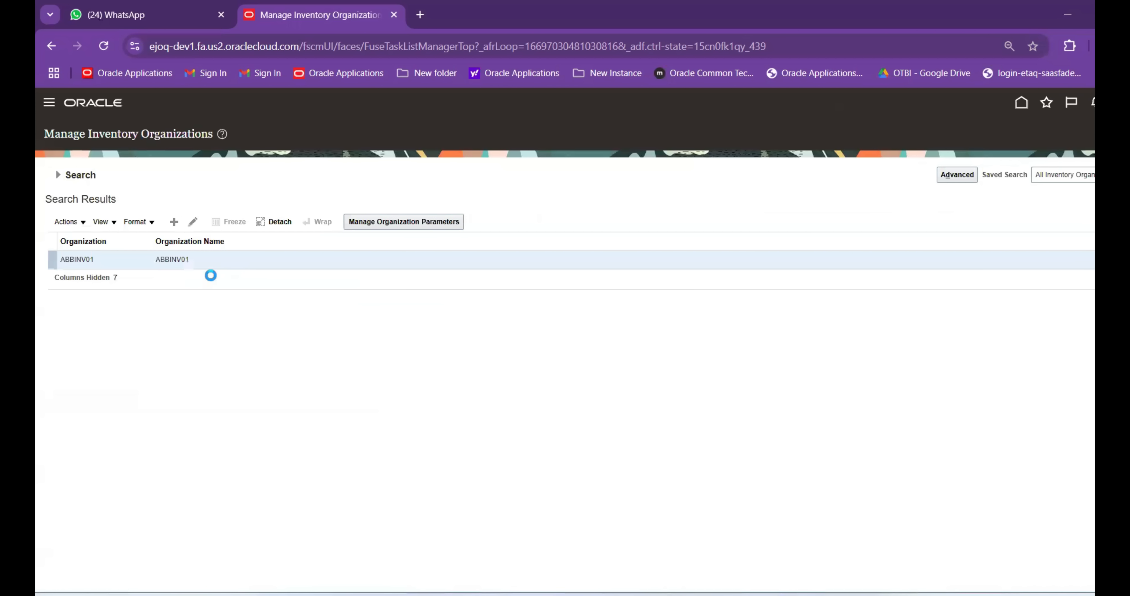
Change ABBINV01's location to ABBINV01 (Radnor, PA 19087) and continue past it
left_click(193, 225)
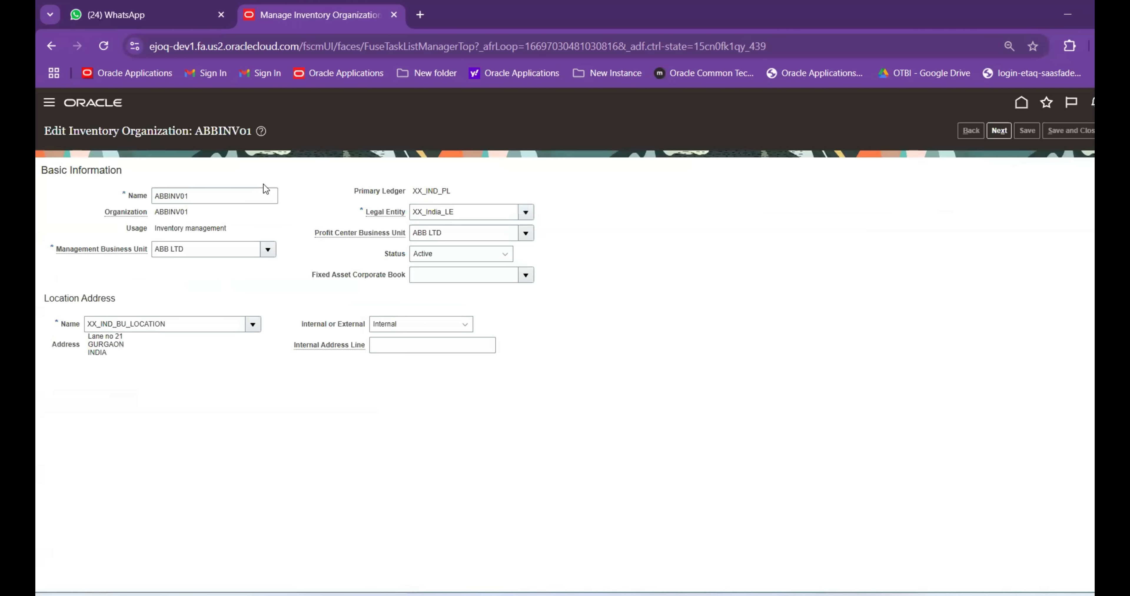
left_click_drag(184, 325, 36, 331)
type("A")
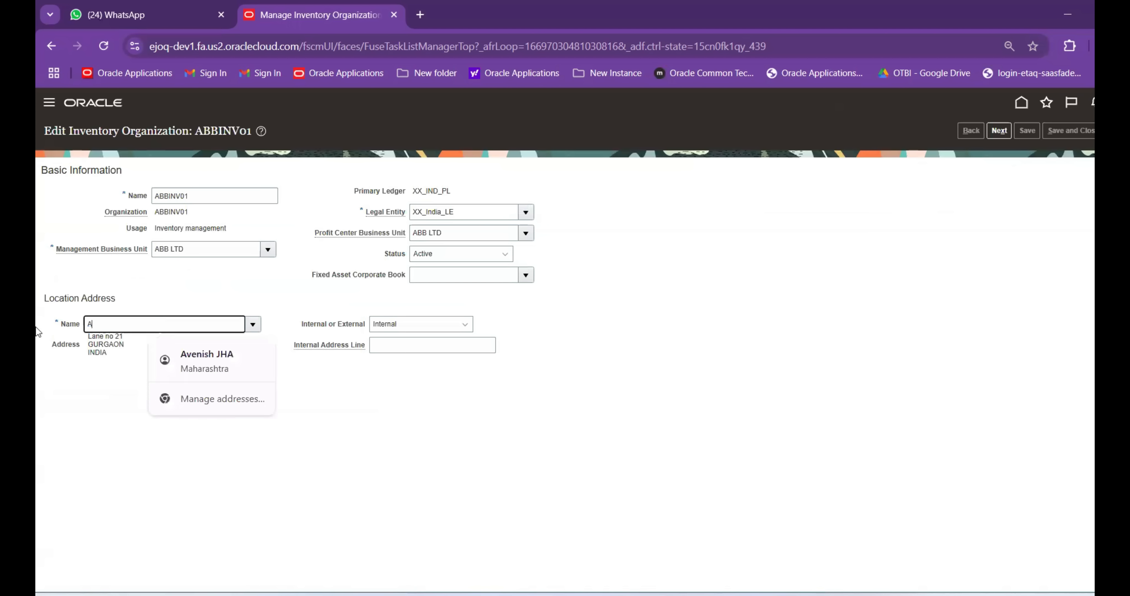
type("BBINV01")
key("Tab")
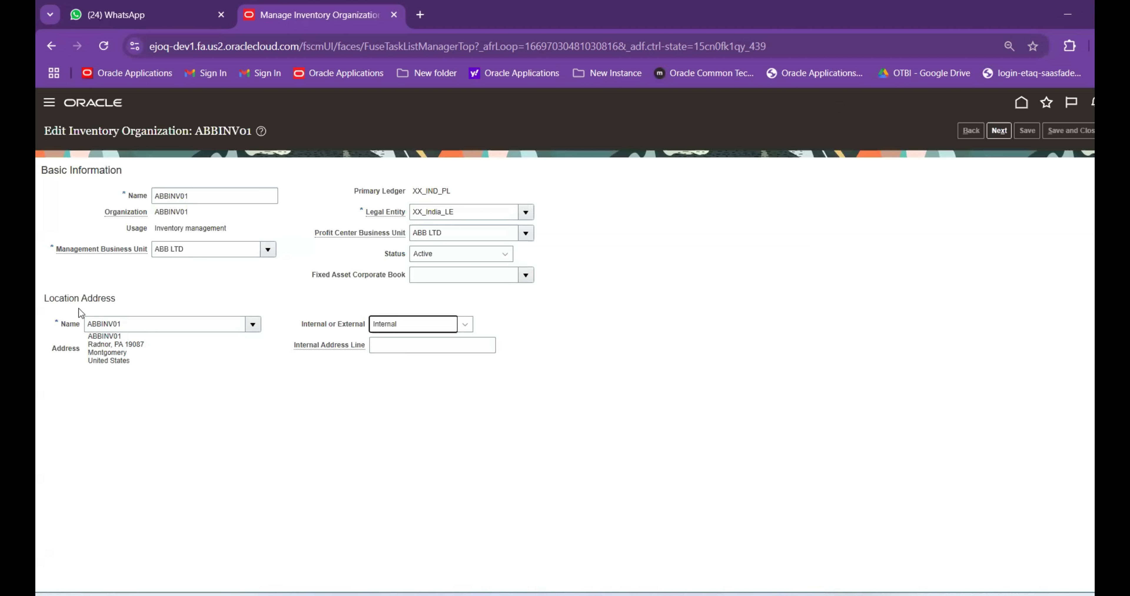
left_click(998, 130)
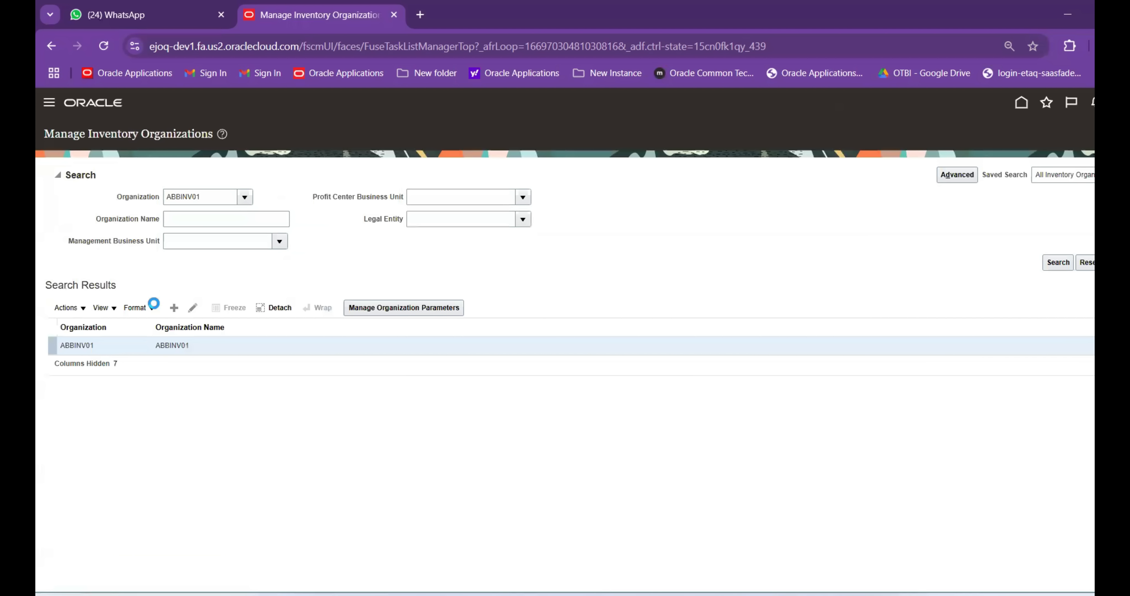
left_click(173, 307)
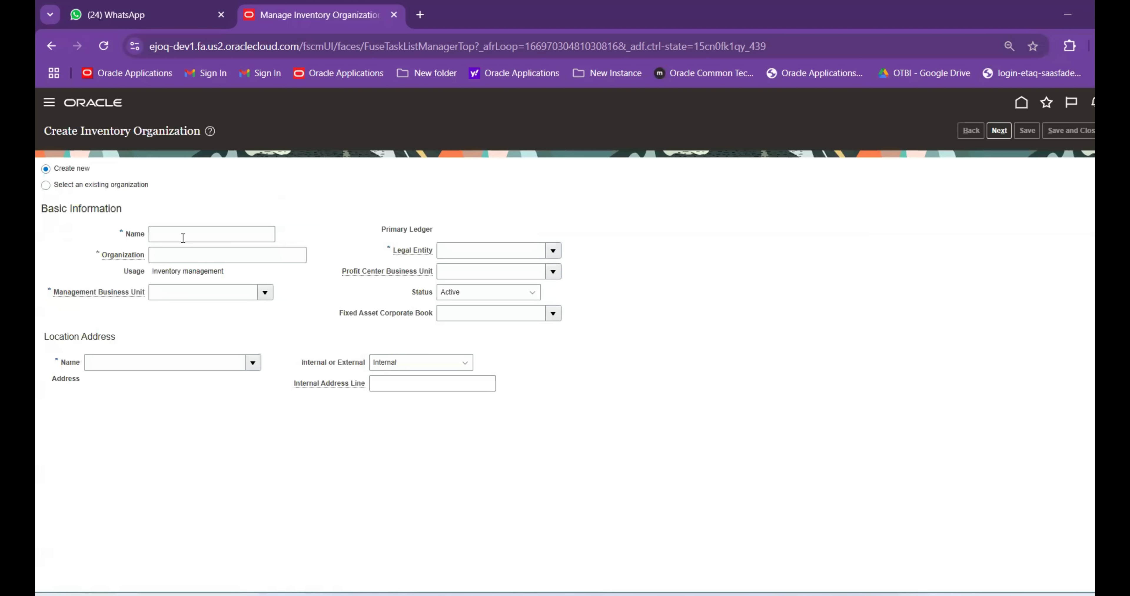
Enter name ABBINV12, organization code ABBINV02 and management business unit ABB LTD
left_click(180, 236)
type("ABBINV12")
key("Tab")
type("ABBINV02")
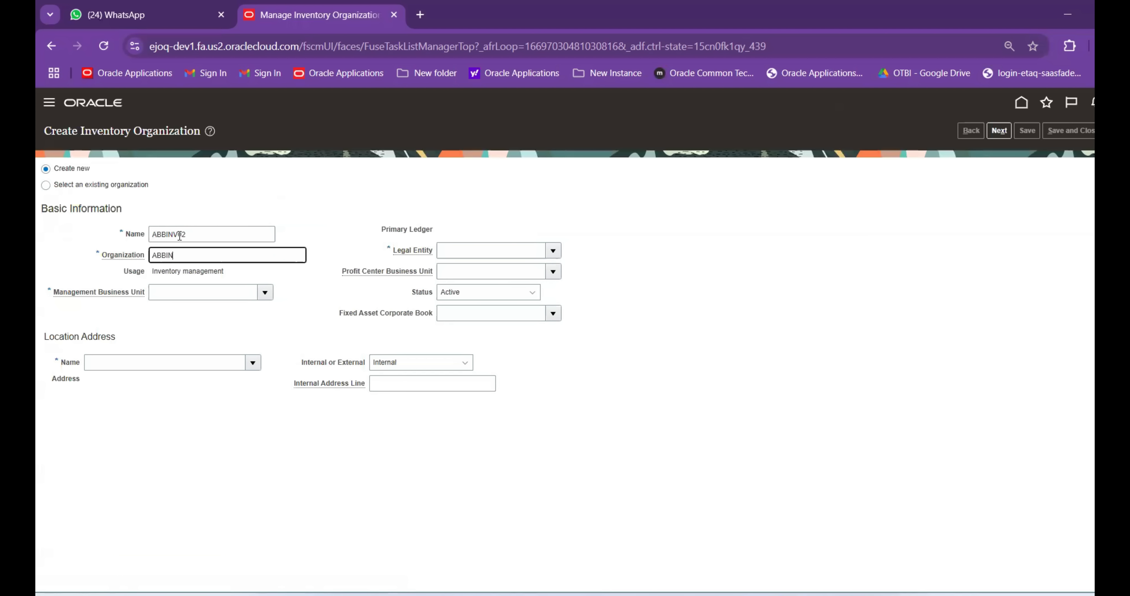
key("Tab")
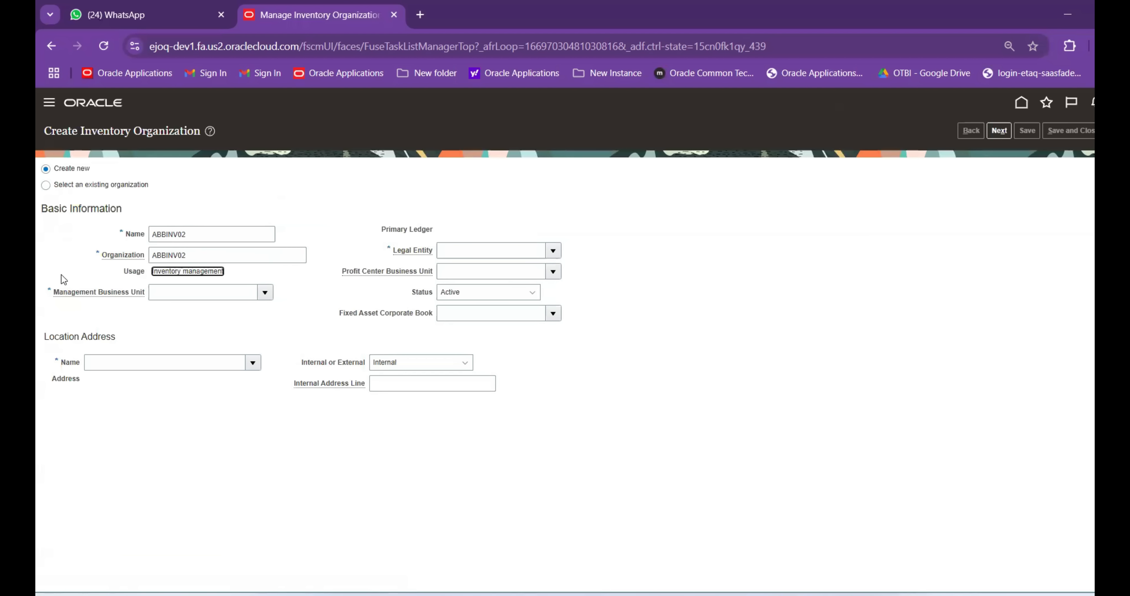
key("Tab")
type("ABB LTD")
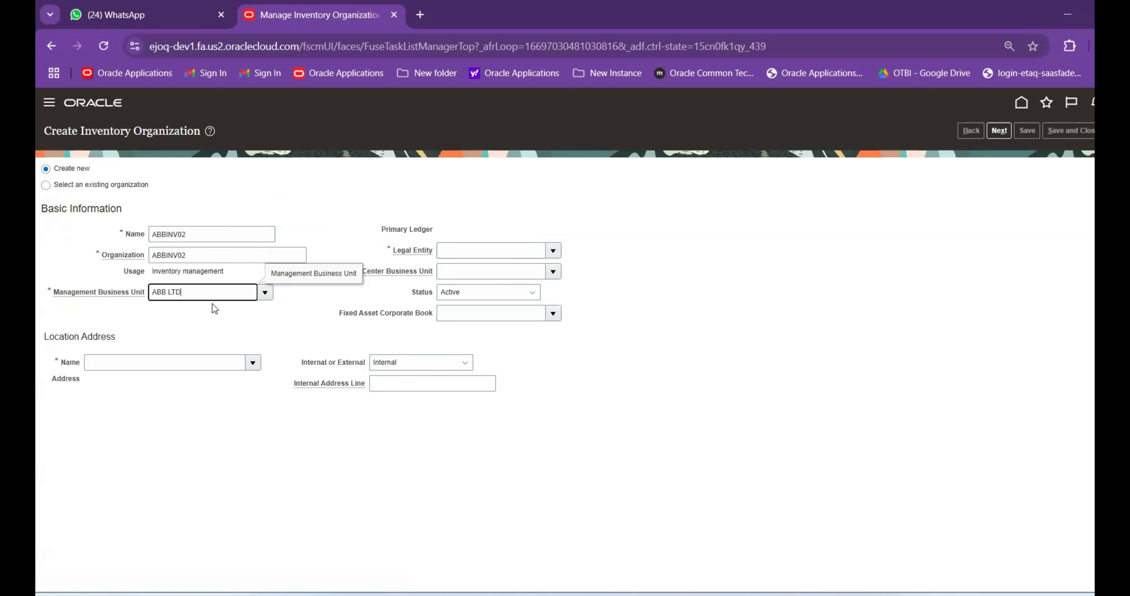
key("Tab")
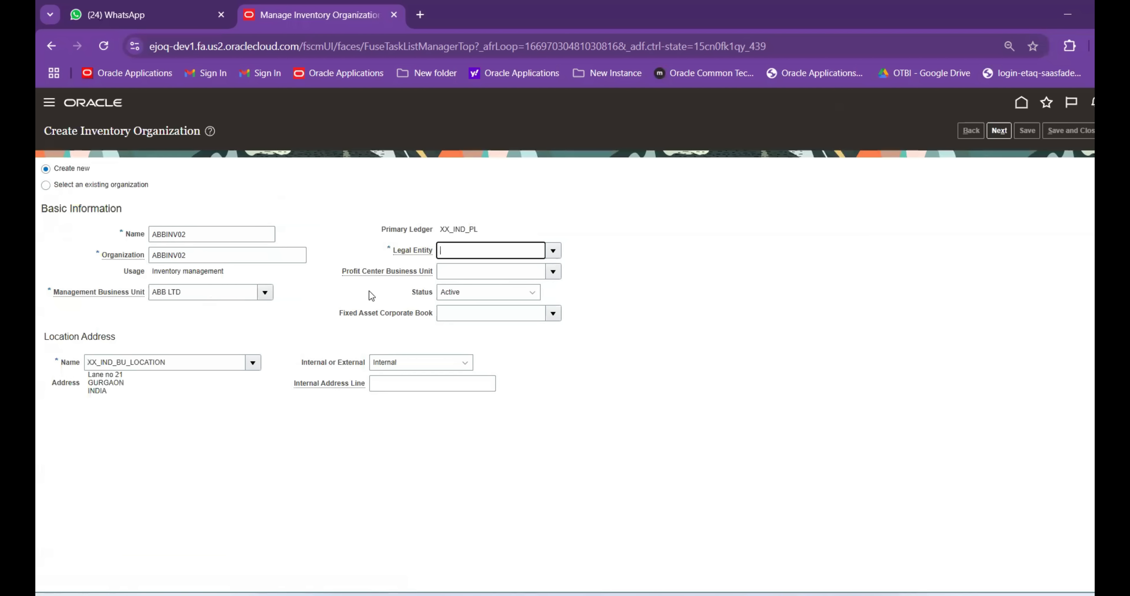
Set legal entity XX_India_LE and location ABBINV02, then continue to the parameters
left_click(552, 251)
left_click(511, 271)
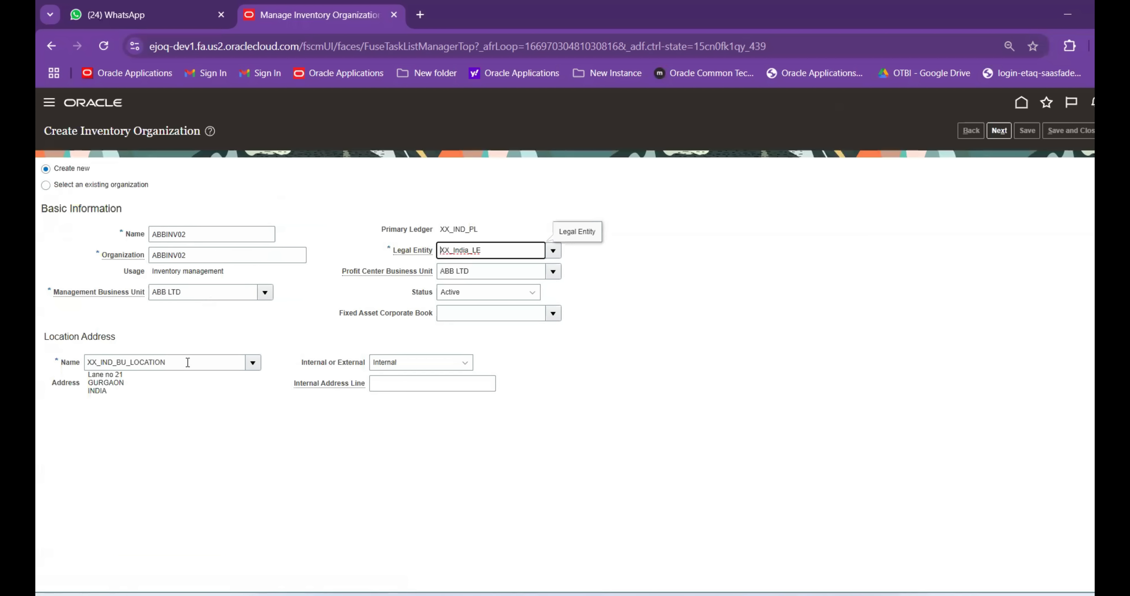
left_click_drag(188, 362, 35, 362)
type("ABB")
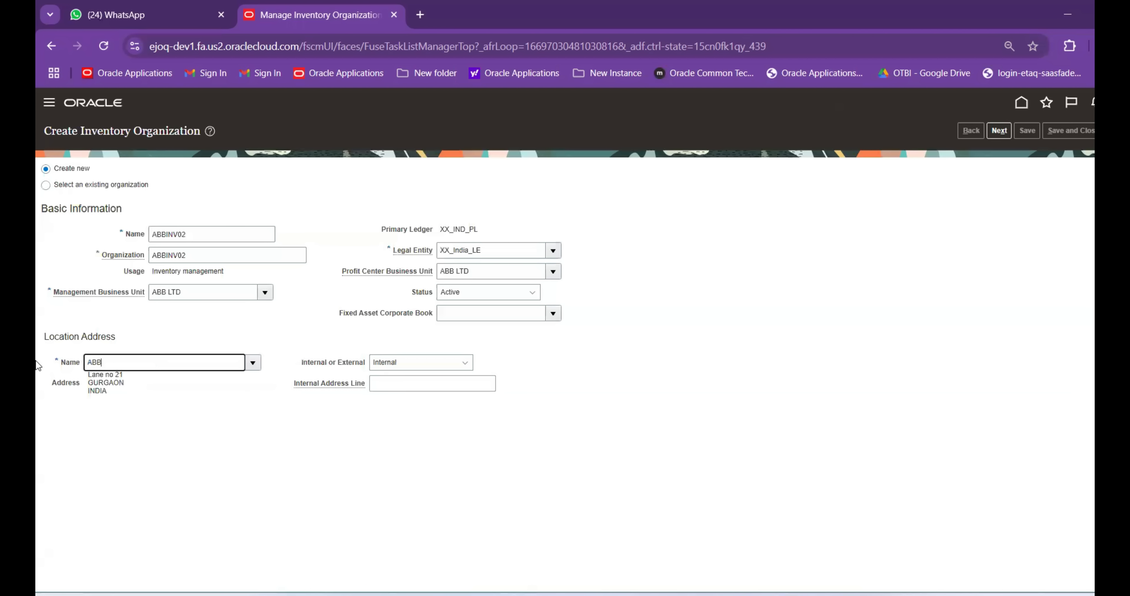
type("INV02")
key("Tab")
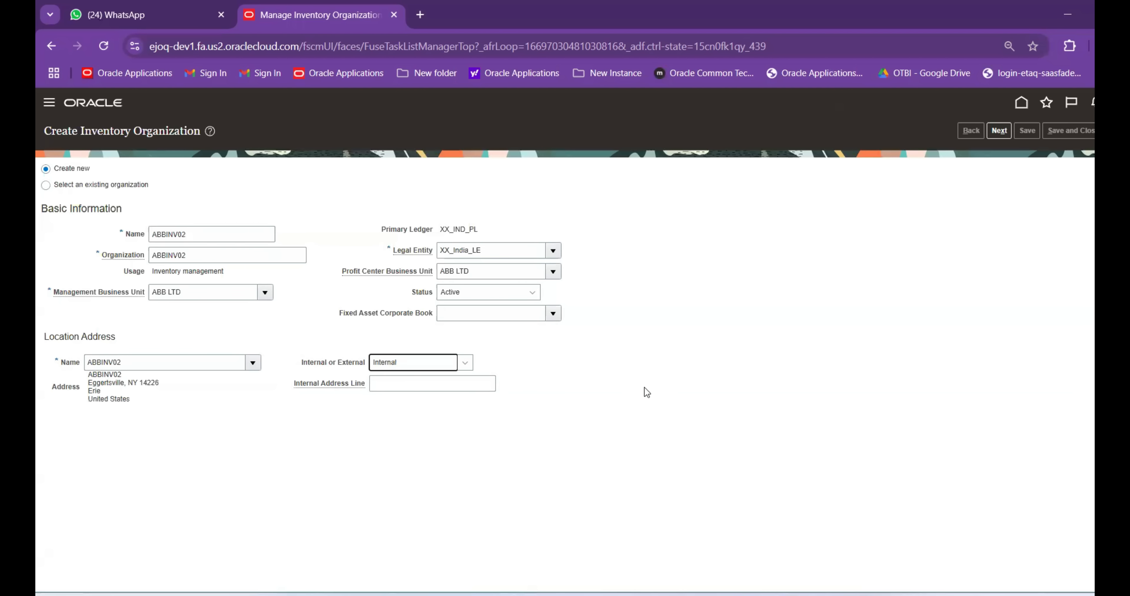
left_click(999, 130)
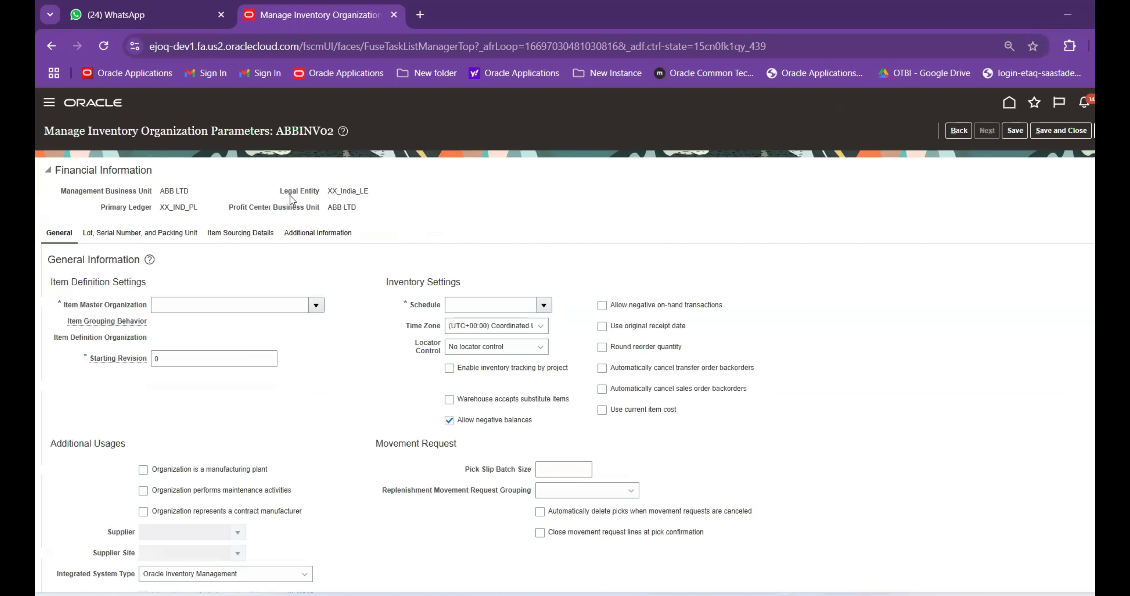
Choose an item master organization and set the schedule to BP_Schedule
scroll(295, 240, "down", 2)
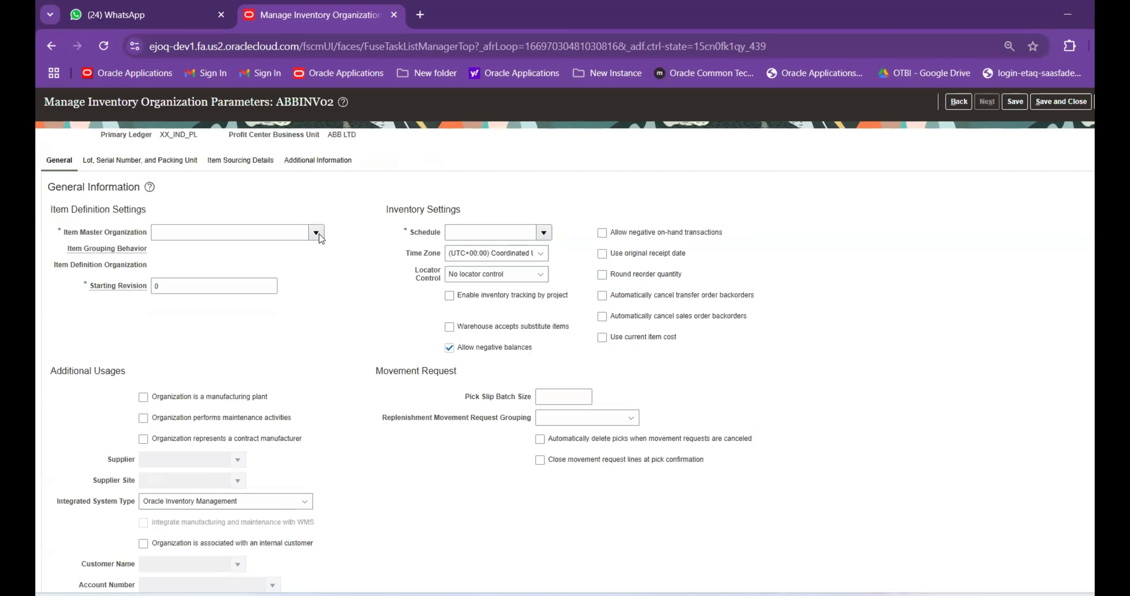
left_click(196, 236)
left_click(189, 392)
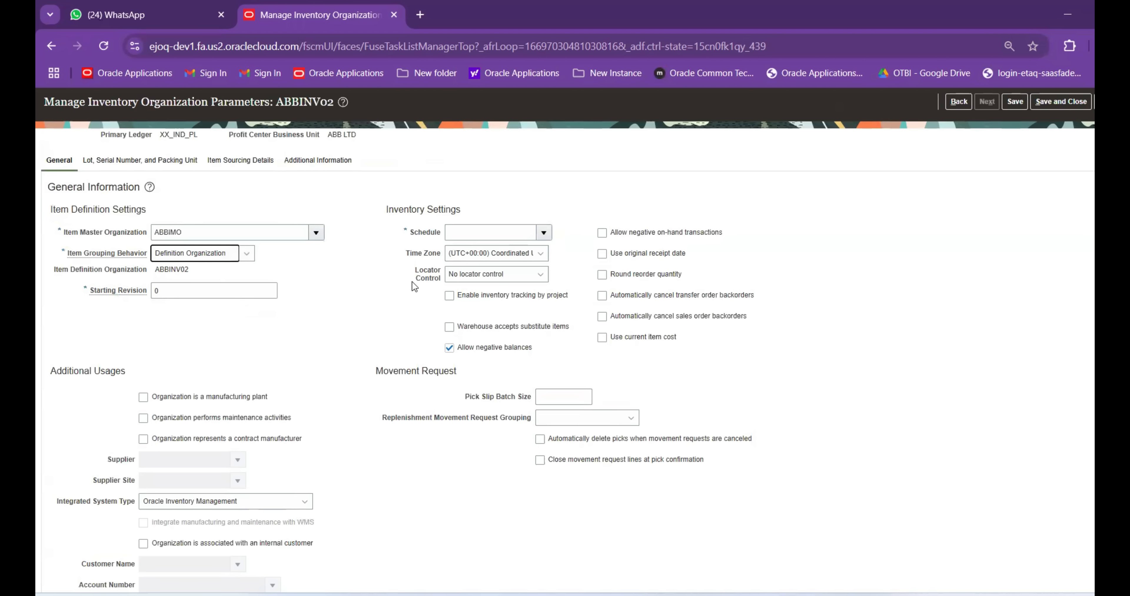
key("Tab")
key("Tab")
type("BP_ Sc")
key("Tab")
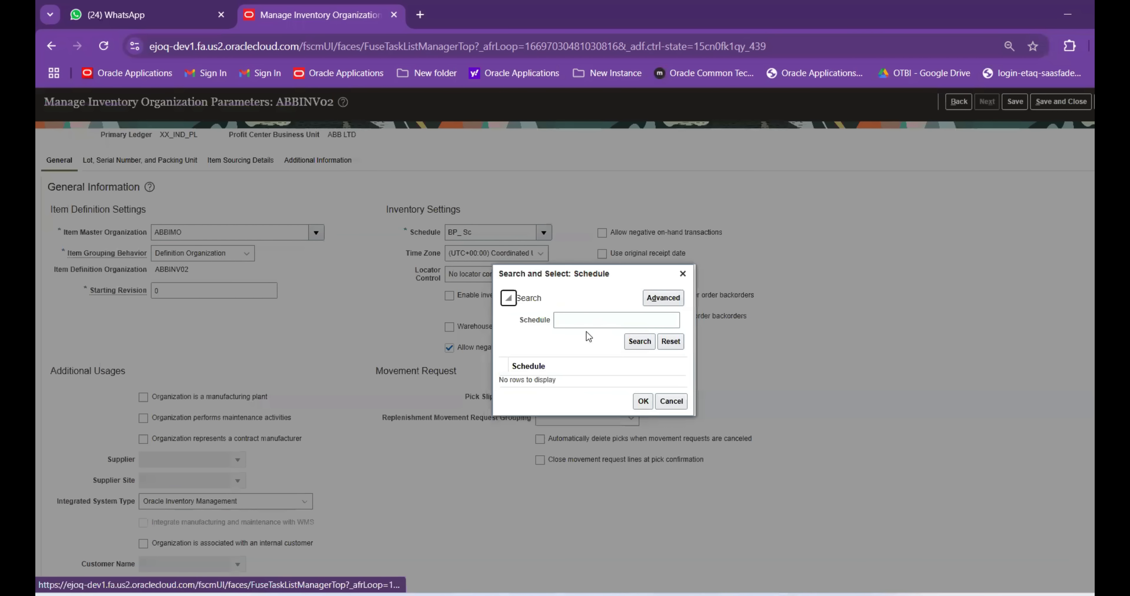
type("BP")
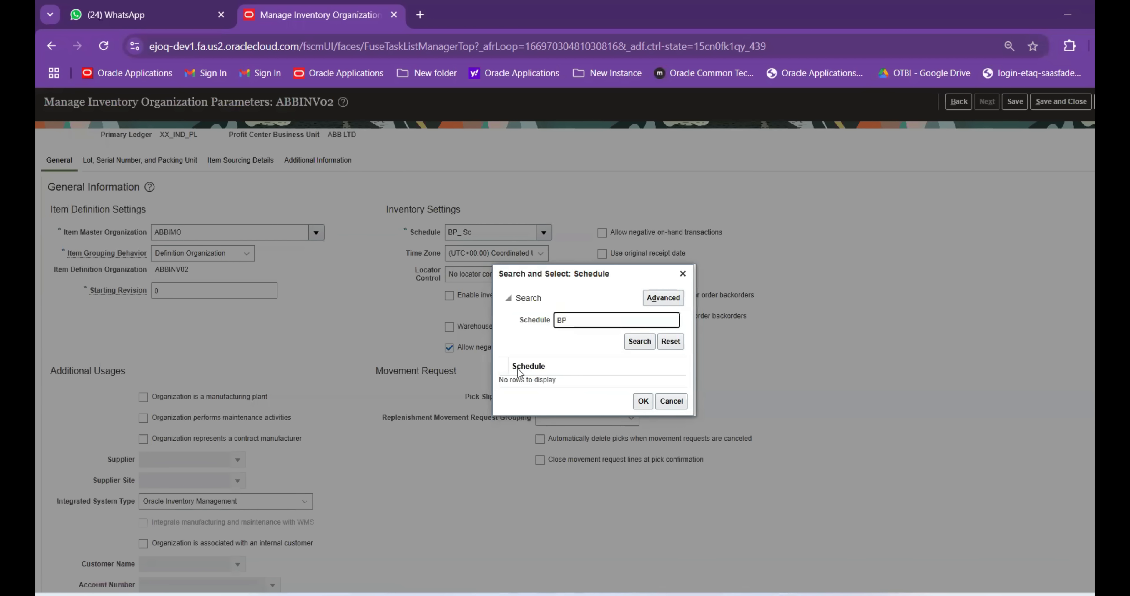
key("Return")
left_click(532, 380)
left_click(642, 405)
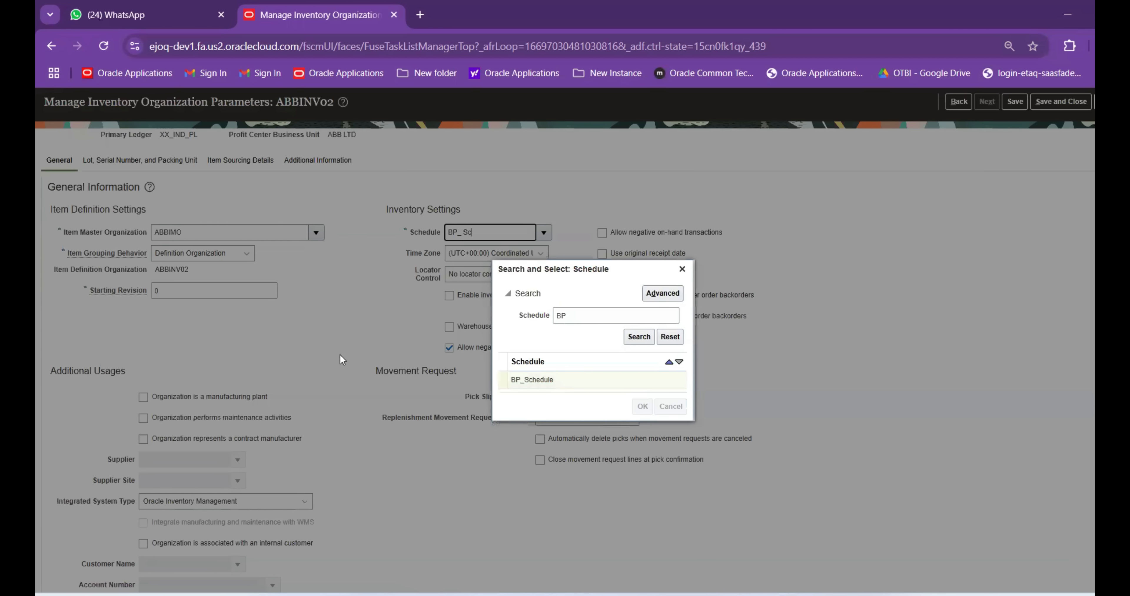
Enable current item cost, disallow negative balances, review the tabs, and save the parameters
left_click(602, 337)
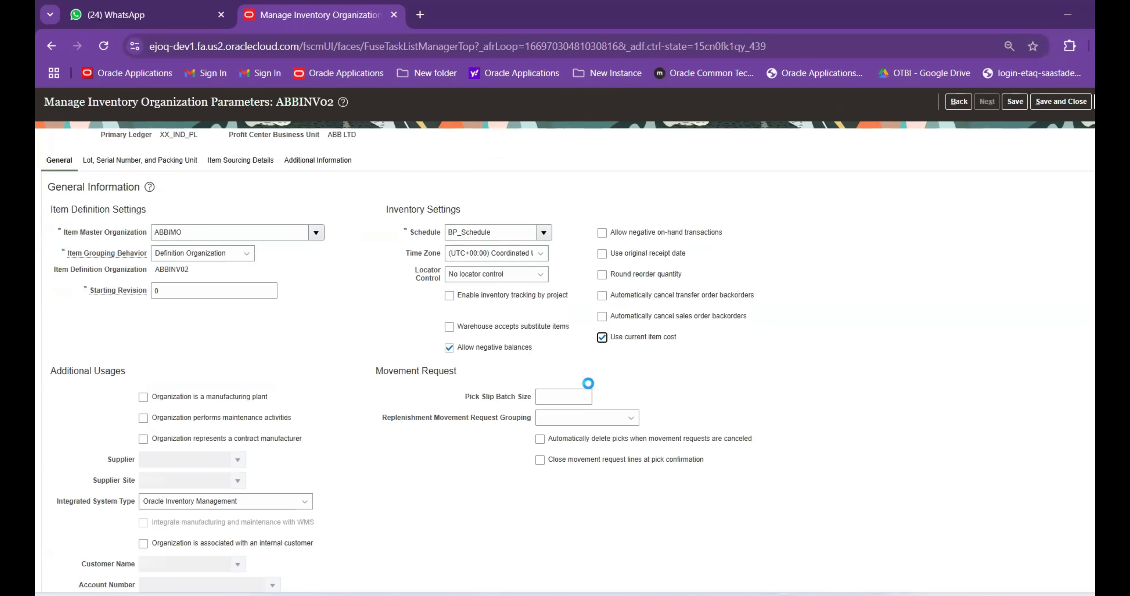
left_click(449, 348)
left_click(1015, 102)
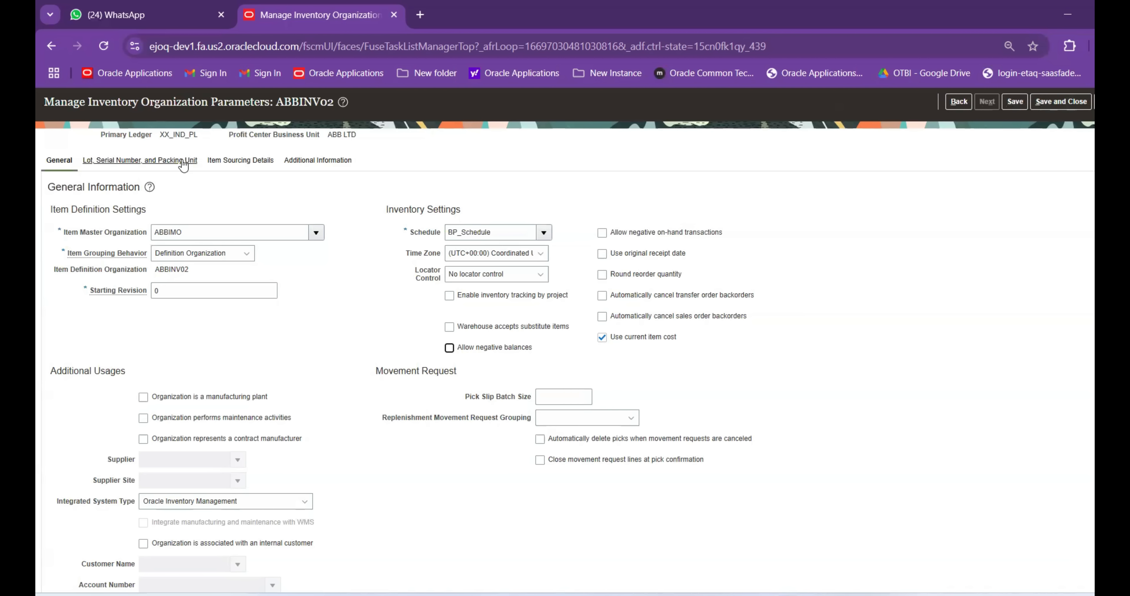
left_click(246, 165)
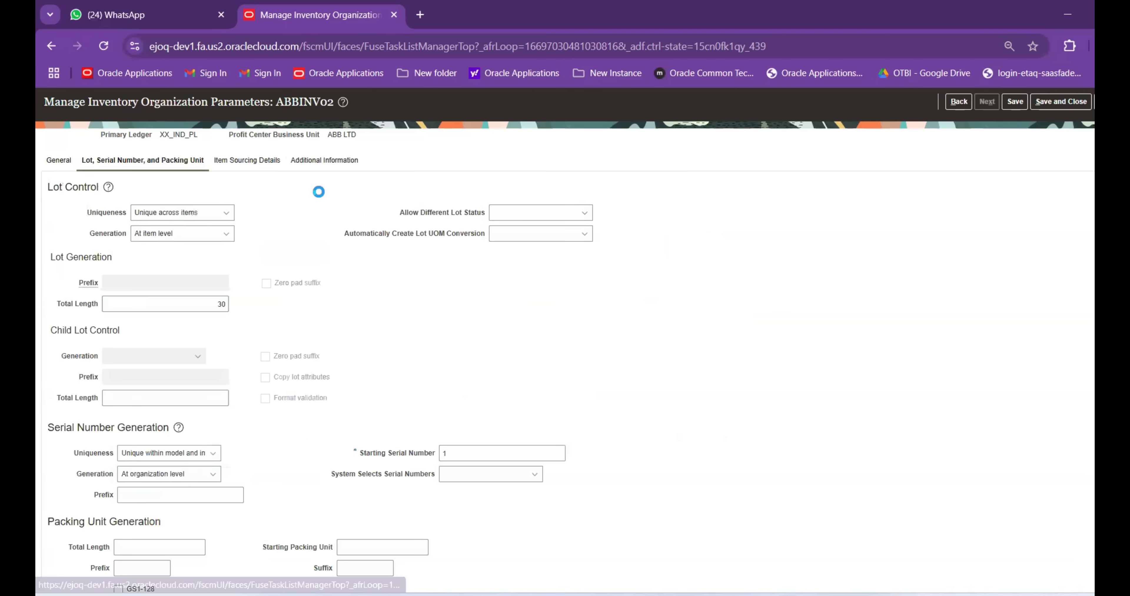
left_click(343, 328)
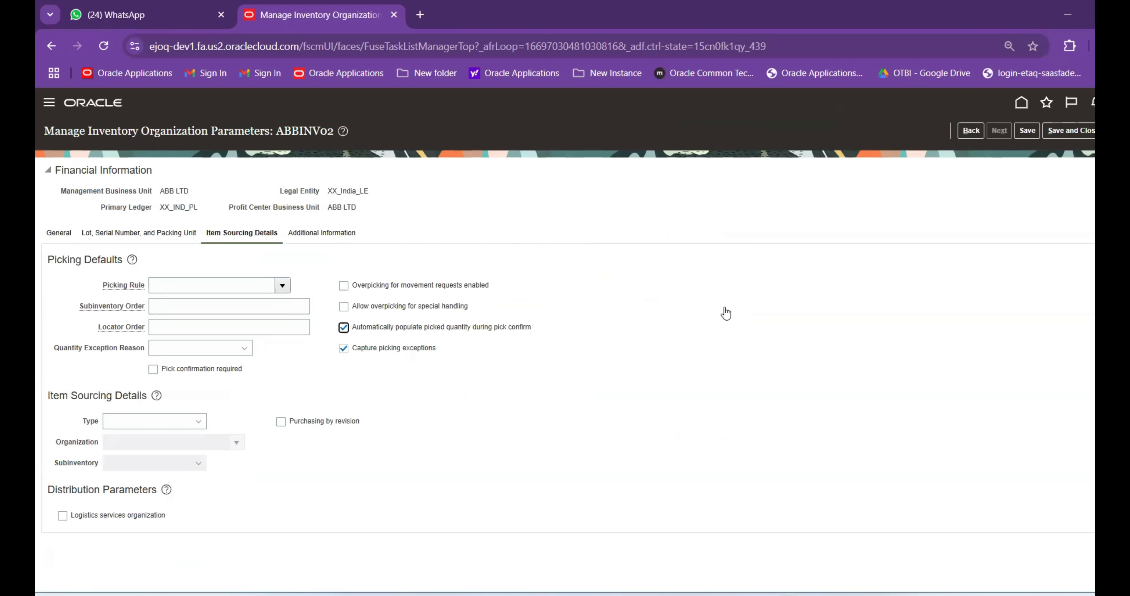
left_click(1070, 131)
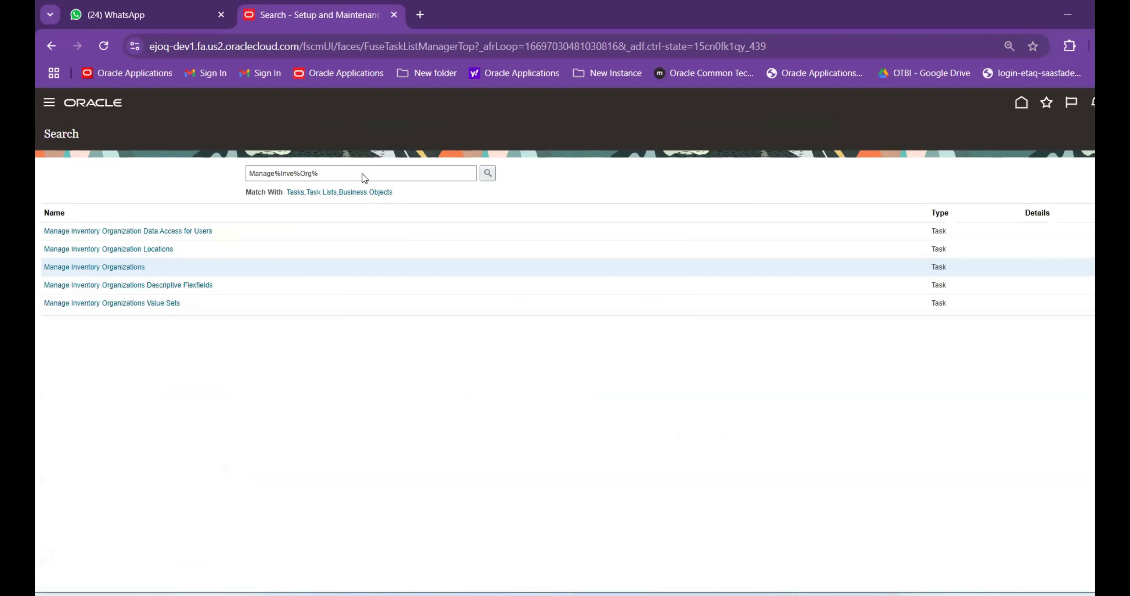
Open the Manage Locations task via a Manage%Location% task search
left_click_drag(320, 173, 281, 172)
key("BackSpace")
type("Lo")
key("alt+f")
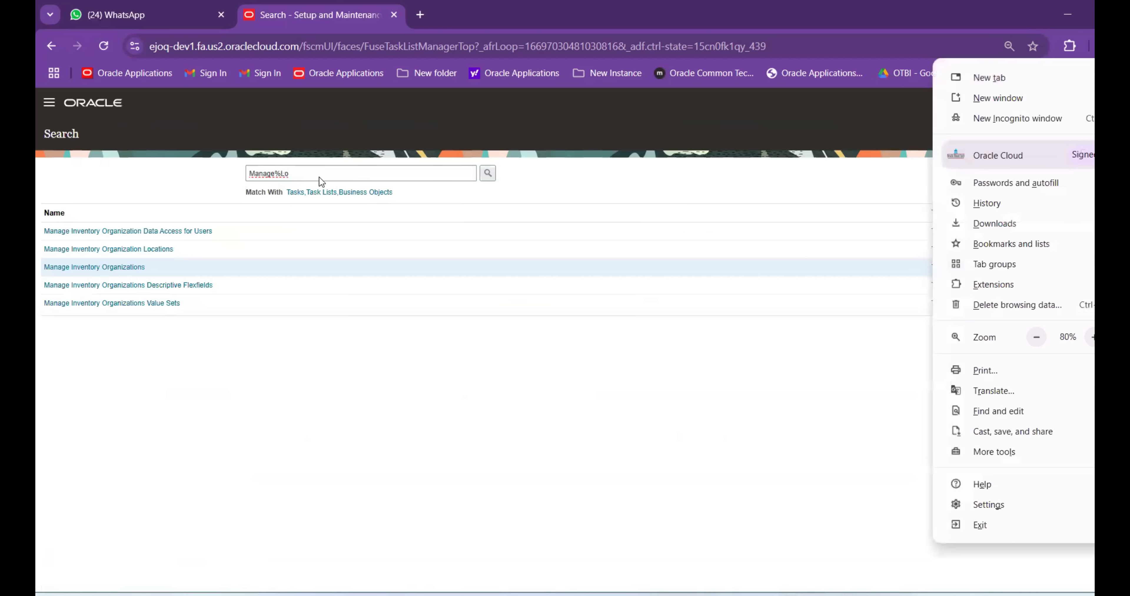
key("Escape")
type("cation%")
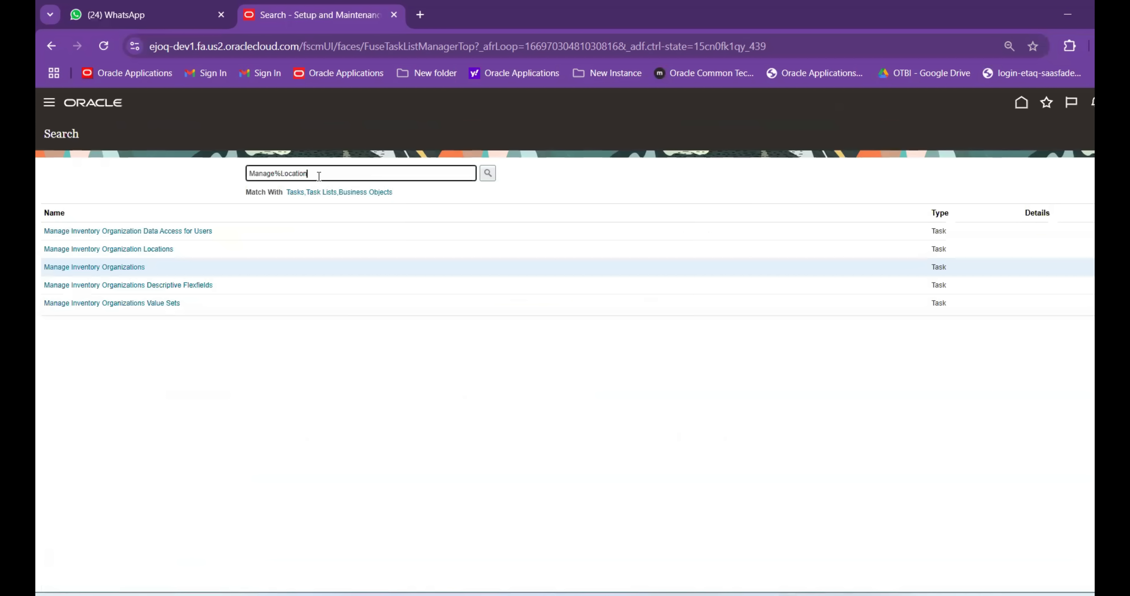
key("Return")
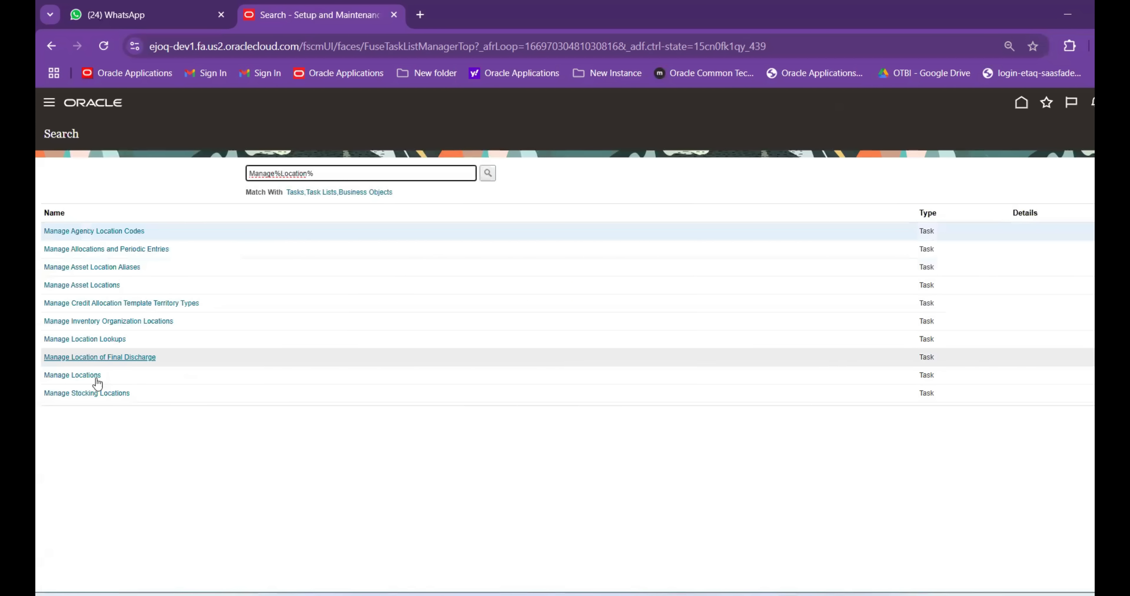
left_click(90, 376)
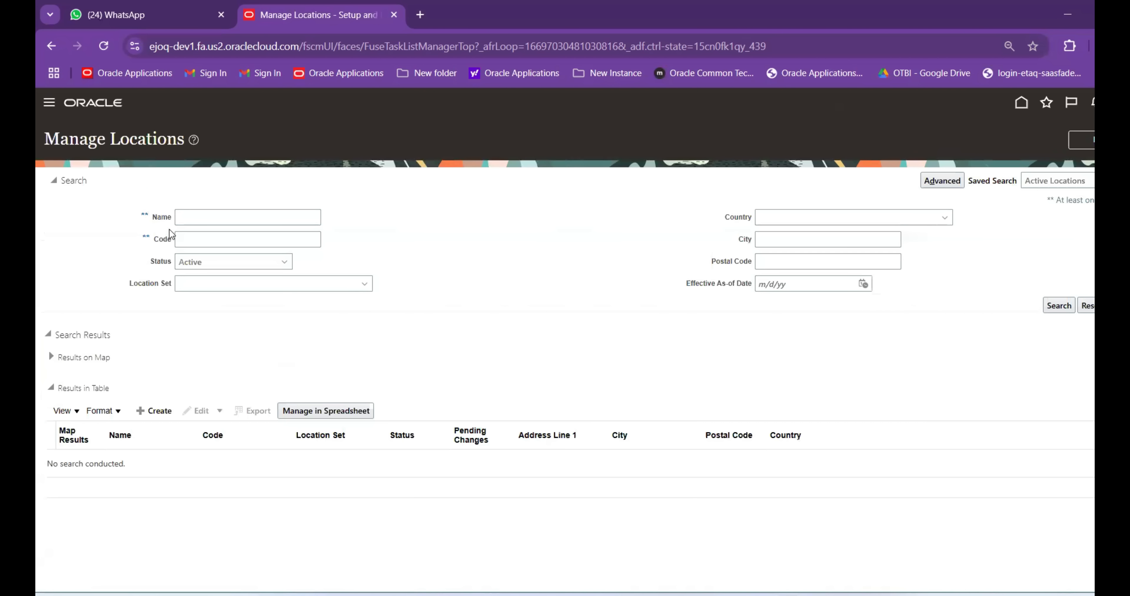
Search locations named ABB and open ABBINV02 for correction
left_click(181, 216)
type("ABB")
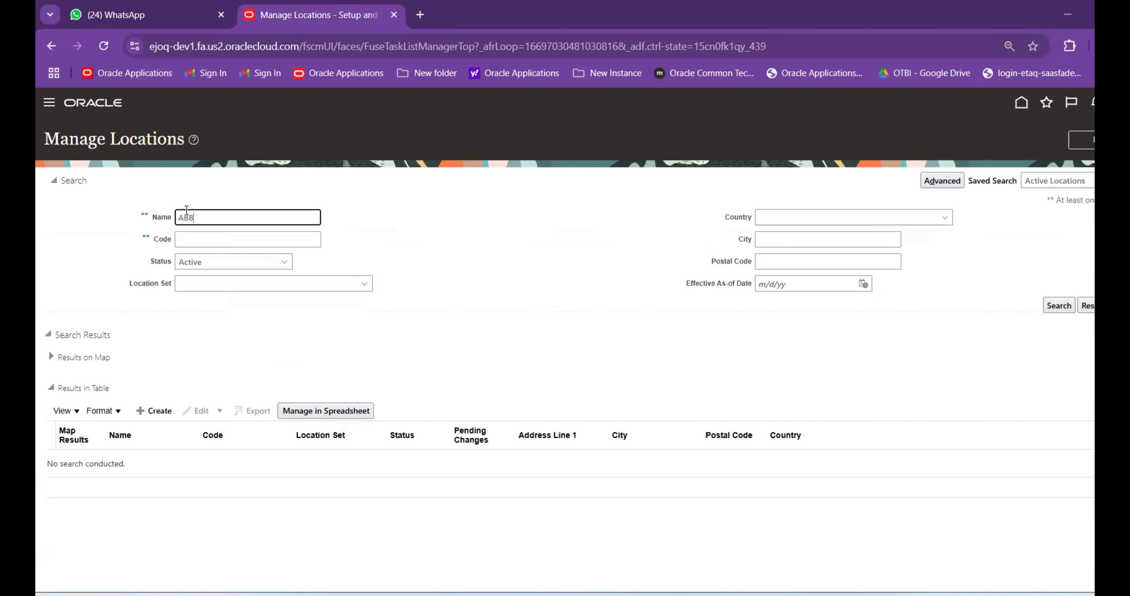
key("Return")
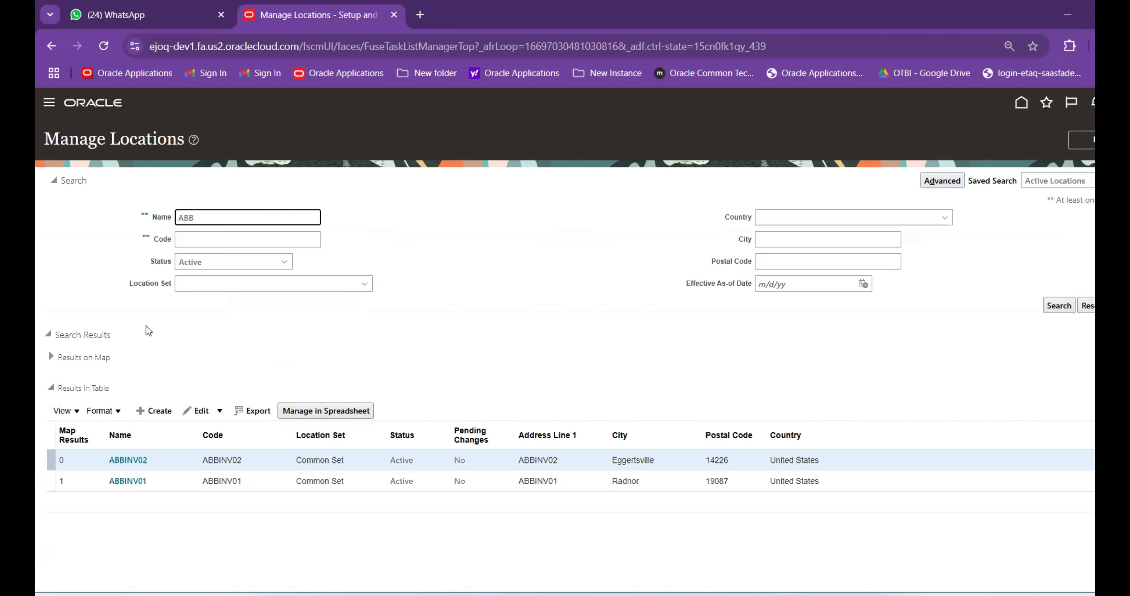
left_click(195, 414)
left_click(206, 445)
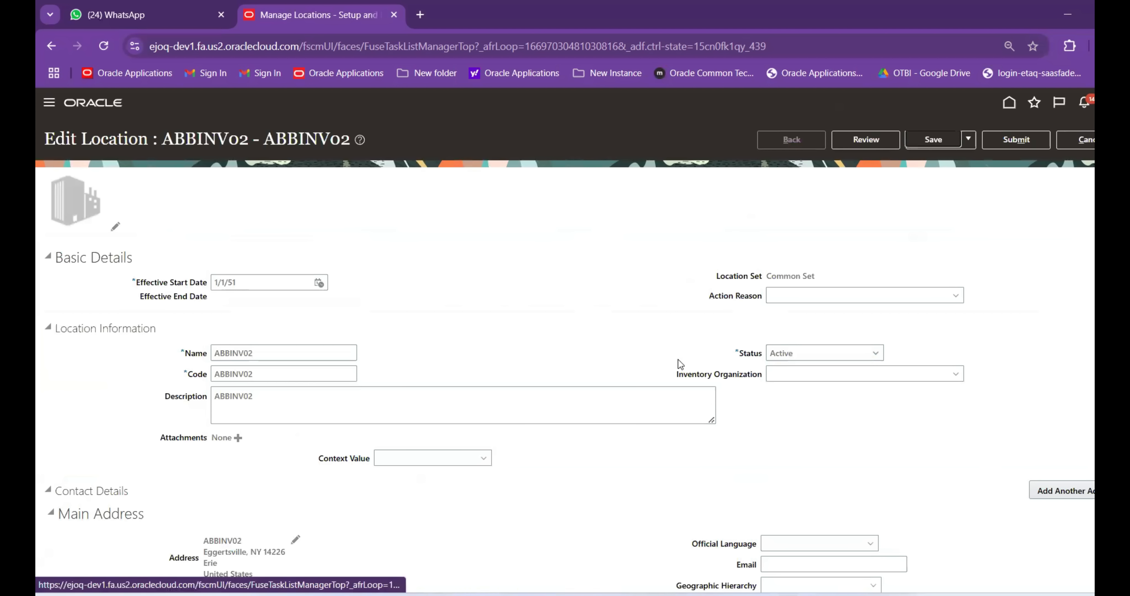
Set the ABBINV02 location's inventory organization to ABBINV02, submit the correction, and finish
key("Tab")
key("Tab")
key("Tab")
key("Tab")
key("Tab")
key("Tab")
key("Tab")
key("Tab")
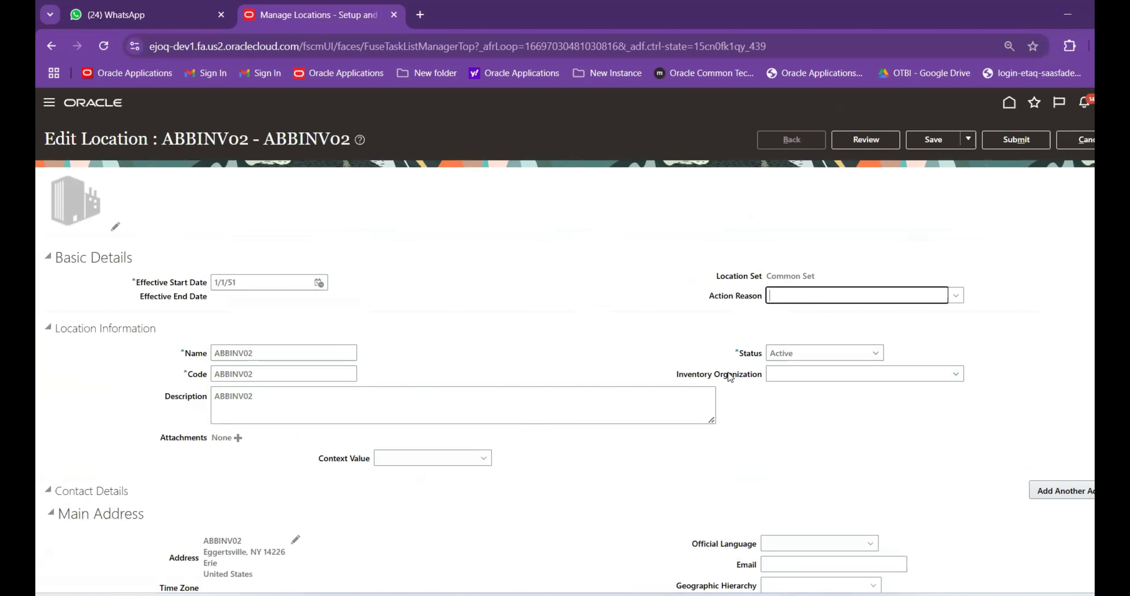
key("Tab")
type("ABBINV02")
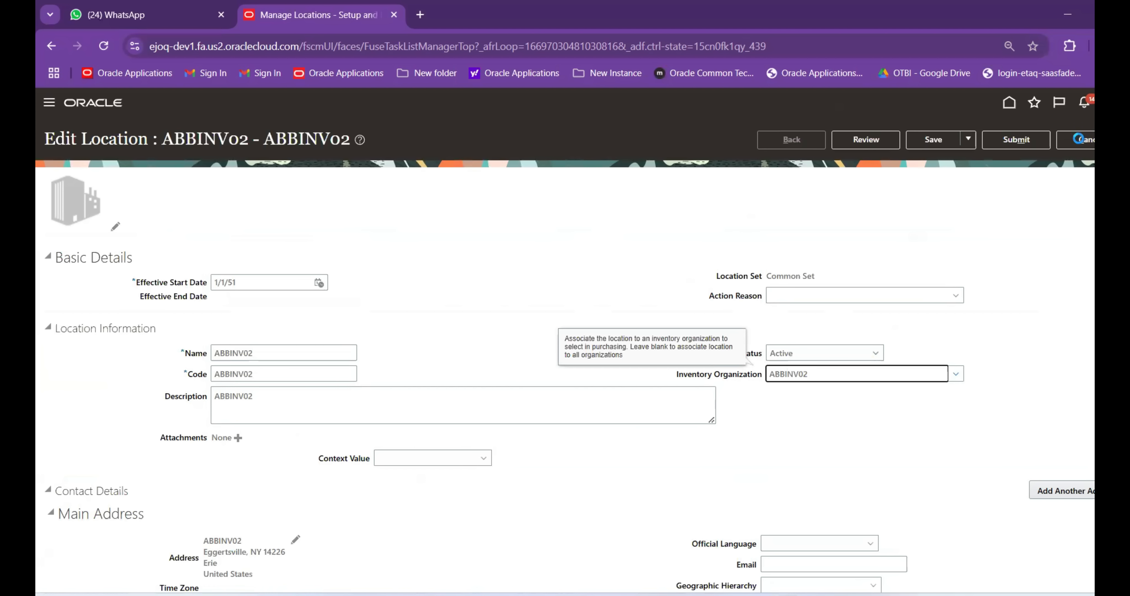
left_click(1016, 139)
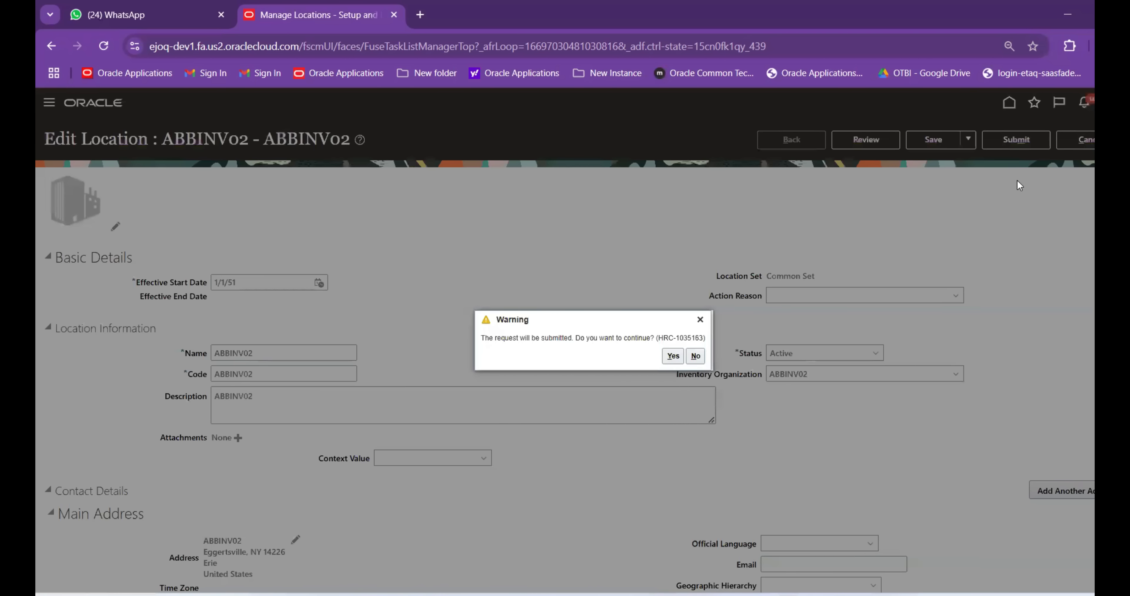
left_click(671, 356)
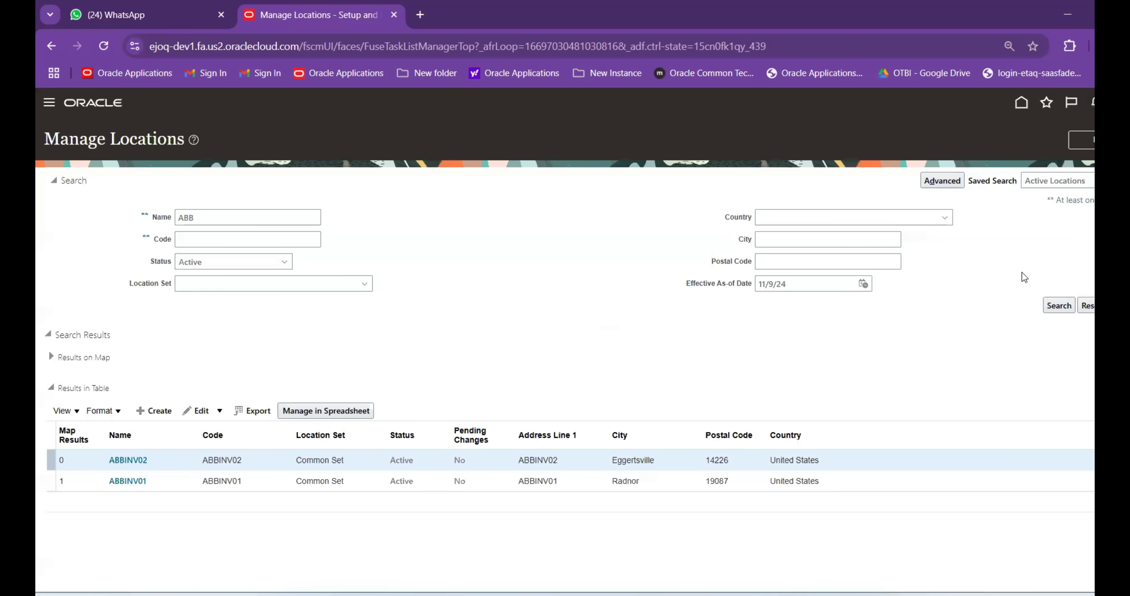
left_click(1091, 140)
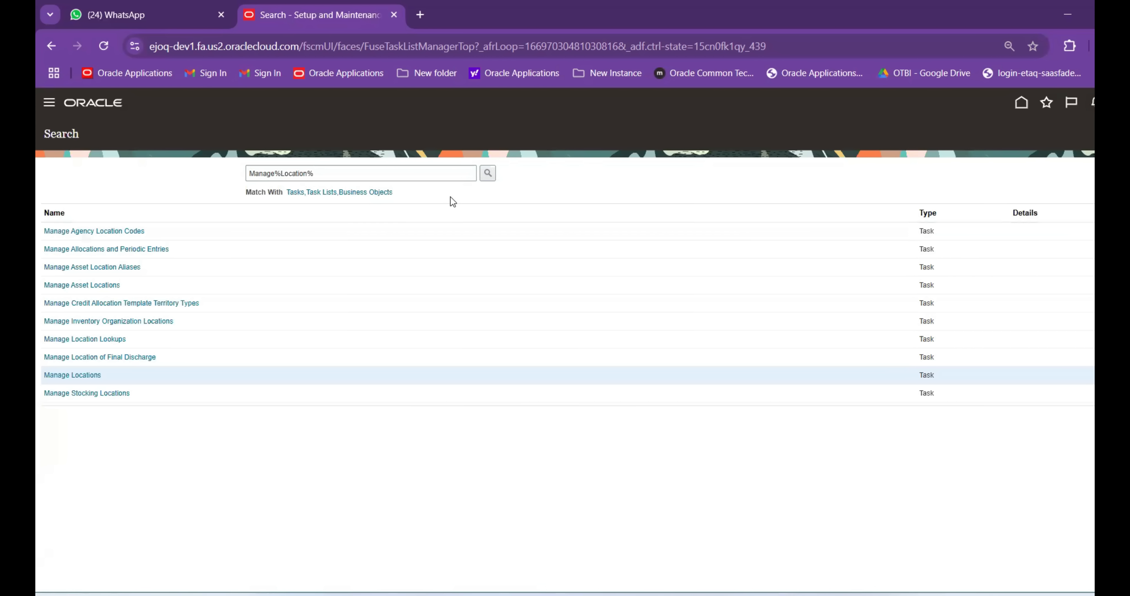
Open Manage Subinventories and Locators via a Sub%Loca% search and switch to organization ABBINV01
left_click_drag(397, 171, 280, 173)
type("Sub%Loca%")
key("Return")
left_click(136, 238)
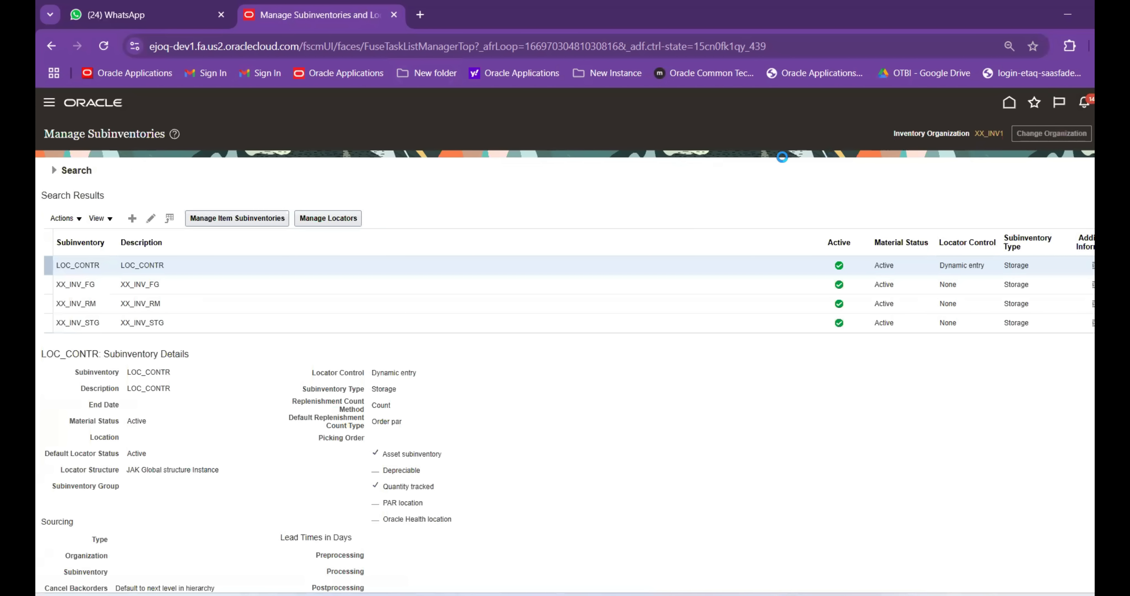
left_click(1051, 134)
type("ABB")
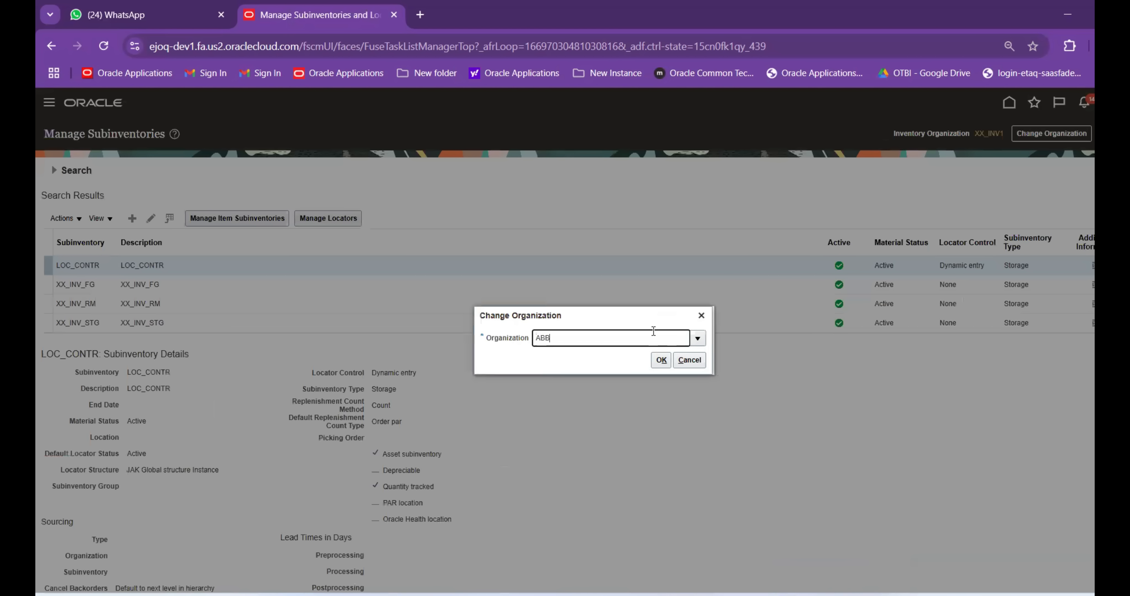
type("INV01")
left_click(660, 360)
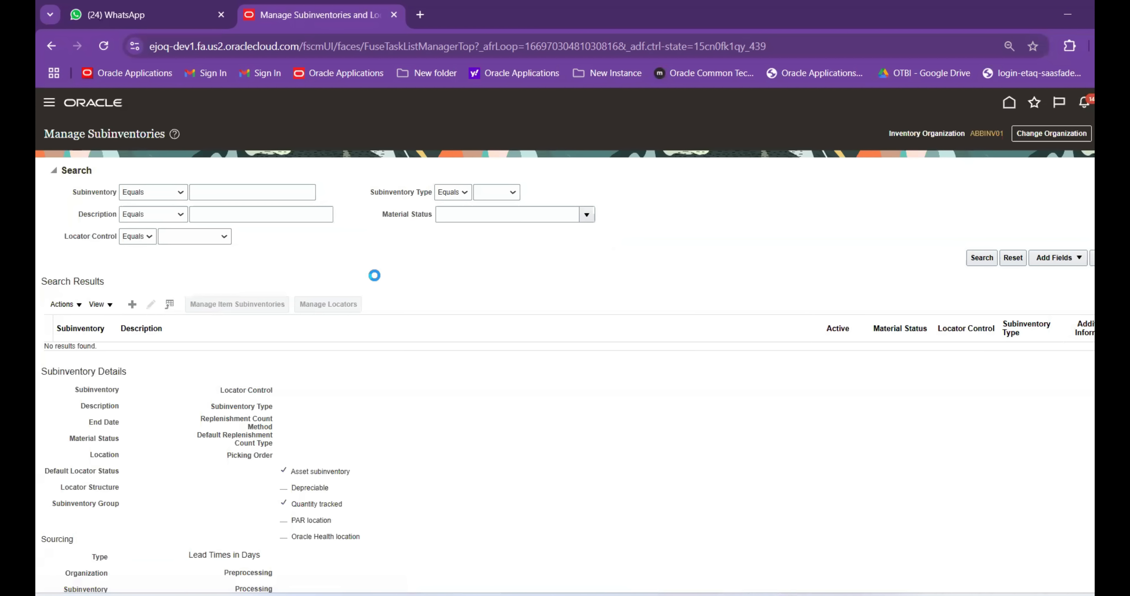
Name the subinventory RAW_MAT and try Previously defined locator control, which is rejected
left_click(286, 192)
type("RA")
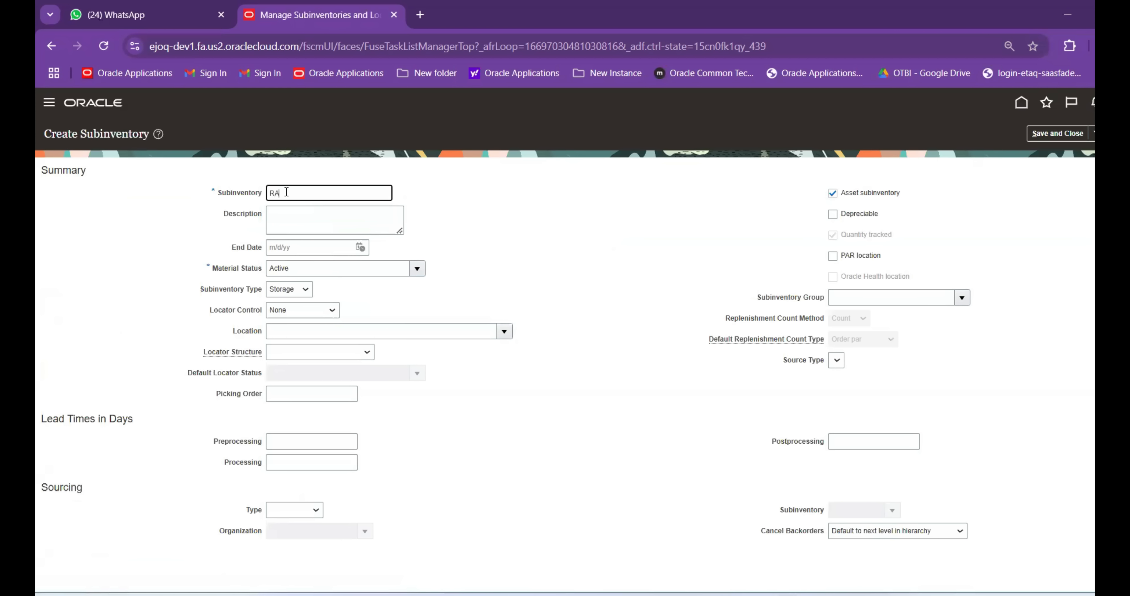
type("W_MAT")
key("Tab")
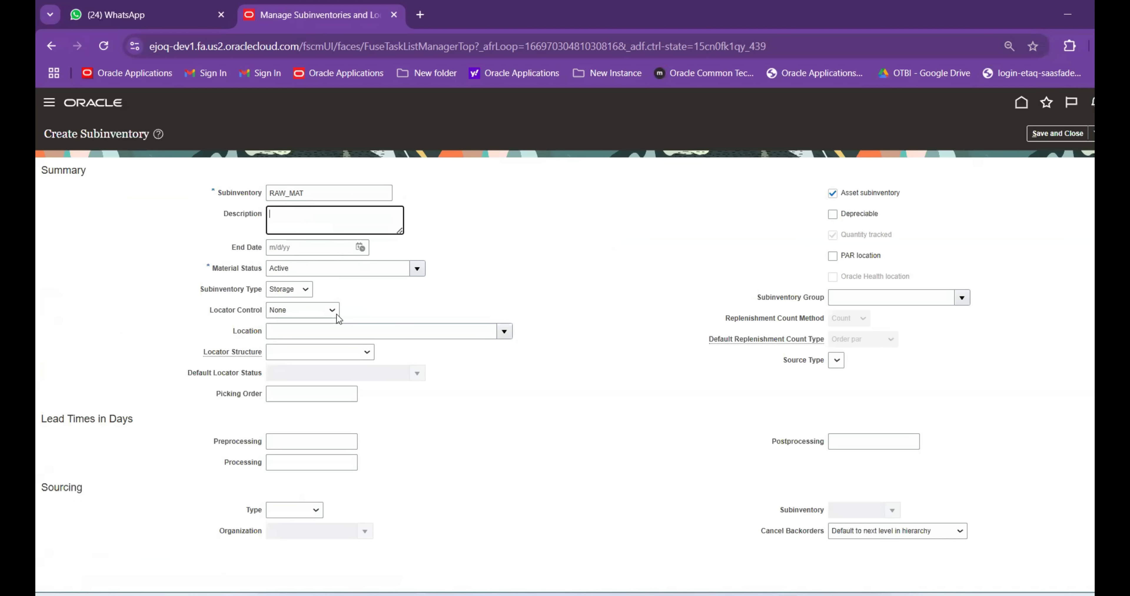
left_click(301, 310)
left_click(299, 377)
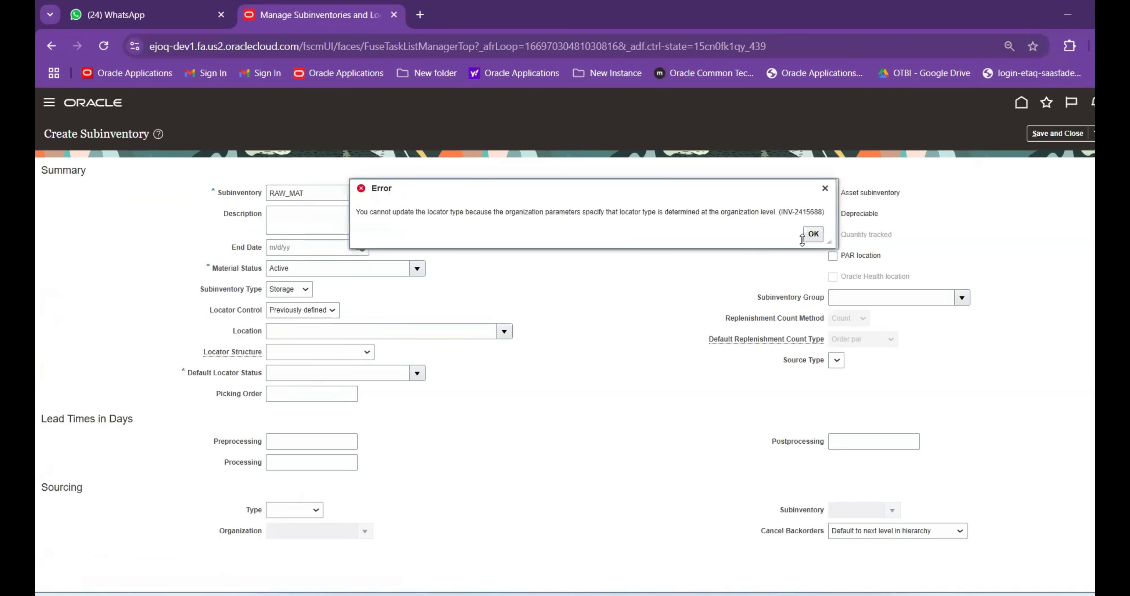
left_click(814, 237)
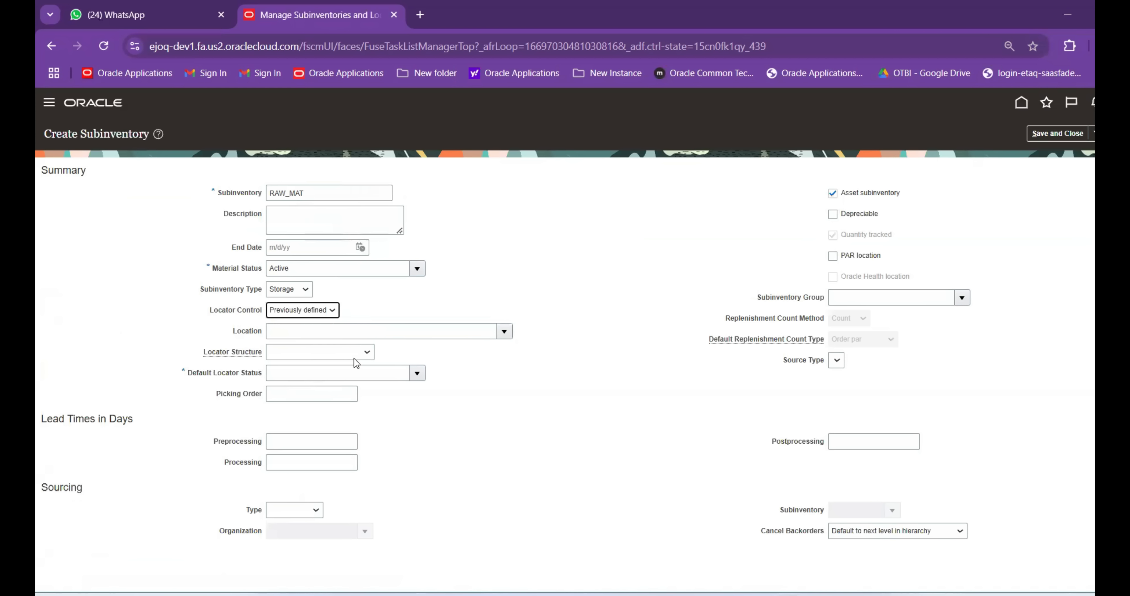
Try Item level locator control, get the same error, and cancel the RAW_MAT subinventory
left_click(308, 311)
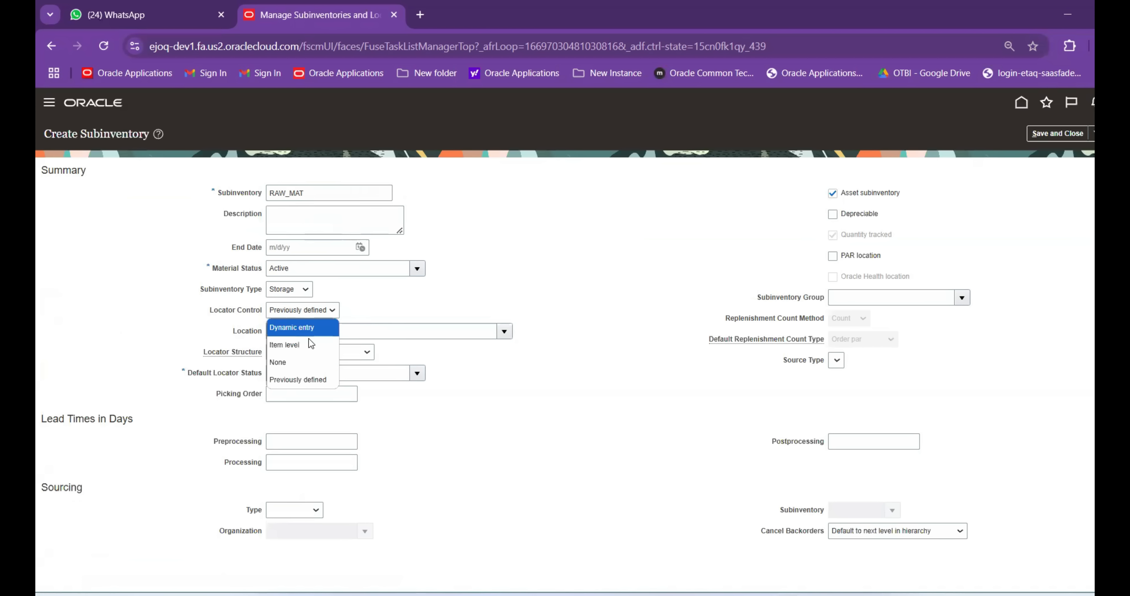
left_click(306, 384)
left_click(306, 315)
left_click(304, 344)
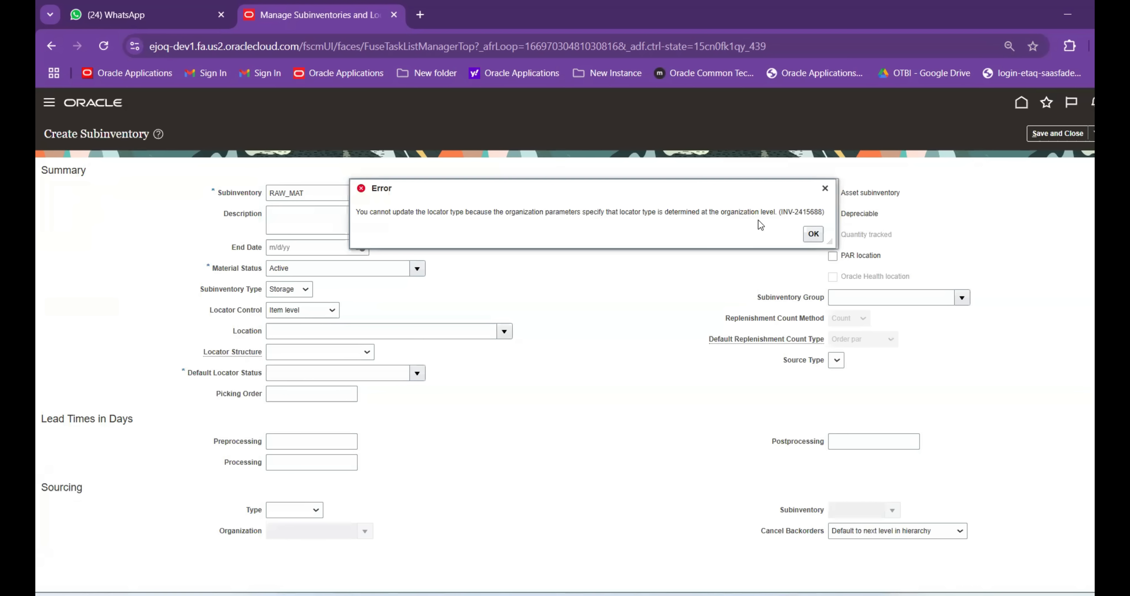
left_click(812, 235)
left_click(1121, 133)
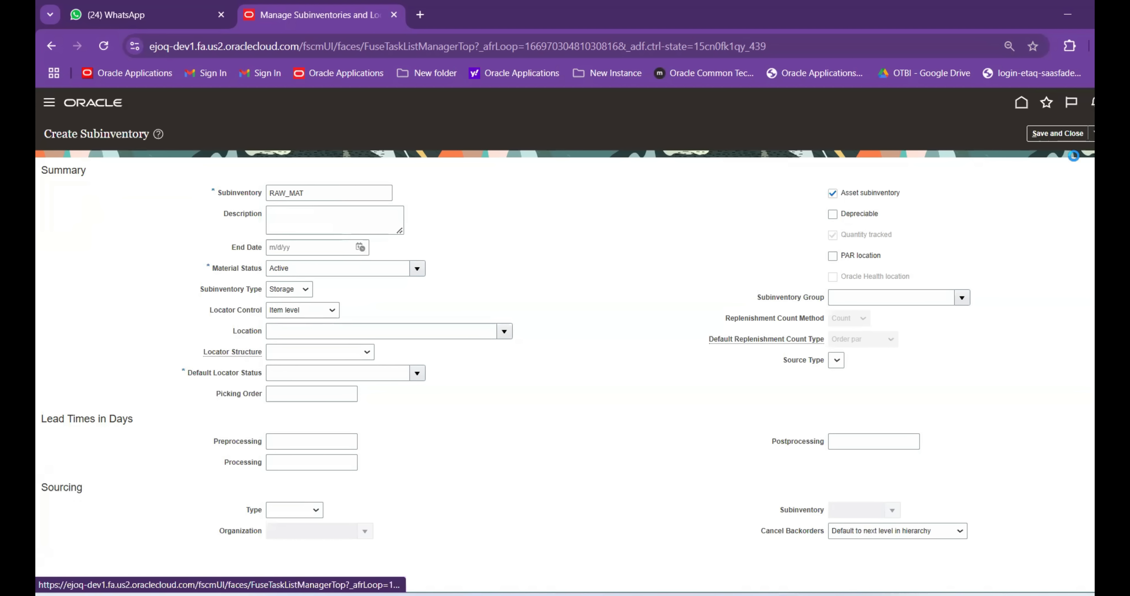
Leave subinventory management and open Manage Inventory Organizations via an Inve%Org% search
left_click(1106, 133)
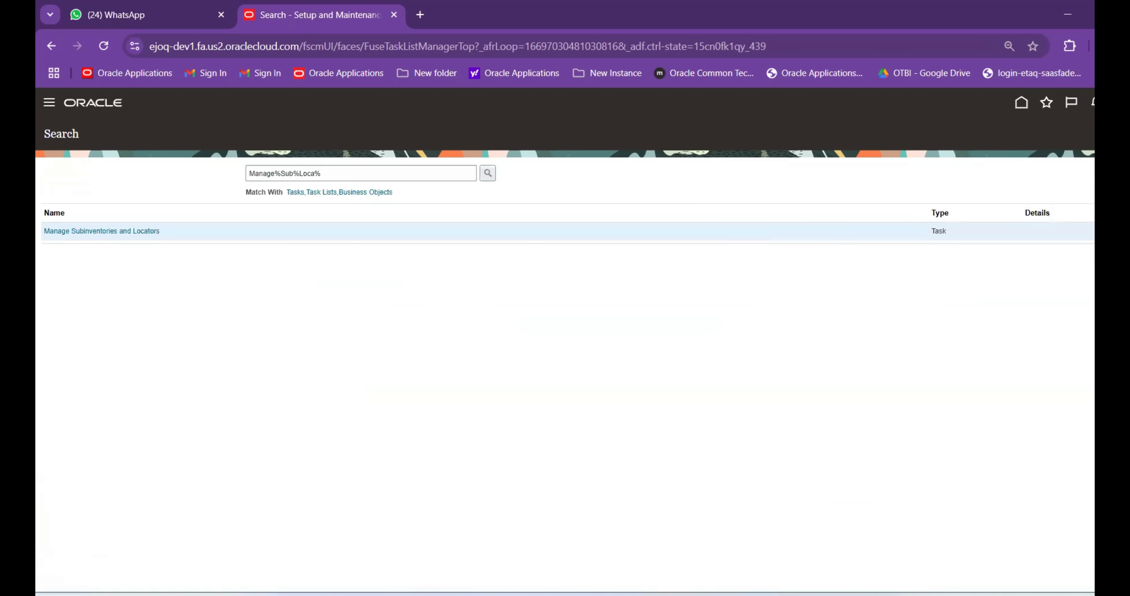
left_click_drag(394, 172, 283, 173)
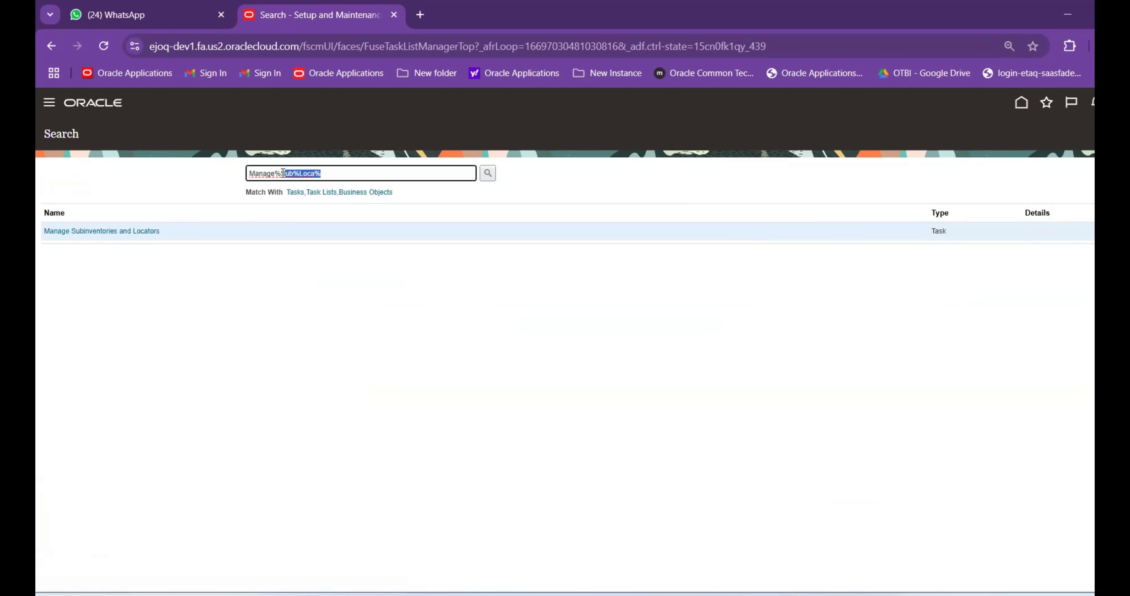
key("BackSpace")
key("BackSpace")
type("Inve%Org%")
key("Return")
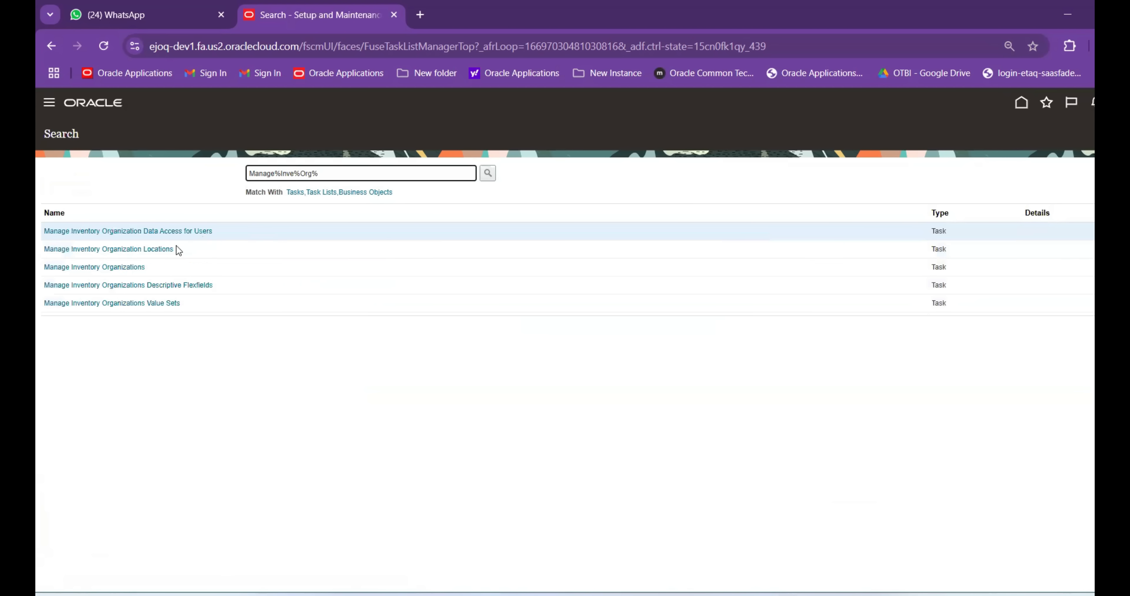
left_click(112, 266)
Enter ABBINV01 as the organization to search for, correcting a typo
left_click(178, 196)
type("ANIB")
key("BackSpace")
key("BackSpace")
key("BackSpace")
type("BB")
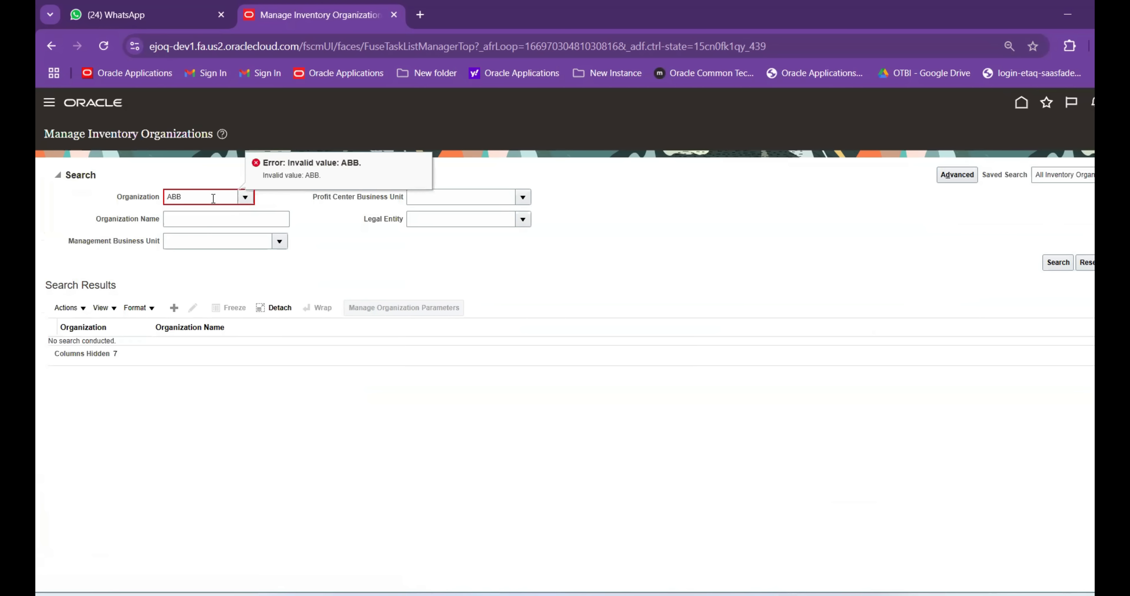
left_click(204, 196)
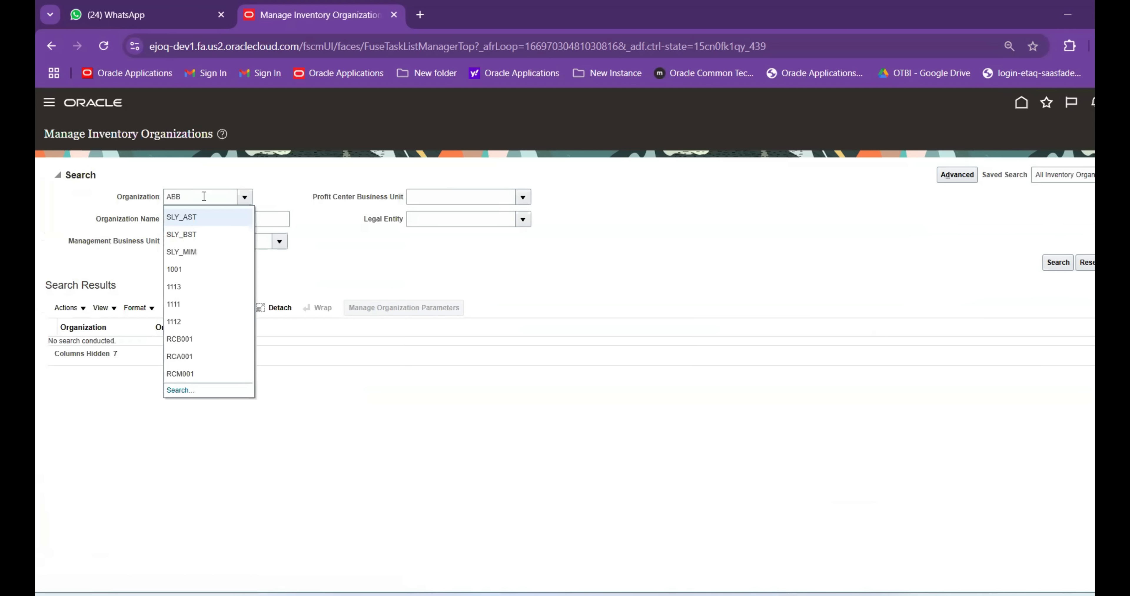
left_click(206, 179)
type("INV01")
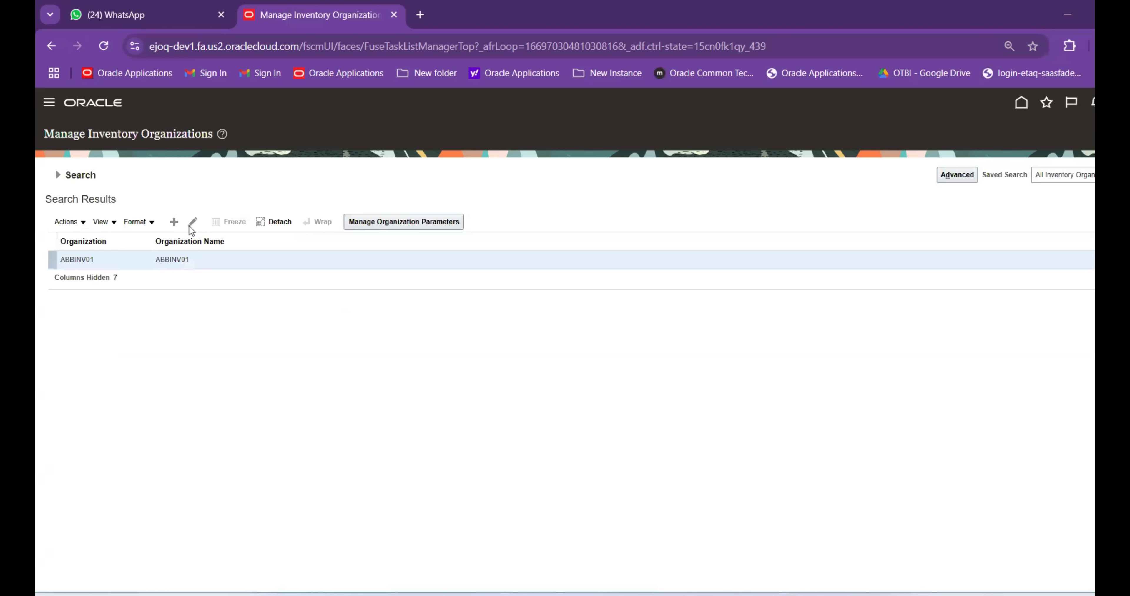
Change ABBINV02's Locator Control, accept the warning, and save the organization parameters
left_click(996, 132)
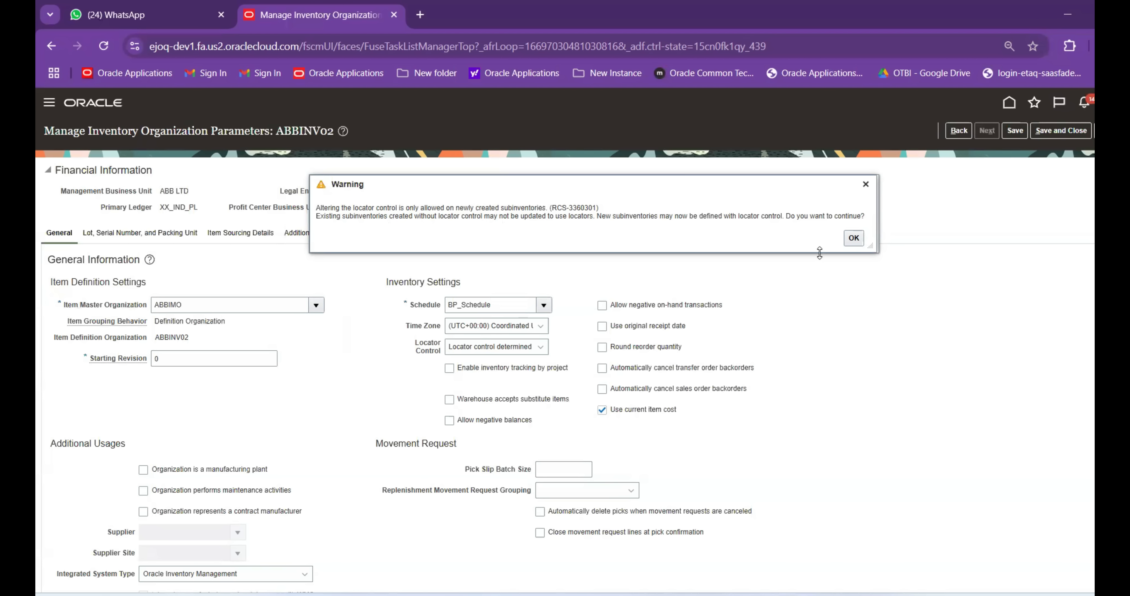
left_click(853, 239)
left_click(1067, 130)
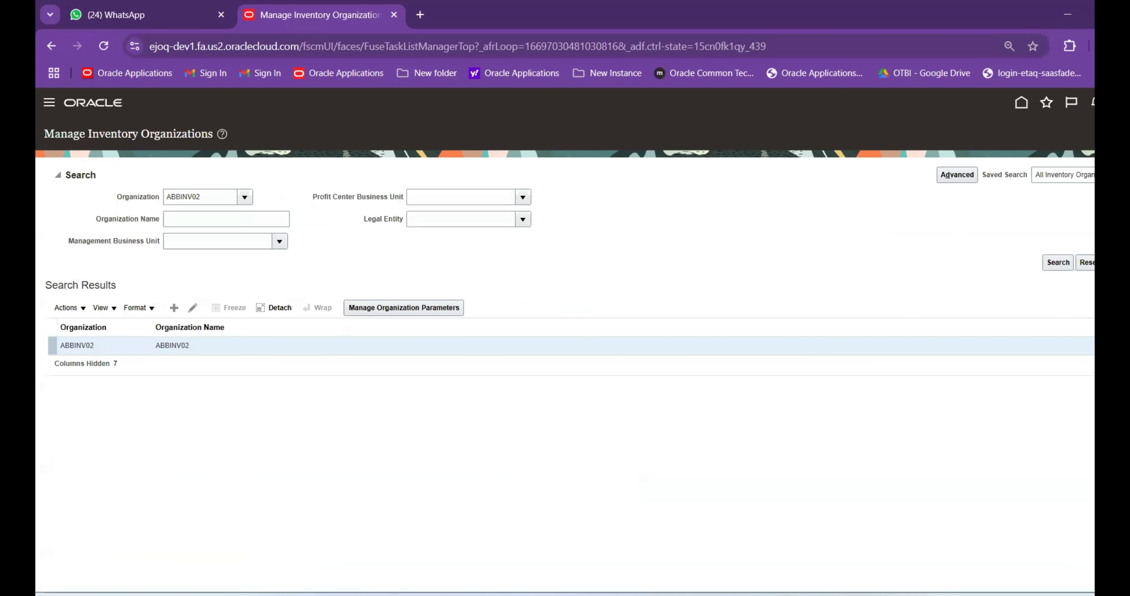
Search tasks for 'Sub%Loc%' and open Manage Subinventories and Locators
left_click_drag(353, 172, 281, 179)
type("S")
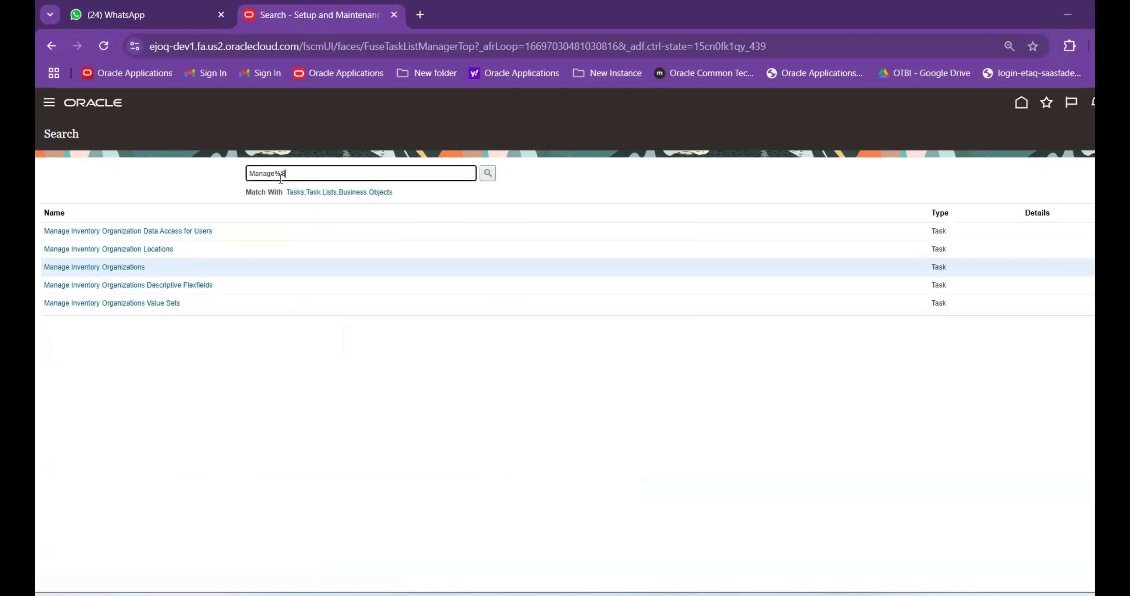
type("ub%Loc%")
key("Return")
left_click(139, 238)
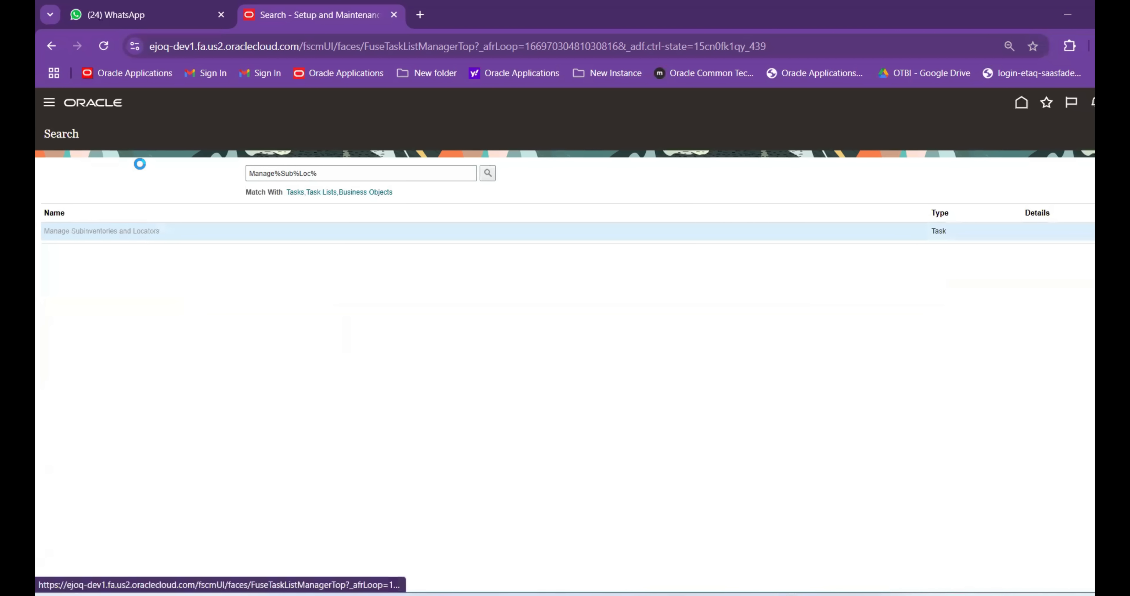
Create subinventory RAW_MAT with Previously defined locator control and BP_2_Structure, then Save and Create Another
left_click(134, 304)
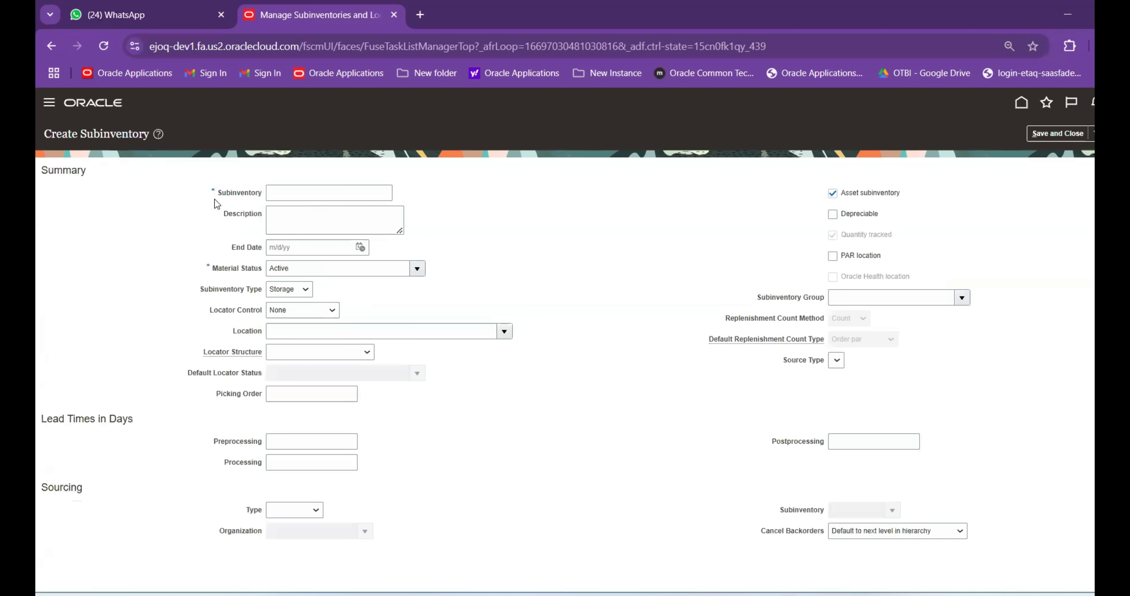
type("RAW_MAT")
left_click(313, 313)
left_click(325, 377)
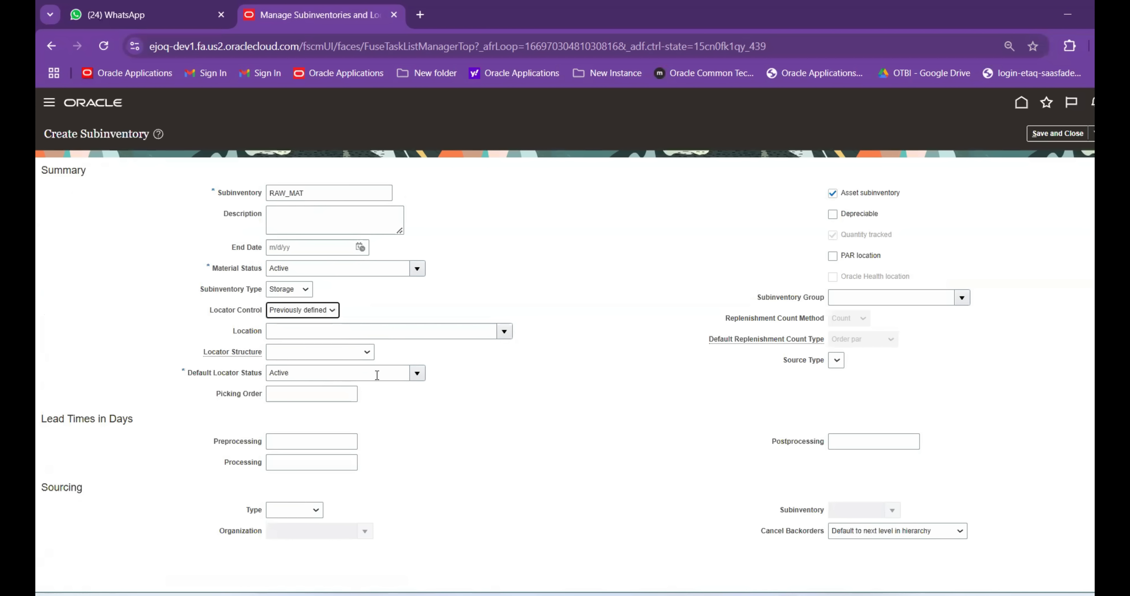
left_click(366, 353)
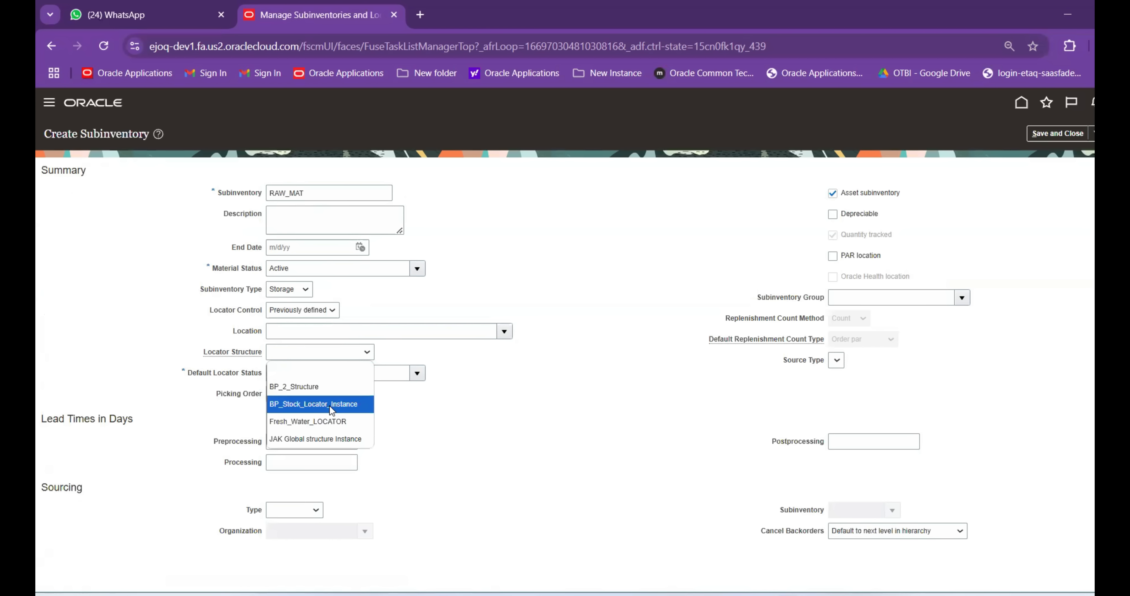
left_click(331, 386)
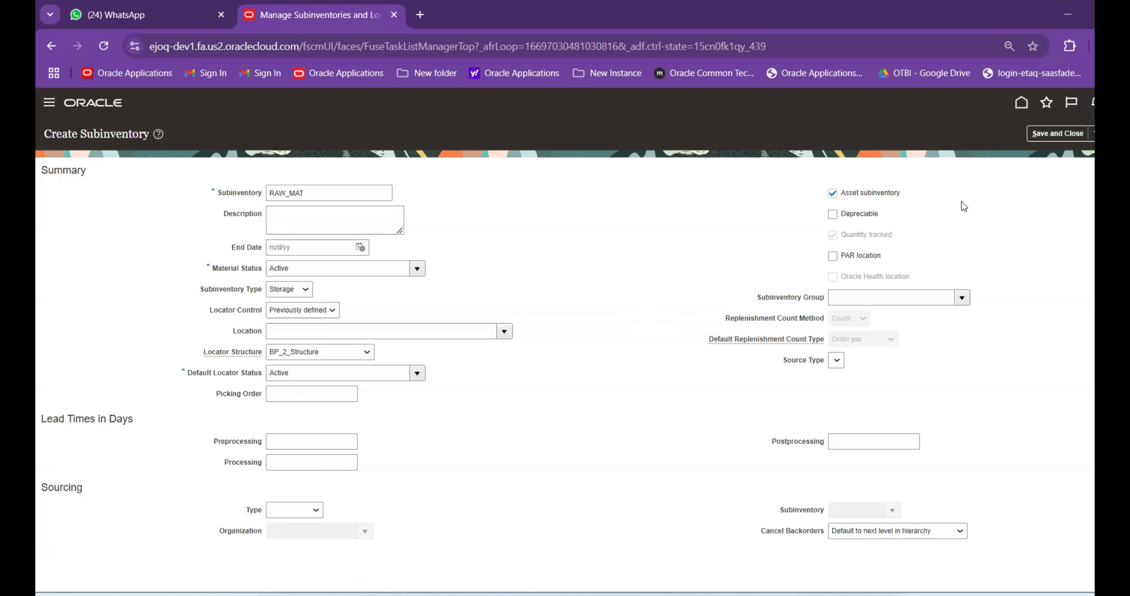
left_click(1092, 133)
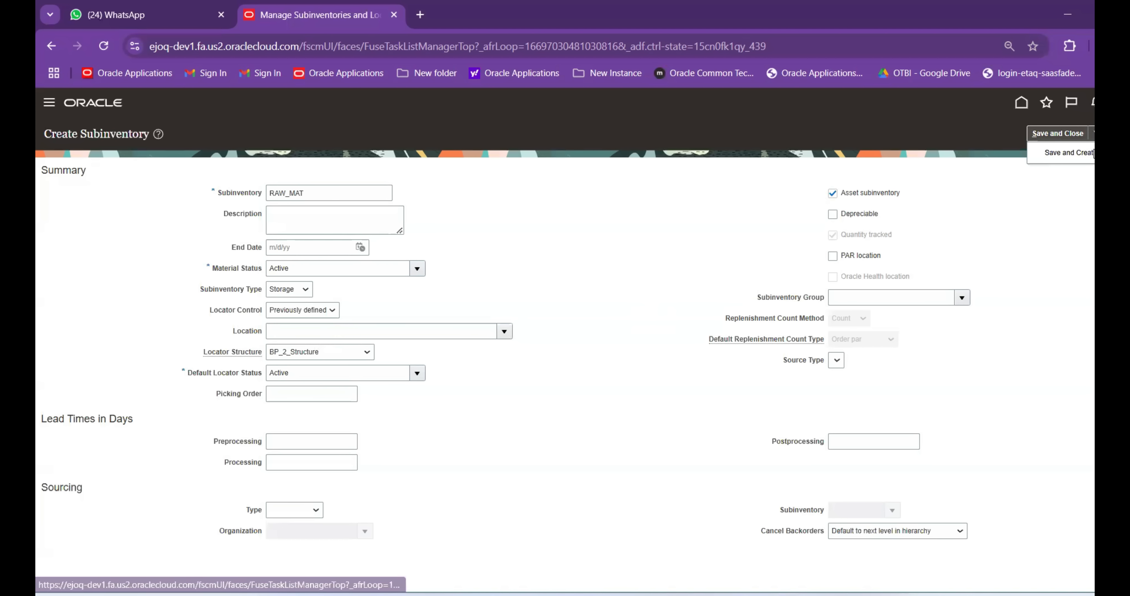
left_click(1070, 153)
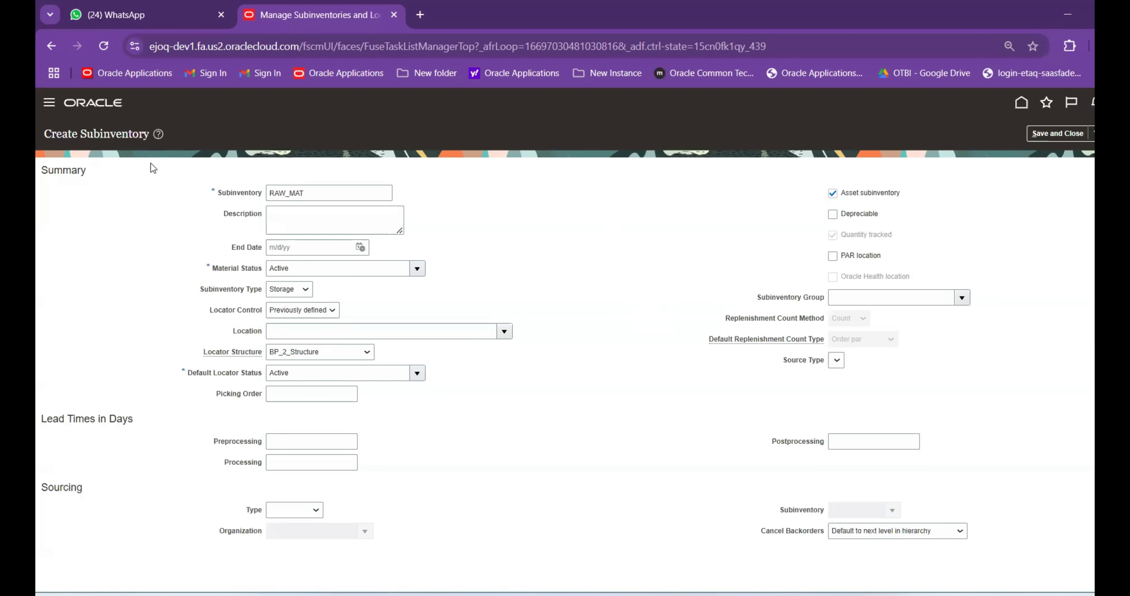
left_click(619, 236)
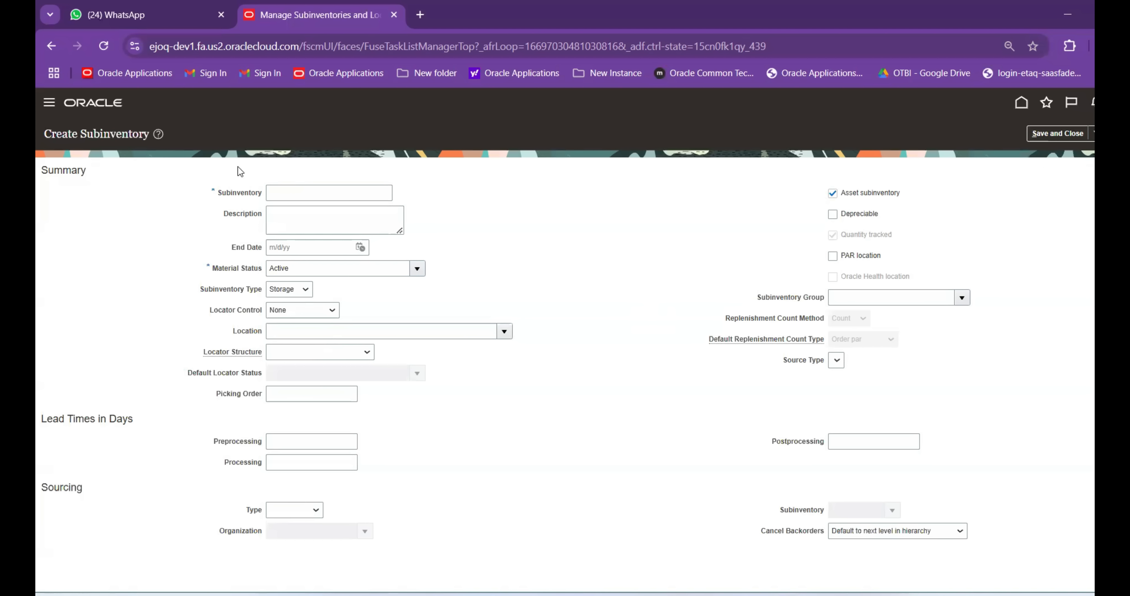
Save a STAGE subinventory with default settings, then select RAW_MAT in the list
type("STAGE")
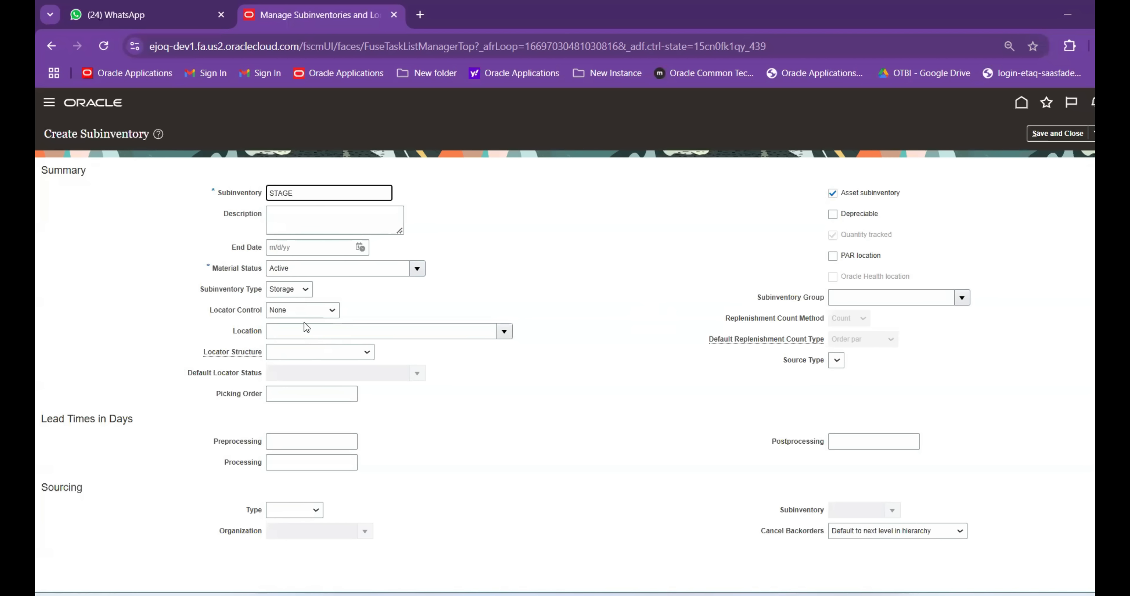
left_click(1068, 132)
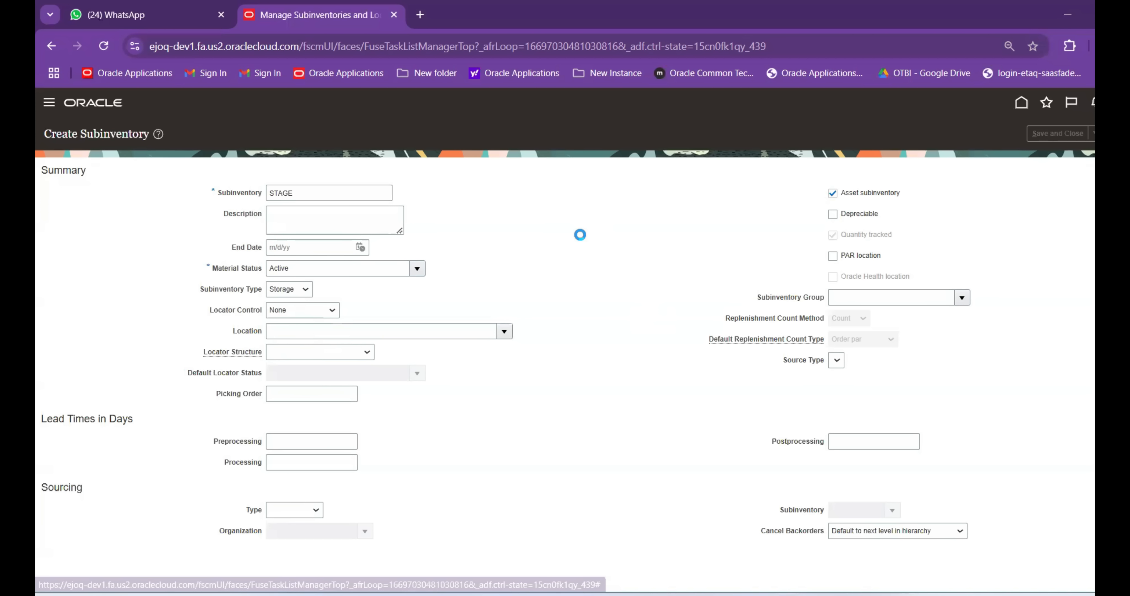
left_click(620, 234)
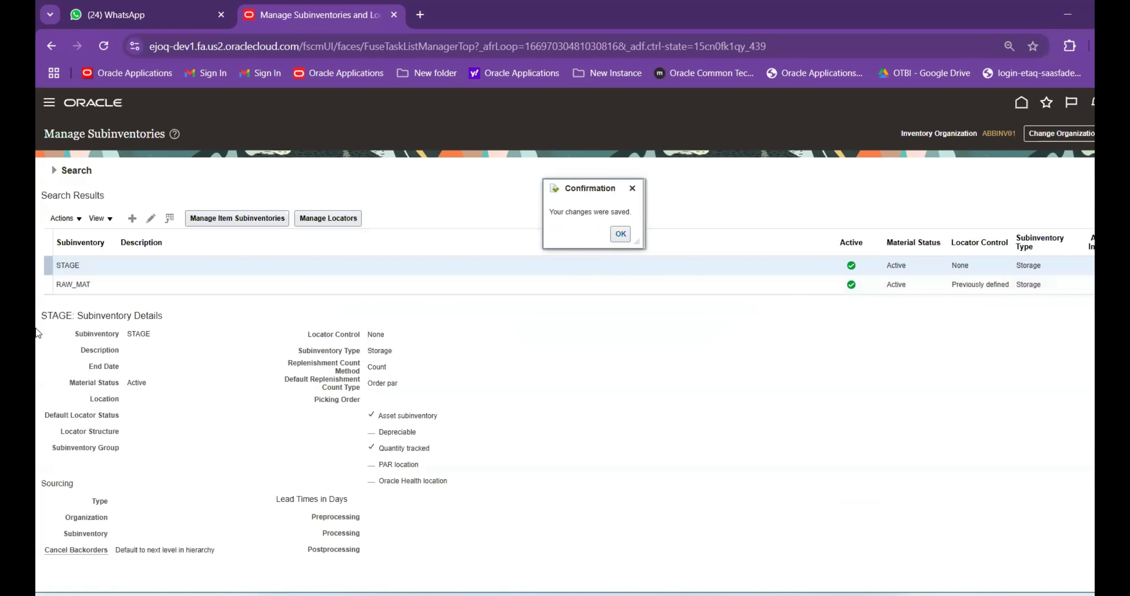
left_click(204, 283)
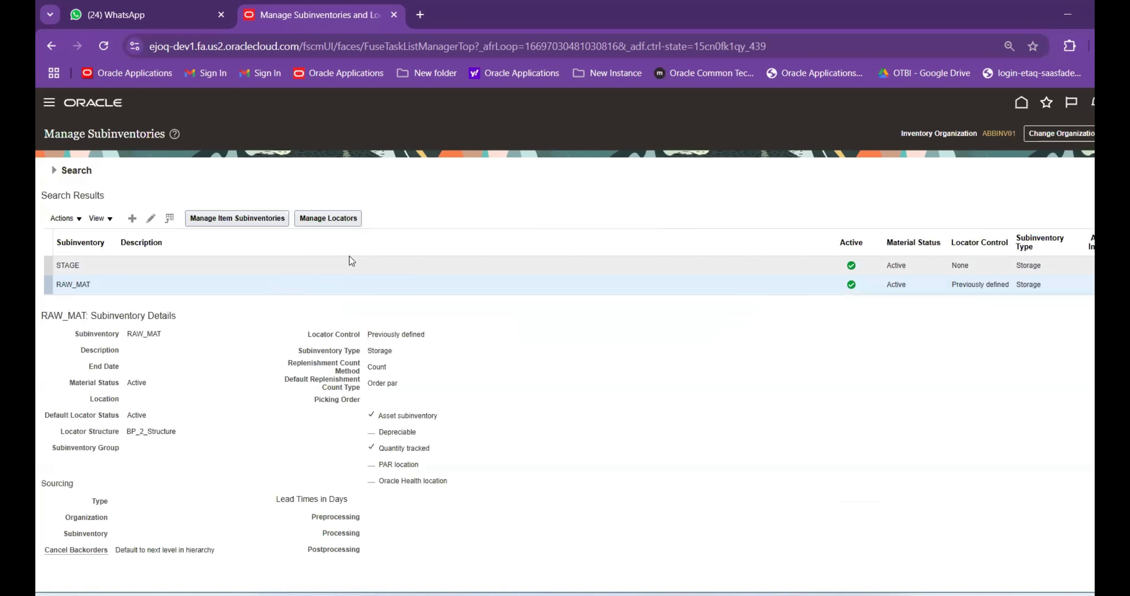
Add a RAW_MAT locator with AU_Row R1, AU_Bin B2 and type Storage location
left_click(336, 217)
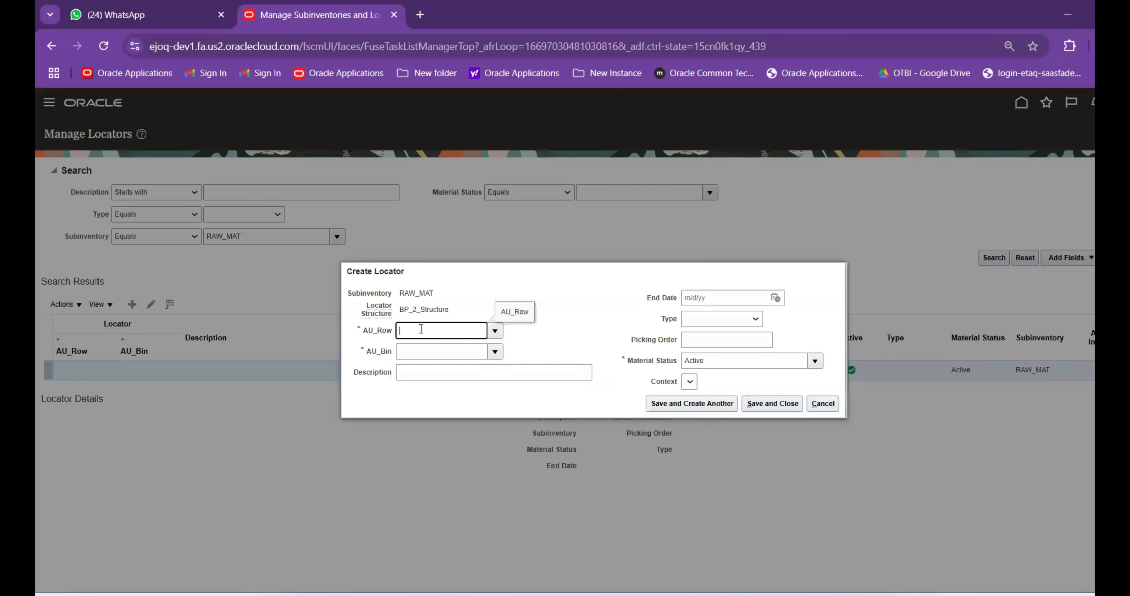
left_click(495, 334)
left_click(440, 351)
left_click(495, 351)
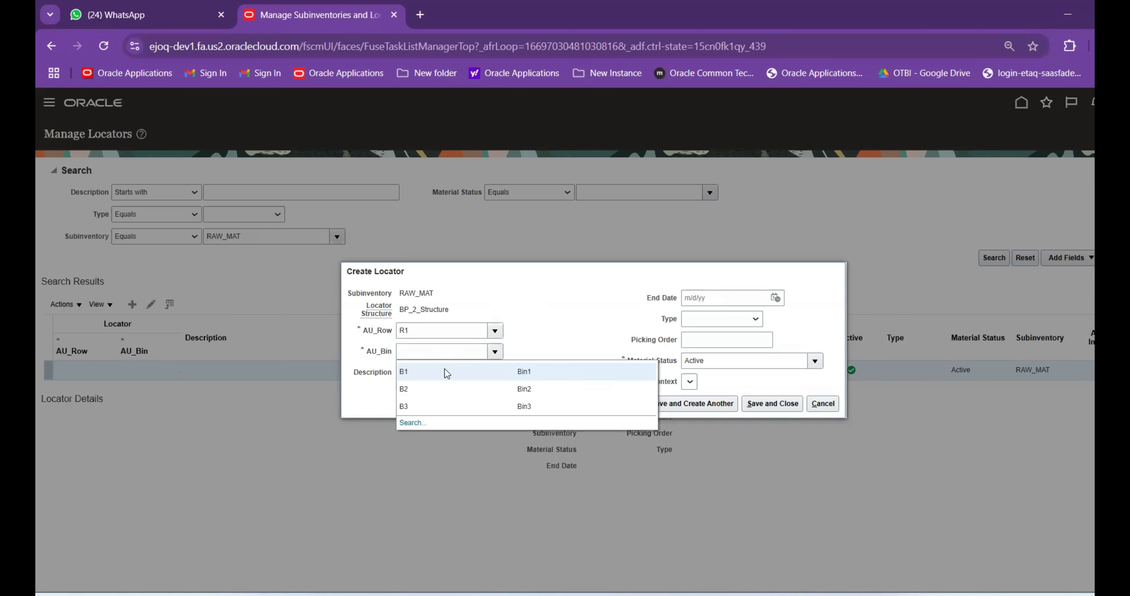
left_click(437, 391)
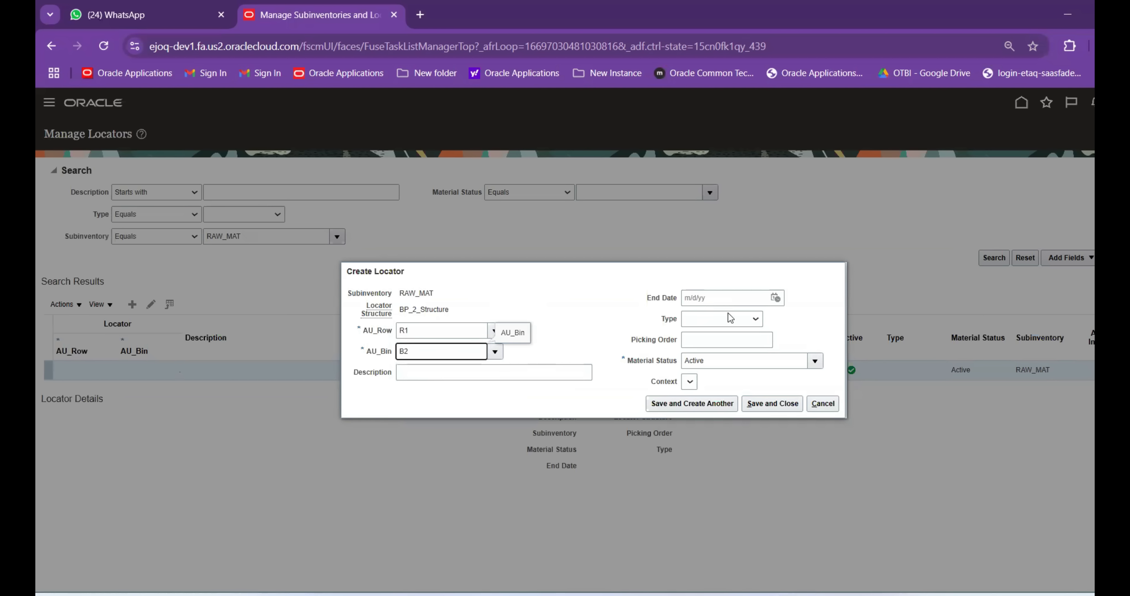
left_click(722, 322)
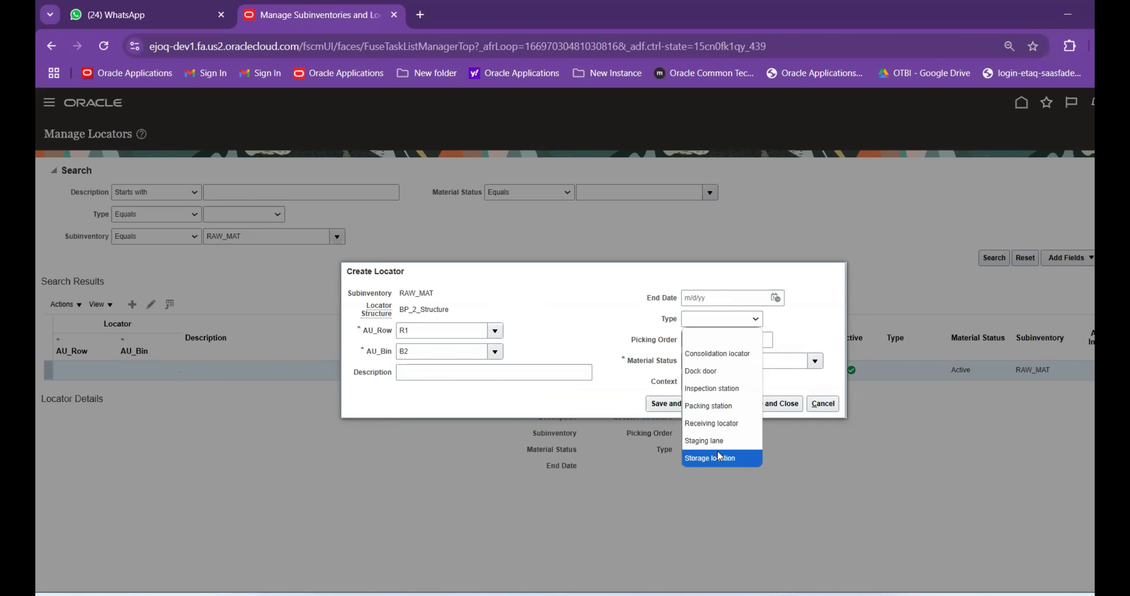
left_click(713, 457)
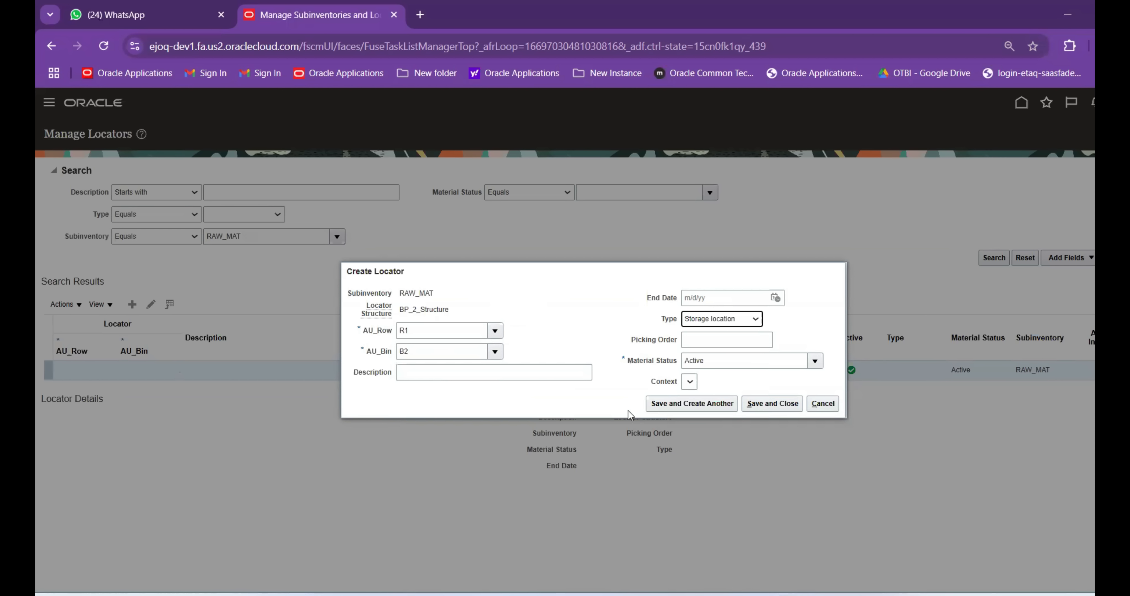
left_click(774, 404)
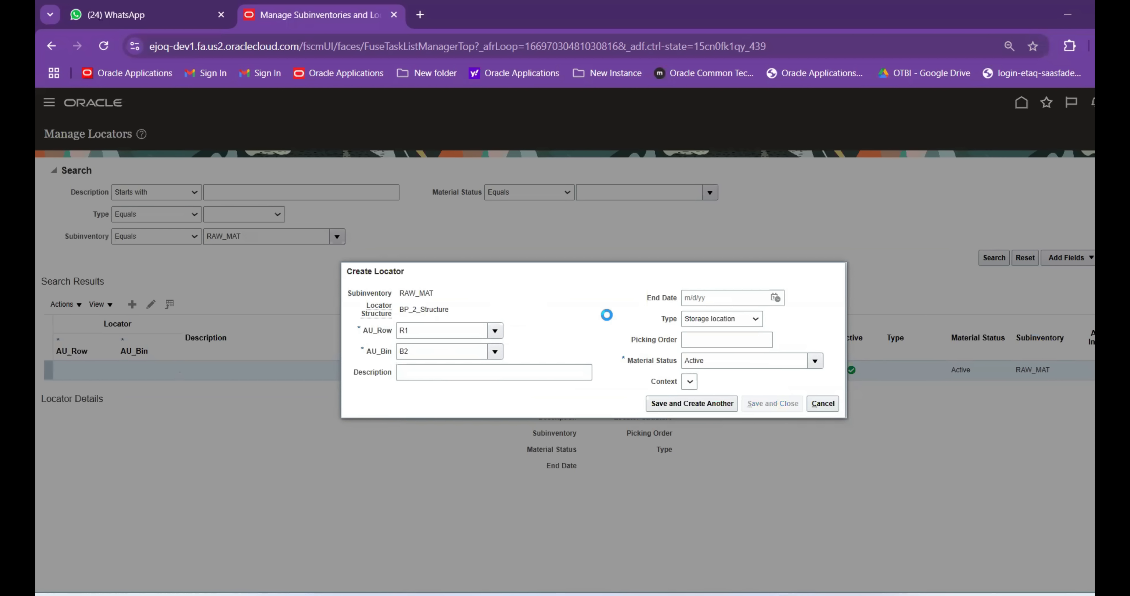
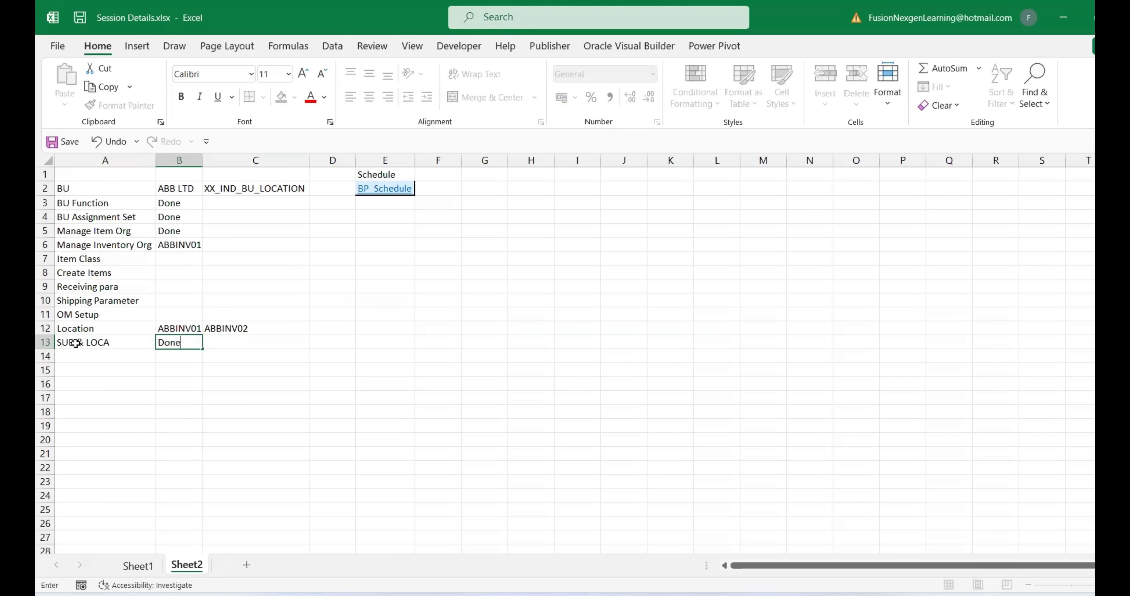
Commit the Done status for SUB & LOCA in cell B13 of Sheet2
left_click(135, 400)
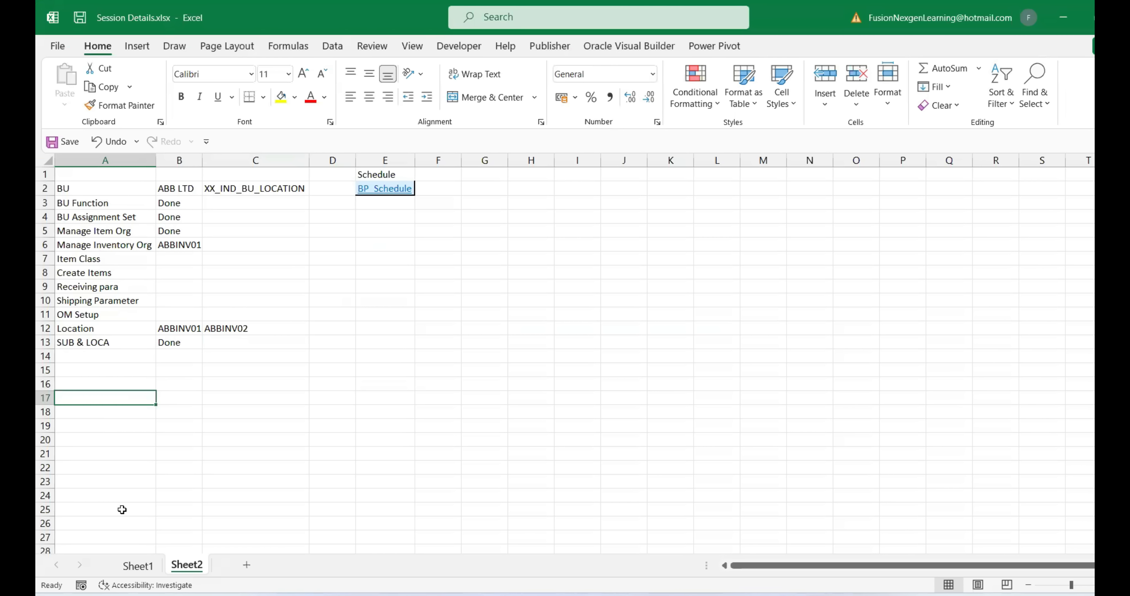
Search Setup and Maintenance for Manage%Rece%para% and open Manage Receiving Parameters for ABBINV02
left_click(788, 559)
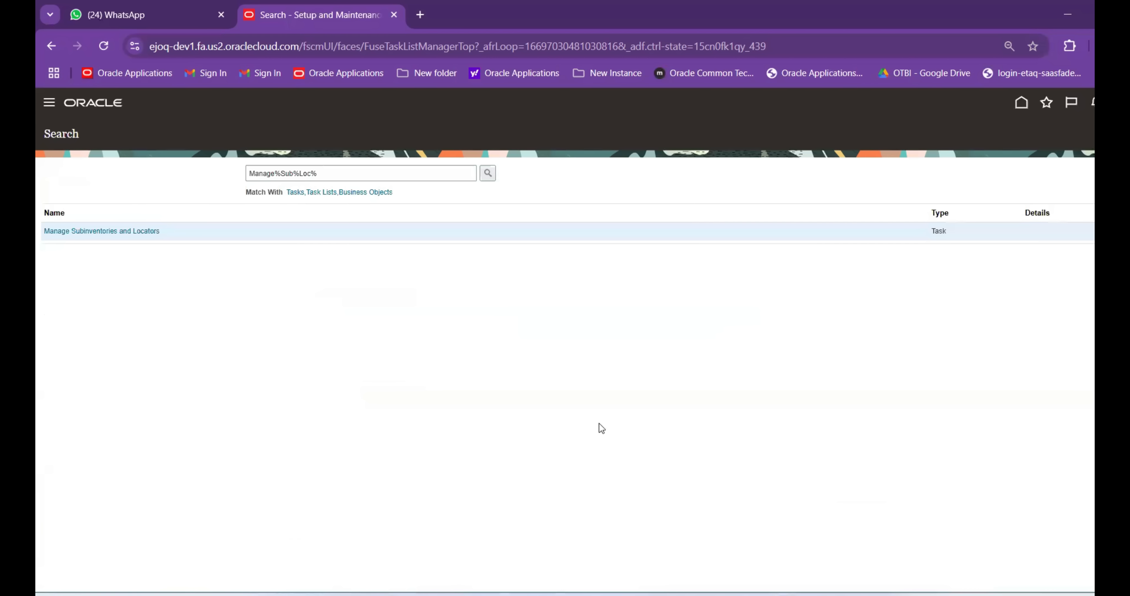
left_click_drag(348, 180, 282, 174)
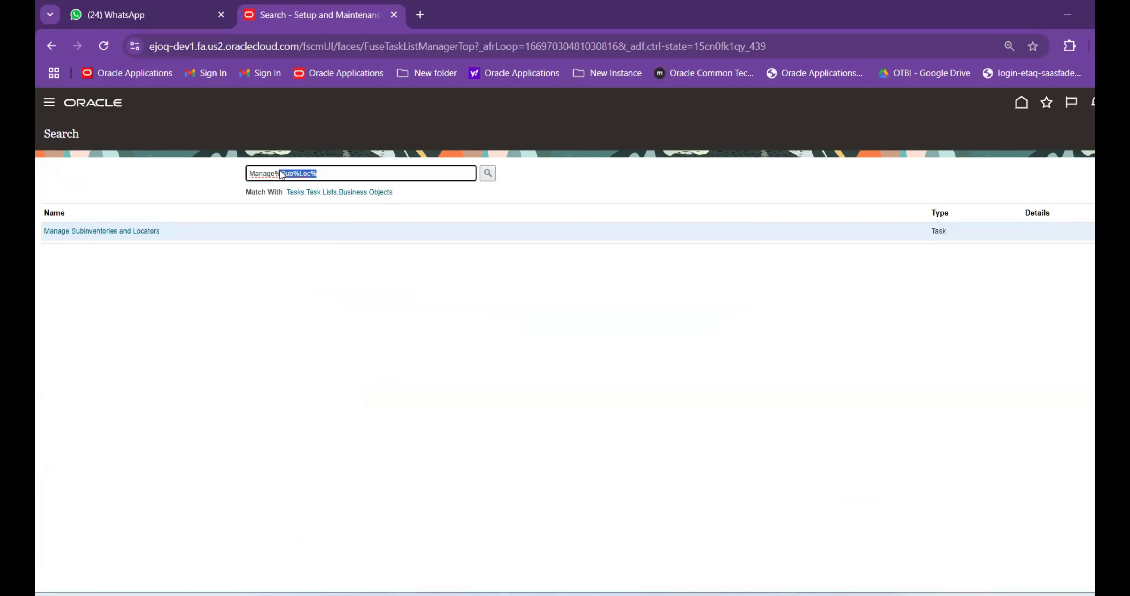
key("BackSpace")
type("Rece%")
key("Return")
scroll(184, 316, "down", 2)
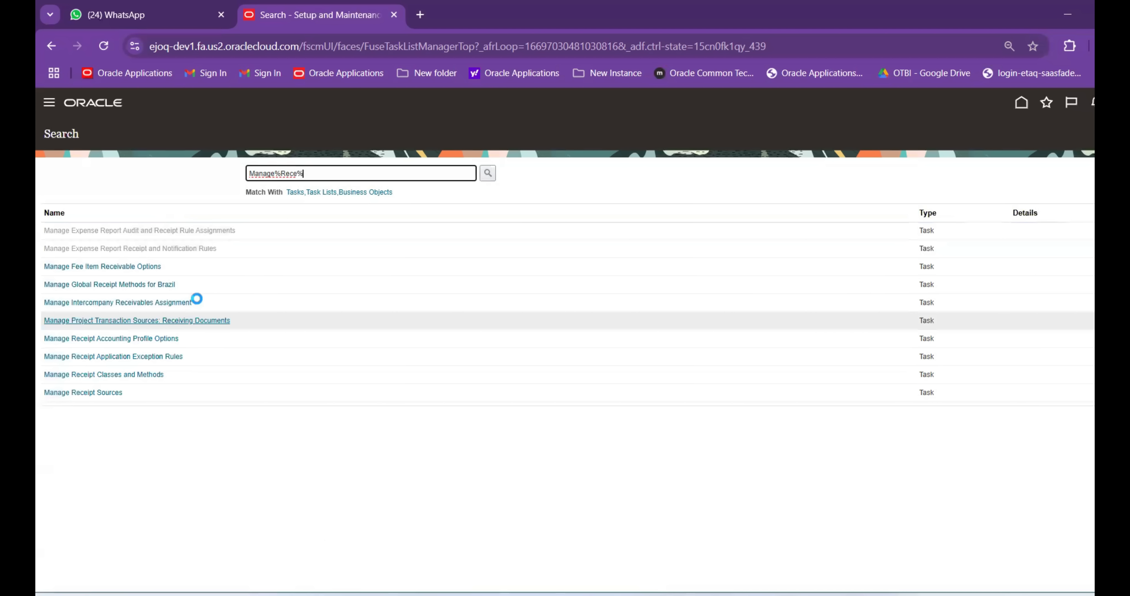
scroll(180, 357, "down", 2)
left_click(324, 170)
type("para%")
key("Return")
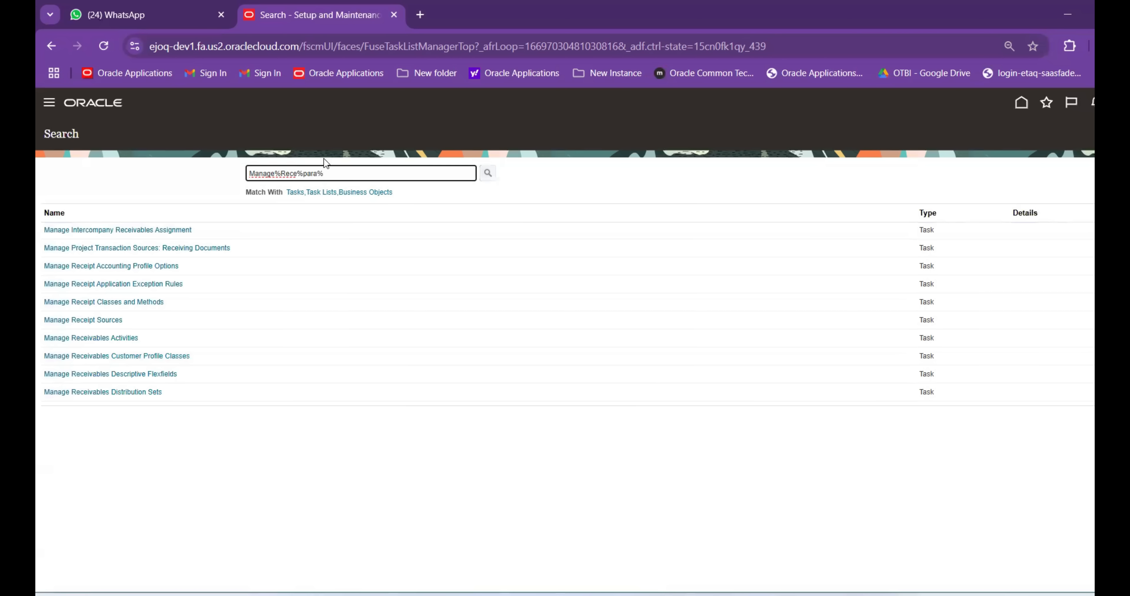
left_click(104, 233)
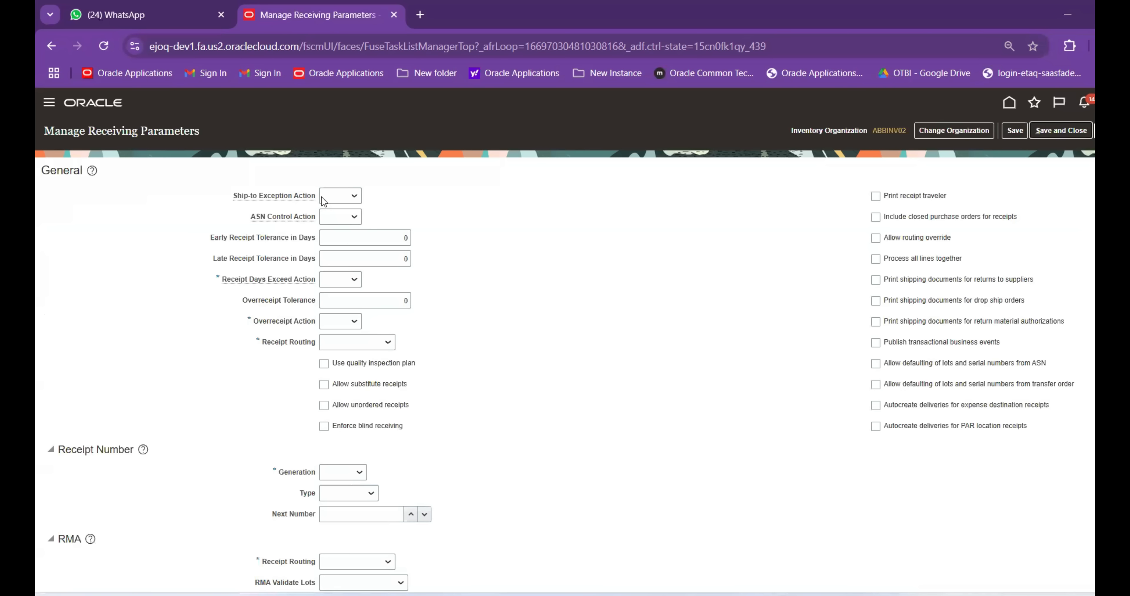
Set Ship-to Exception, ASN Control, Receipt Days Exceed and Overreceipt actions to None, and Receipt Routing to Direct delivery
left_click(348, 197)
left_click(344, 229)
left_click(353, 217)
left_click(338, 252)
left_click(341, 283)
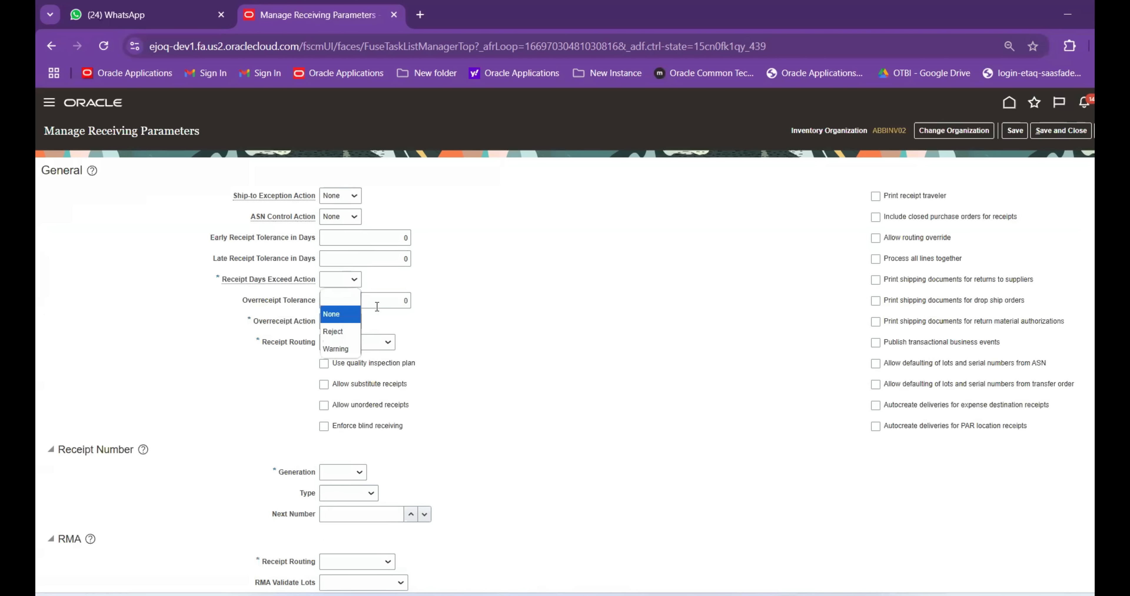
left_click(342, 313)
left_click(343, 323)
left_click(368, 355)
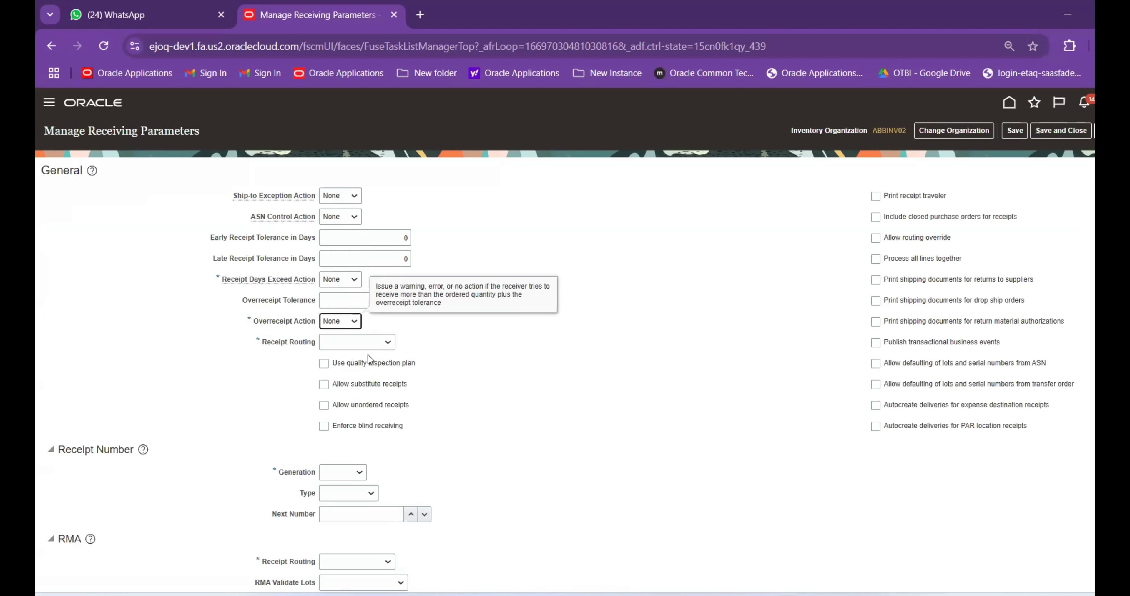
left_click(383, 347)
left_click(373, 377)
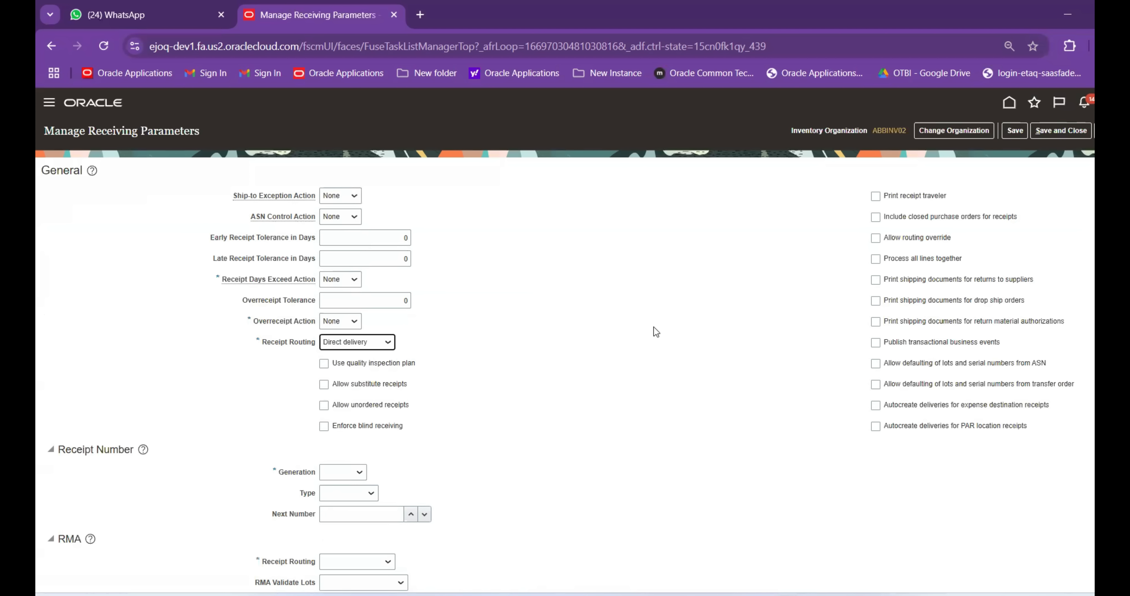
Enable receipt traveler printing, routing override, shipping-document printing, business events and transfer-order lot/serial defaulting
left_click(875, 196)
left_click(875, 238)
left_click(875, 279)
left_click(876, 301)
left_click(875, 322)
left_click(875, 342)
left_click(875, 384)
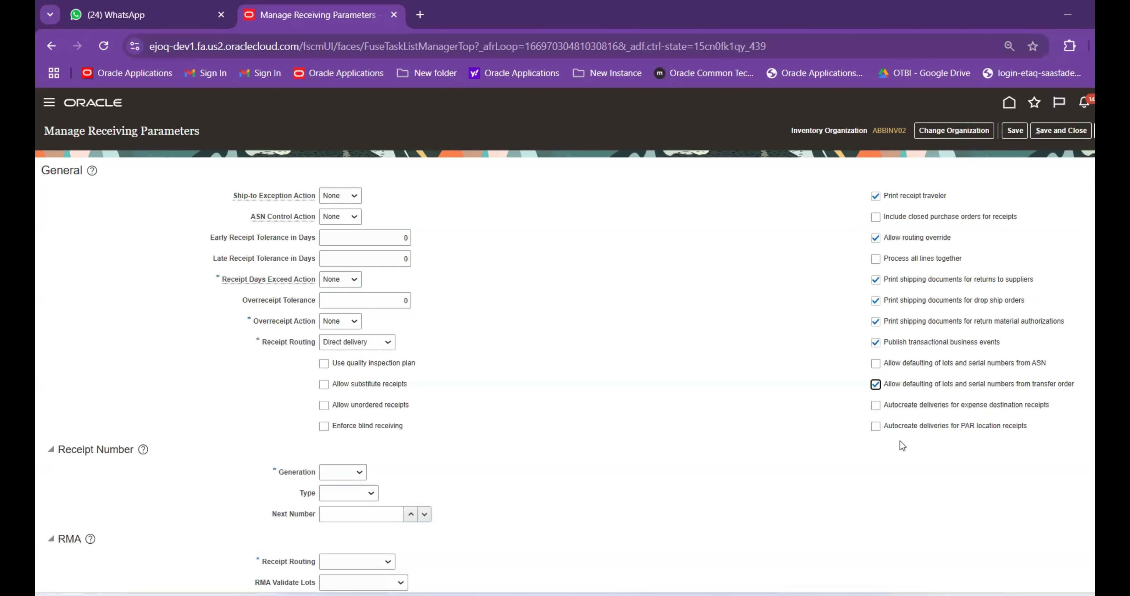
Set receipt numbering to Automatic, Numeric, with next number 1000
scroll(462, 427, "down", 1)
left_click(347, 470)
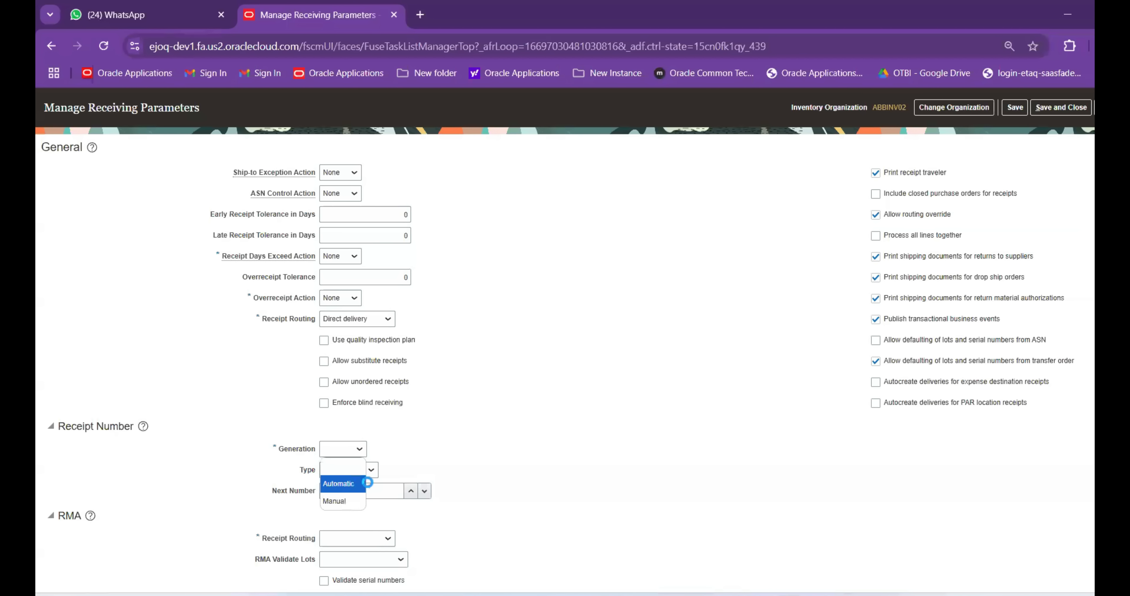
left_click(367, 483)
left_click(351, 470)
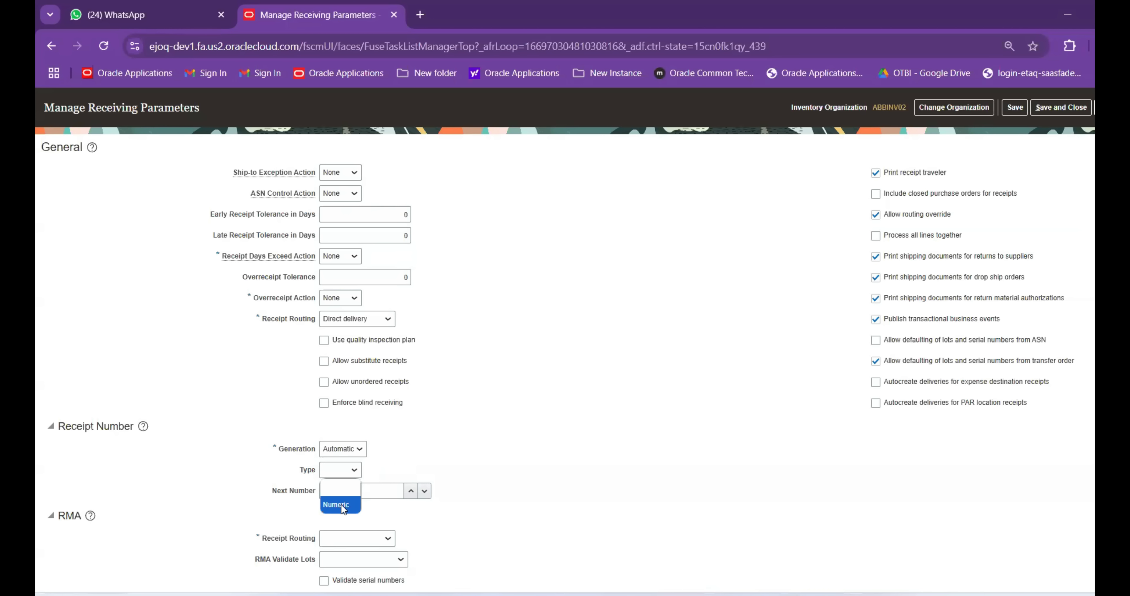
left_click(342, 506)
left_click(347, 493)
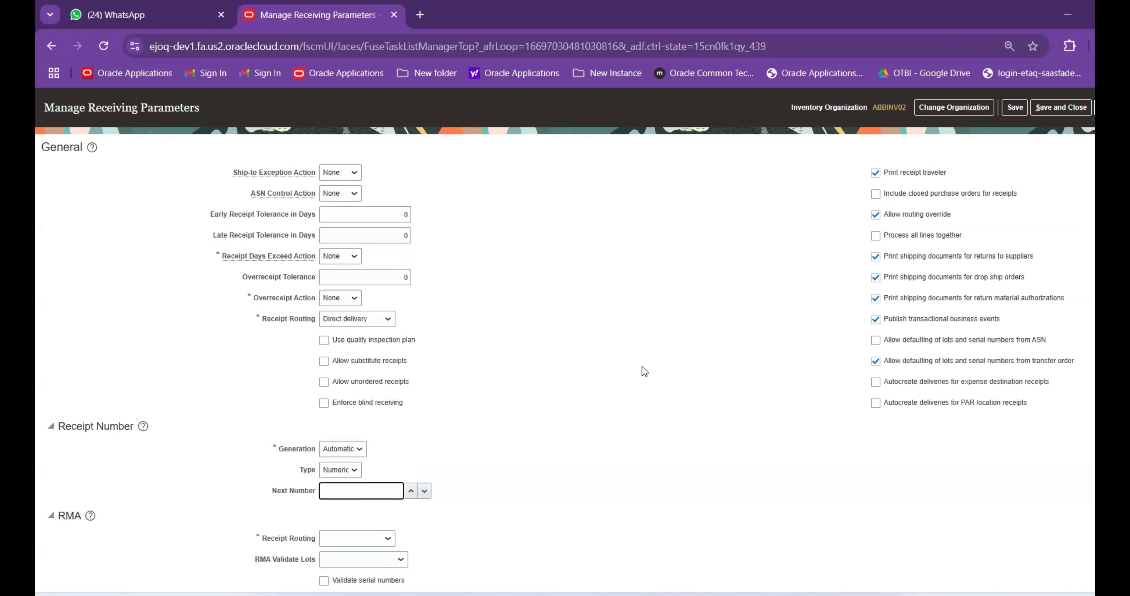
type("1000")
Set RMA routing to Direct delivery, RMA lots Restricted, enable RMA serial validation, and save
left_click(378, 543)
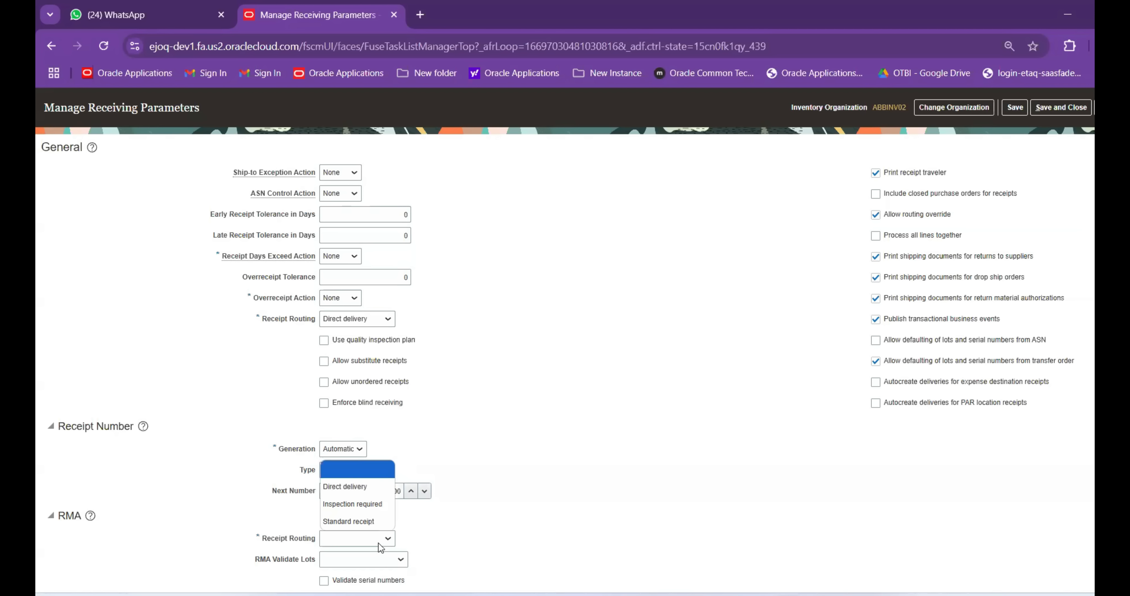
left_click(368, 487)
left_click(394, 562)
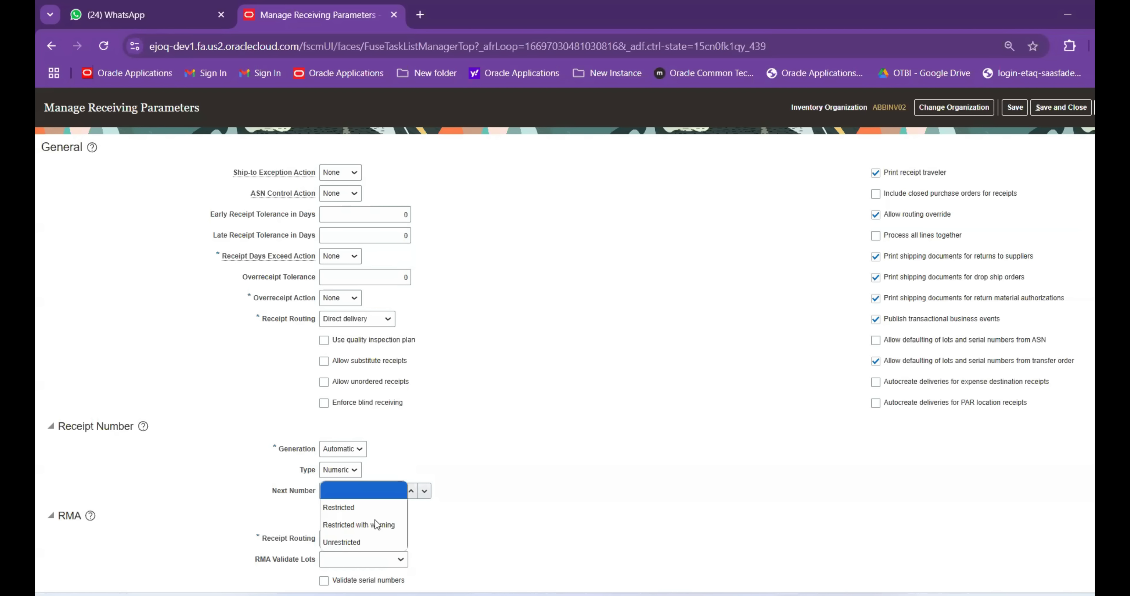
left_click(364, 509)
left_click(375, 580)
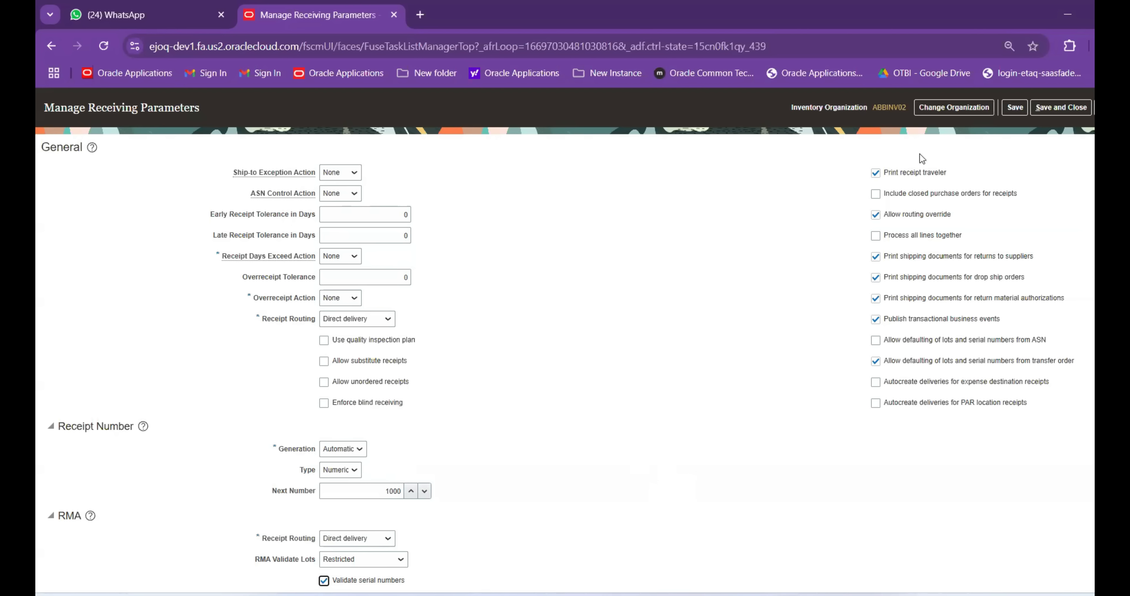
left_click(1015, 107)
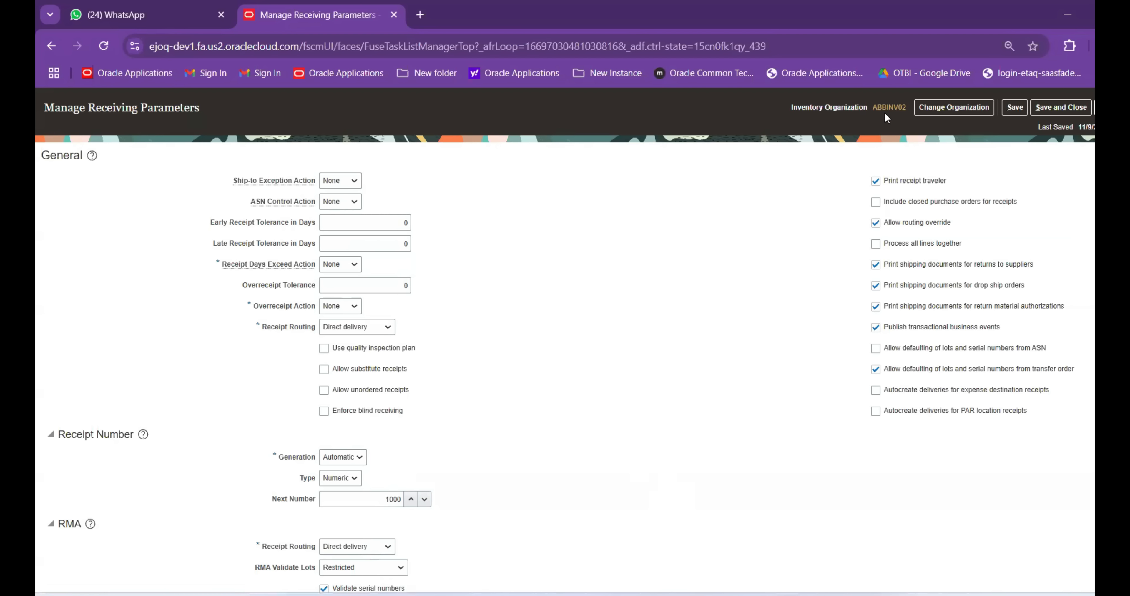
Switch to ABBINV01, set exception, ASN and overreceipt actions to None, routing Direct delivery
left_click(949, 111)
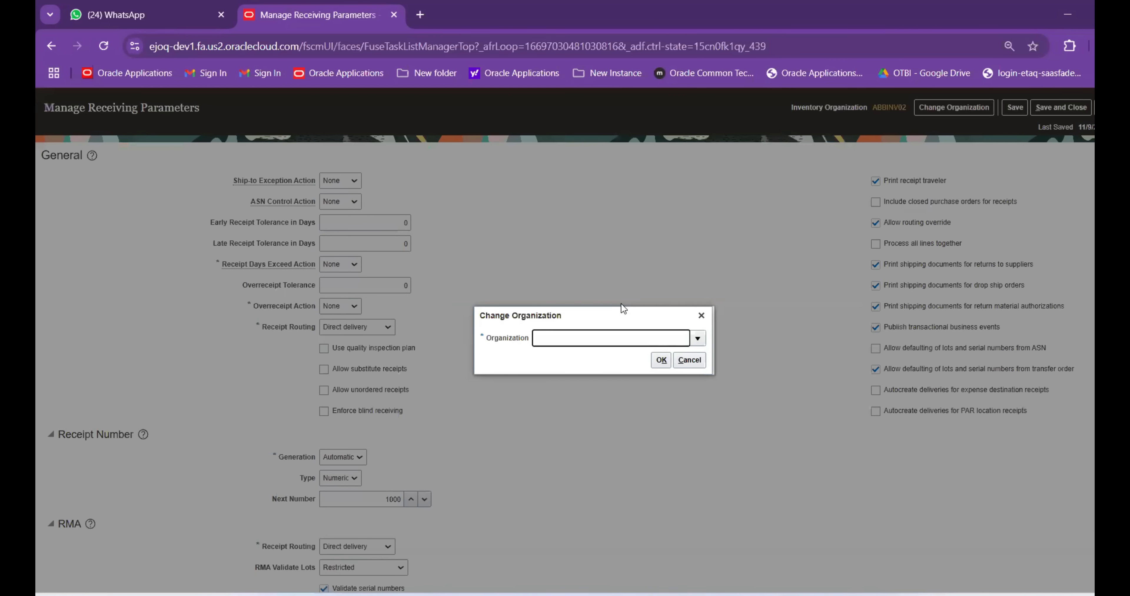
type("ABBINV01")
left_click(660, 359)
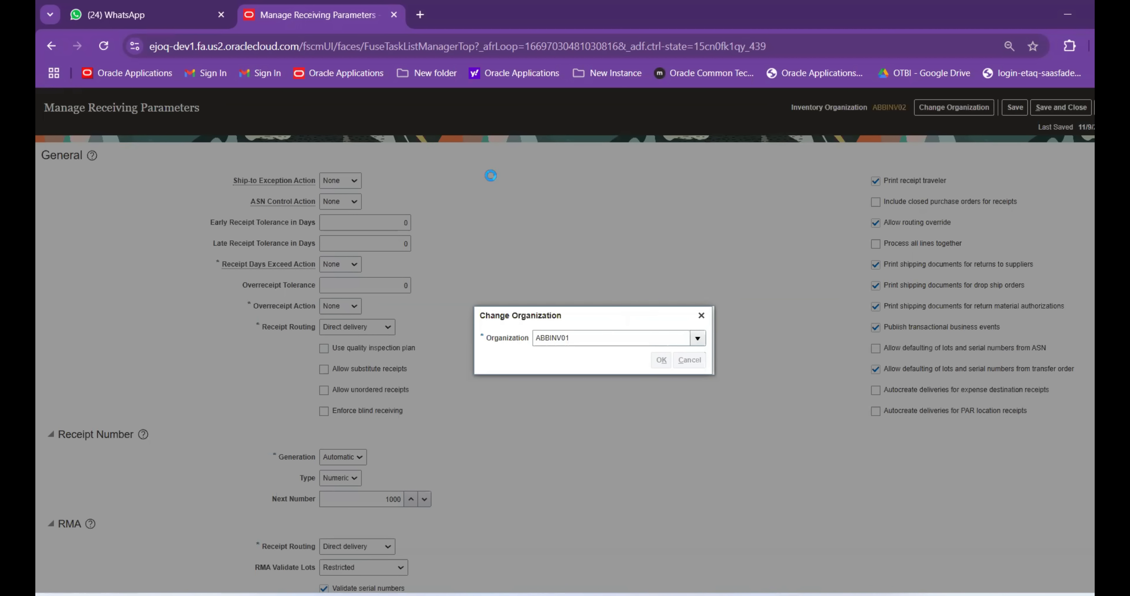
left_click(338, 181)
left_click(344, 214)
left_click(345, 207)
left_click(345, 235)
left_click(344, 310)
left_click(342, 341)
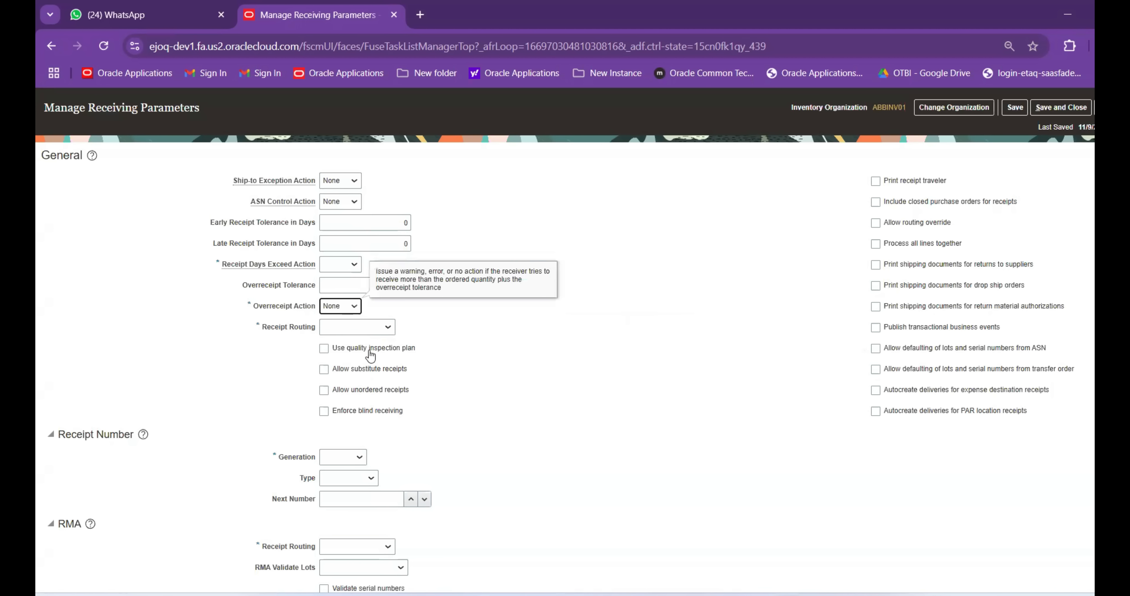
left_click(357, 327)
left_click(340, 359)
Enable receipt traveler printing, routing override, shipping-document printing, business events and transfer-order lot/serial defaulting
left_click(876, 182)
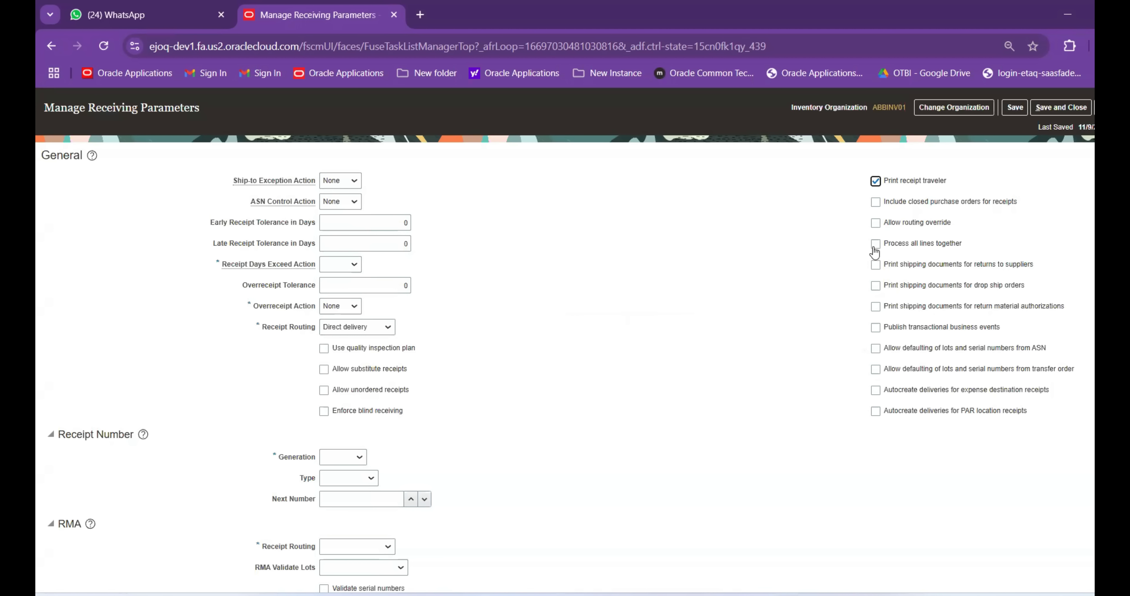
left_click(876, 222)
left_click(876, 265)
left_click(876, 285)
left_click(876, 307)
left_click(876, 327)
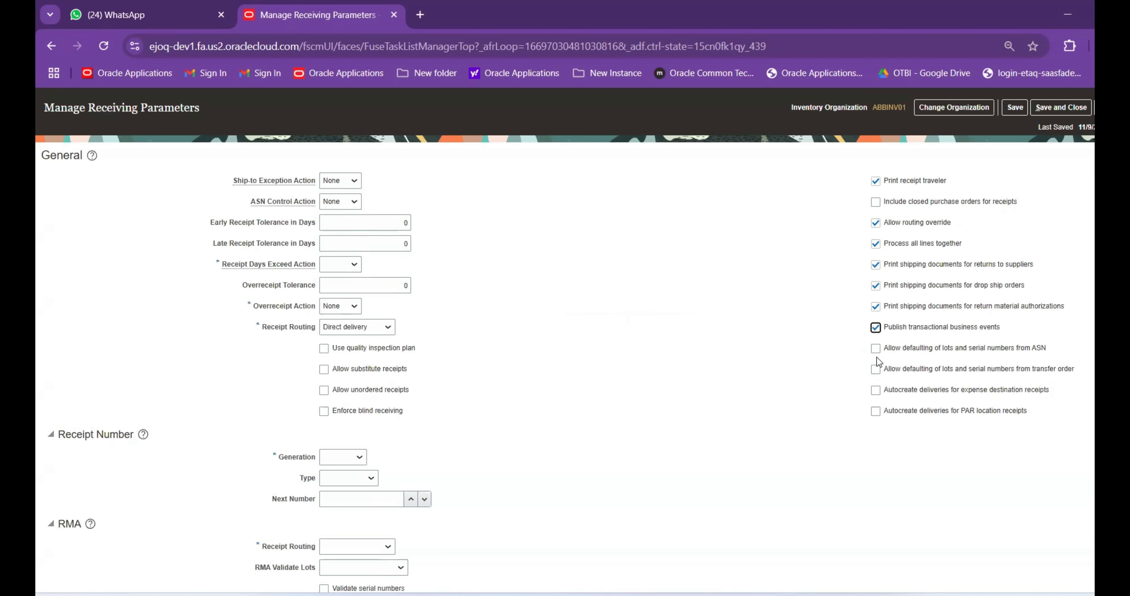
left_click(877, 393)
left_click(875, 369)
Set receipt numbering to Automatic, Numeric, with next number 2000
scroll(562, 381, "down", 1)
left_click(351, 449)
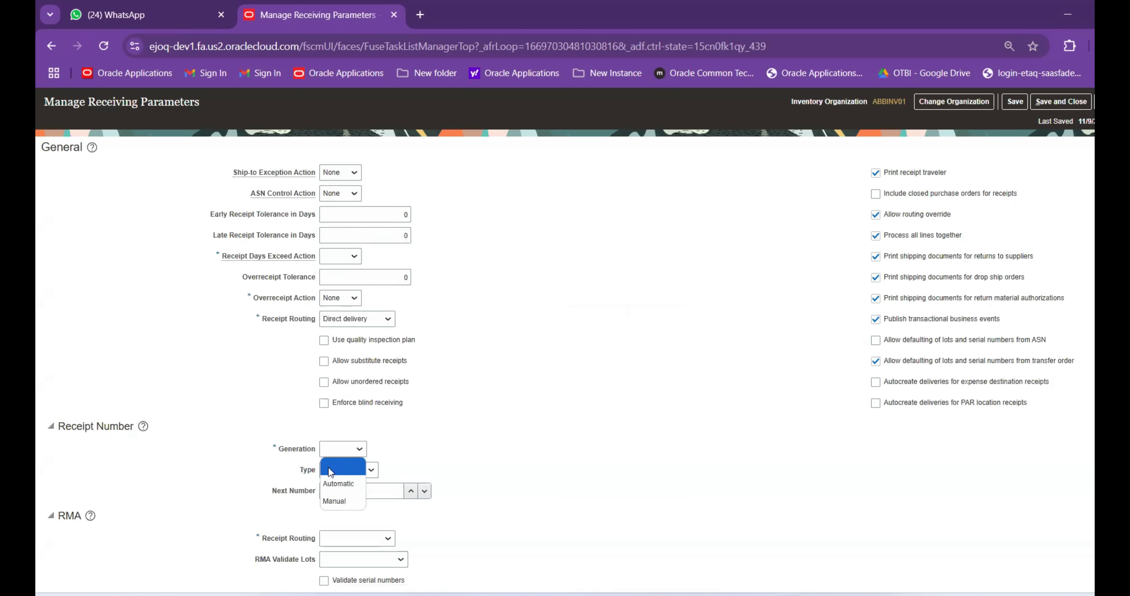
left_click(344, 482)
left_click(340, 469)
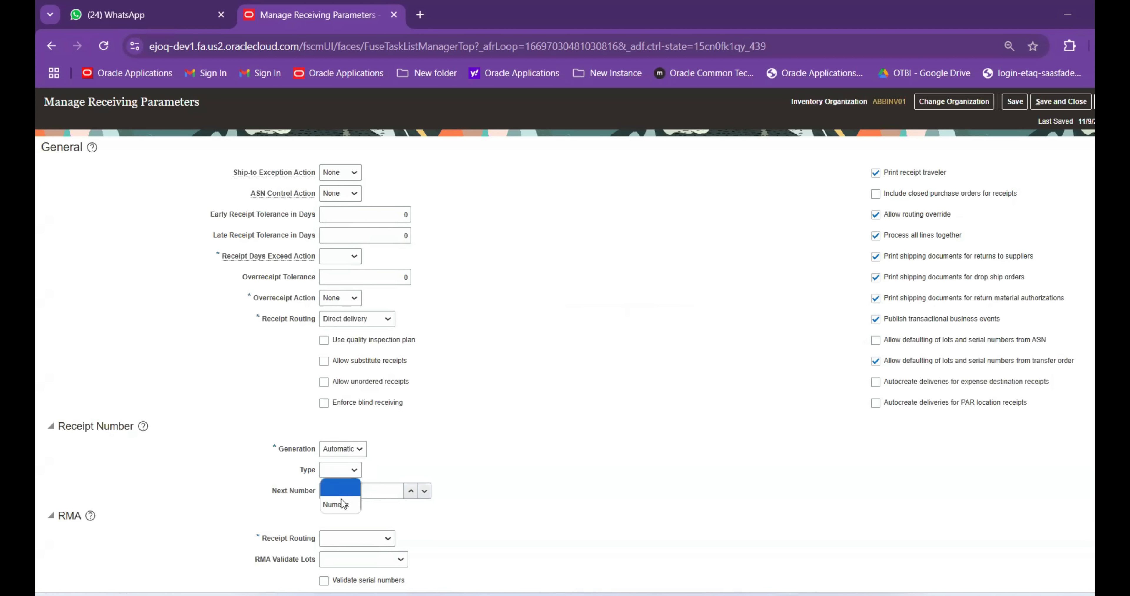
left_click(340, 501)
type("2000")
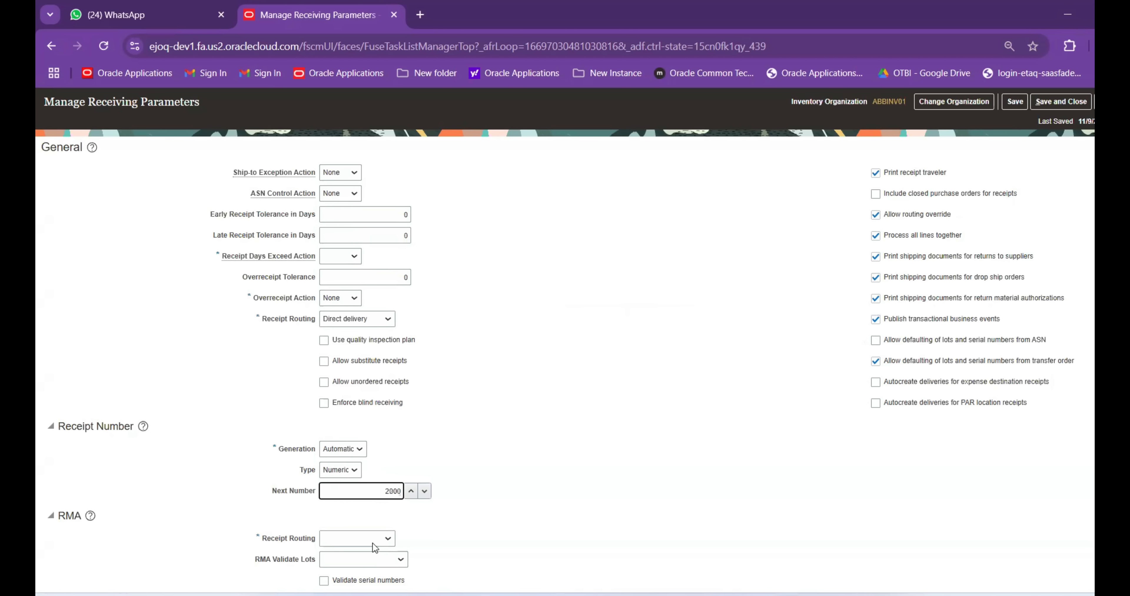
Set RMA routing to Direct delivery, lots Restricted, Receipt Days Exceed Action None, then Save and Close
left_click(372, 543)
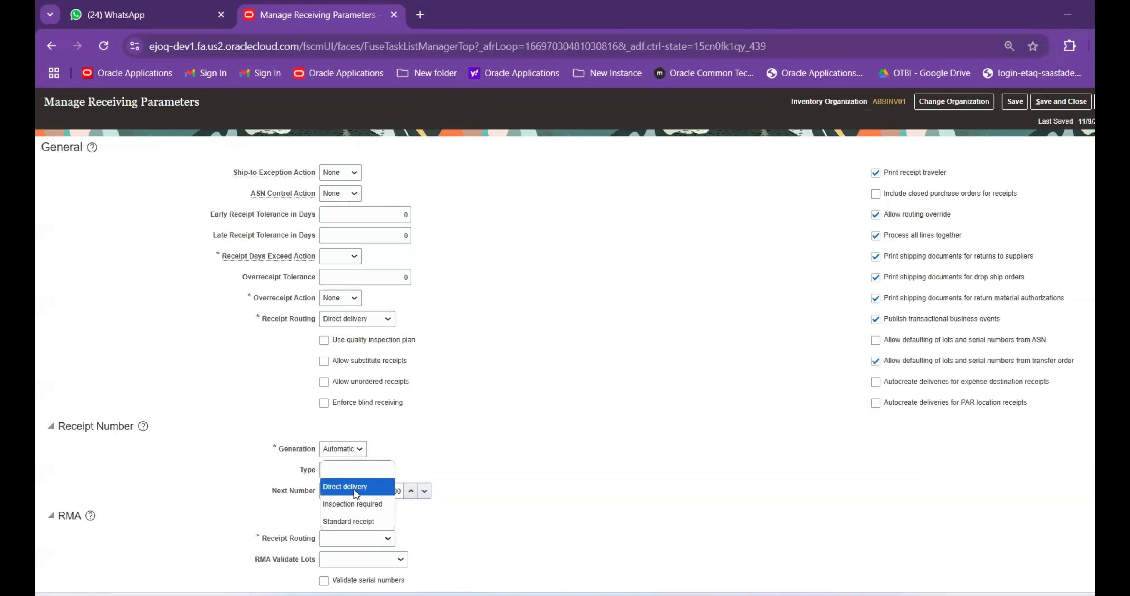
left_click(354, 490)
left_click(376, 557)
left_click(354, 508)
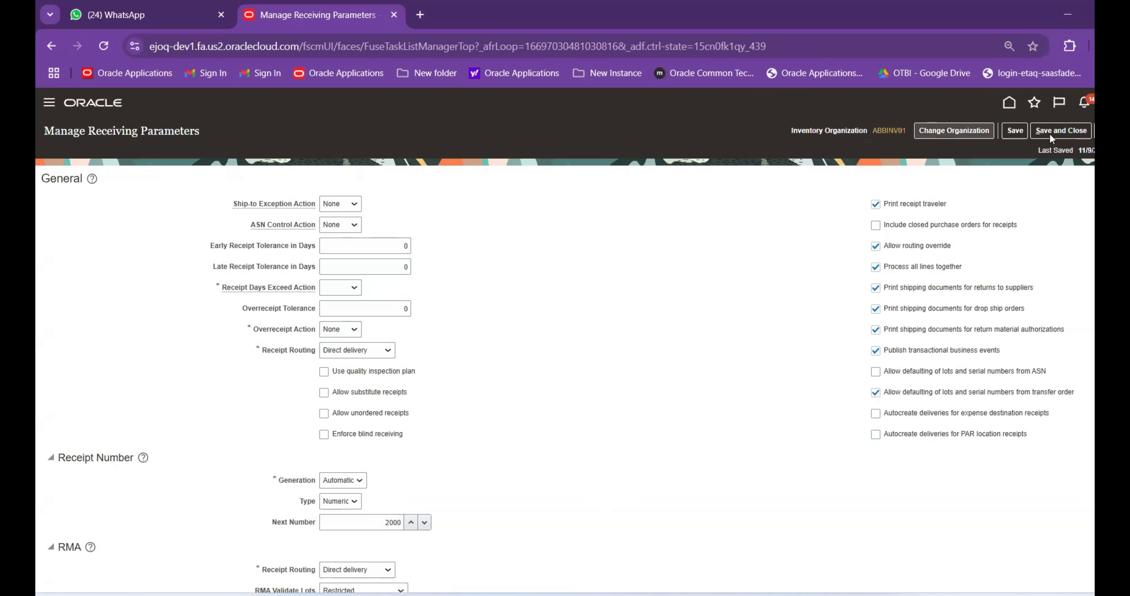
left_click(1061, 131)
left_click(337, 289)
left_click(345, 325)
left_click(1062, 130)
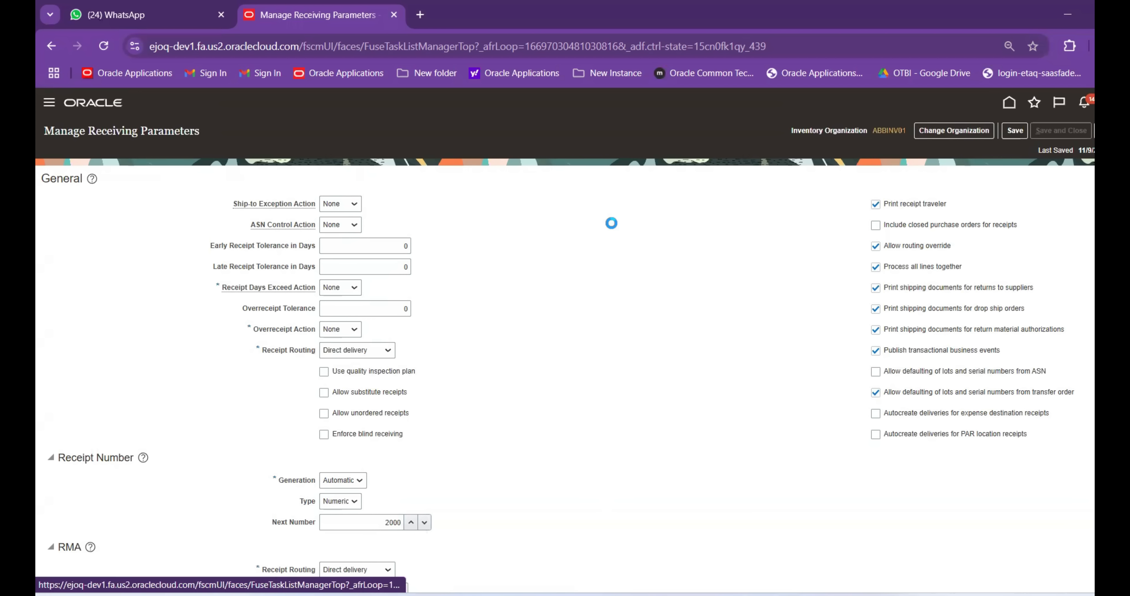
Mark the Receiving para row as done in the Excel setup tracker
left_click(817, 556)
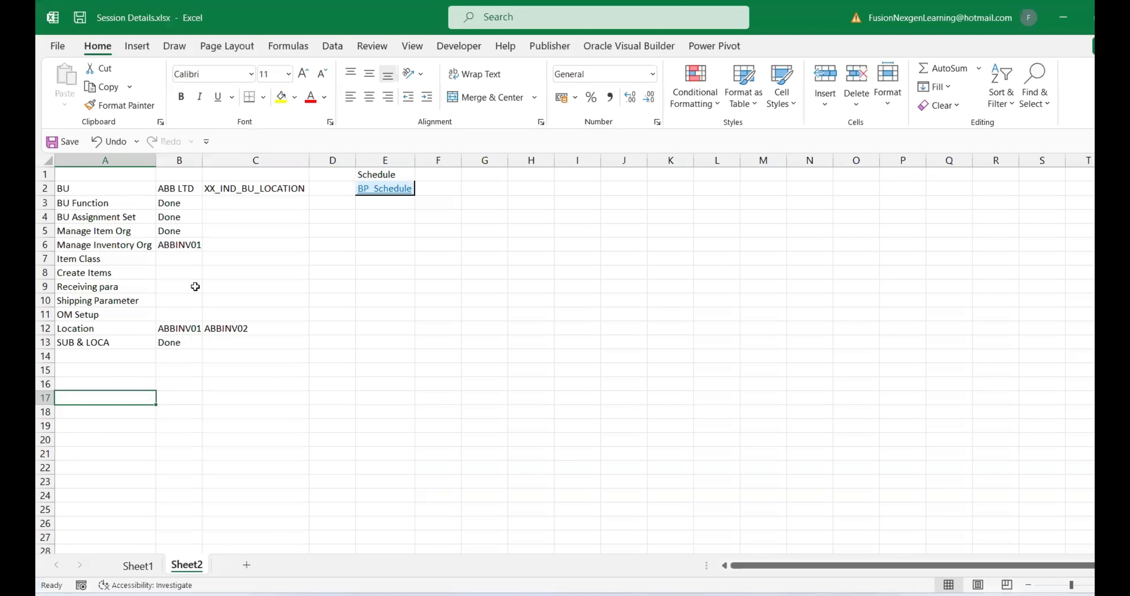
left_click(195, 286)
type("done")
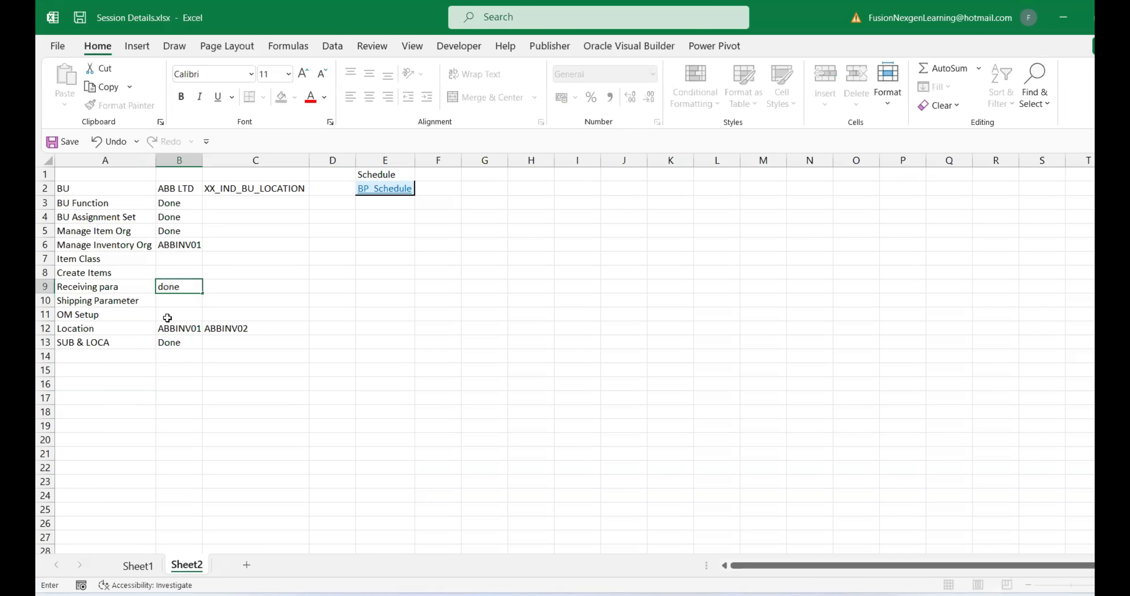
left_click(126, 301)
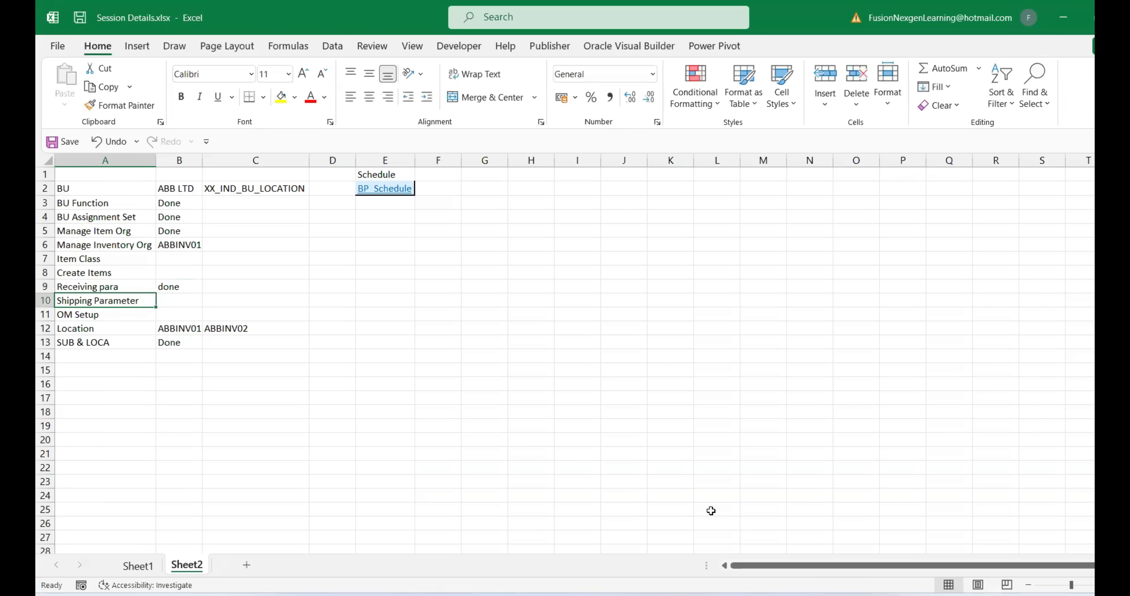
Search Setup and Maintenance for Manage%ship%para% and open Manage Shipping Parameters
left_click(789, 567)
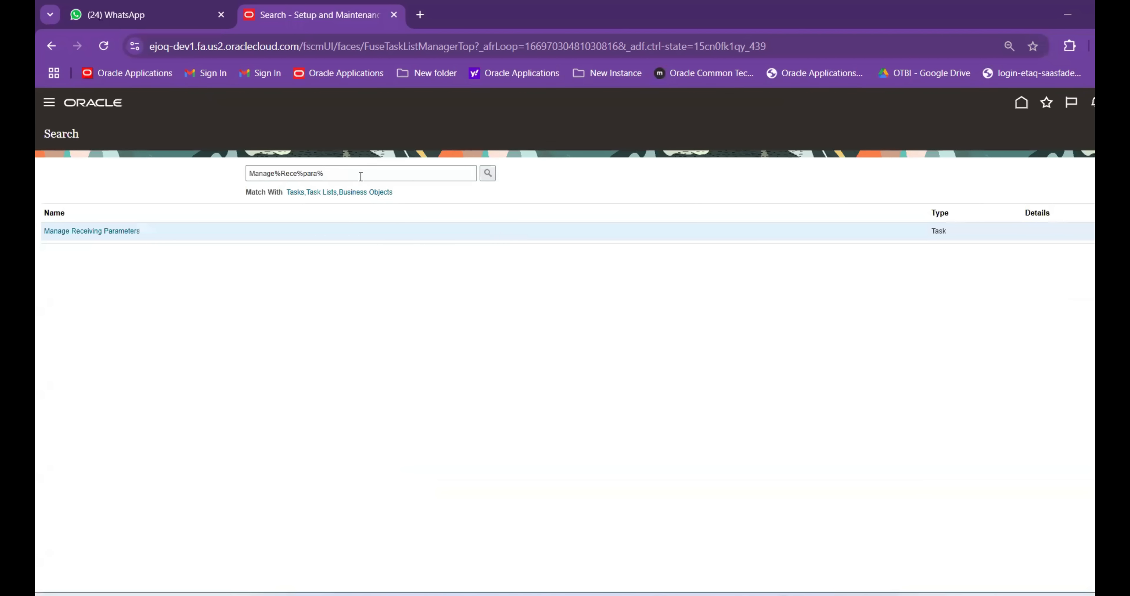
left_click(281, 173)
key("shift+End")
type("ship%para")
type("%")
key("Return")
left_click(67, 231)
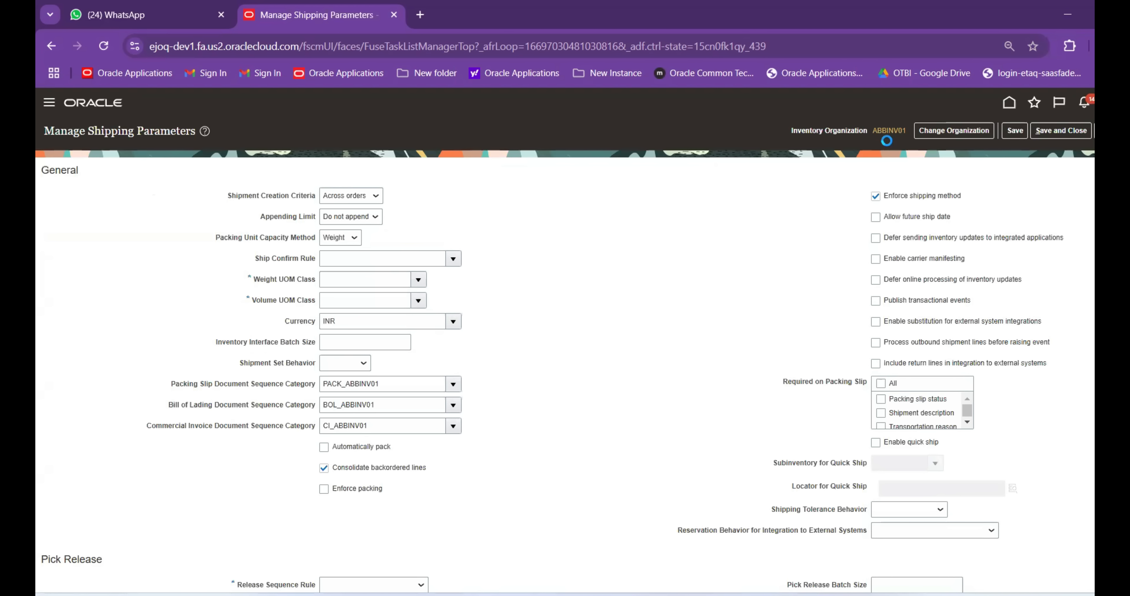
Uncheck Enforce shipping method, leave the ship confirm rule unchanged, and set Weight UOM Class to Weight
left_click(875, 198)
left_click(397, 260)
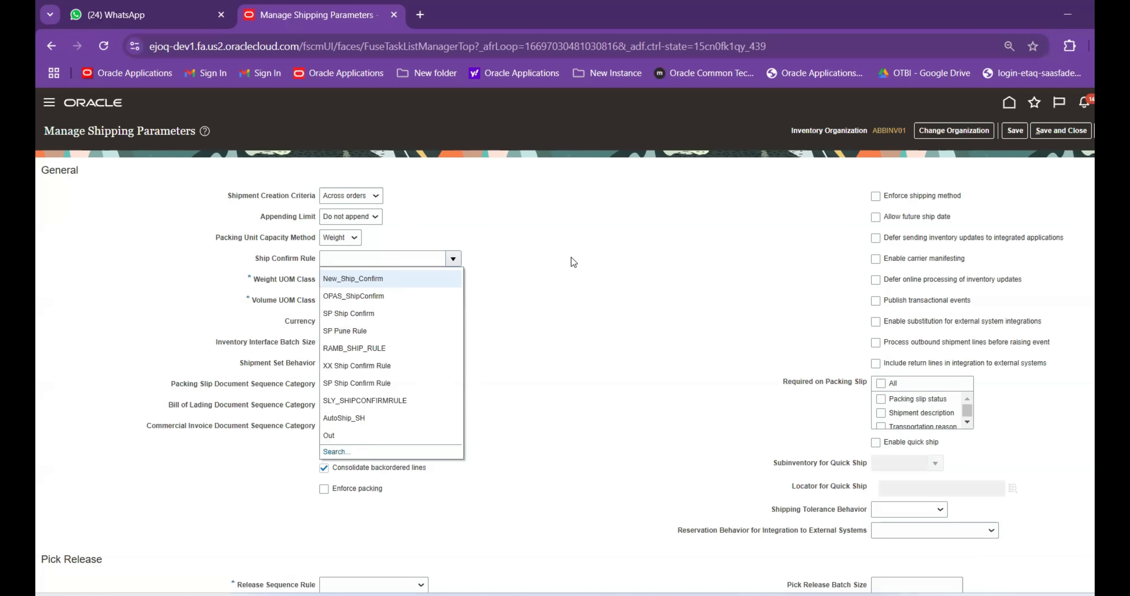
left_click(489, 236)
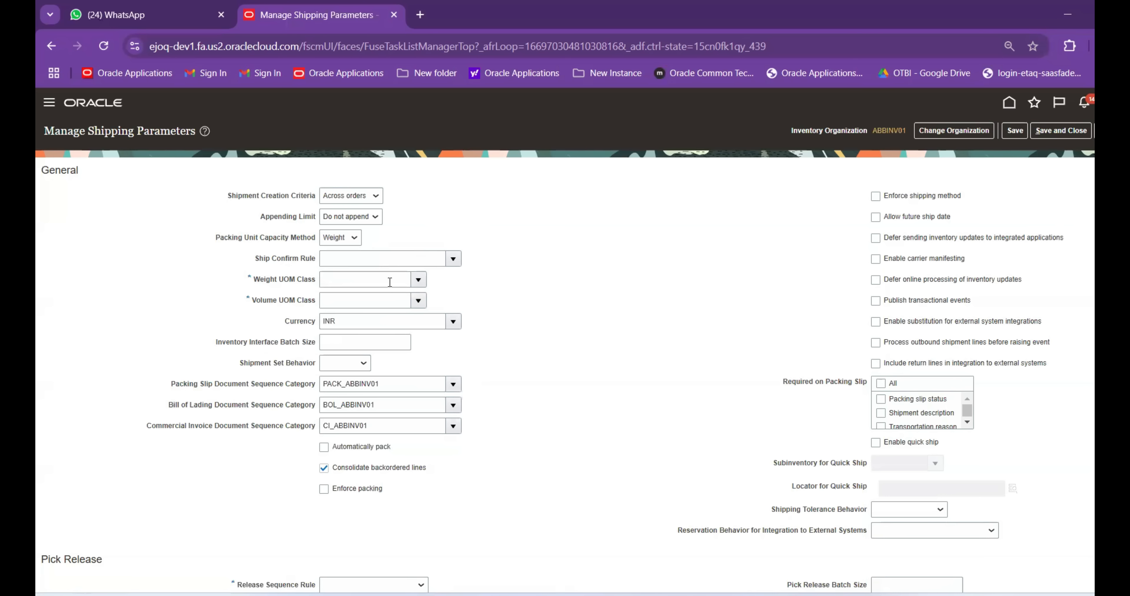
left_click(350, 281)
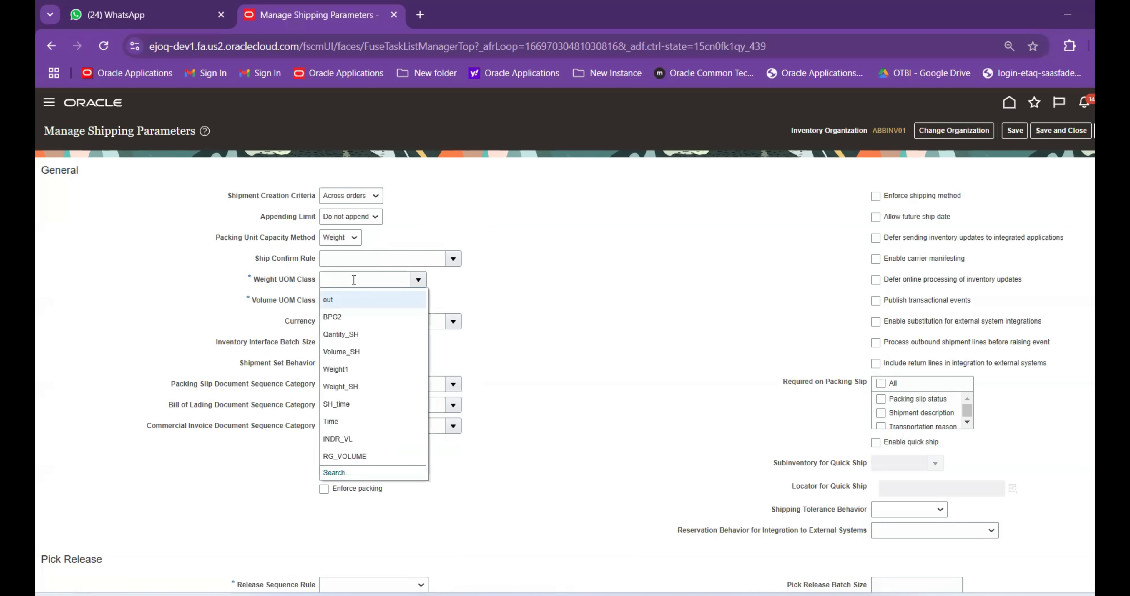
left_click(353, 279)
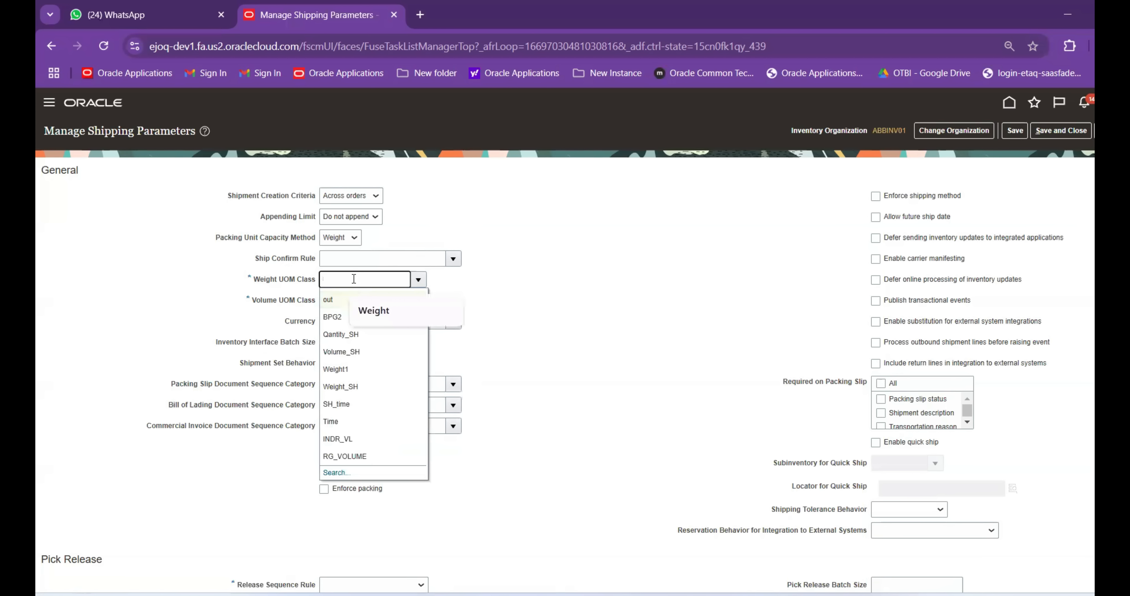
left_click(386, 310)
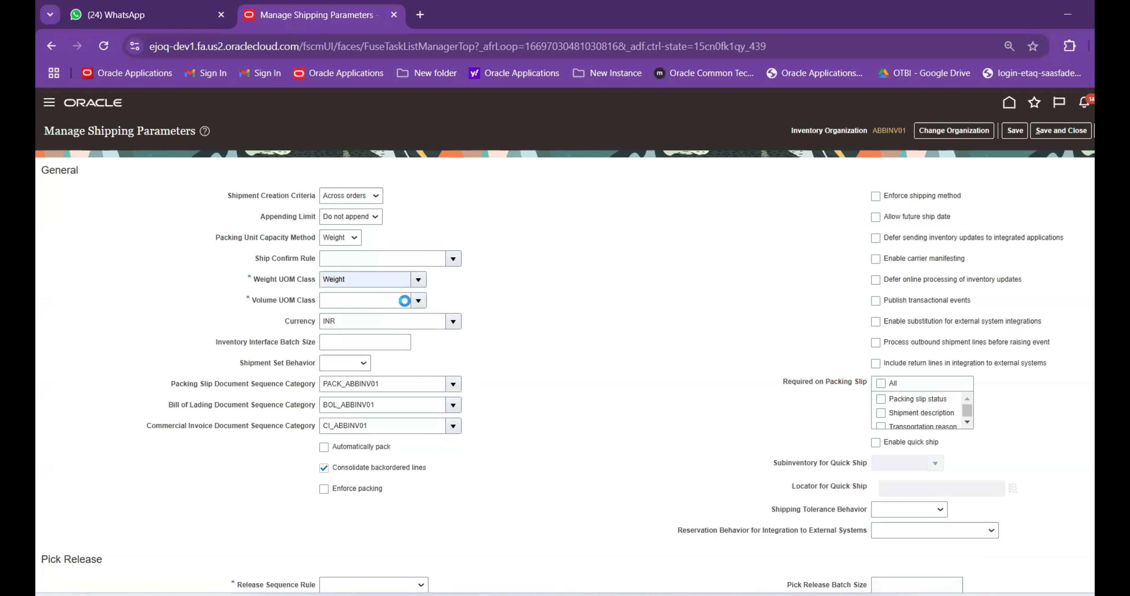